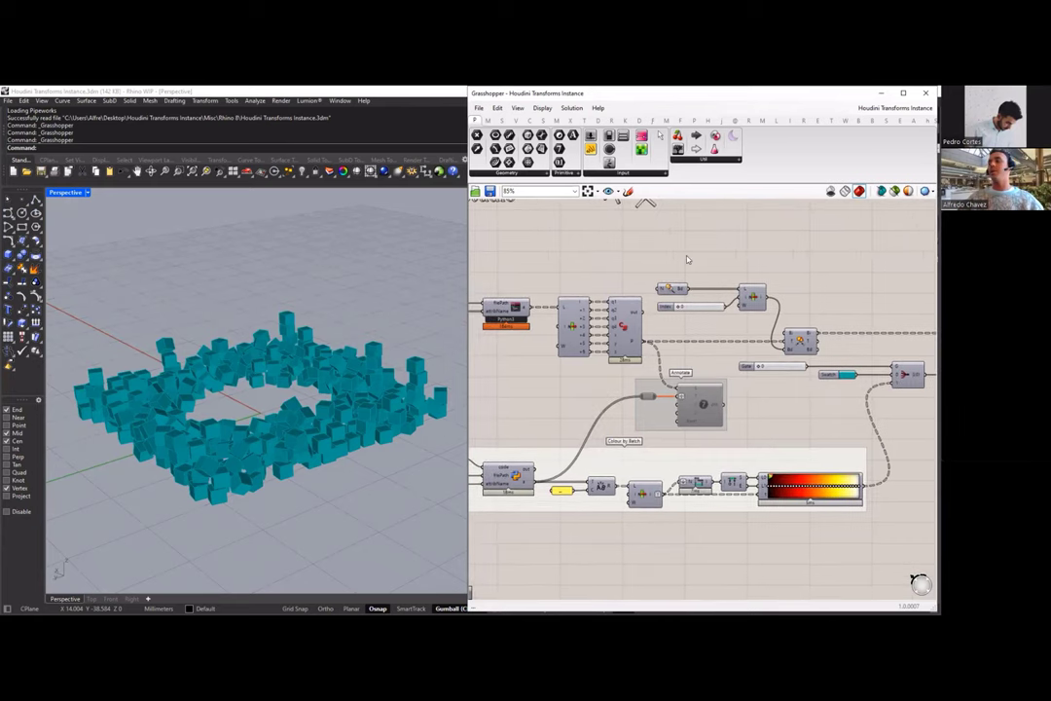
# Step: Look over the whole Houdini Transforms Instance definition on the Grasshopper canvas and close its window
pyautogui.moveTo(687, 259); pyautogui.dragTo(703, 339, button='right')
pyautogui.scroll(-3, 704, 298)
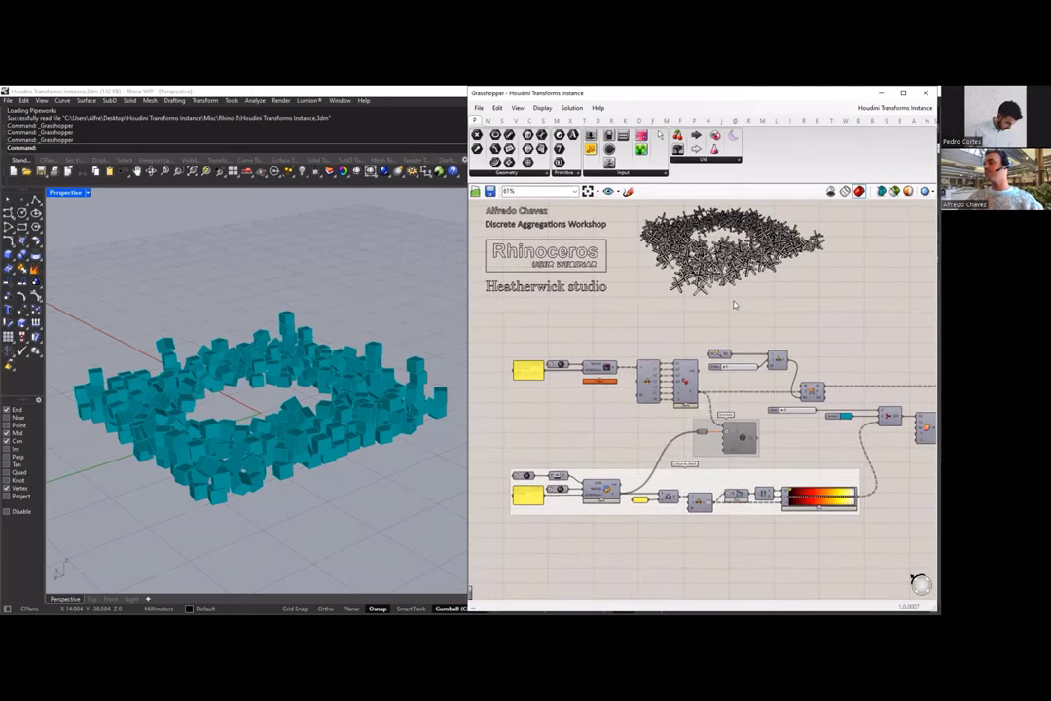
pyautogui.moveTo(694, 298); pyautogui.dragTo(726, 334, button='right')
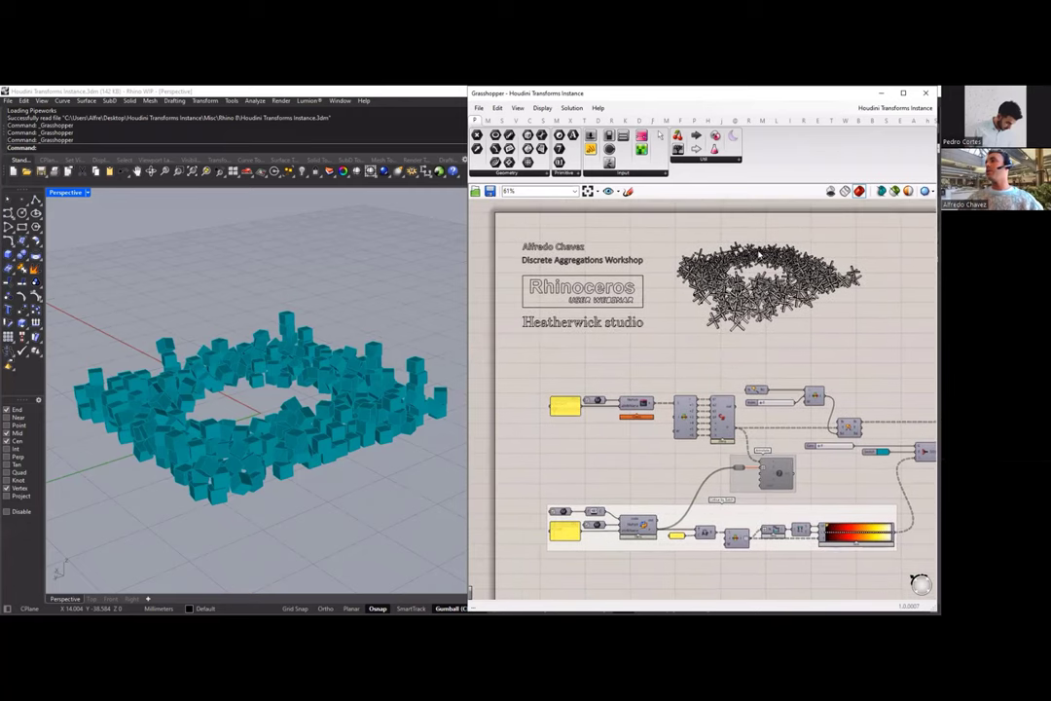
pyautogui.click(928, 95)
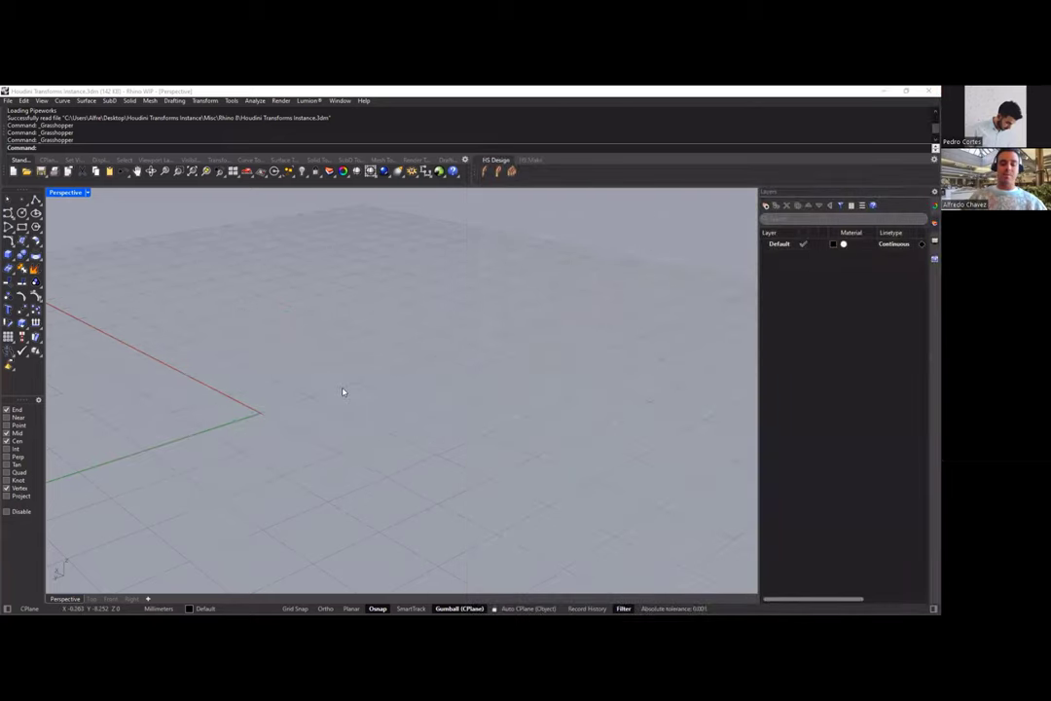
pyautogui.write('Block')
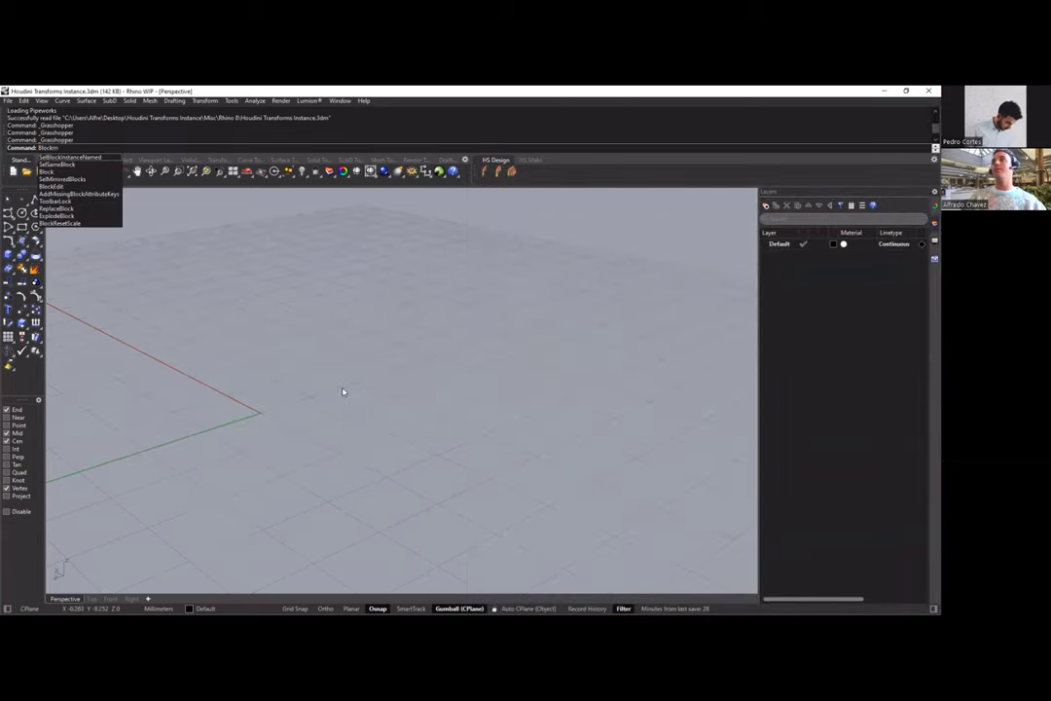
pyautogui.press('Escape')
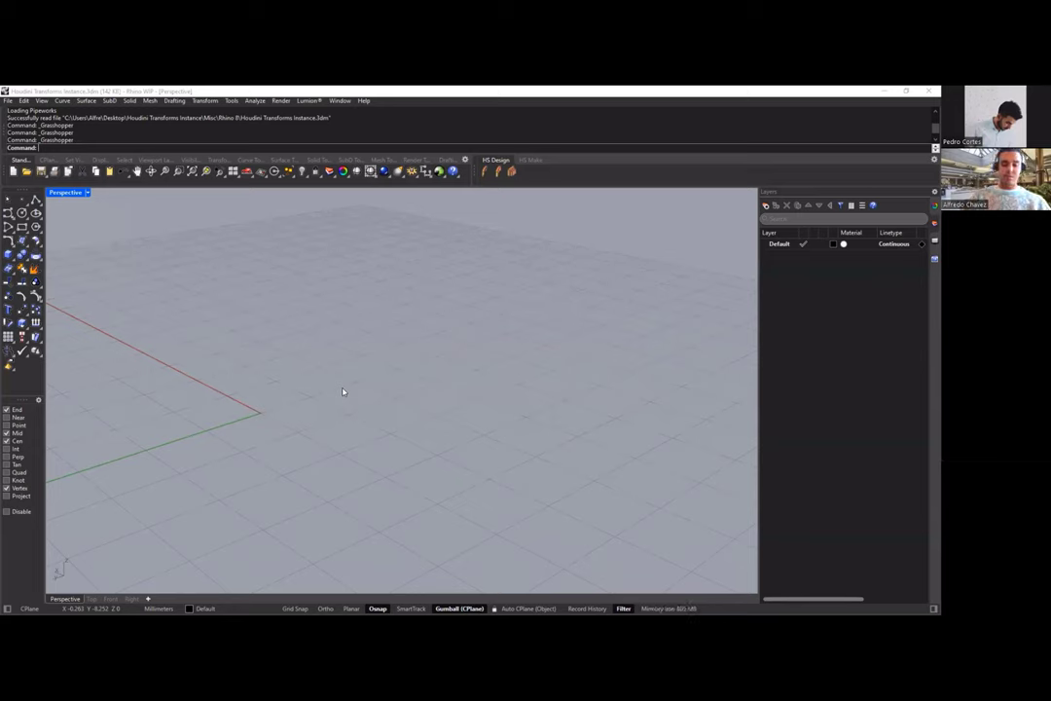
pyautogui.write('Block')
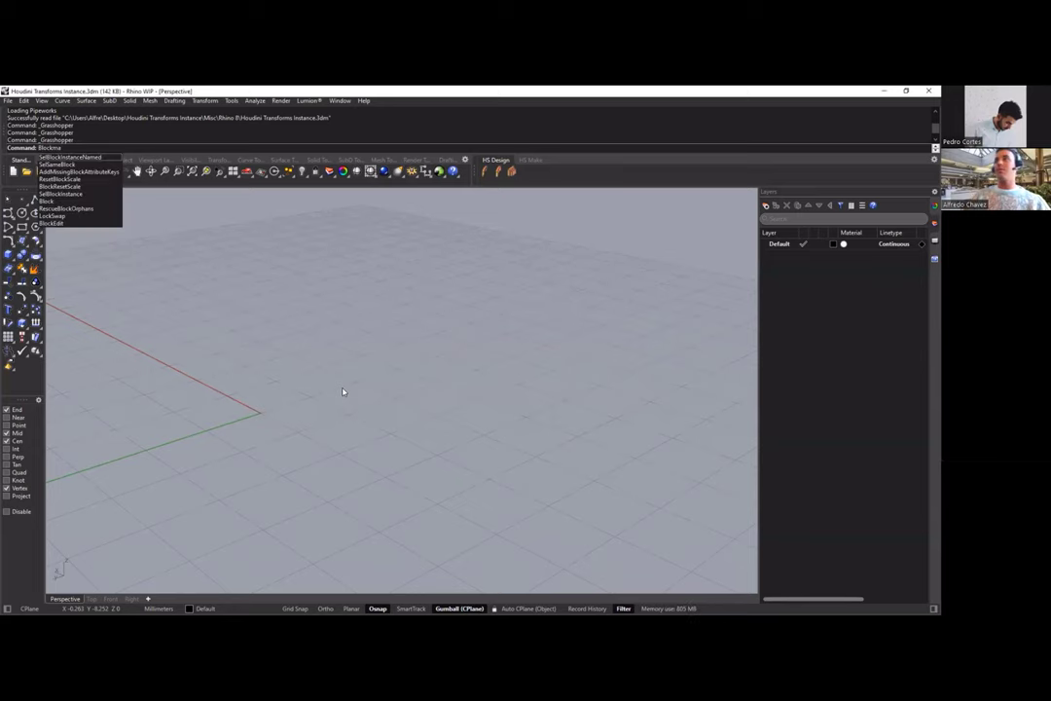
pyautogui.press('Return')
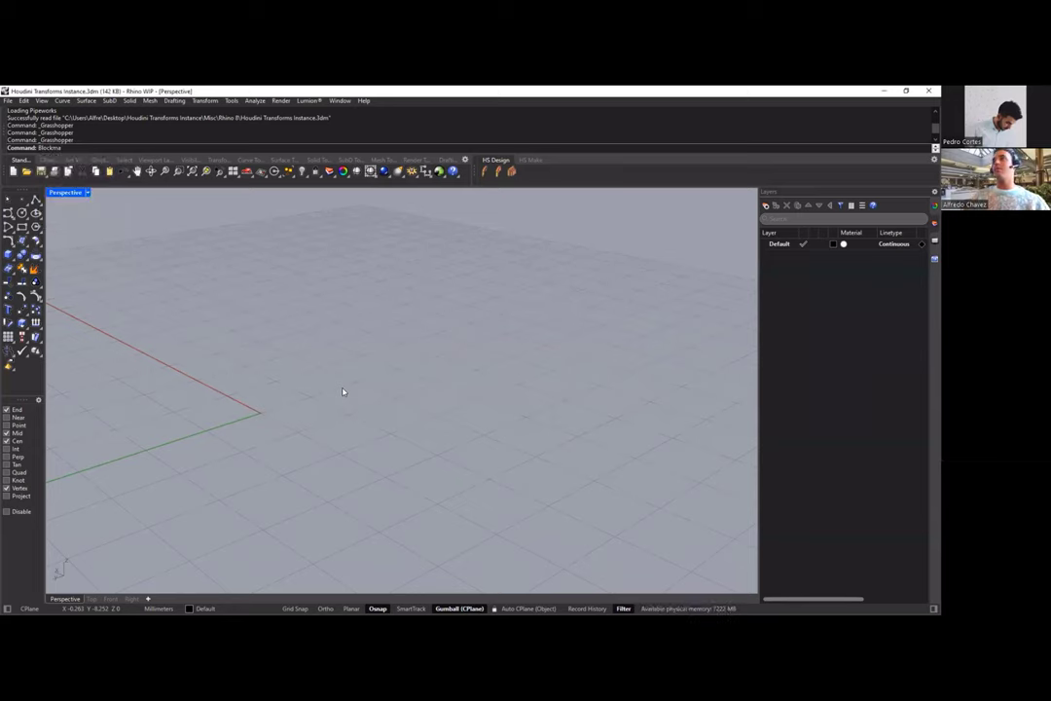
# Step: Insert the embedded Cross block as a block instance at the origin
pyautogui.write('insert')
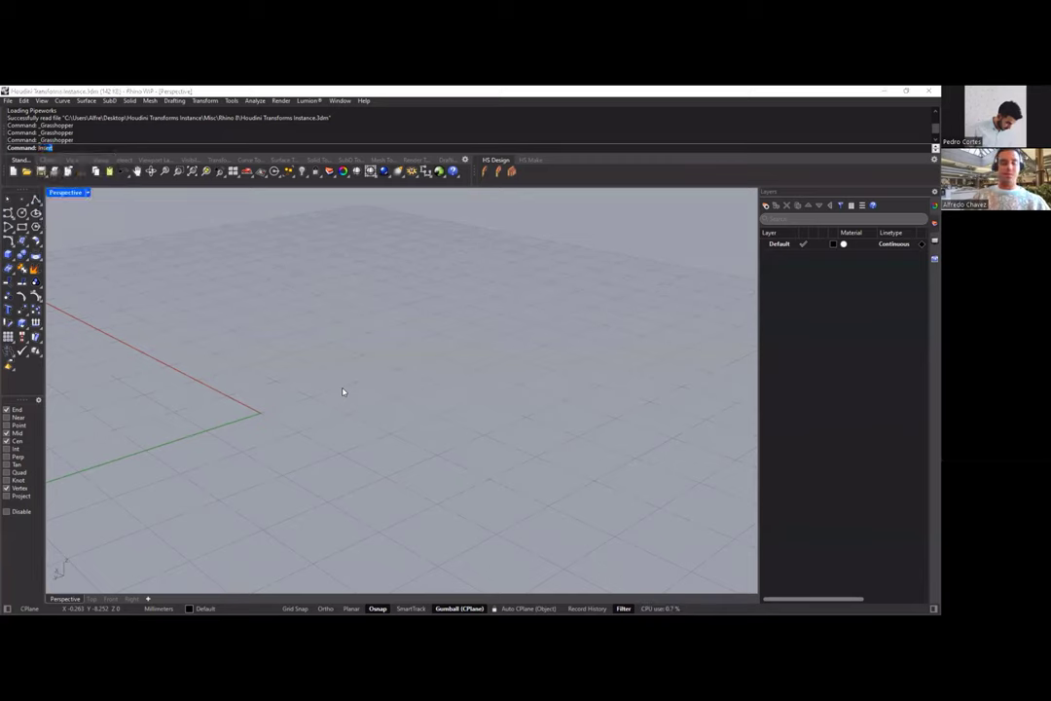
pyautogui.press('Return')
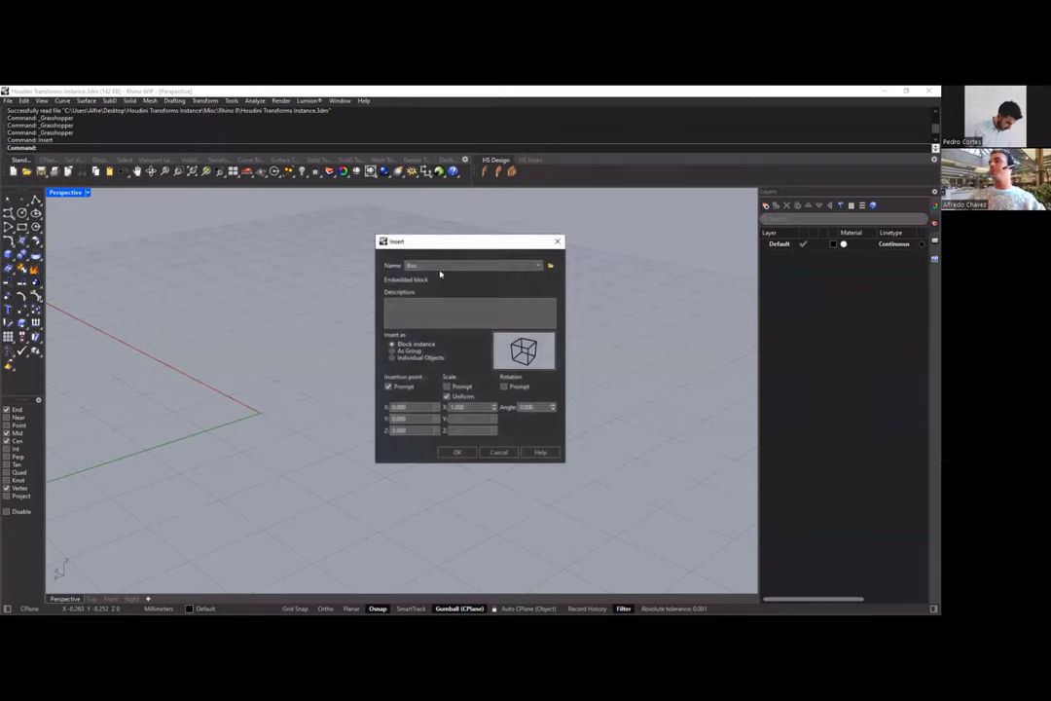
pyautogui.click(440, 265)
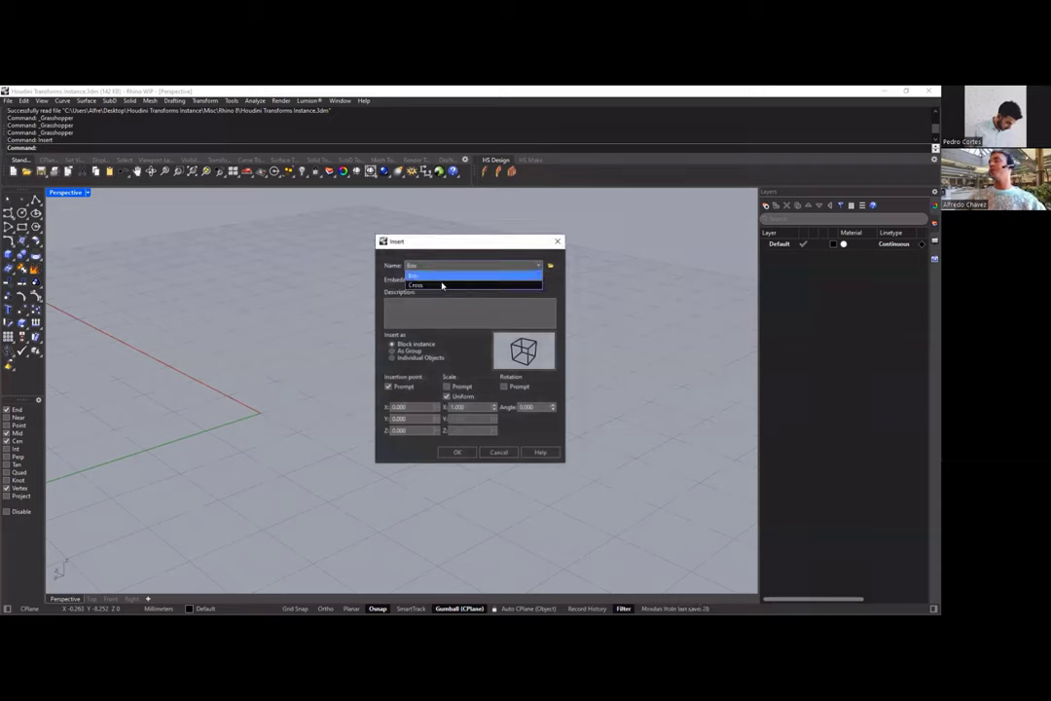
pyautogui.click(441, 285)
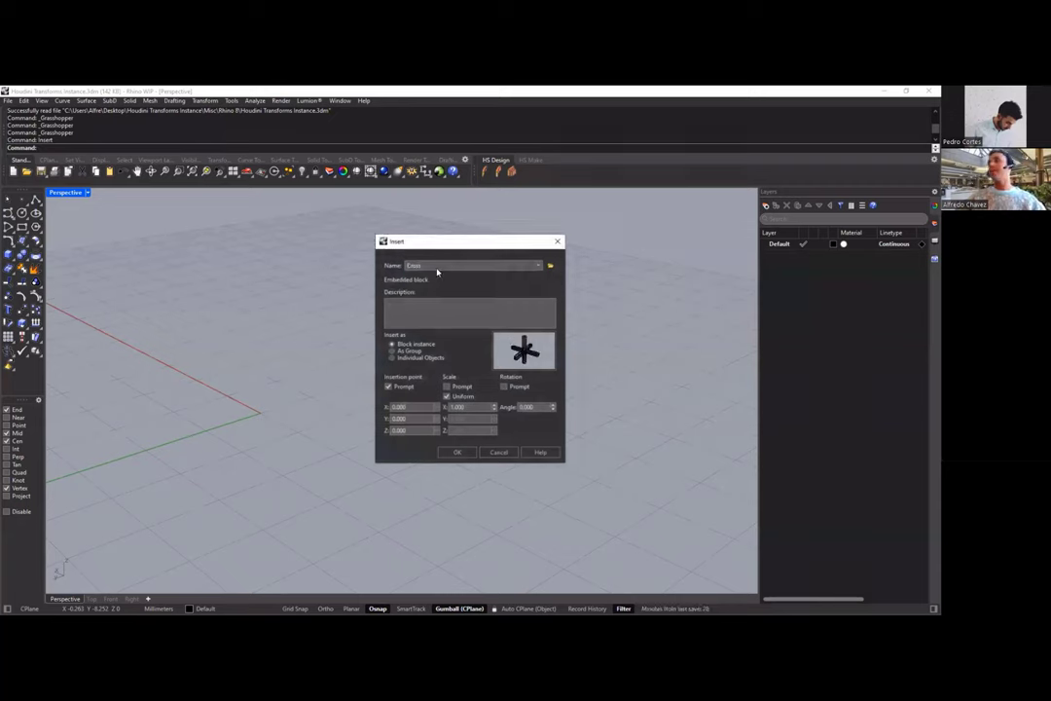
pyautogui.click(438, 266)
pyautogui.click(438, 276)
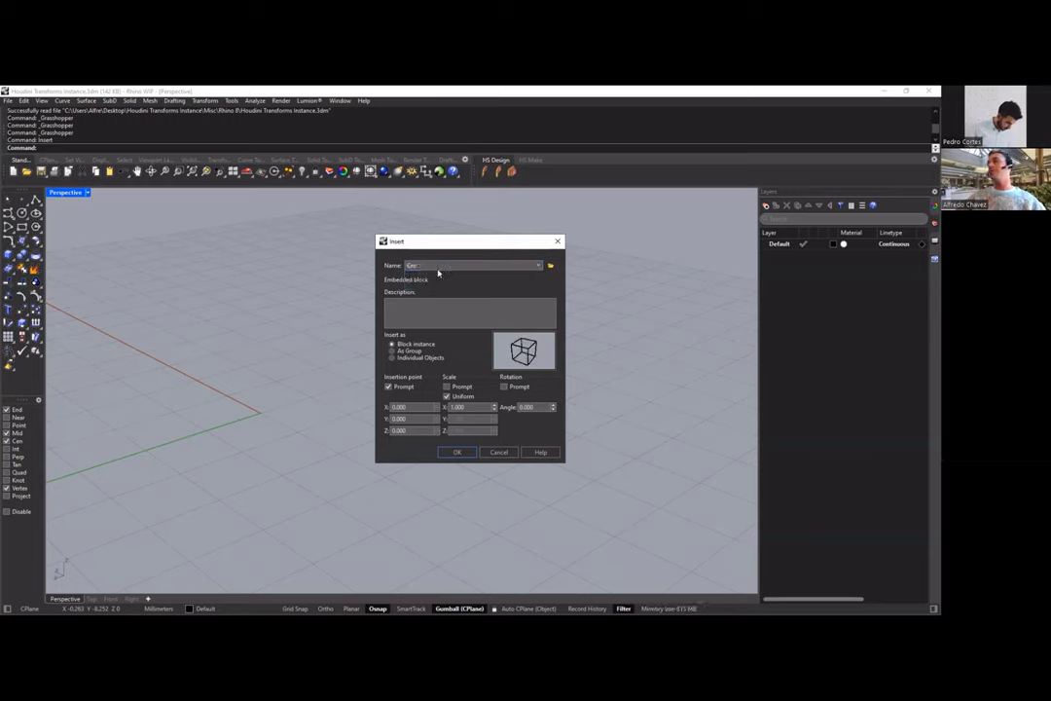
pyautogui.click(437, 266)
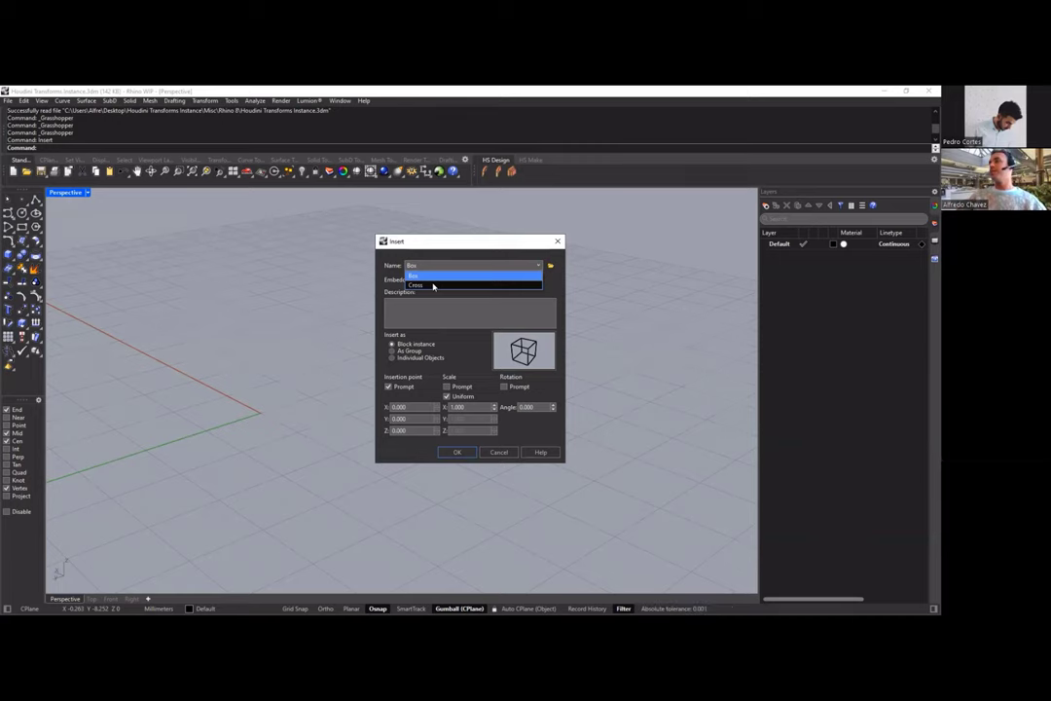
pyautogui.click(438, 285)
pyautogui.click(433, 266)
pyautogui.click(429, 282)
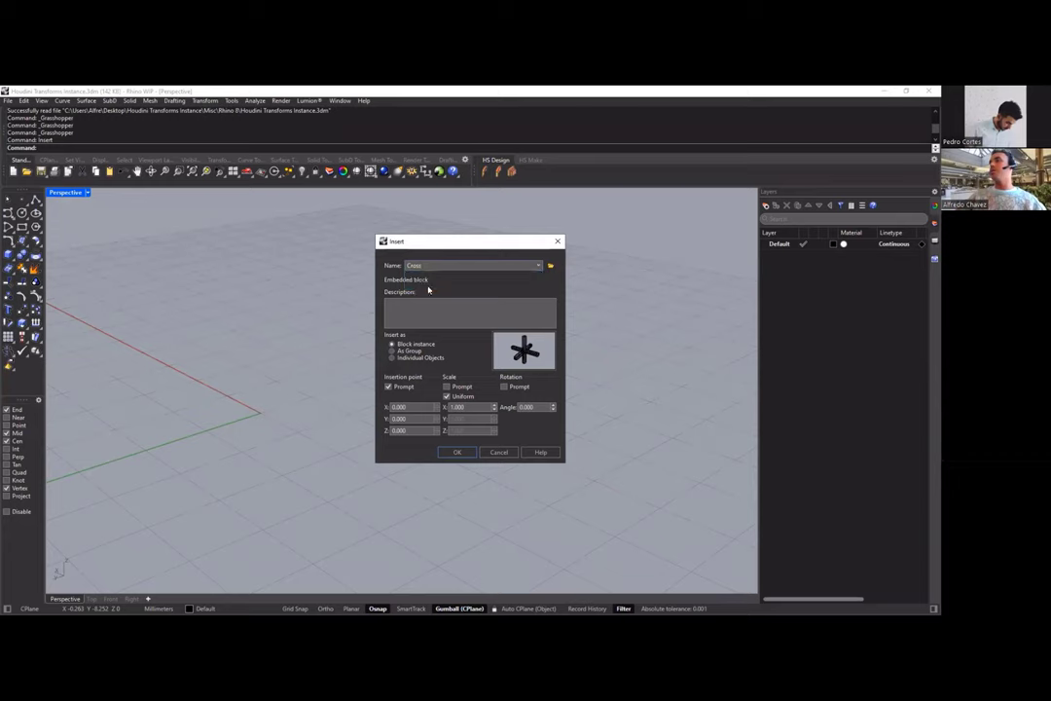
pyautogui.click(456, 452)
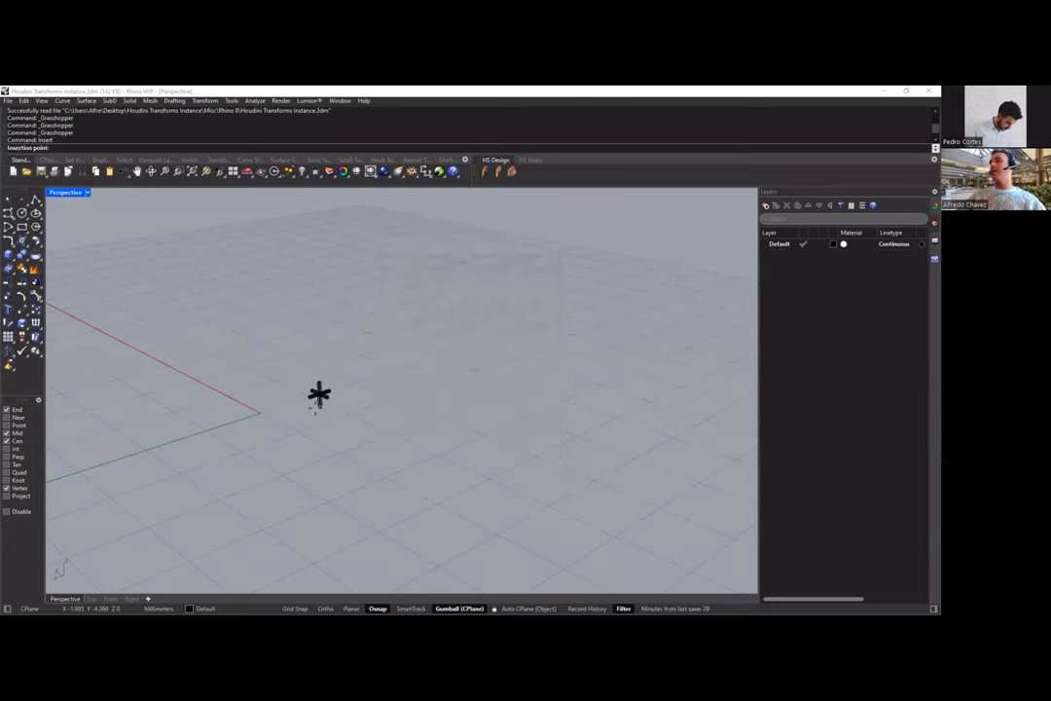
pyautogui.click(258, 399)
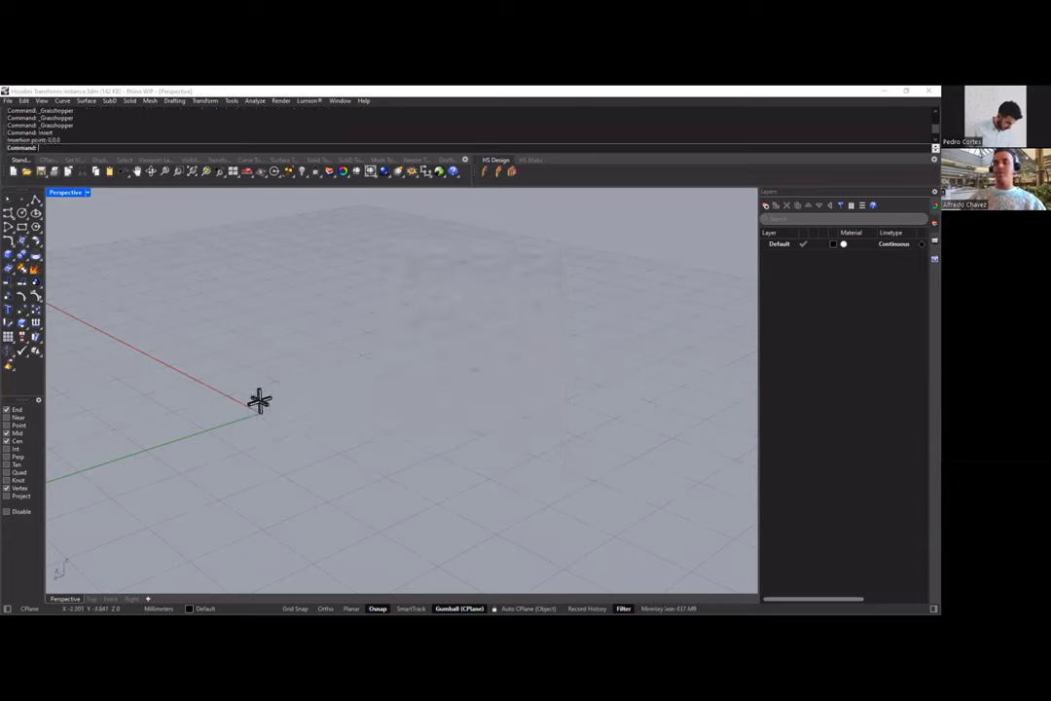
# Step: Check the file formats offered for exporting the inserted cross, leaving the export without saving
pyautogui.scroll(6, 301, 416)
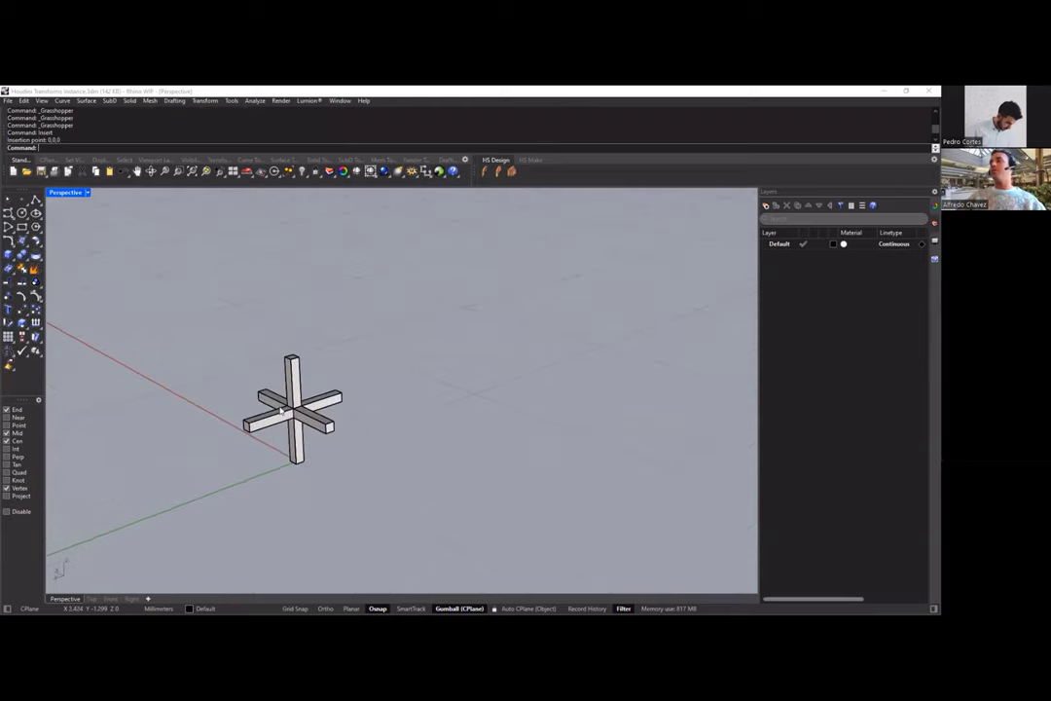
pyautogui.moveTo(292, 401); pyautogui.dragTo(253, 343)
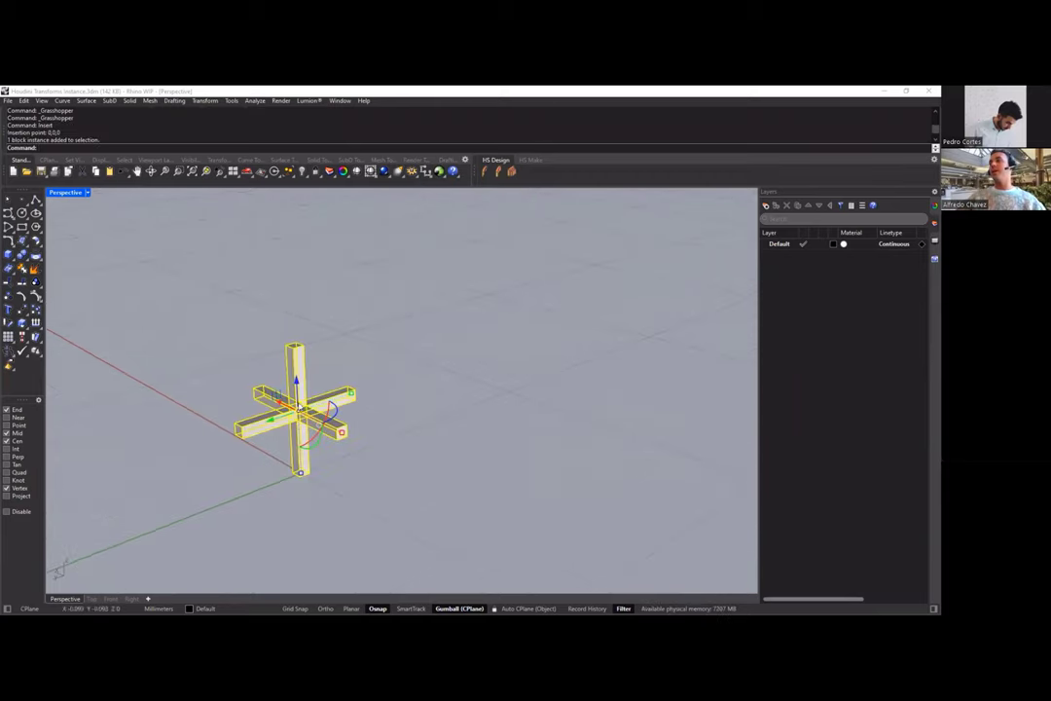
pyautogui.click(7, 90)
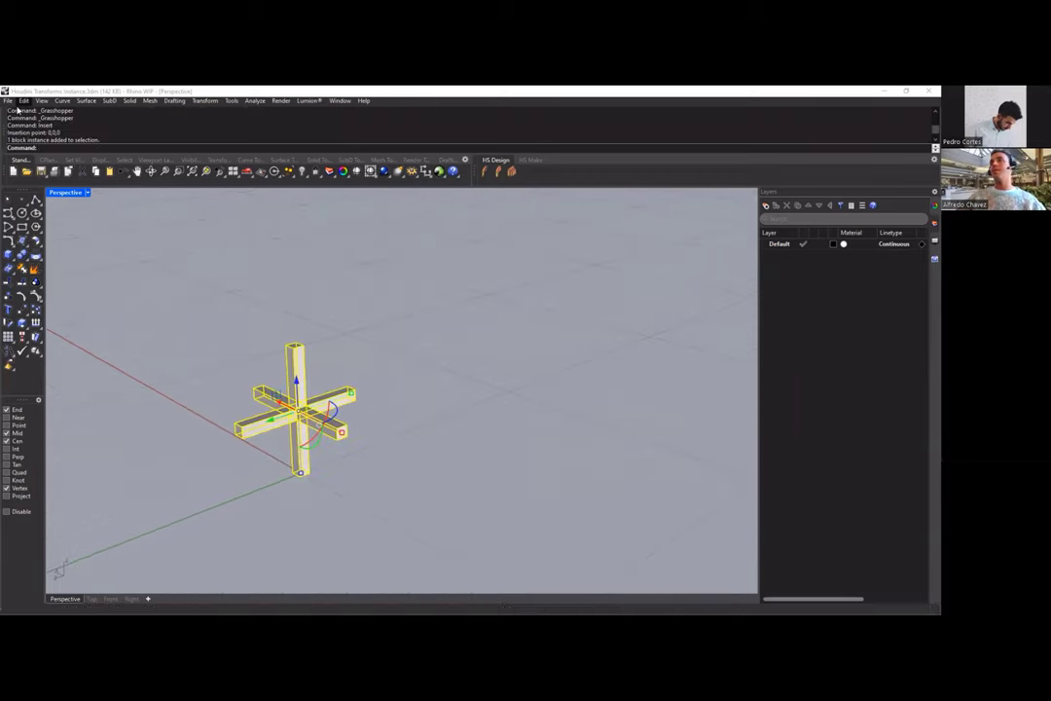
pyautogui.click(8, 100)
pyautogui.click(52, 236)
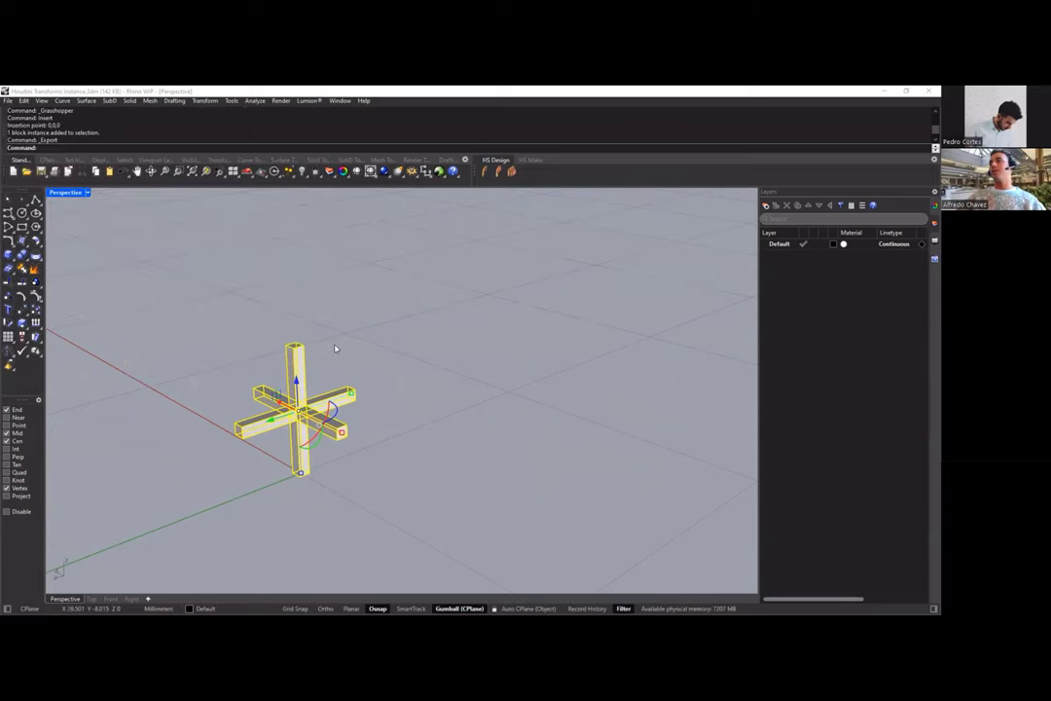
pyautogui.click(428, 453)
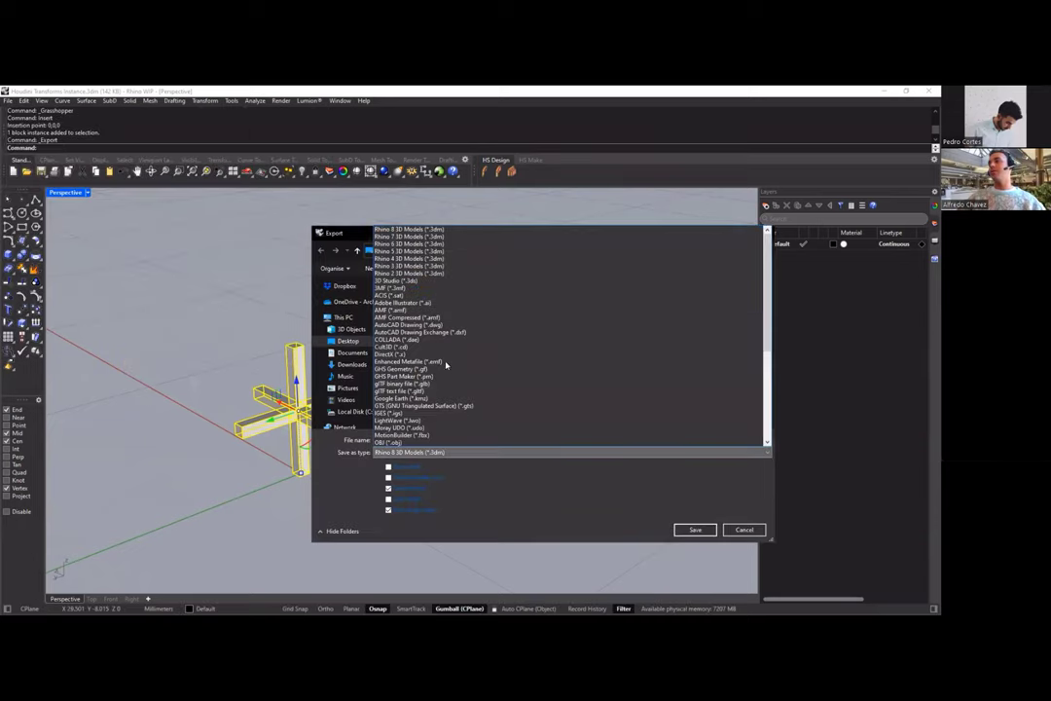
pyautogui.click(453, 332)
pyautogui.press('Escape')
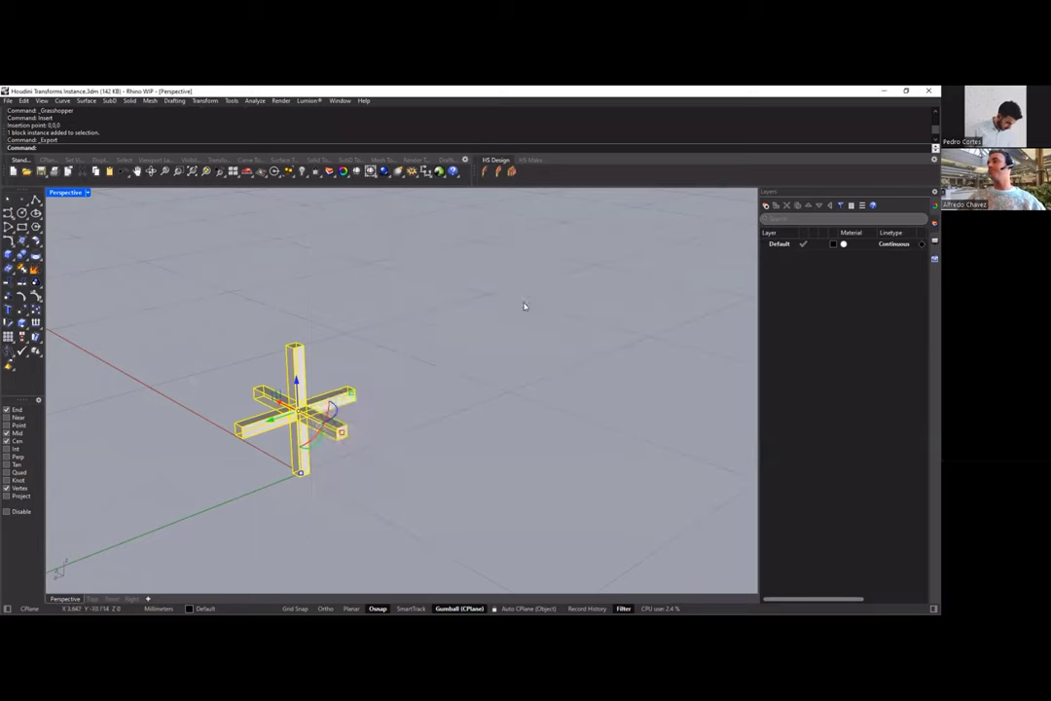
pyautogui.press('Escape')
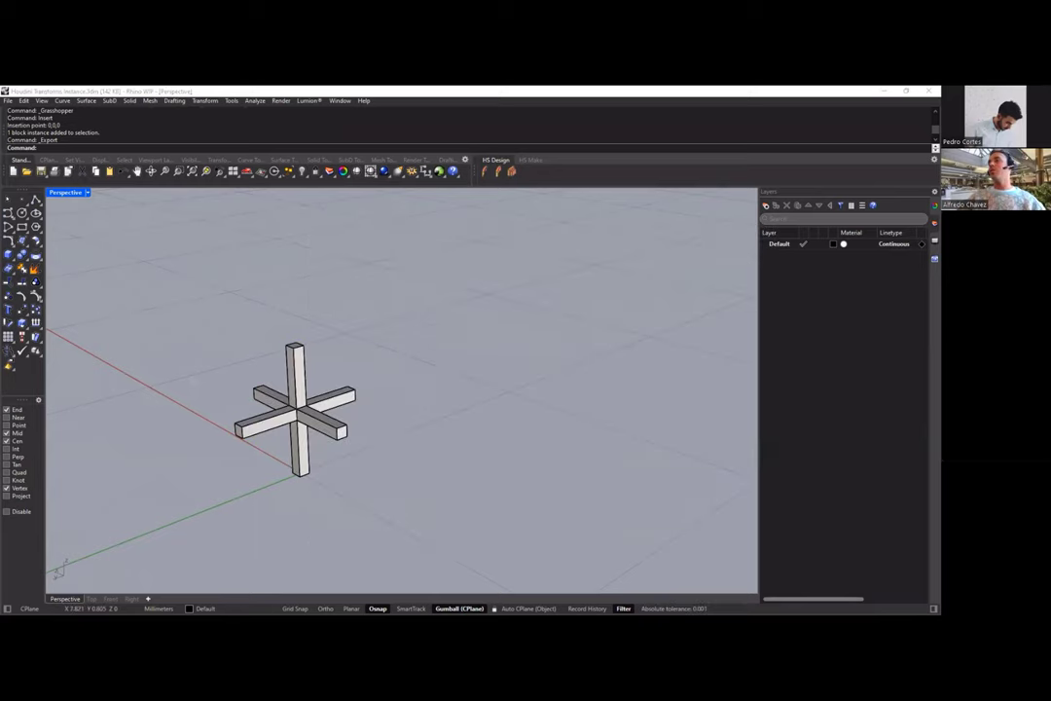
# Step: Preview Cross.obj in the Houdini Transforms Instance folder and minimize the file window
pyautogui.click(404, 274)
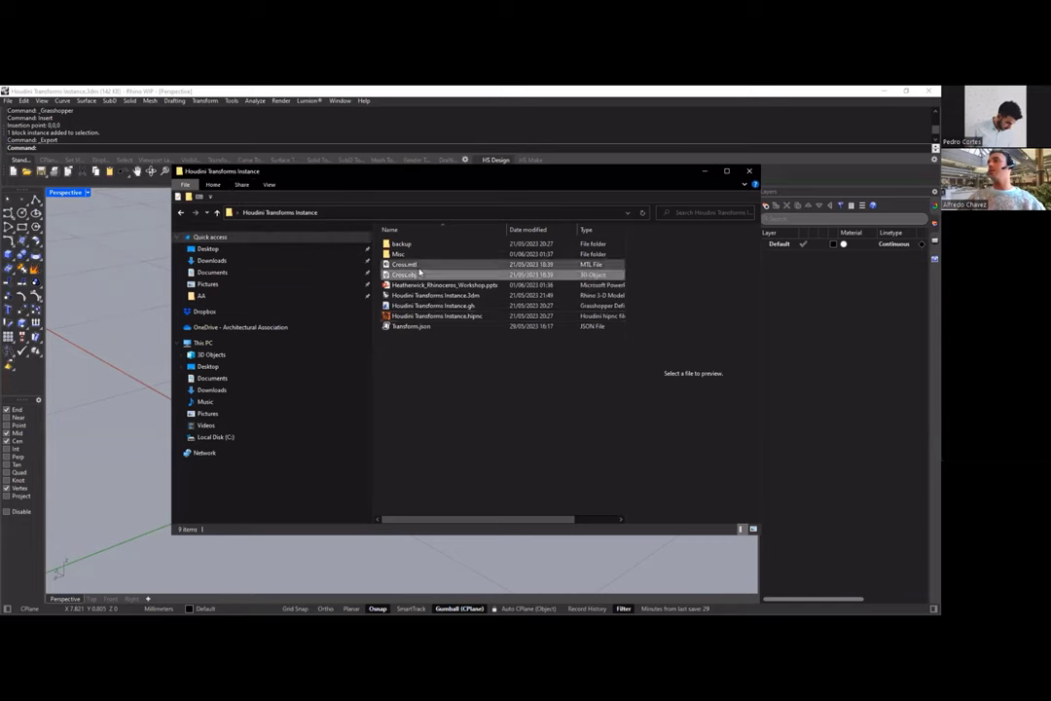
pyautogui.click(407, 275)
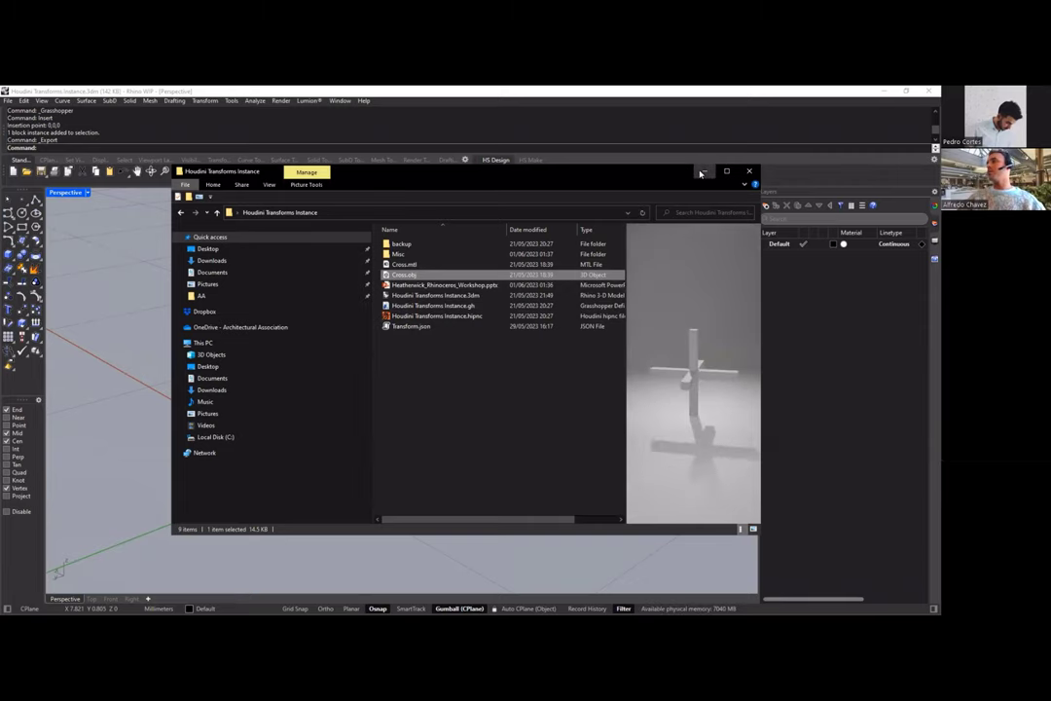
pyautogui.click(701, 173)
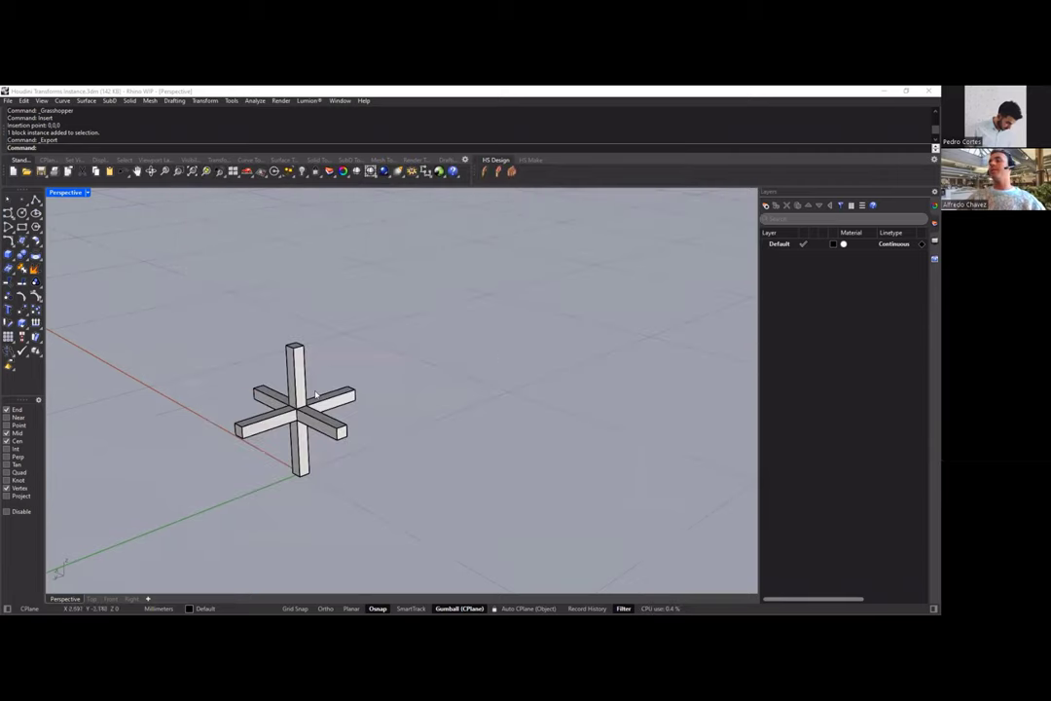
pyautogui.scroll(-5, 232, 434)
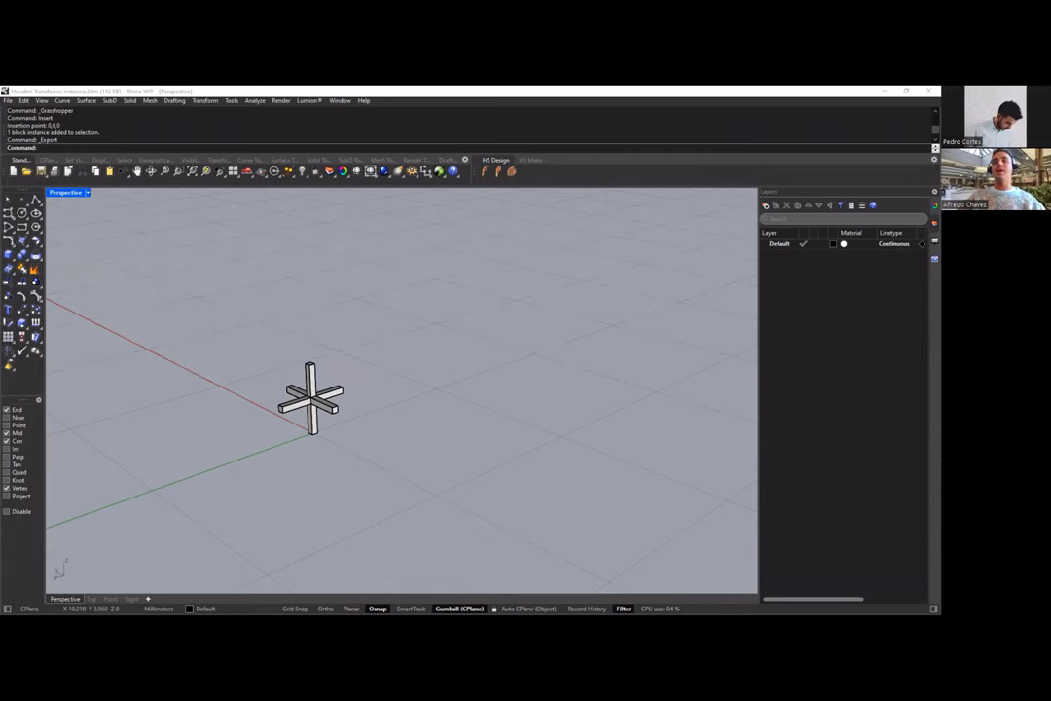
# Step: Switch to Houdini and enlarge the network editor pane upwards
pyautogui.hotkey('alt', 'Tab')
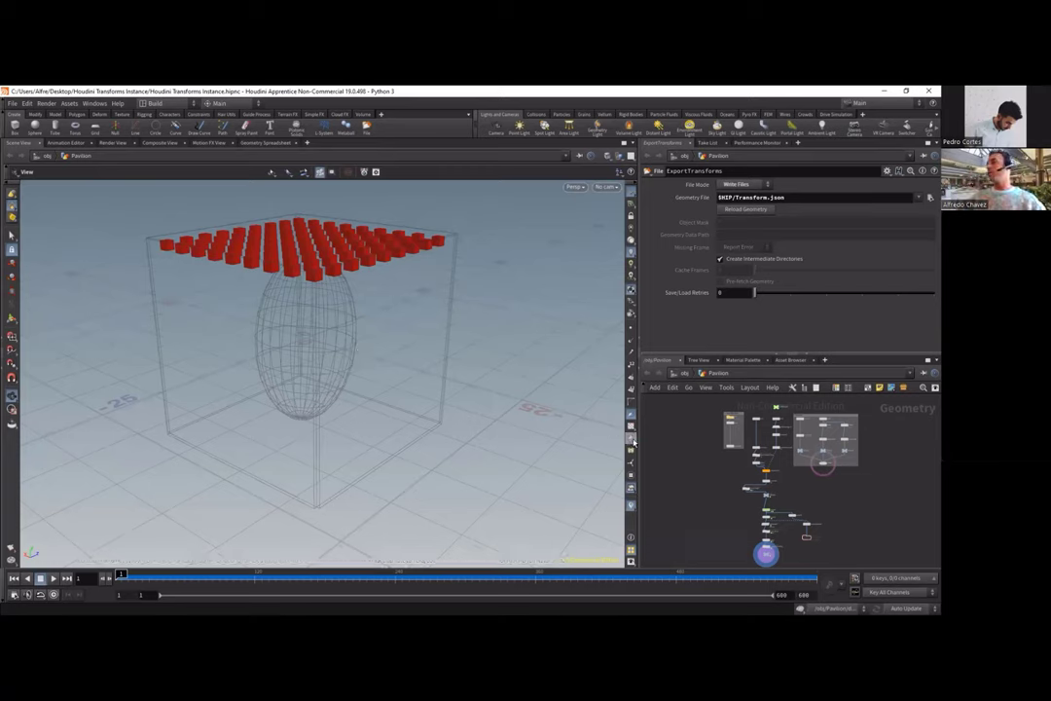
pyautogui.moveTo(794, 356); pyautogui.dragTo(791, 327)
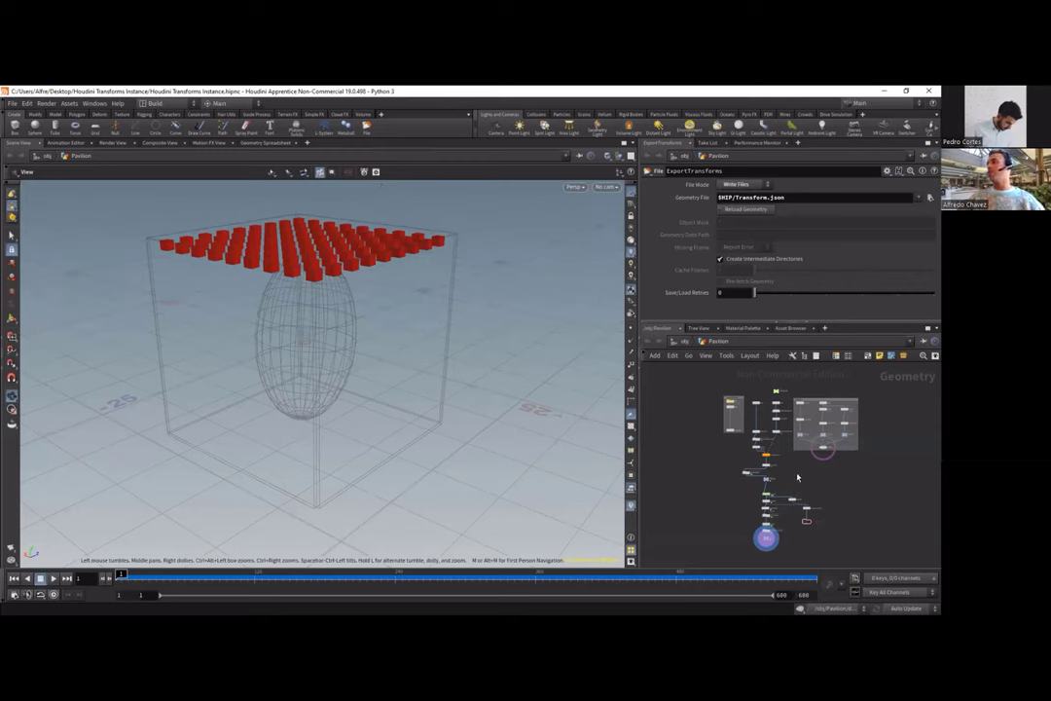
# Step: Examine the Pavilion node network and show the parameters of the box2 node
pyautogui.scroll(2, 795, 478)
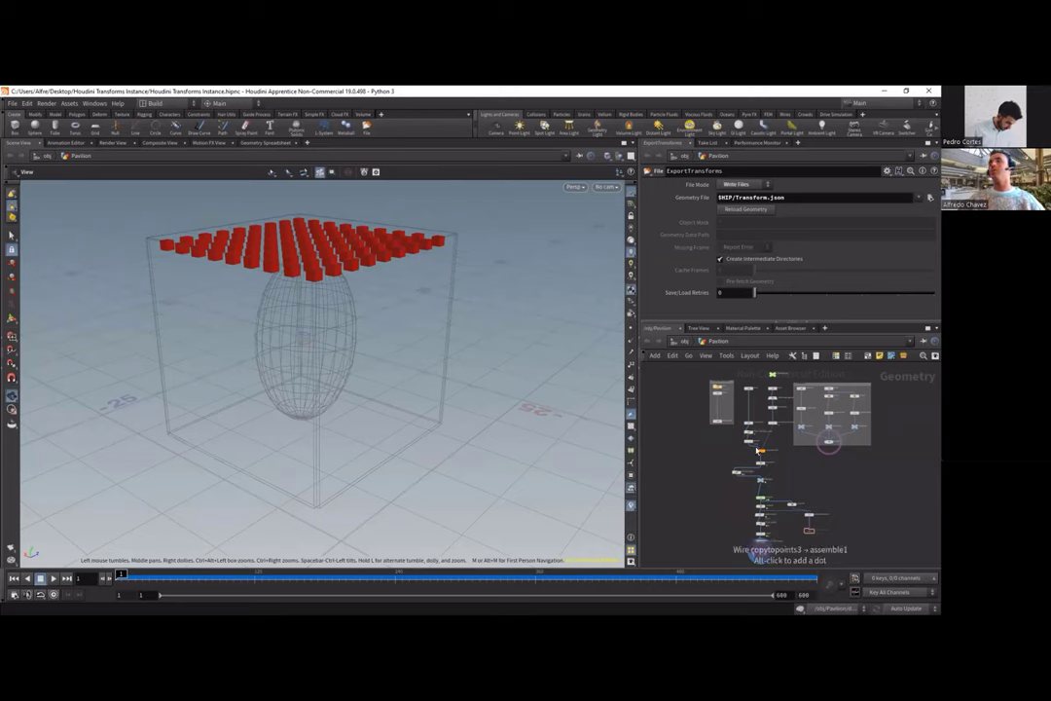
pyautogui.scroll(1, 749, 388)
pyautogui.scroll(2, 749, 388)
pyautogui.click(748, 392)
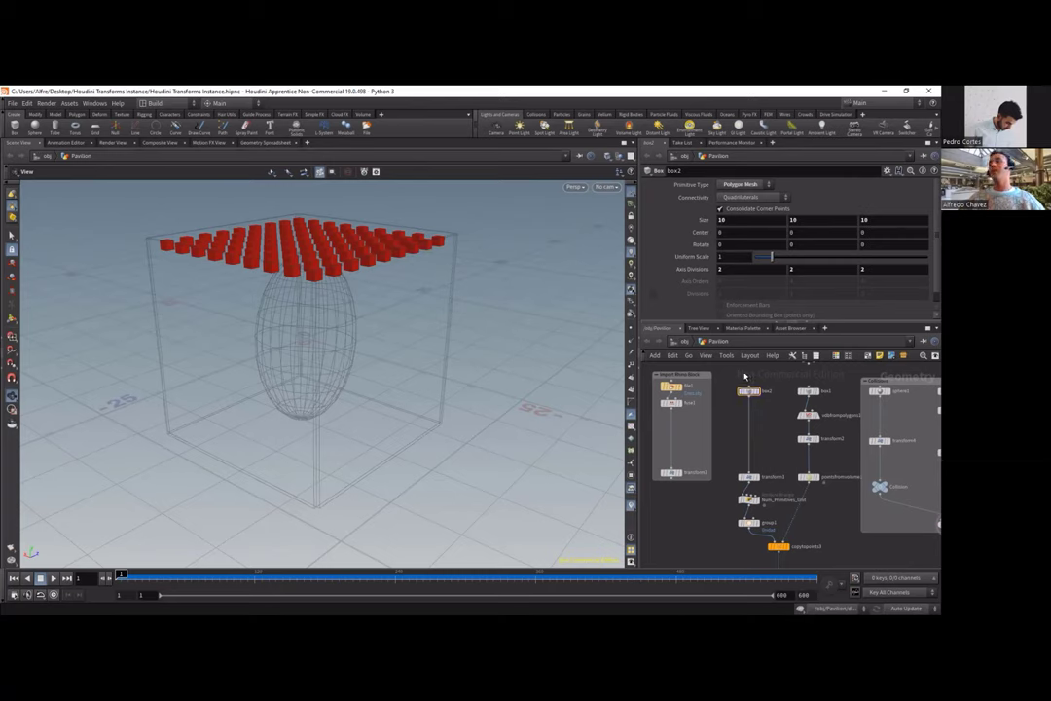
pyautogui.scroll(-1, 749, 414)
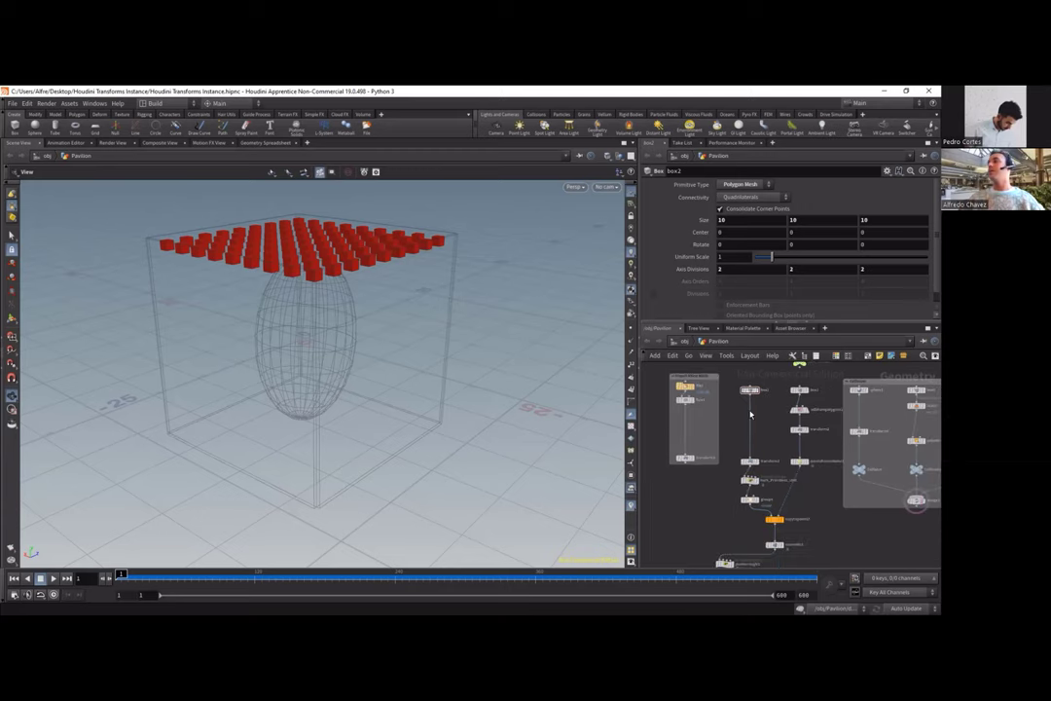
pyautogui.scroll(-1, 715, 417)
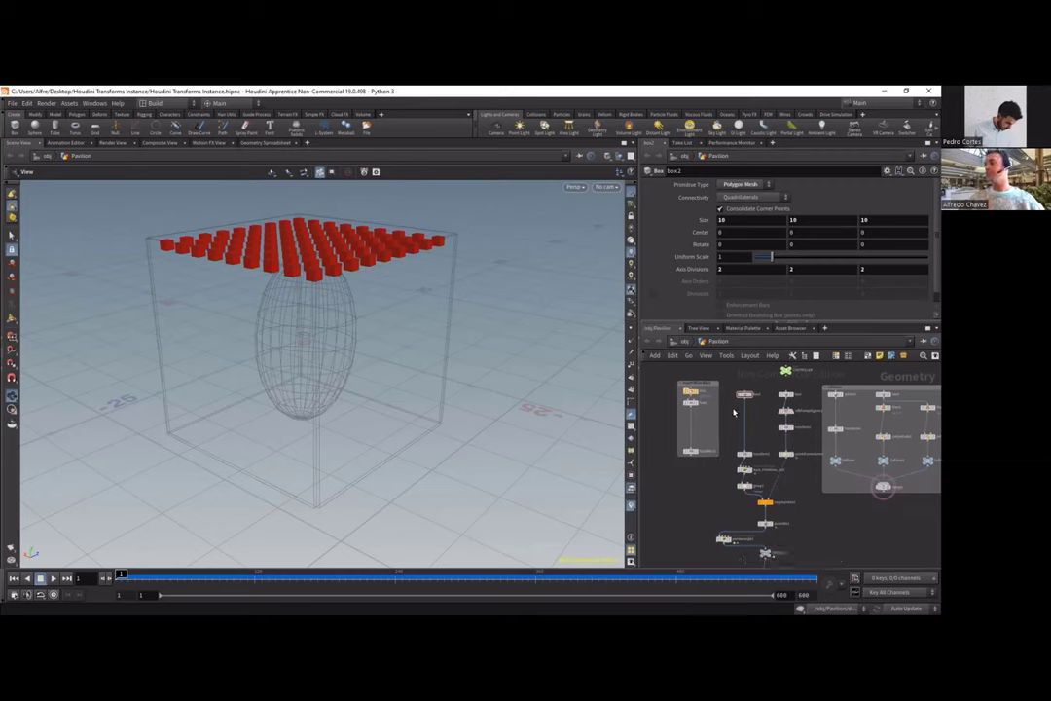
pyautogui.scroll(-1, 748, 404)
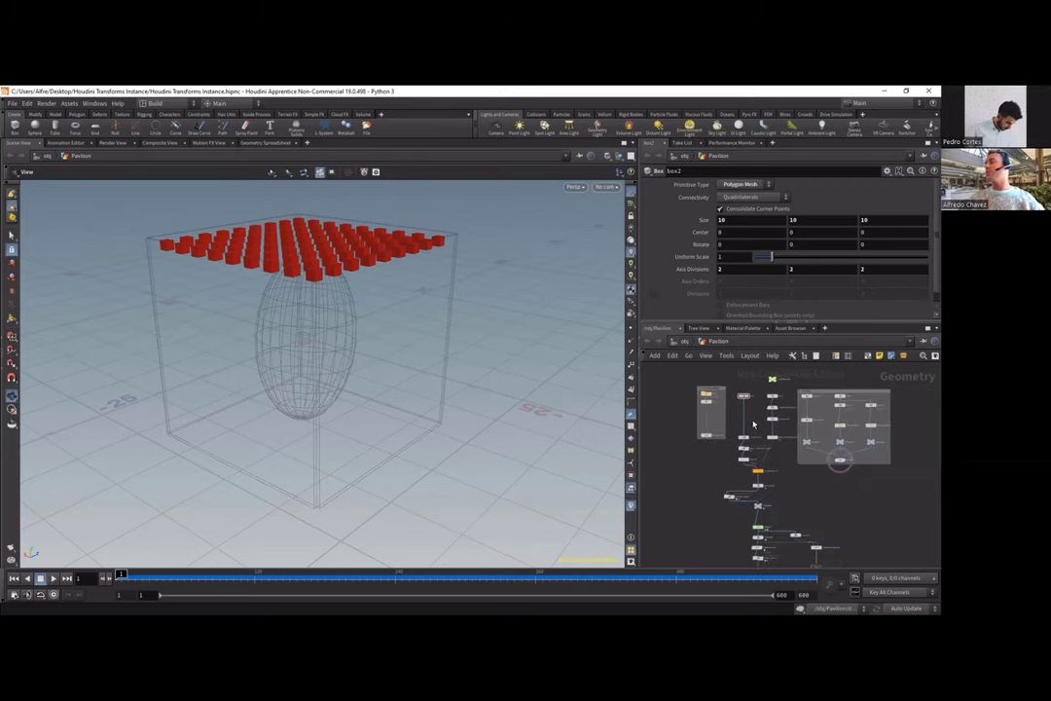
pyautogui.scroll(-1, 750, 407)
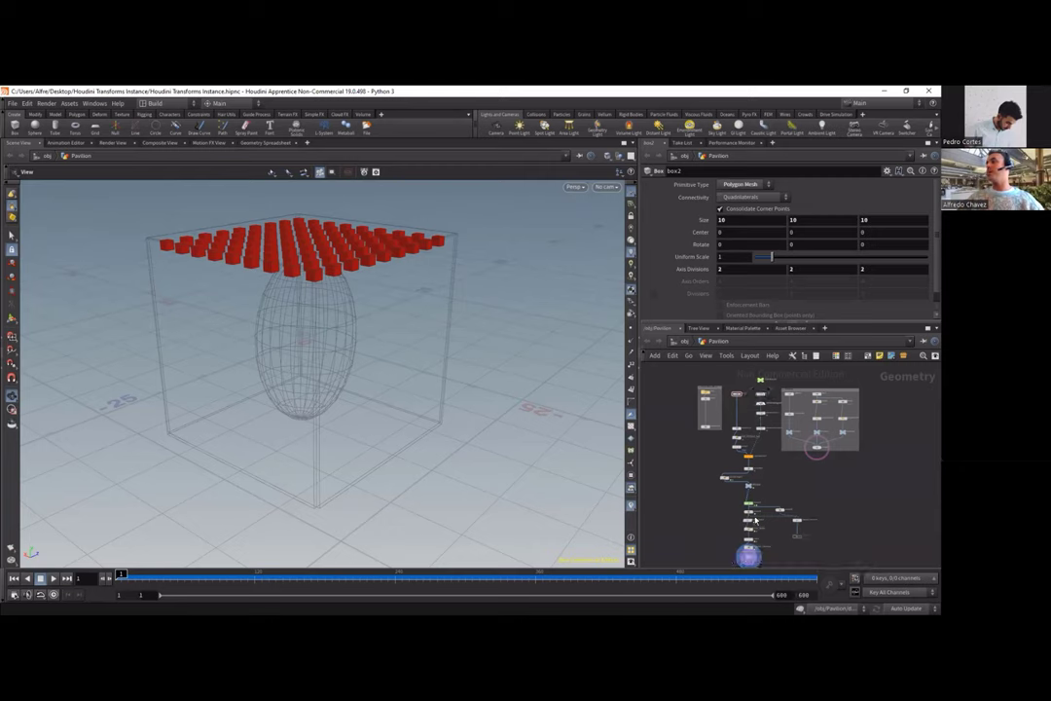
# Step: Display the sphere1, transform4 and Collision nodes in turn to inspect the first collision branch of the Pavilion network
pyautogui.scroll(1, 876, 406)
pyautogui.scroll(2, 874, 402)
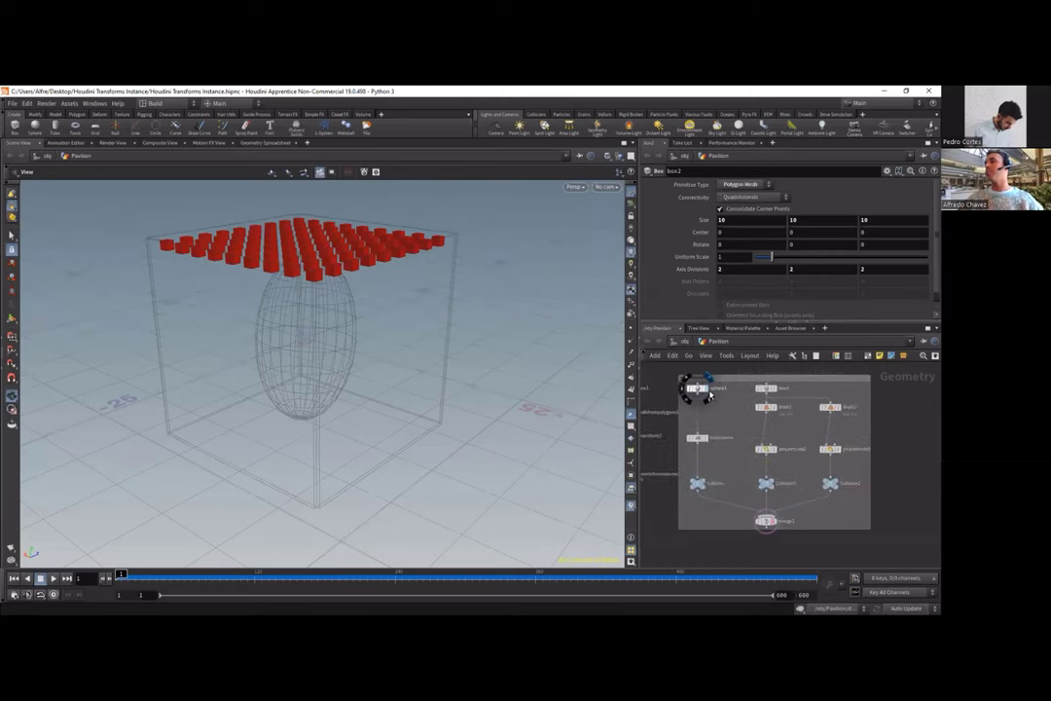
pyautogui.click(708, 388)
pyautogui.click(707, 438)
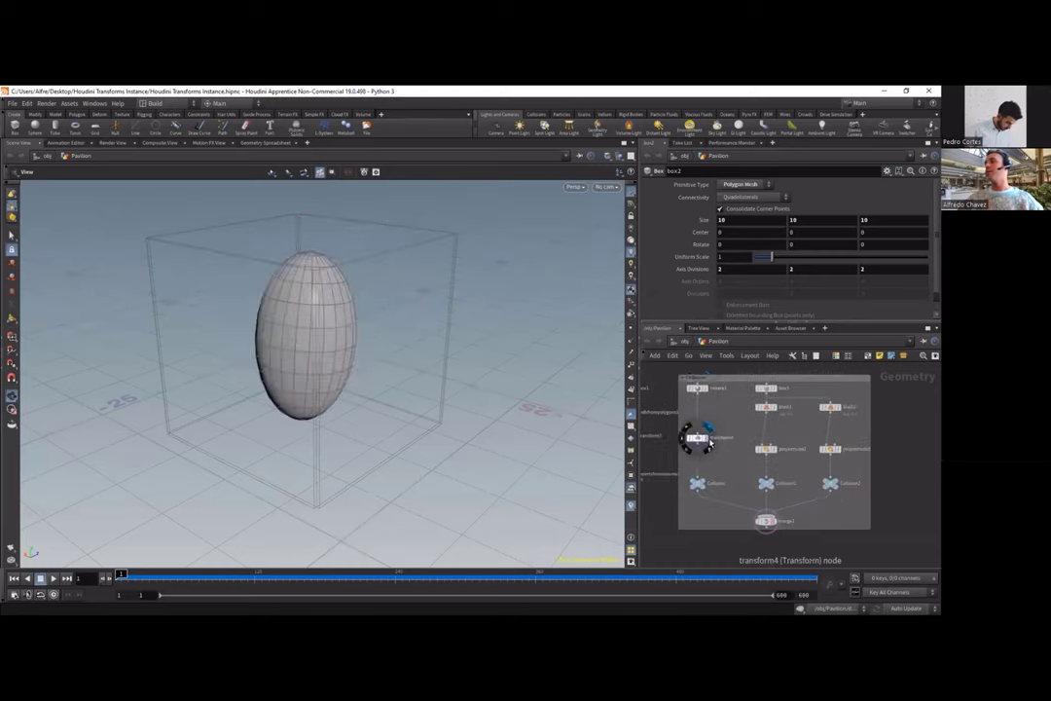
pyautogui.click(708, 483)
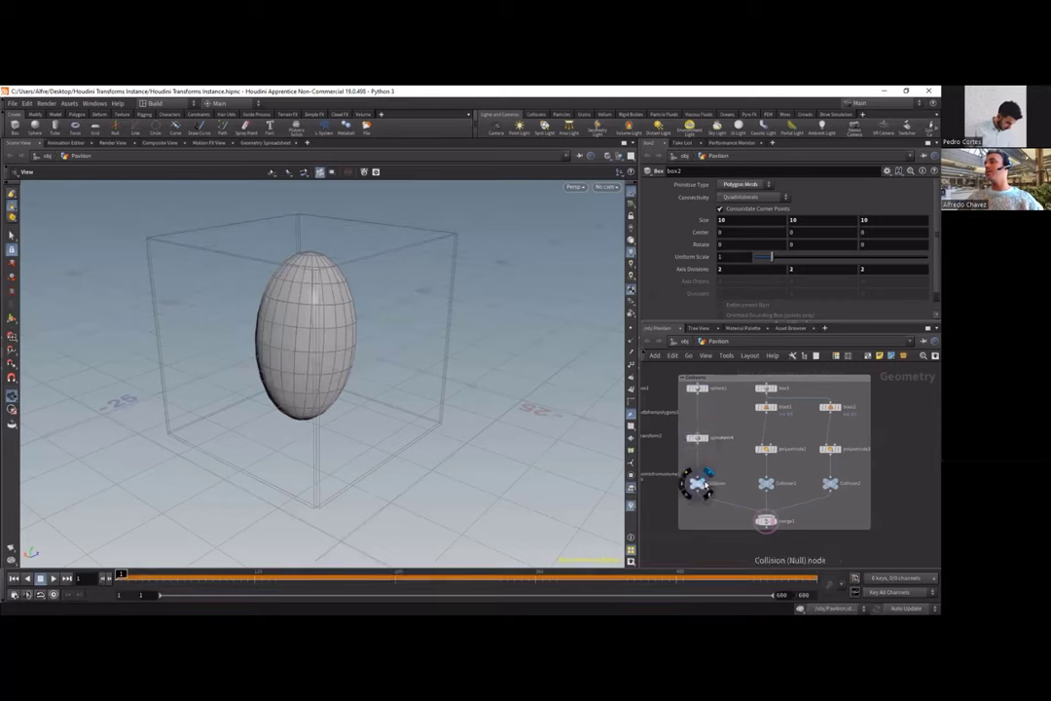
# Step: Preview the box3 wall branches through their blast and polyextrude nodes, and inspect the combined collision geometry at merge1
pyautogui.click(777, 389)
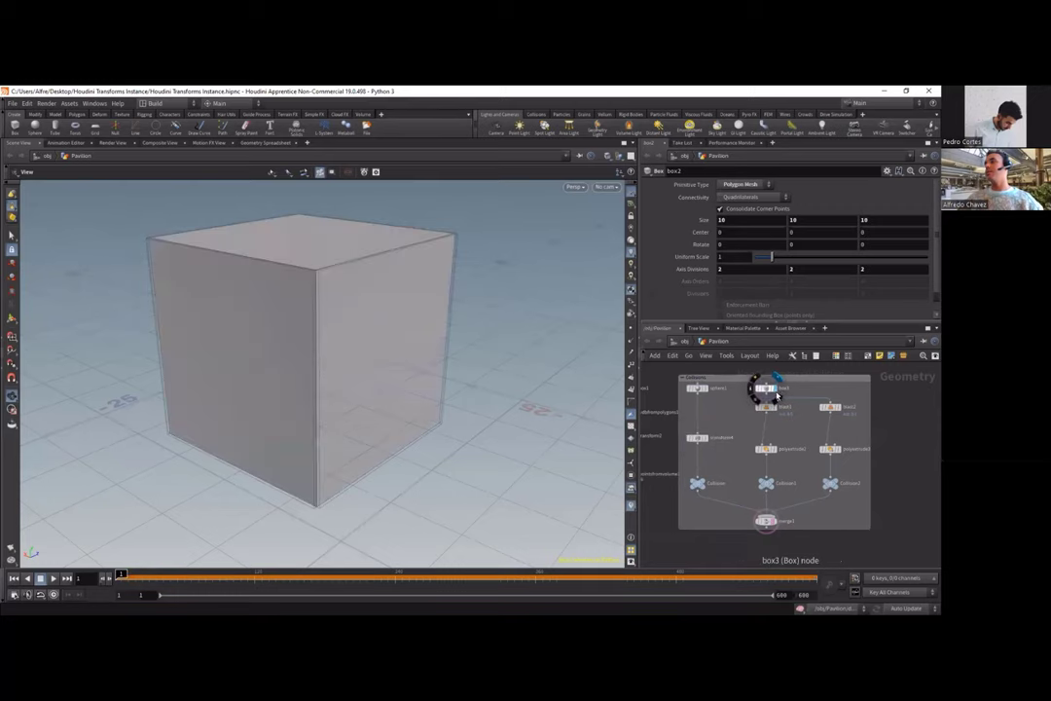
pyautogui.click(775, 406)
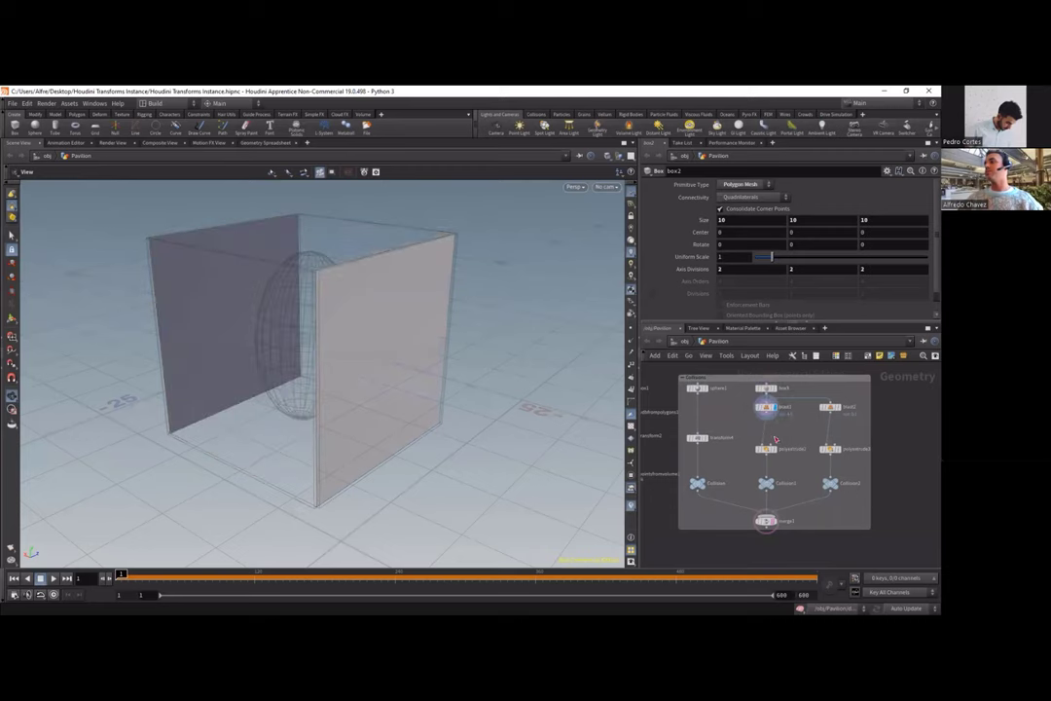
pyautogui.click(775, 448)
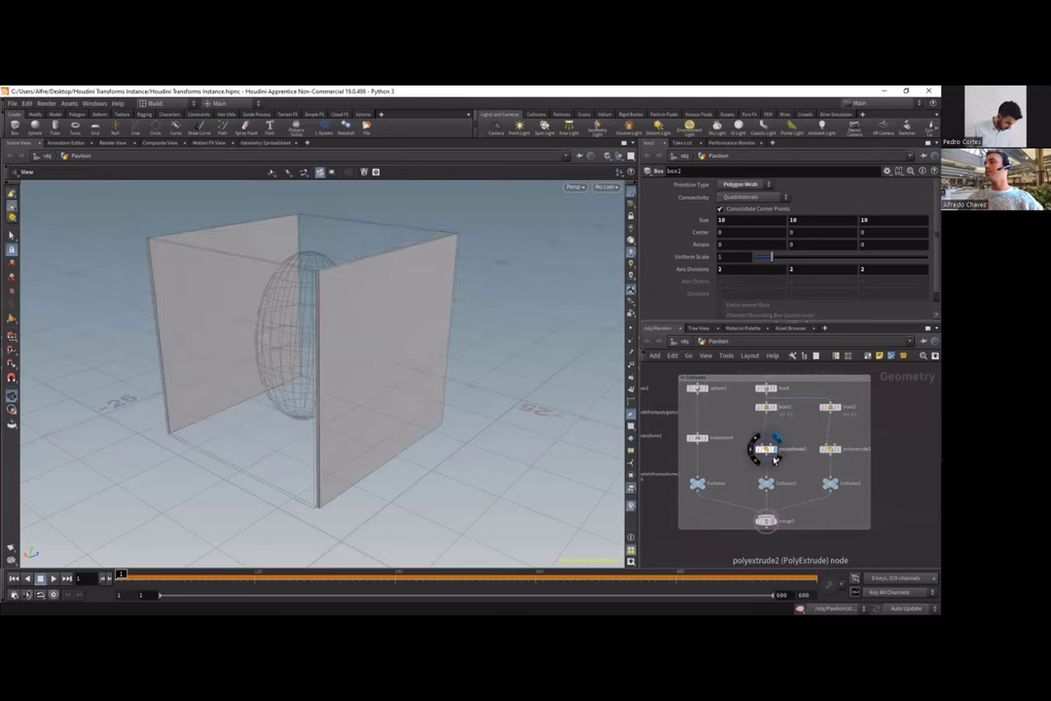
pyautogui.click(833, 449)
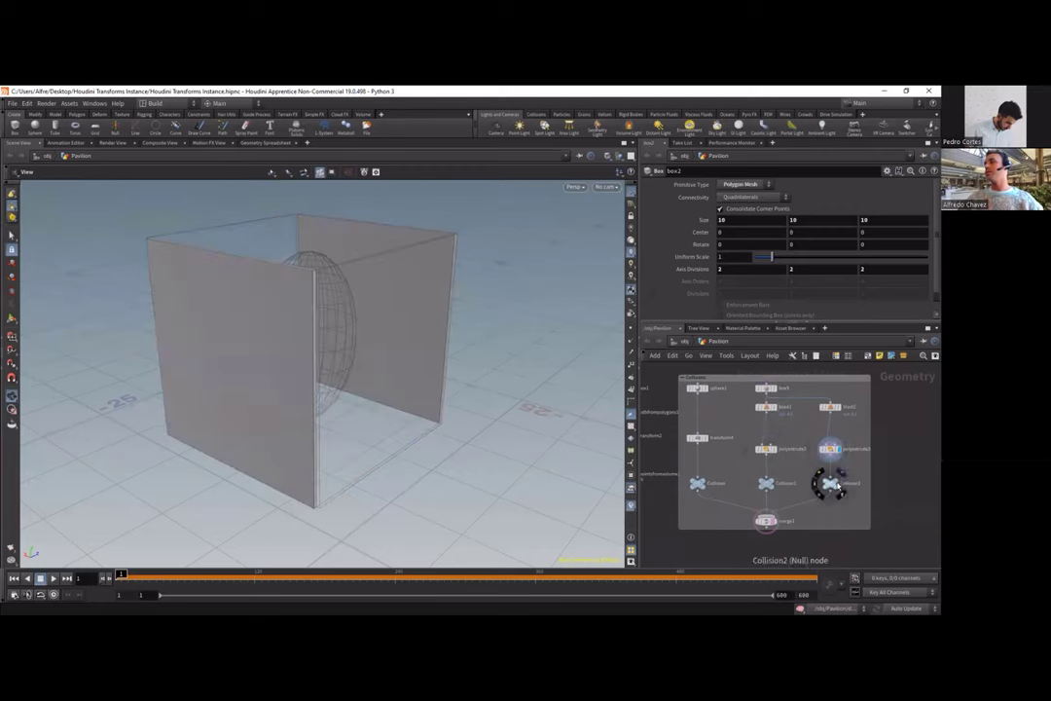
pyautogui.click(775, 513)
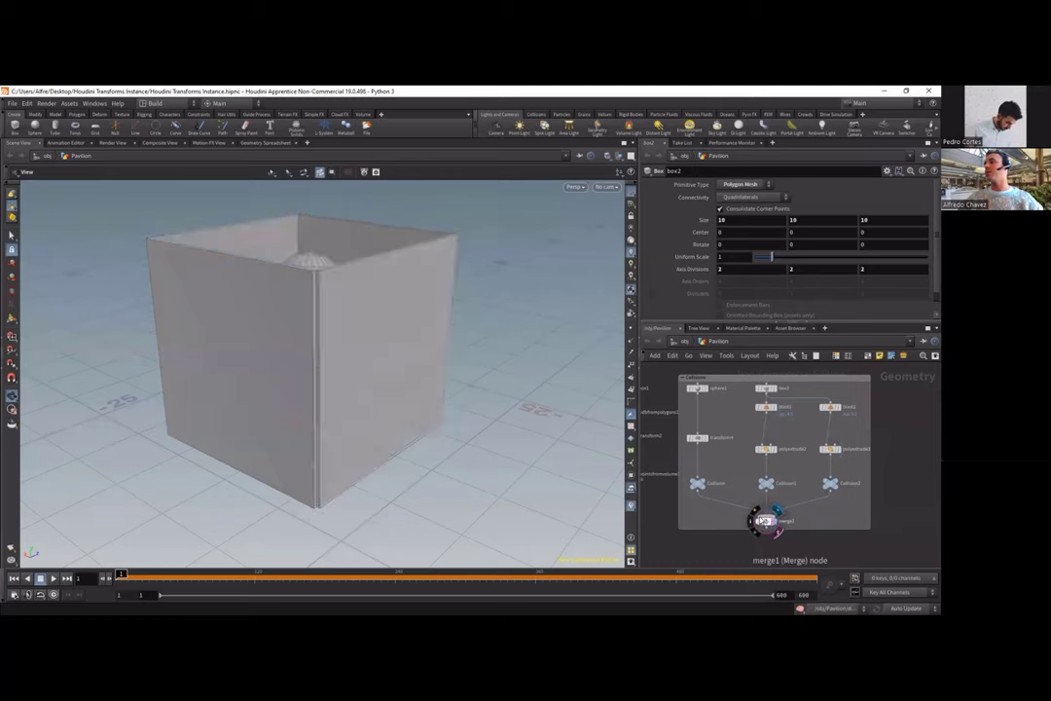
pyautogui.moveTo(432, 401); pyautogui.dragTo(418, 379)
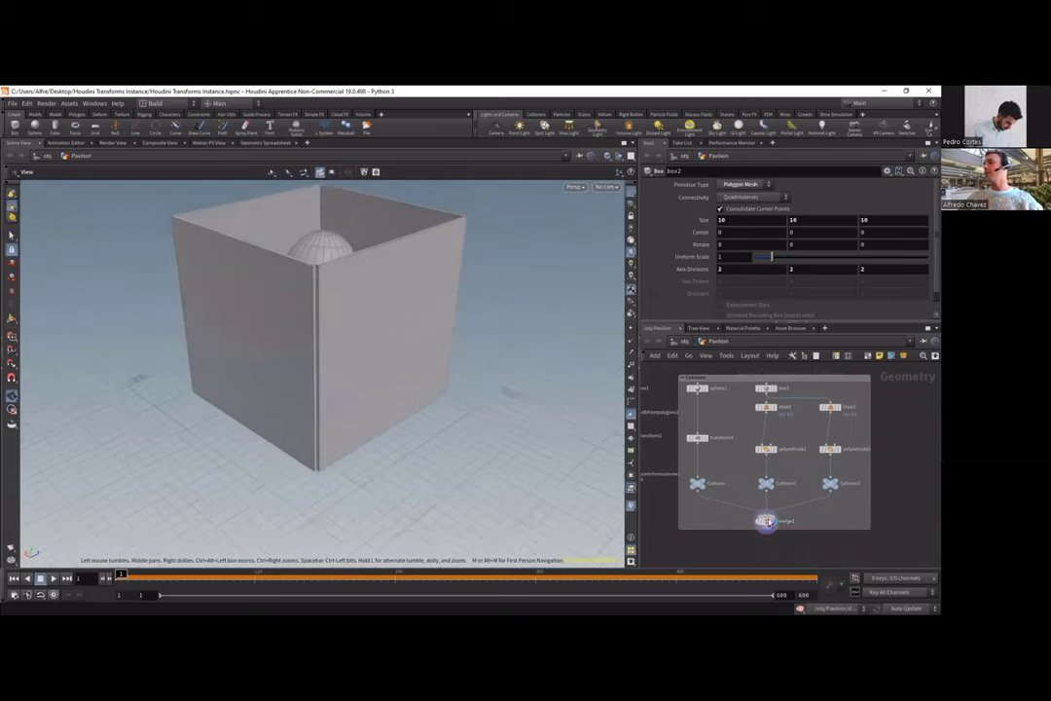
pyautogui.press('h')
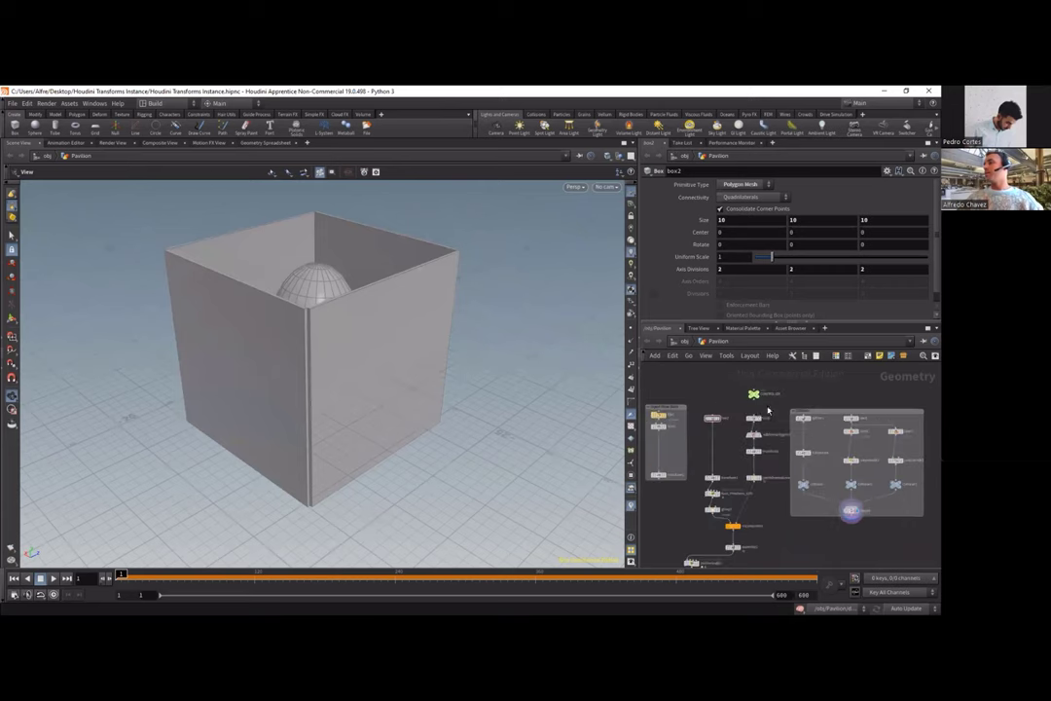
# Step: Display the box1 slab and the points generated from it by the pointsfromvolume node
pyautogui.scroll(3, 768, 410)
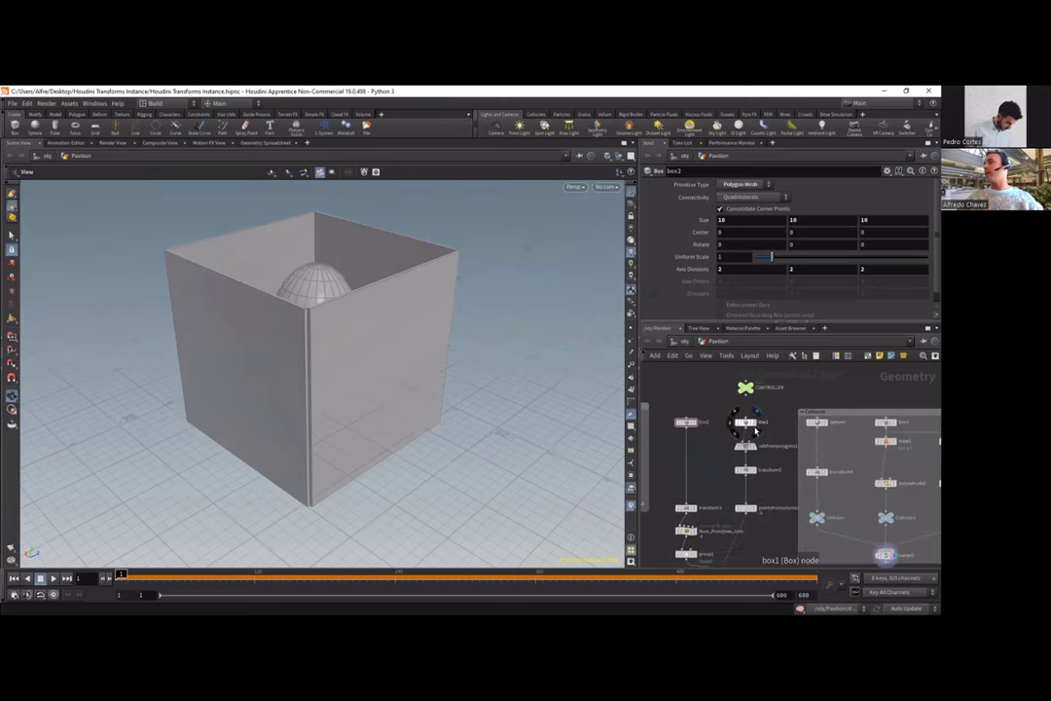
pyautogui.click(757, 422)
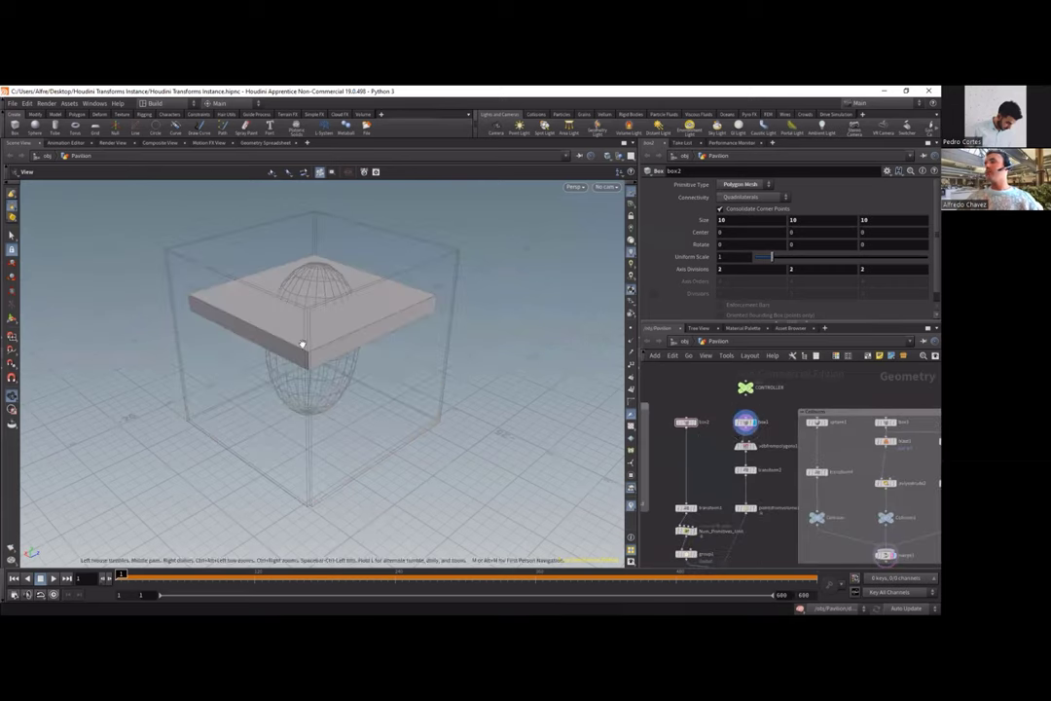
pyautogui.click(755, 508)
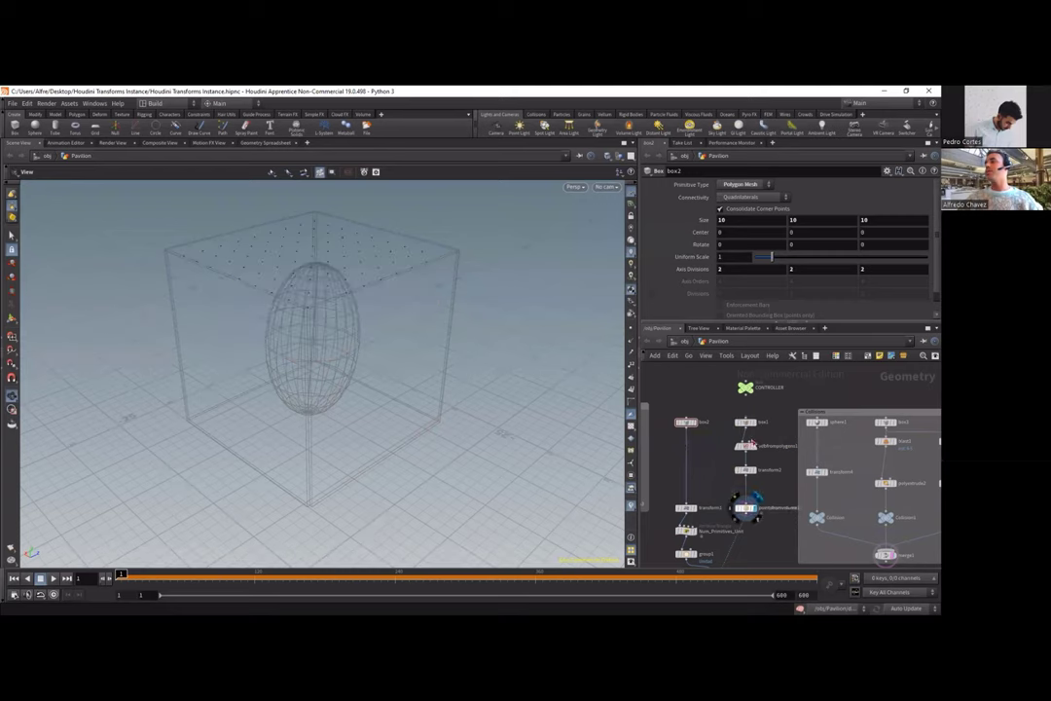
# Step: Preview the small source box at box2 and its transform, and display its copies at copytopoints3
pyautogui.scroll(3, 750, 482)
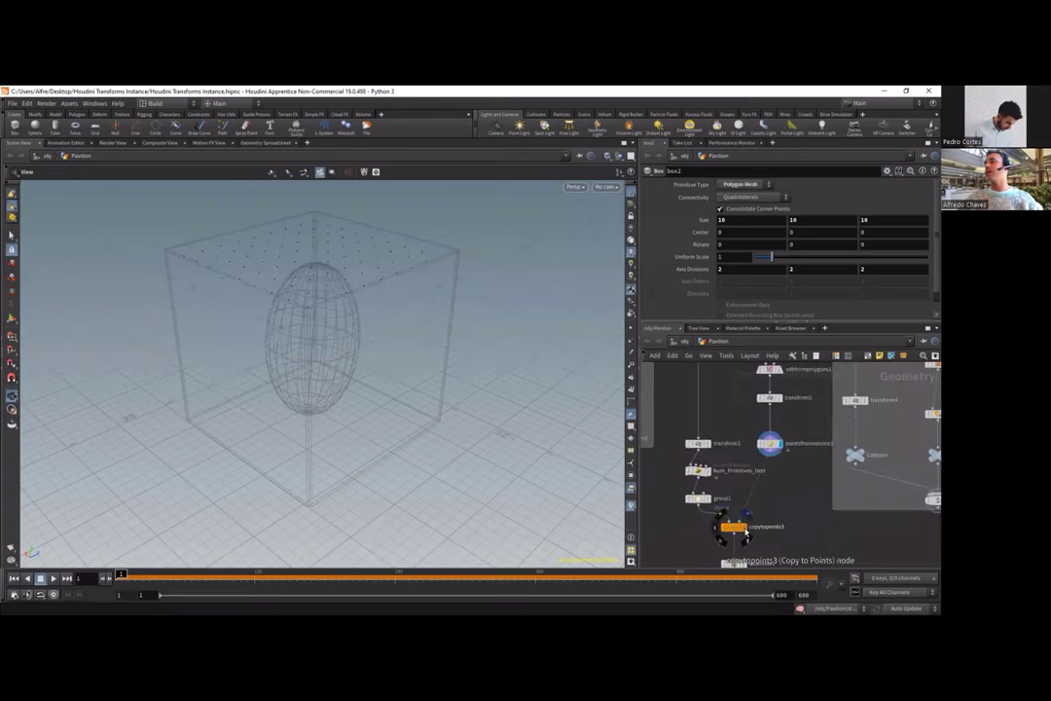
pyautogui.scroll(-2, 740, 500)
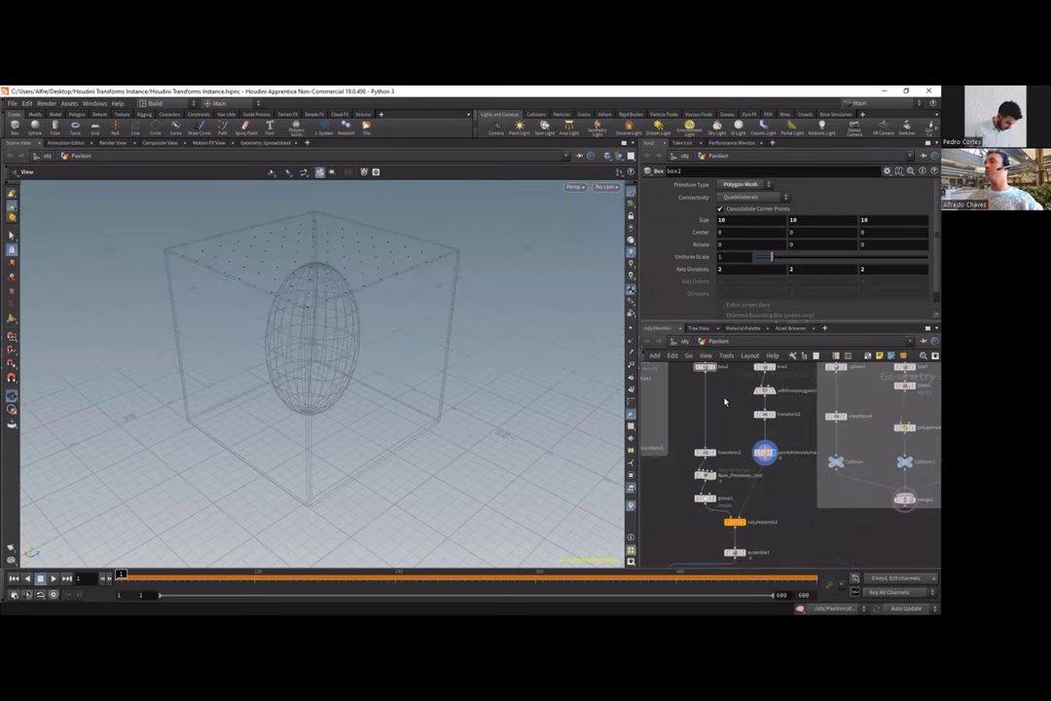
pyautogui.moveTo(727, 399); pyautogui.dragTo(738, 420, button='middle')
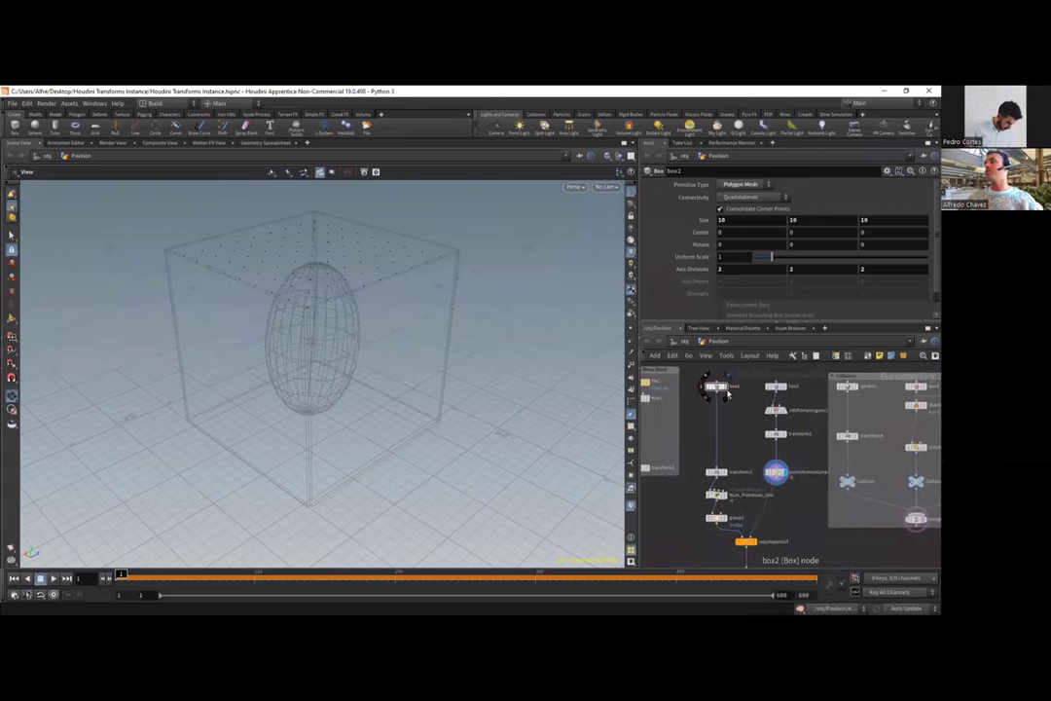
pyautogui.click(724, 387)
pyautogui.click(724, 473)
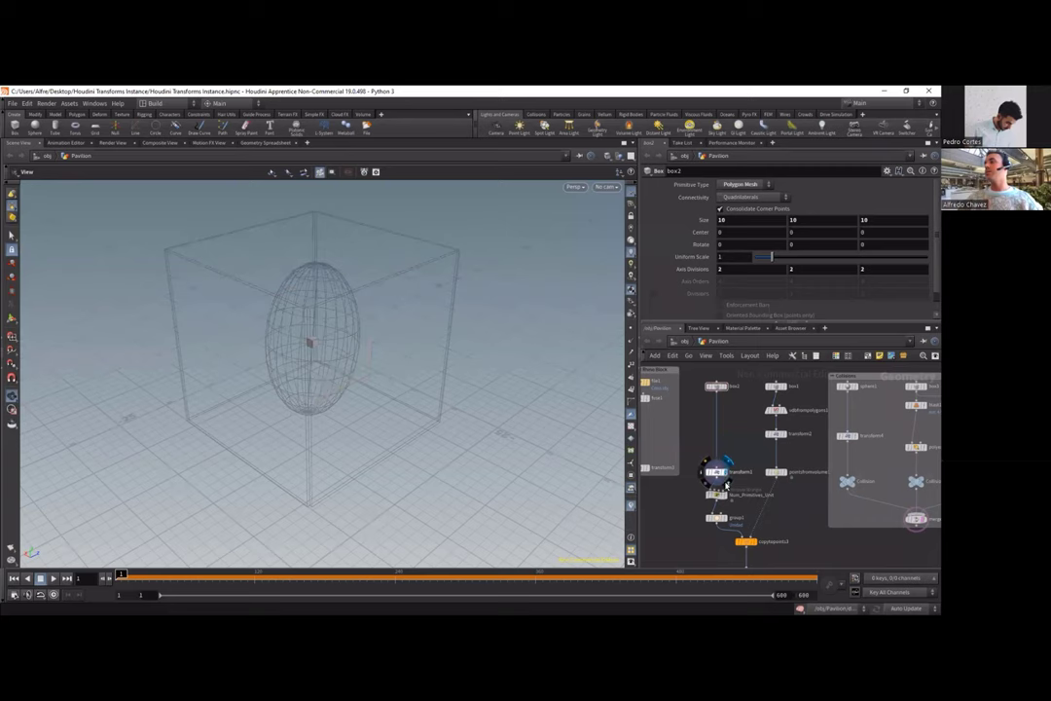
pyautogui.click(754, 545)
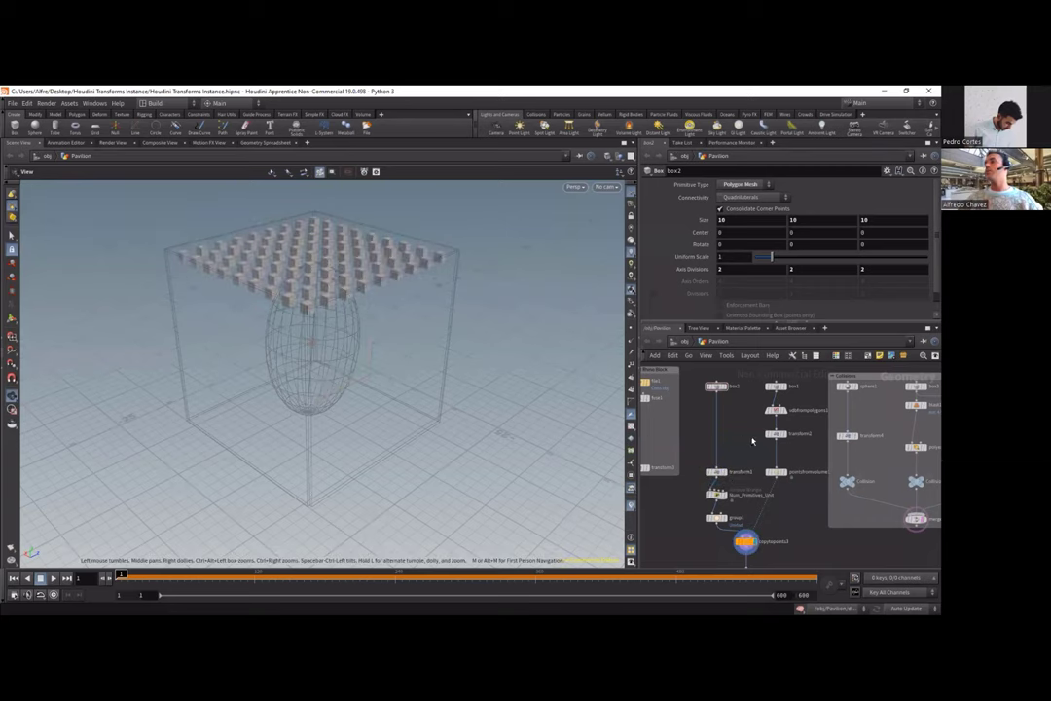
# Step: Locate the nodes below copytopoints3 and display the output of assemble1
pyautogui.scroll(-2, 751, 441)
pyautogui.scroll(-2, 751, 441)
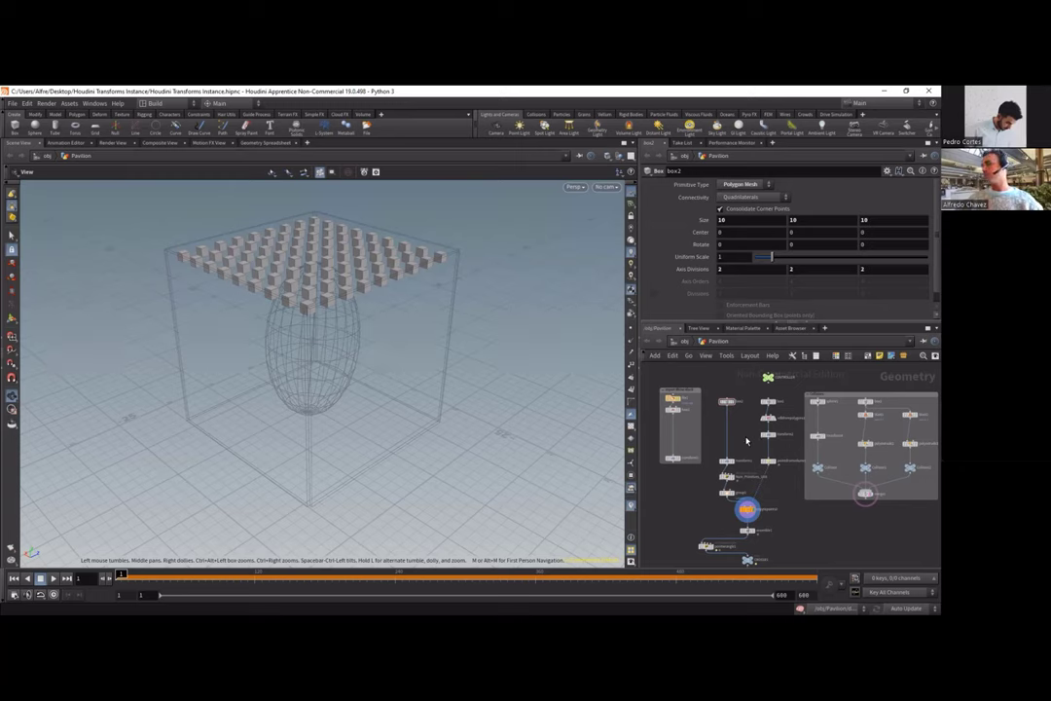
pyautogui.moveTo(712, 509); pyautogui.dragTo(709, 436, button='middle')
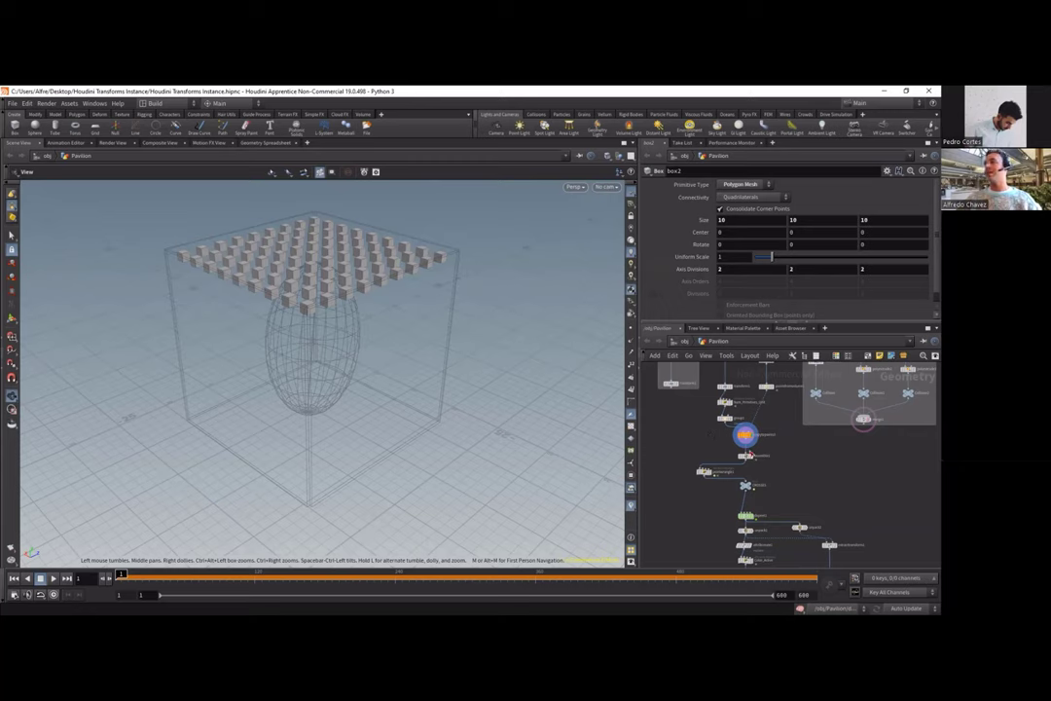
pyautogui.scroll(3, 747, 449)
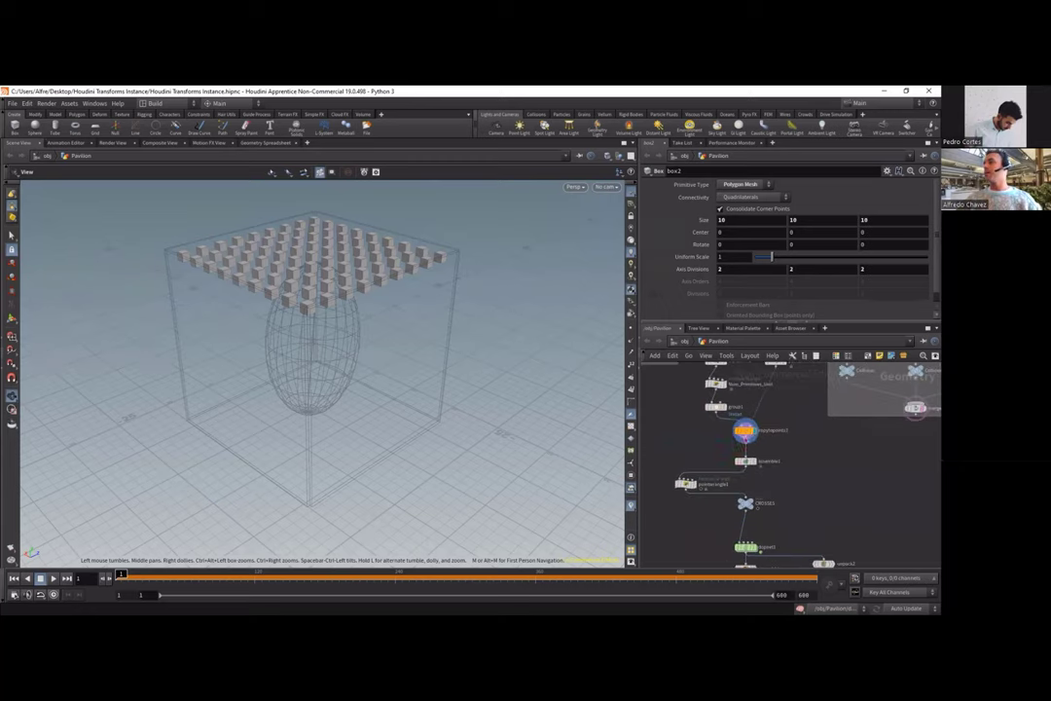
pyautogui.scroll(1, 743, 433)
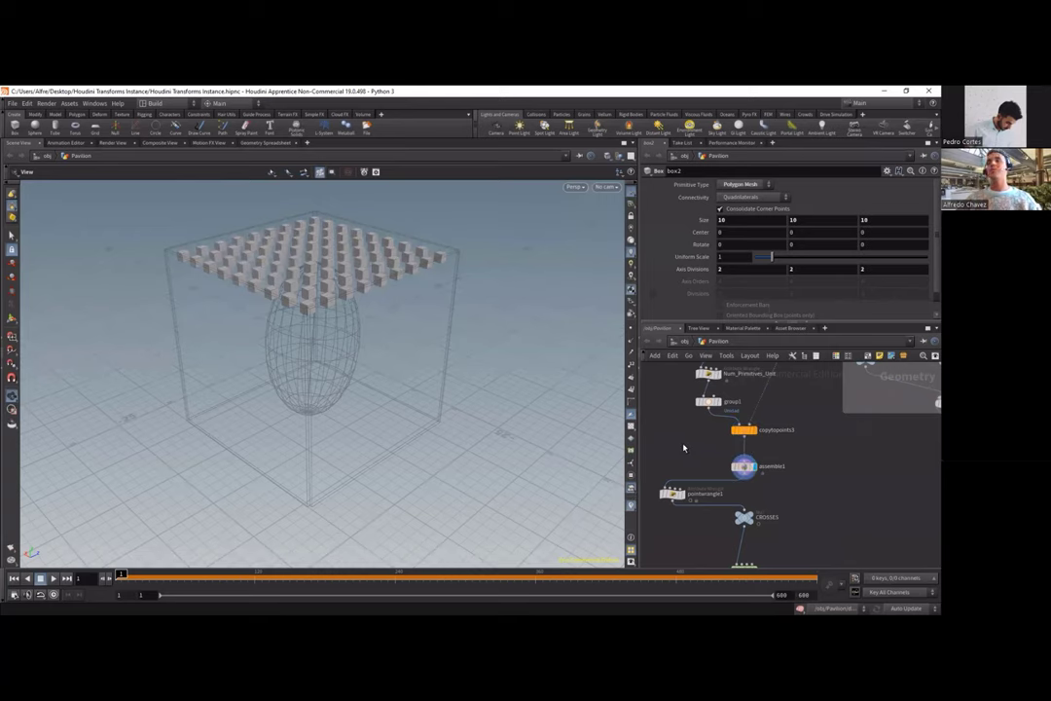
# Step: Show the VEX code of pointwrangle1 and display the output of the CROSSES null
pyautogui.scroll(-1, 710, 491)
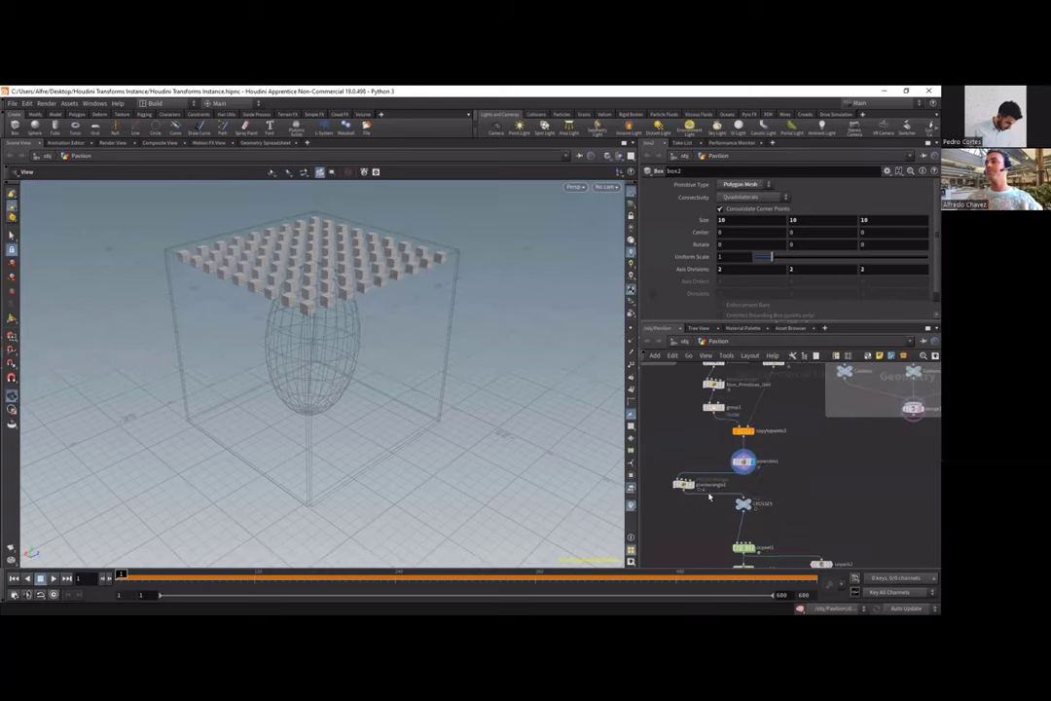
pyautogui.scroll(1, 708, 496)
pyautogui.click(658, 475)
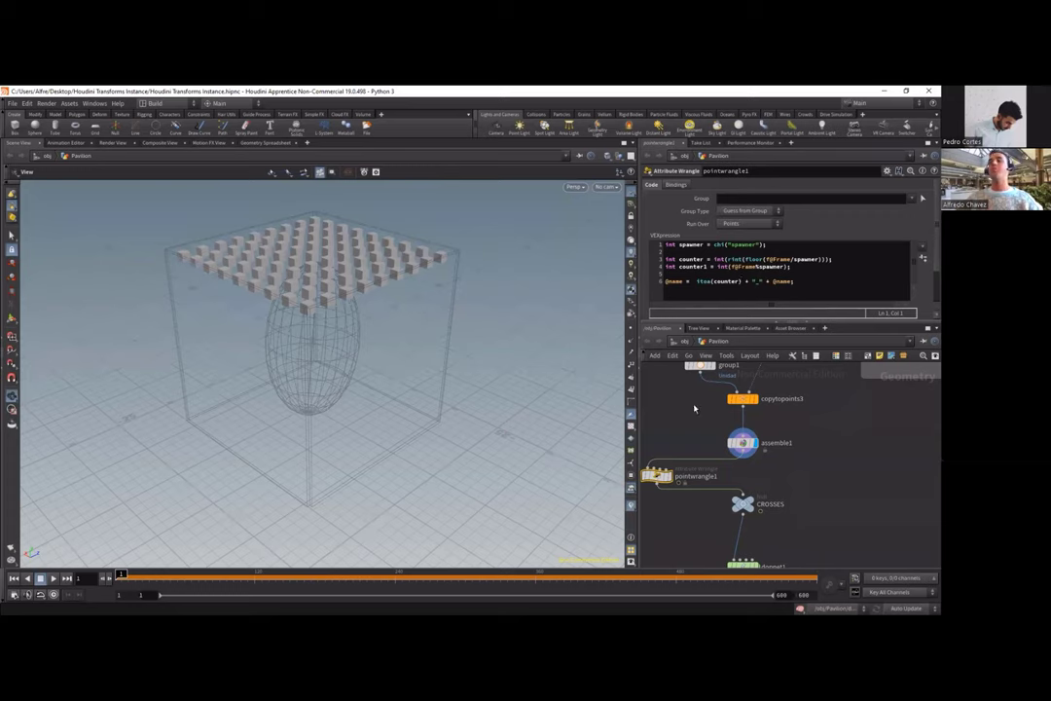
pyautogui.moveTo(747, 450)
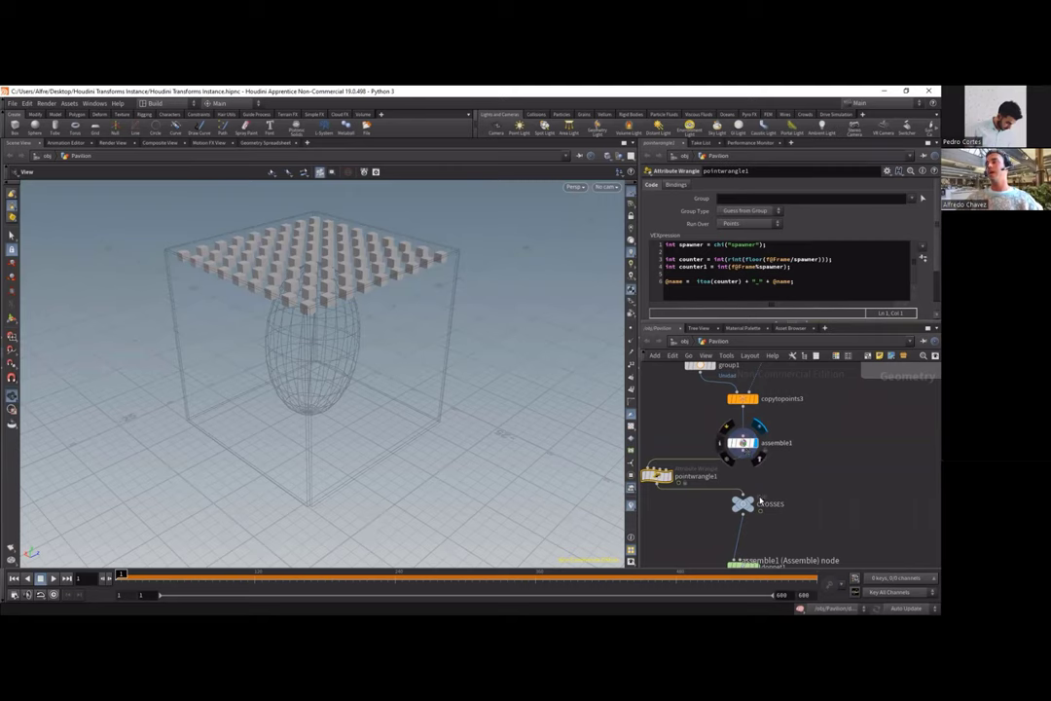
pyautogui.moveTo(754, 498)
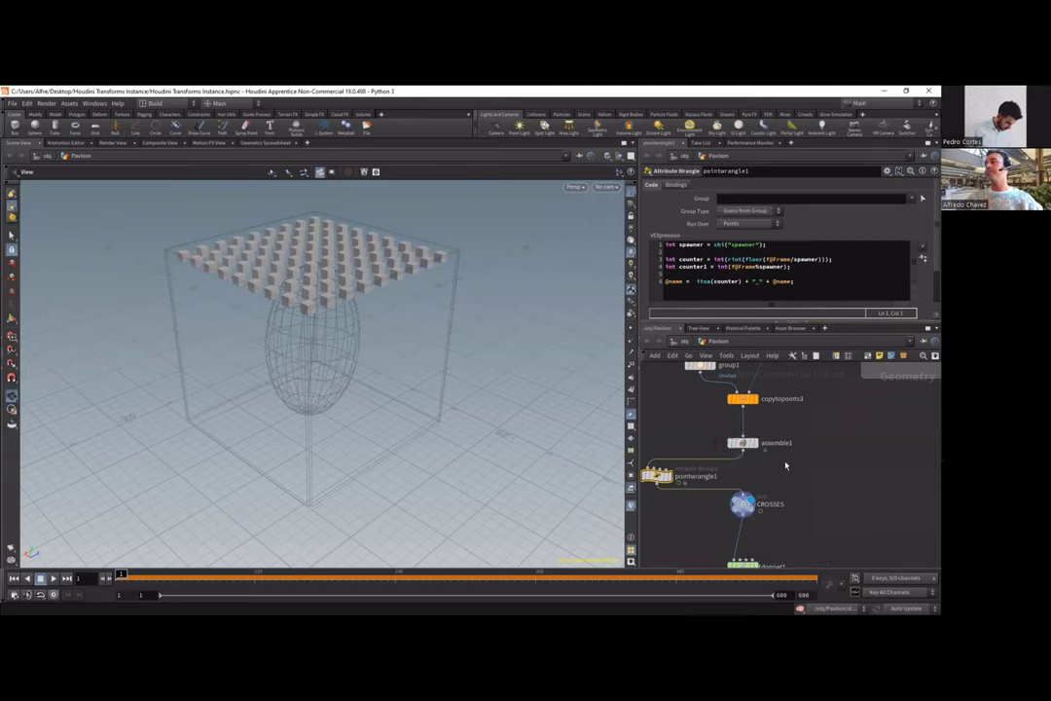
# Step: Show the simulation parameters of dopnet1, display its output and enlarge the parameter pane downwards
pyautogui.scroll(-3, 786, 465)
pyautogui.scroll(3, 755, 492)
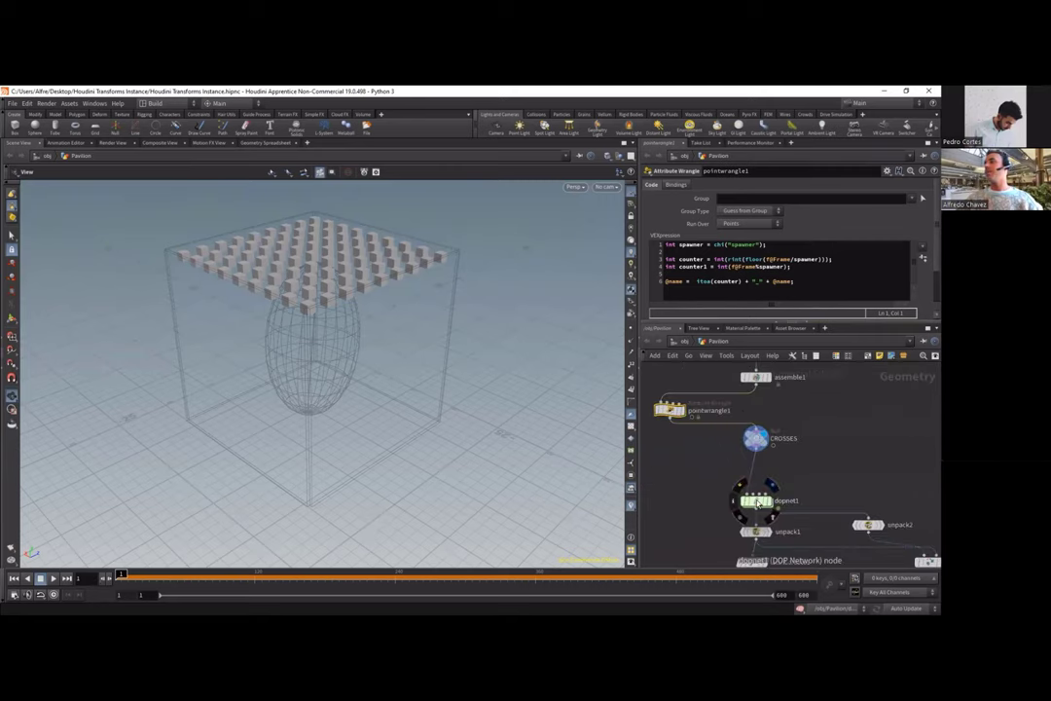
pyautogui.click(757, 502)
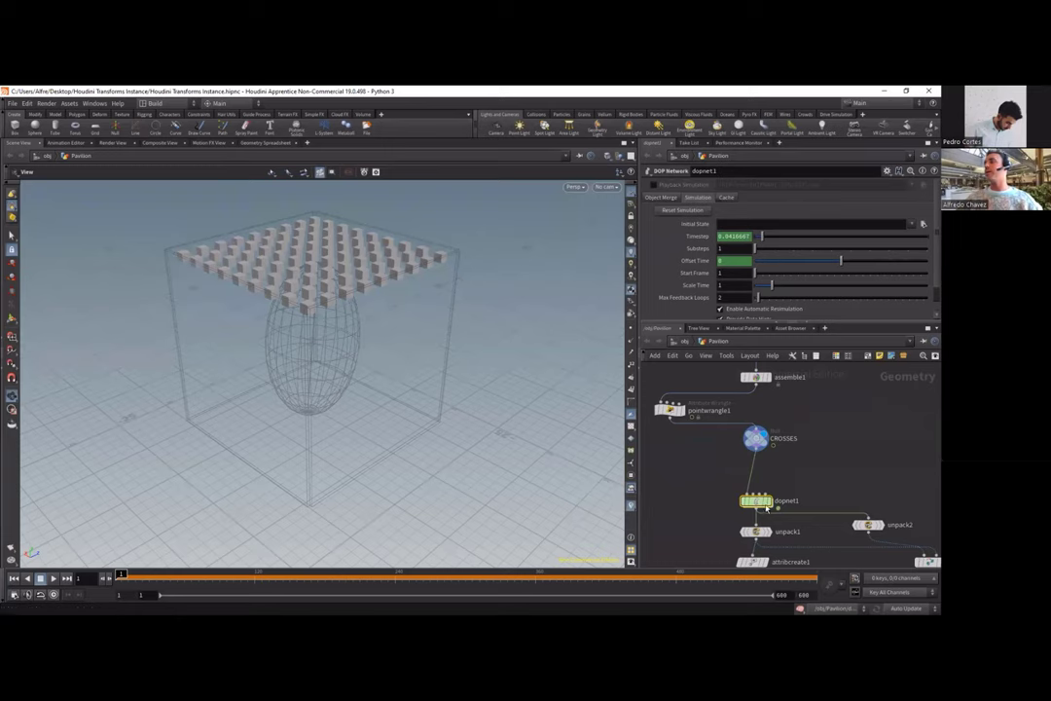
pyautogui.scroll(2, 764, 506)
pyautogui.moveTo(751, 495)
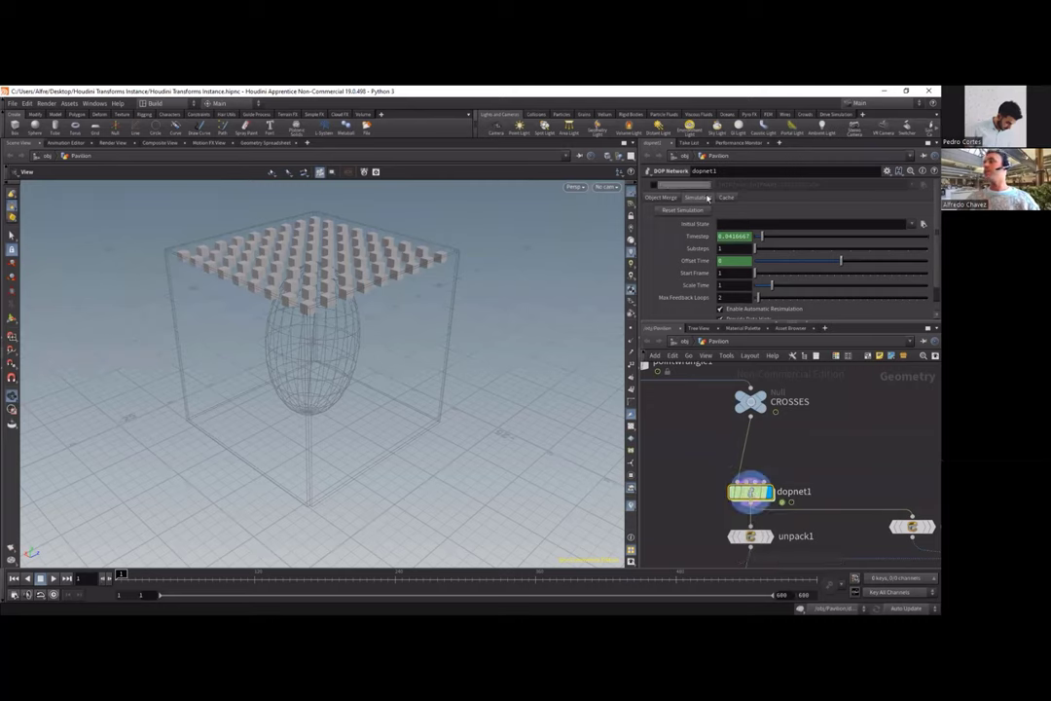
pyautogui.moveTo(793, 324); pyautogui.dragTo(769, 412)
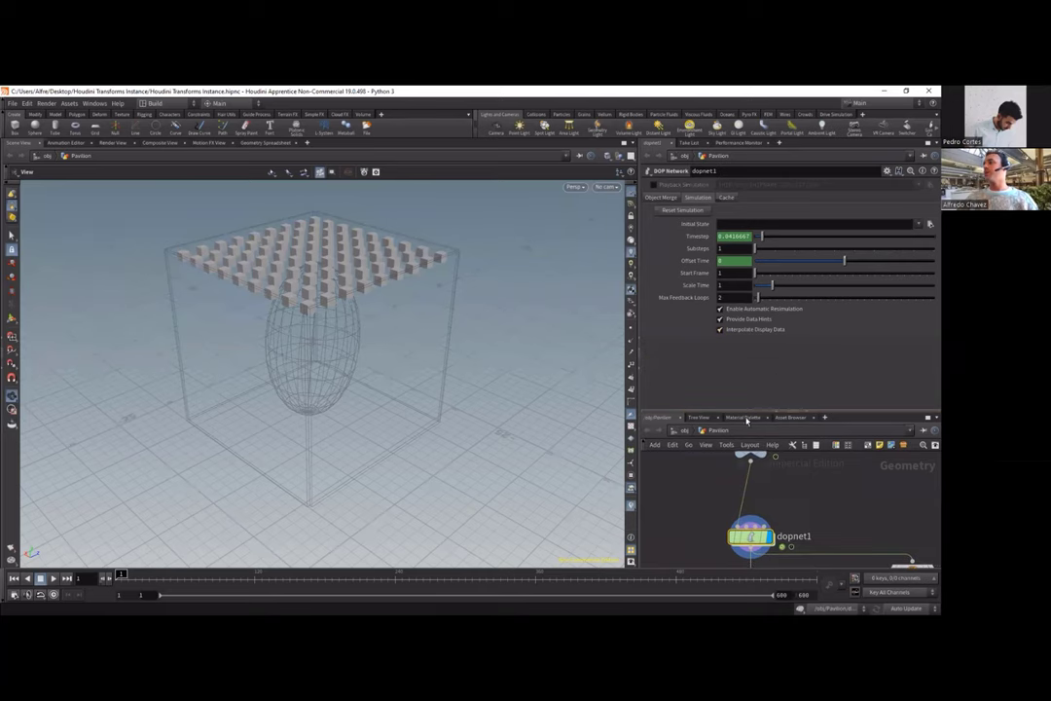
pyautogui.scroll(-3, 752, 491)
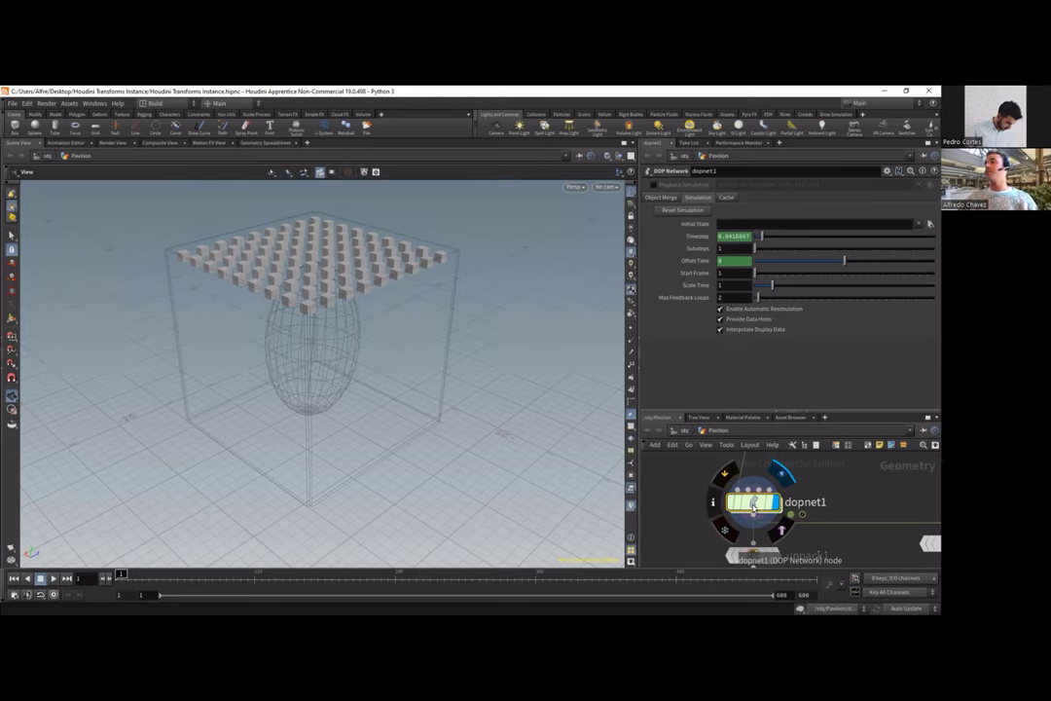
# Step: Enter the dopnet1 network, highlight the static collision branch around staticsolver1, and examine the branch containing sopsolver1
pyautogui.doubleClick(752, 506)
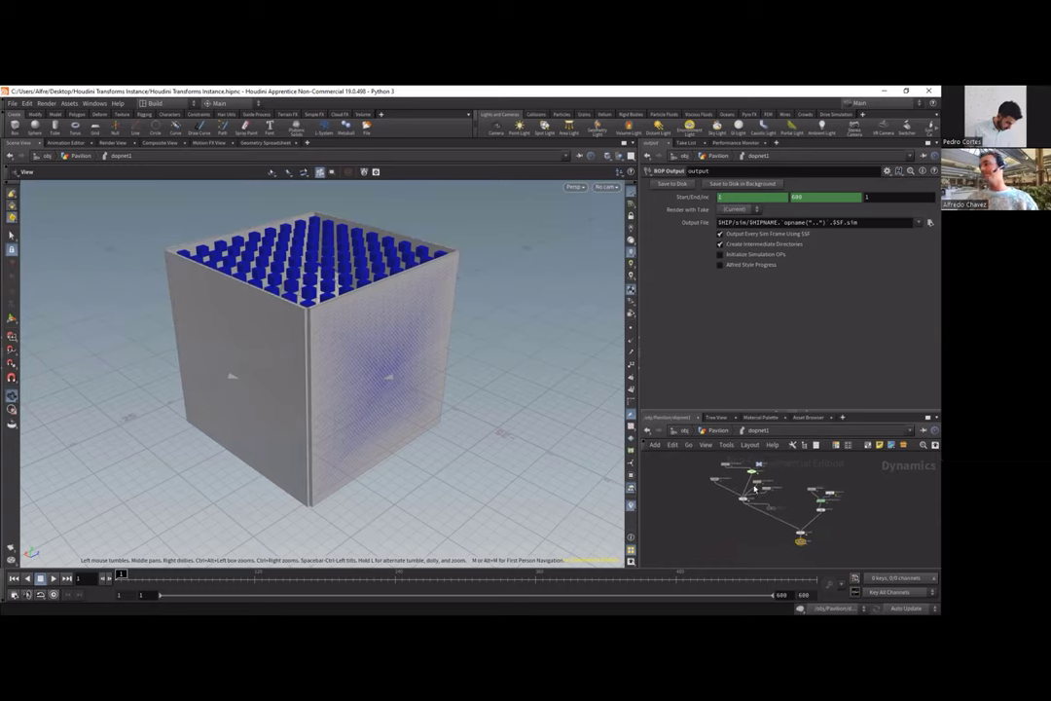
pyautogui.scroll(-3, 798, 531)
pyautogui.scroll(2, 777, 497)
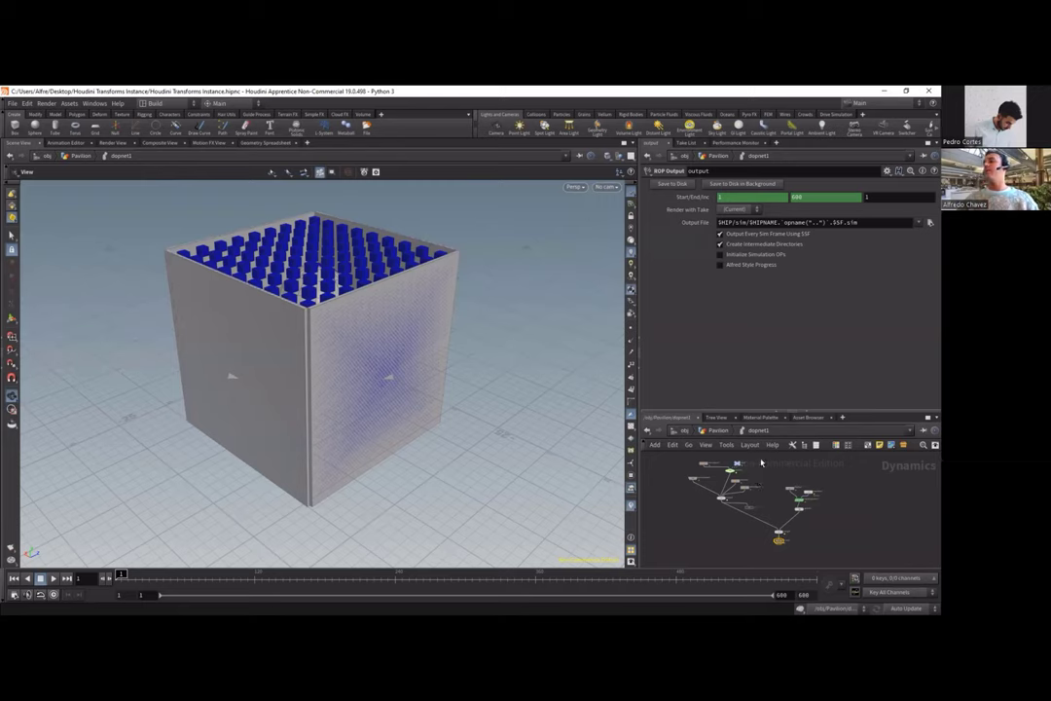
pyautogui.moveTo(681, 540); pyautogui.dragTo(764, 454)
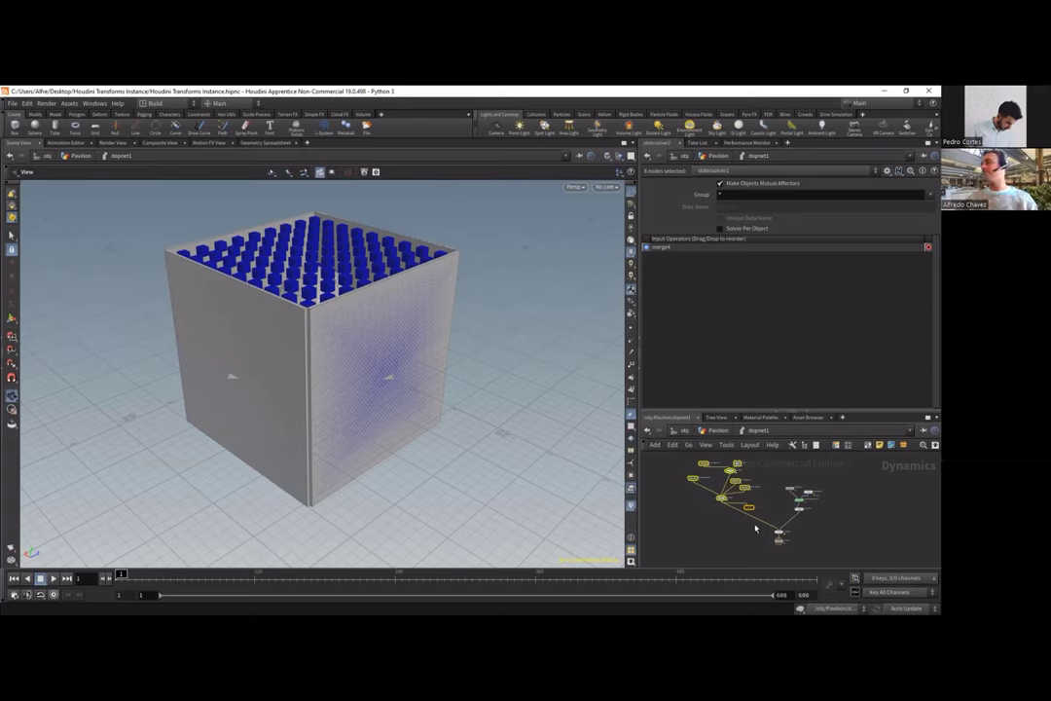
pyautogui.click(823, 525)
pyautogui.scroll(5, 823, 526)
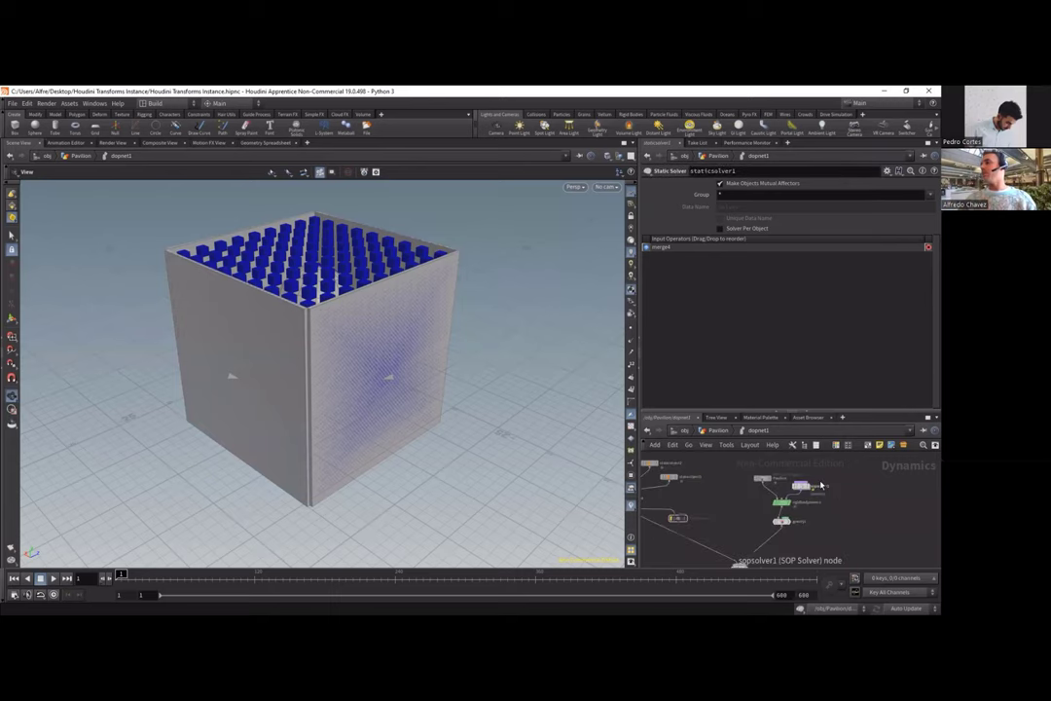
# Step: Show the parameters of the Pavilion RBD packed object in dopnet1
pyautogui.moveTo(724, 553); pyautogui.dragTo(725, 551)
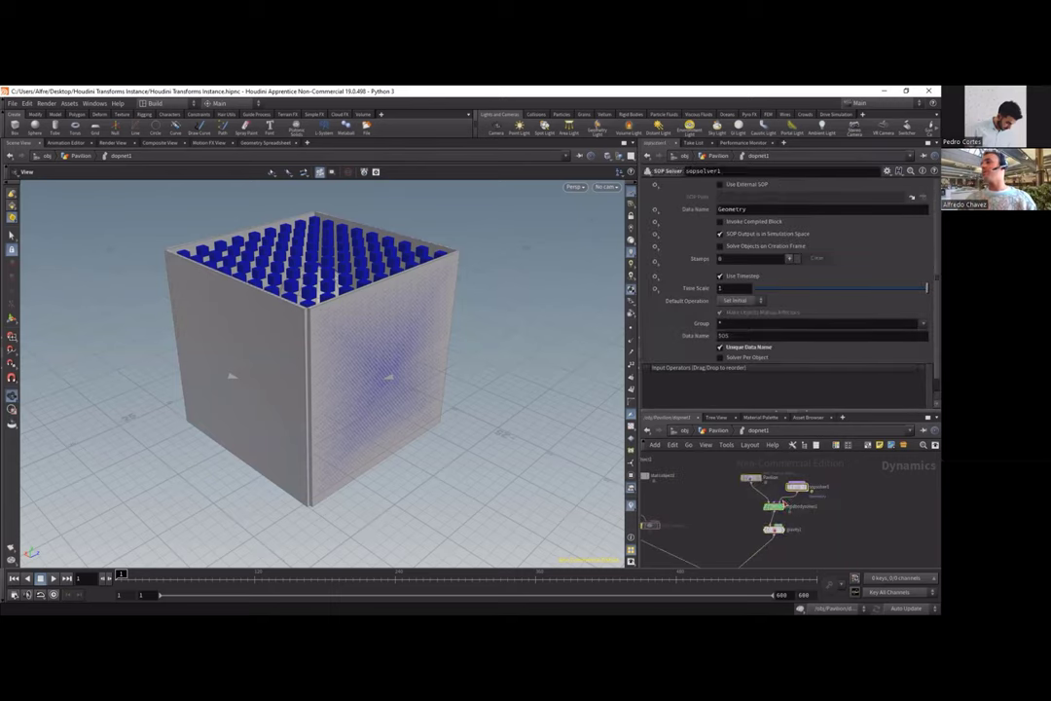
pyautogui.click(750, 478)
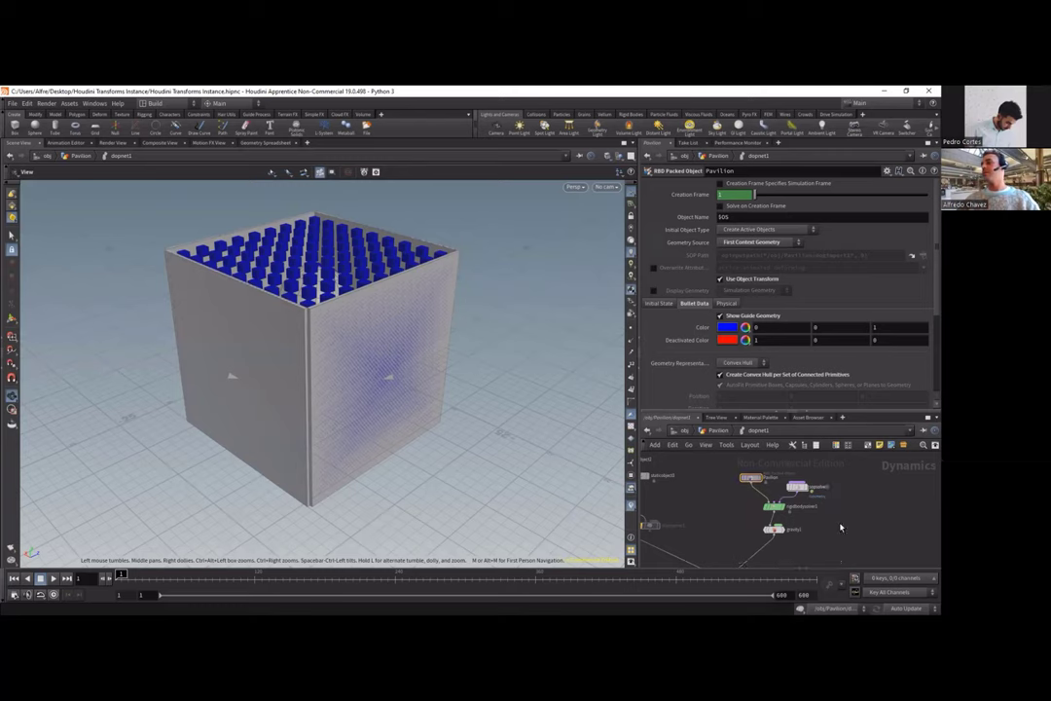
pyautogui.scroll(3, 782, 509)
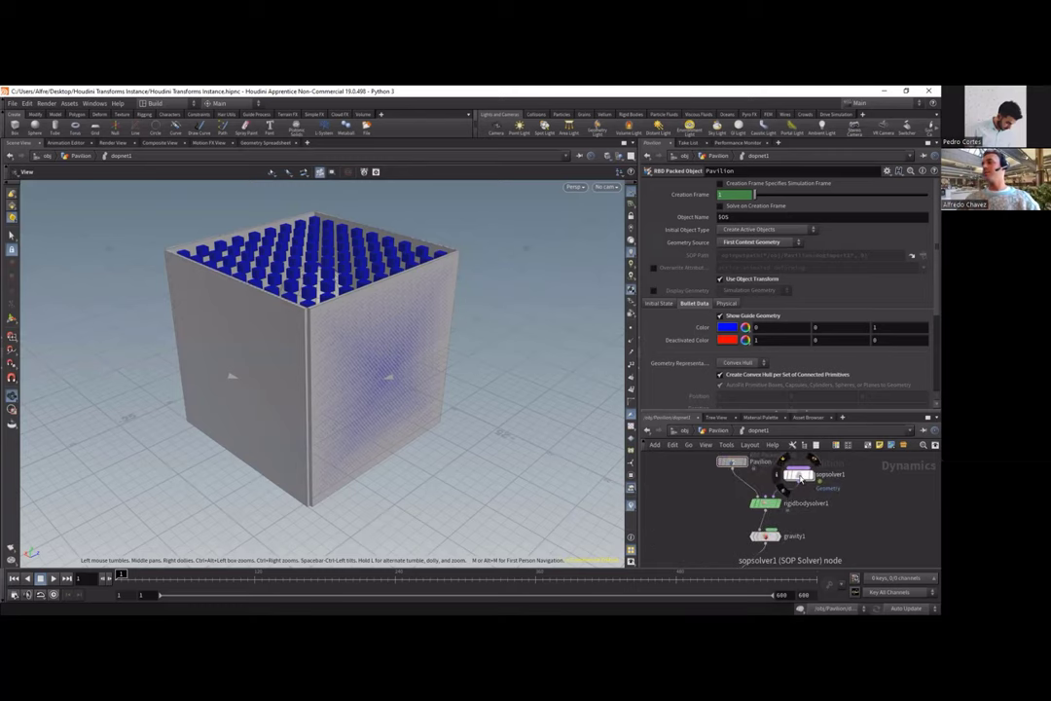
# Step: Show the parameters of sopsolver1, inspect the network inside it and return to dopnet1
pyautogui.click(798, 476)
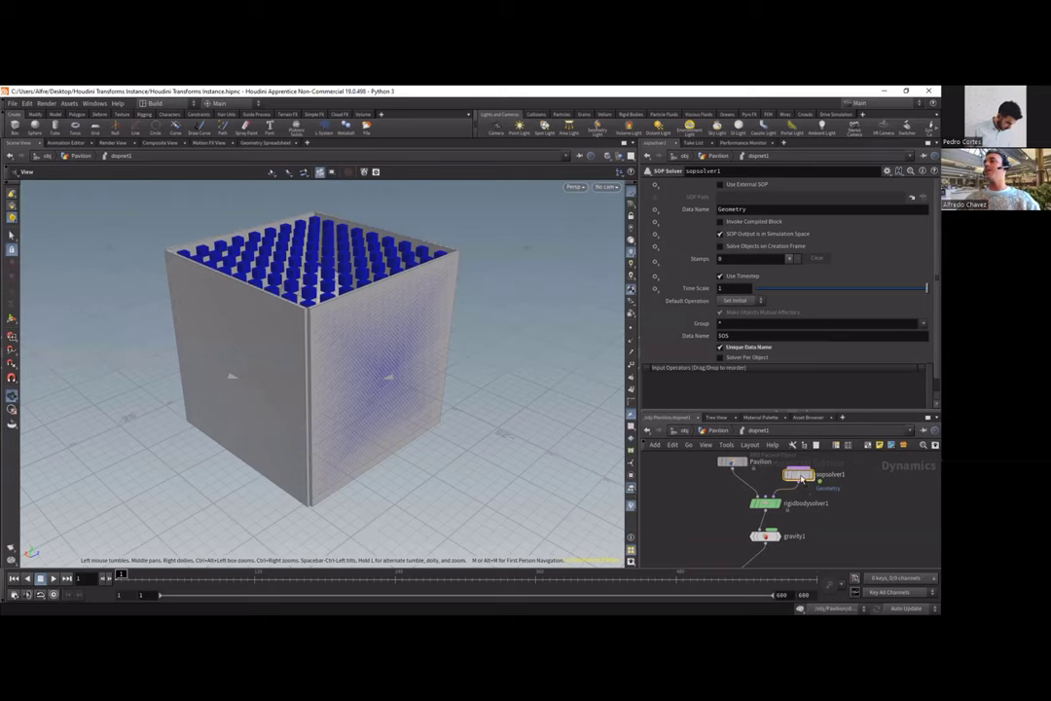
pyautogui.doubleClick(799, 476)
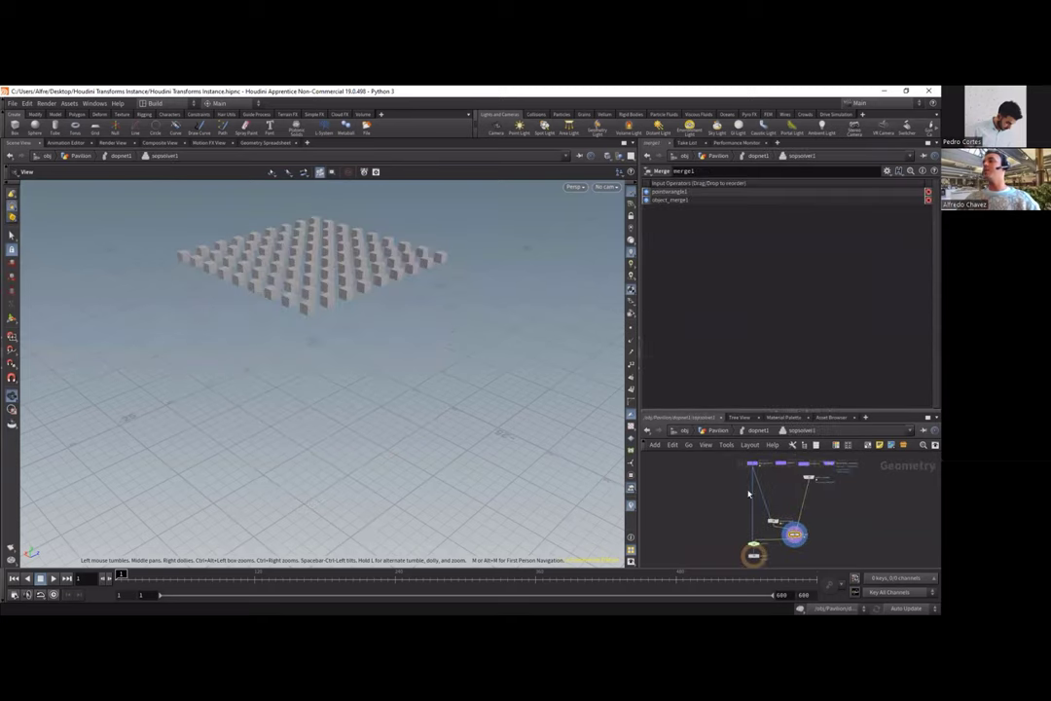
pyautogui.click(758, 430)
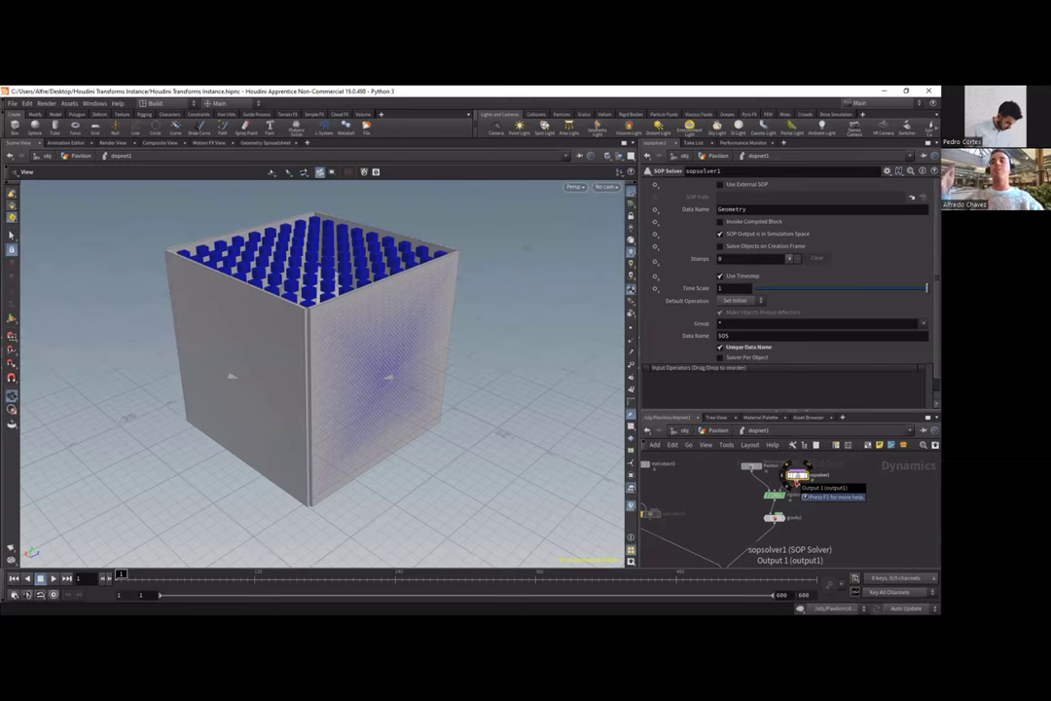
# Step: Examine the chain from rigidbodysolver1 through gravity1 to the output node, and return to the Pavilion network
pyautogui.scroll(-3, 796, 478)
pyautogui.scroll(5, 778, 506)
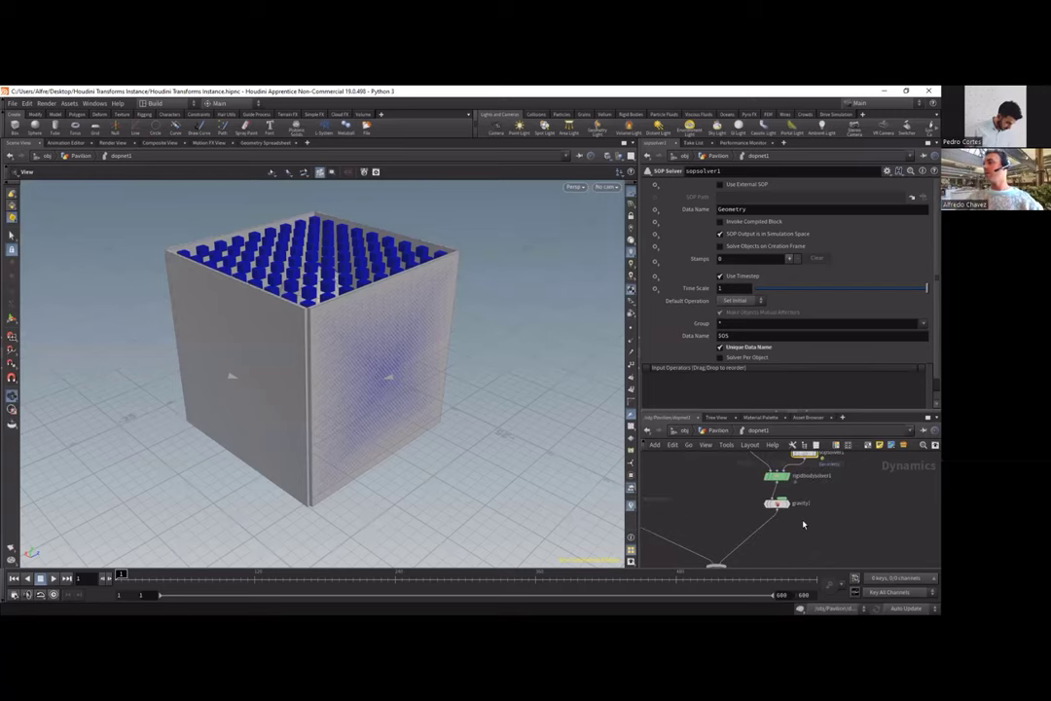
pyautogui.scroll(-3, 754, 521)
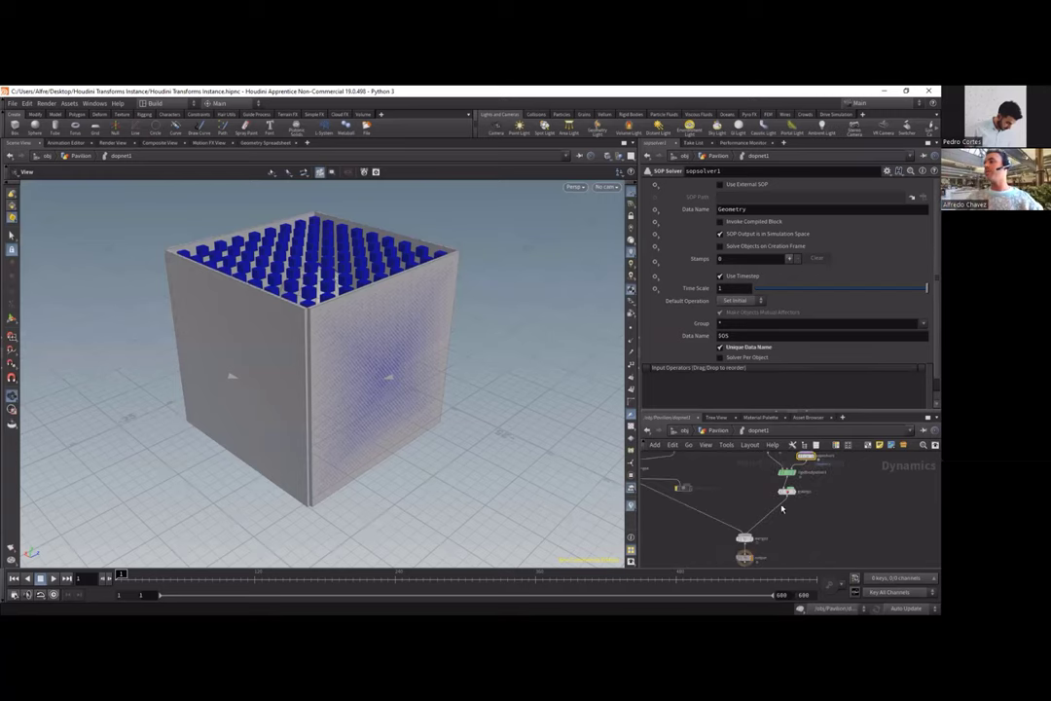
pyautogui.scroll(3, 755, 552)
pyautogui.scroll(-2, 761, 494)
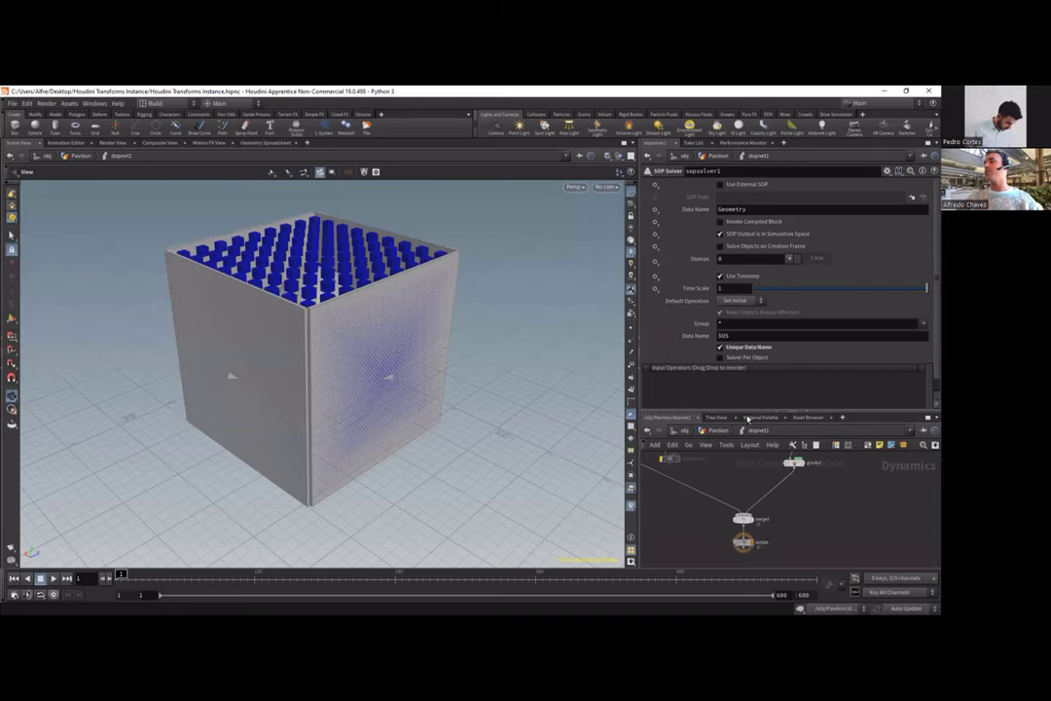
pyautogui.press('u')
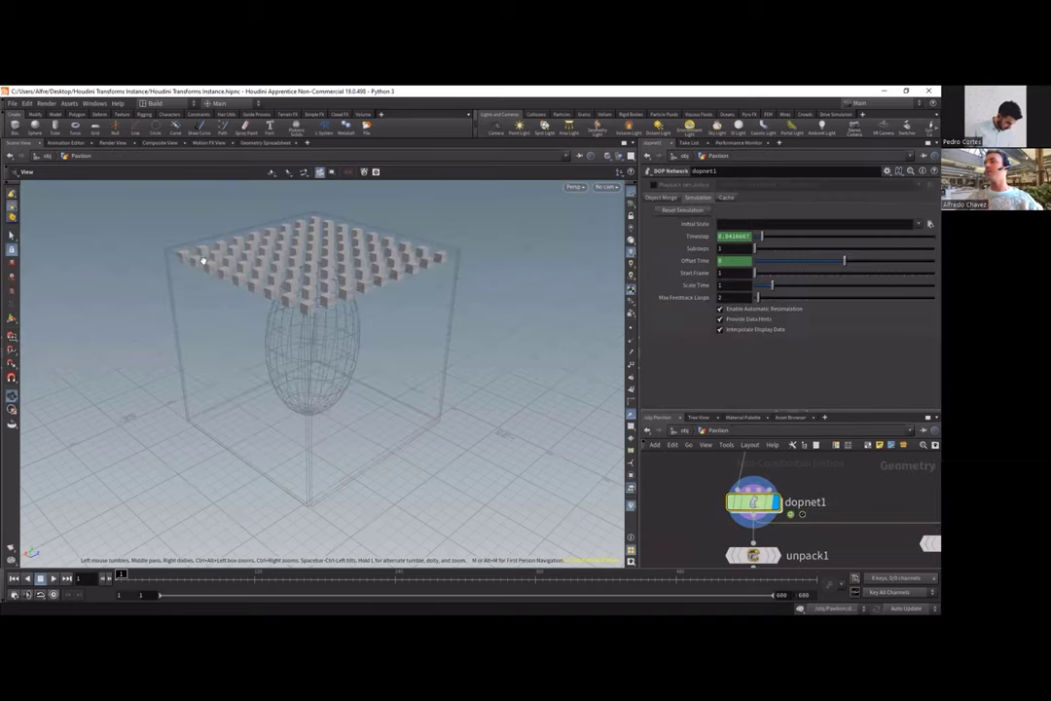
# Step: Play the dopnet1 simulation, view it from another angle, stop the playback and return to frame 1
pyautogui.scroll(-3, 764, 496)
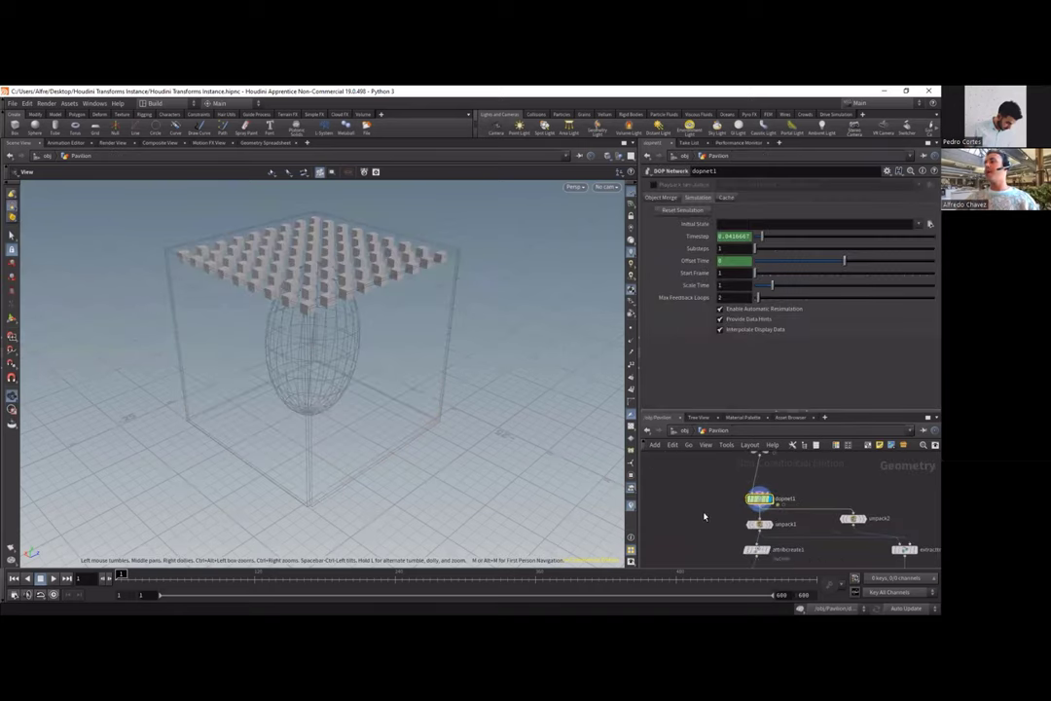
pyautogui.click(53, 578)
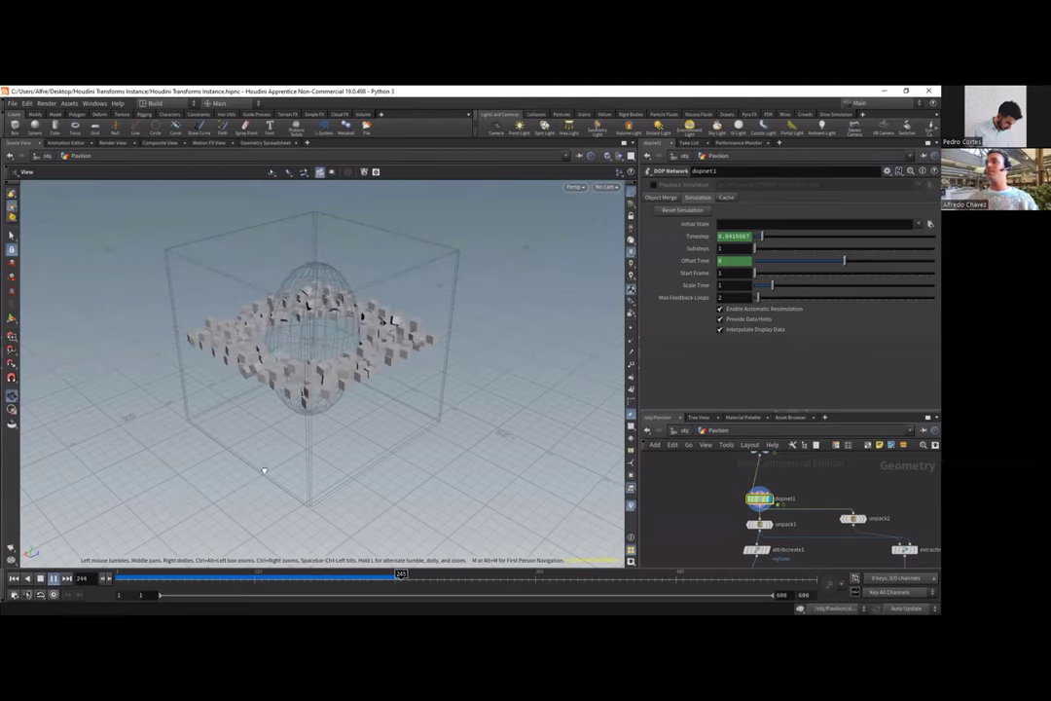
pyautogui.moveTo(265, 448); pyautogui.dragTo(474, 285)
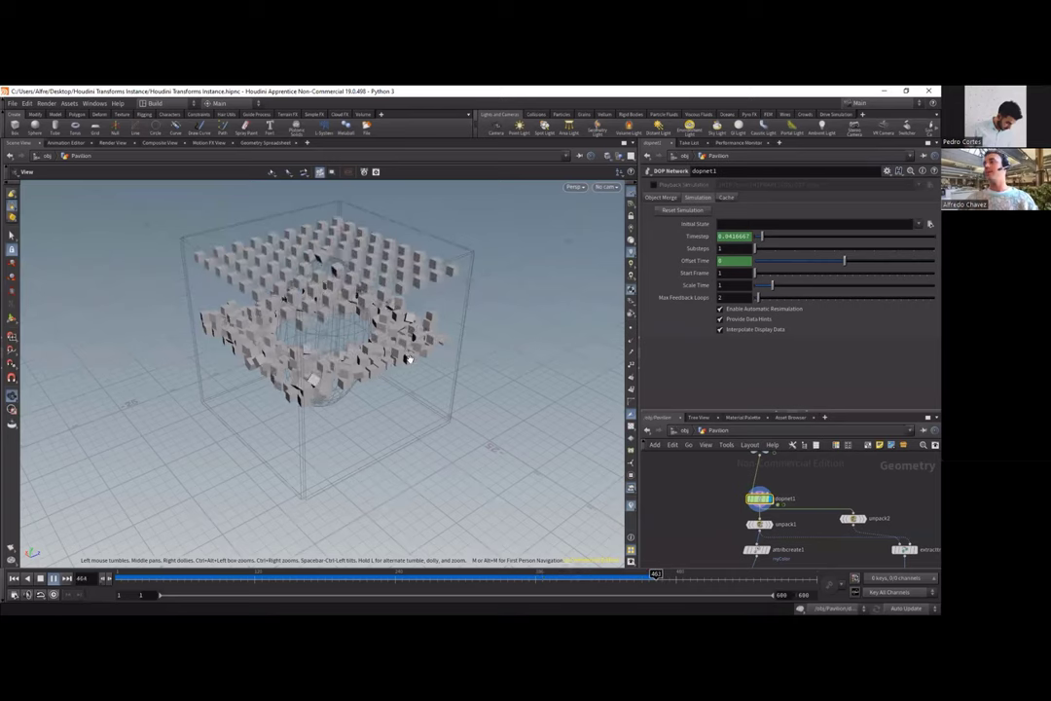
pyautogui.click(40, 578)
pyautogui.click(26, 578)
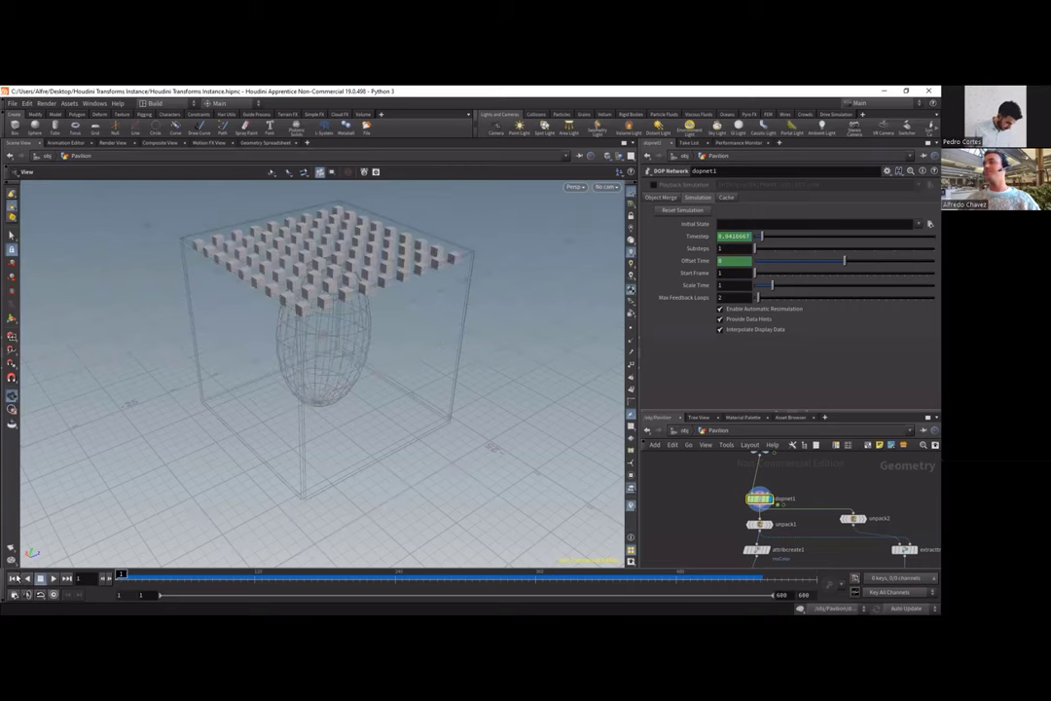
# Step: Locate the end of the node chain below dopnet1 and display the output of the OUT null
pyautogui.scroll(-2, 777, 503)
pyautogui.scroll(3, 777, 503)
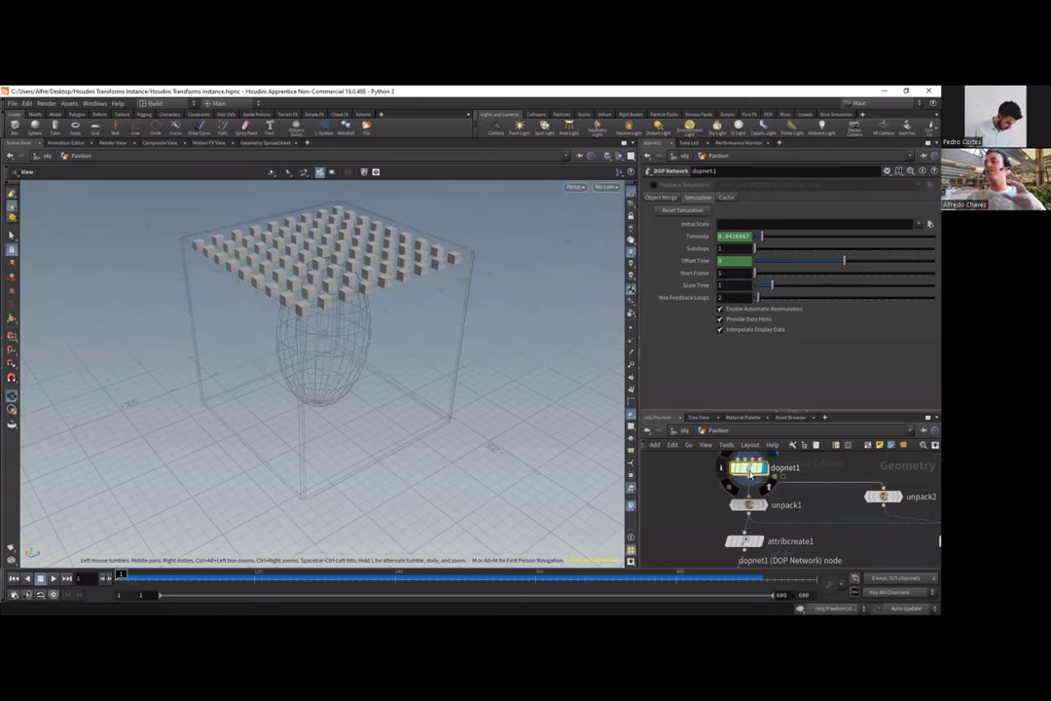
pyautogui.scroll(-1, 761, 472)
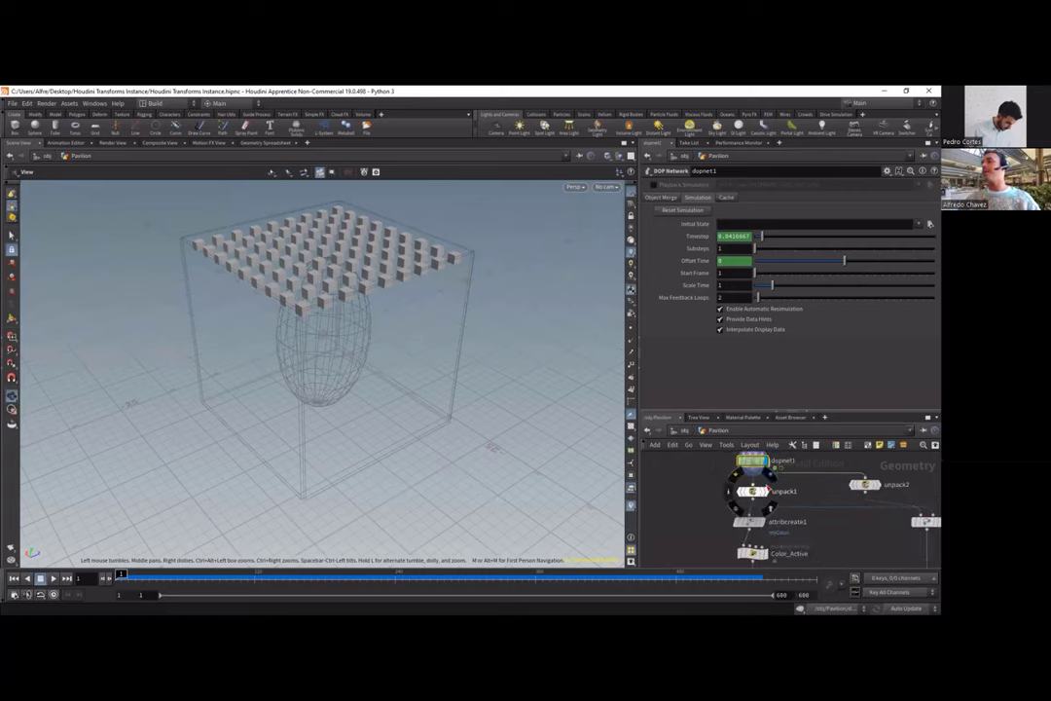
pyautogui.moveTo(778, 545); pyautogui.dragTo(784, 464, button='middle')
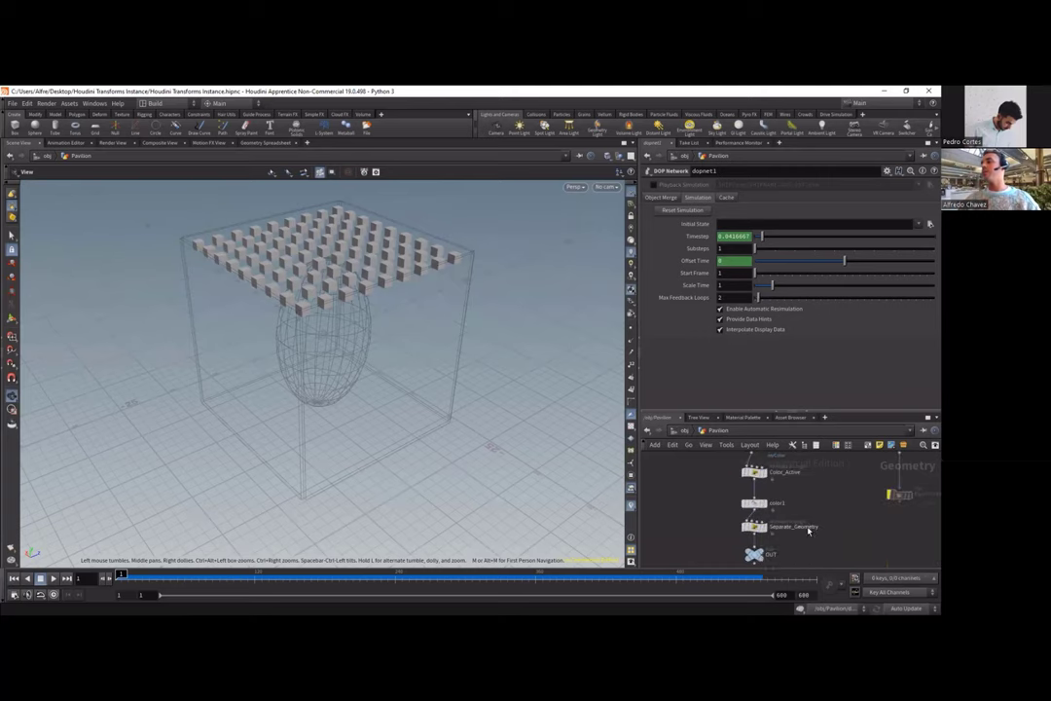
pyautogui.scroll(2, 790, 537)
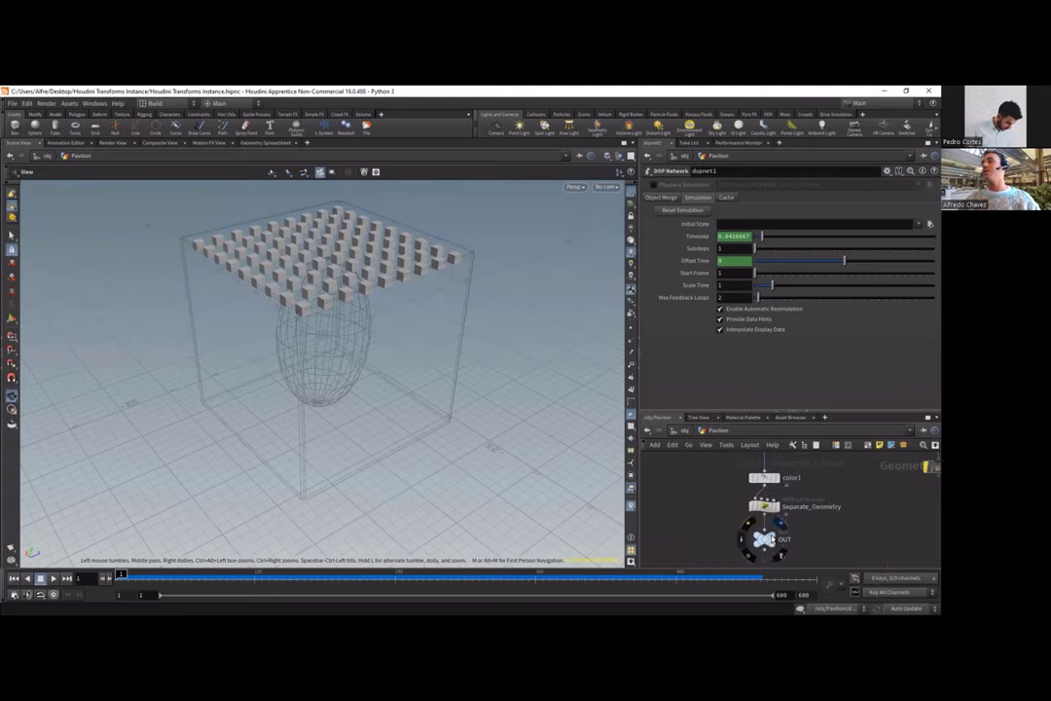
pyautogui.click(774, 533)
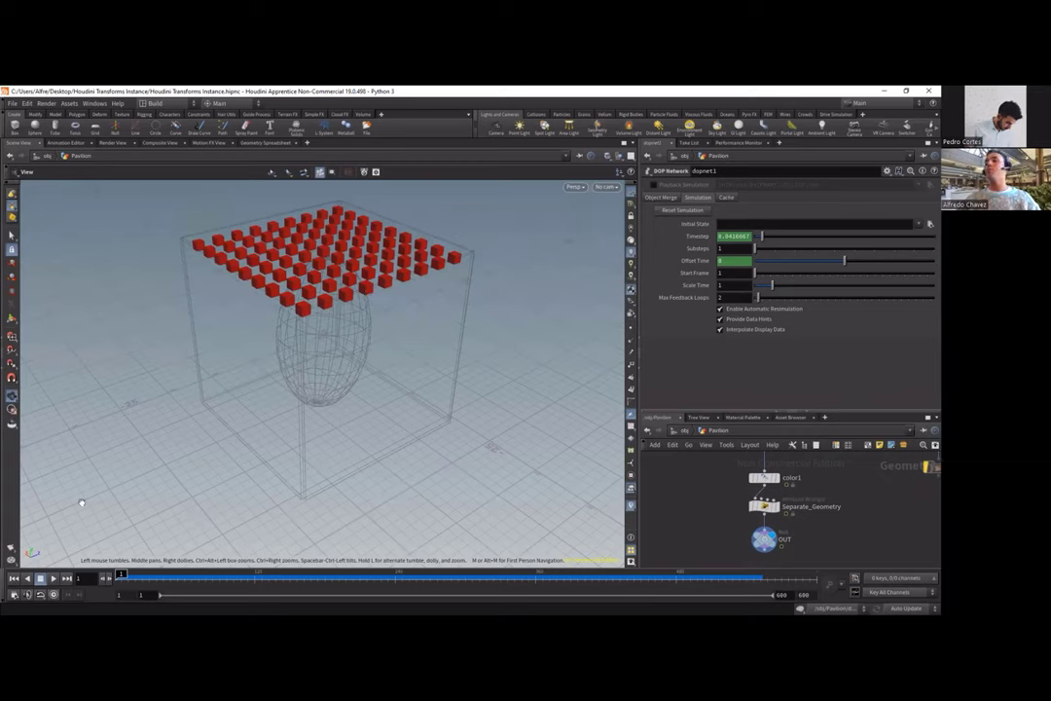
# Step: Play the simulation with the OUT null displayed, stop it near the end and return to frame 1
pyautogui.click(53, 578)
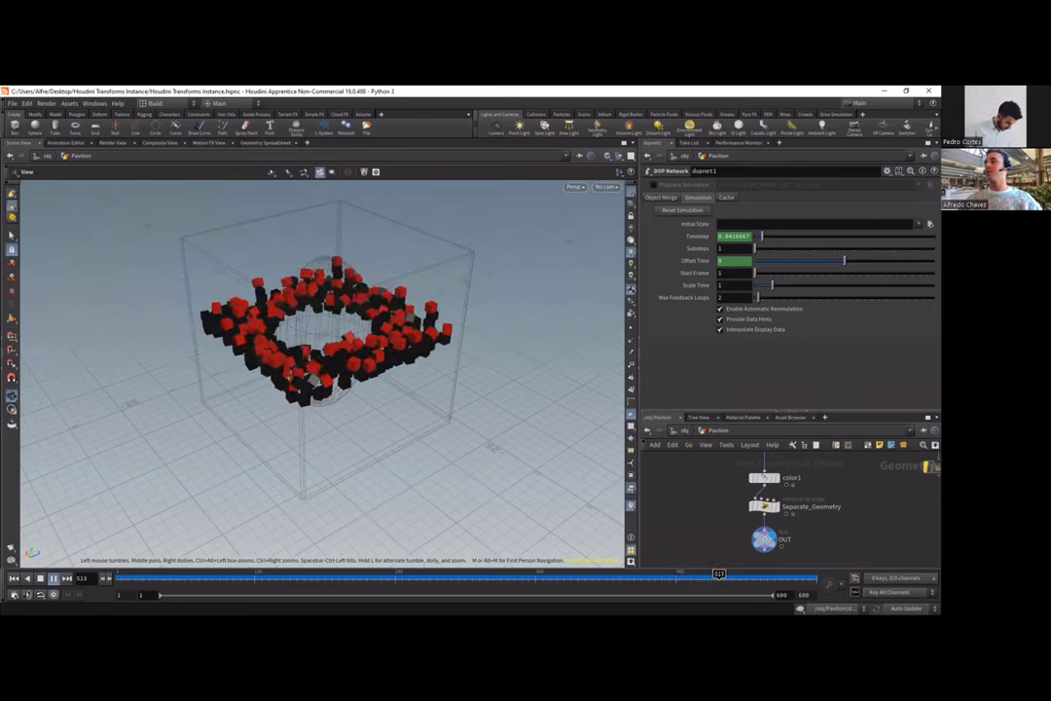
pyautogui.click(40, 578)
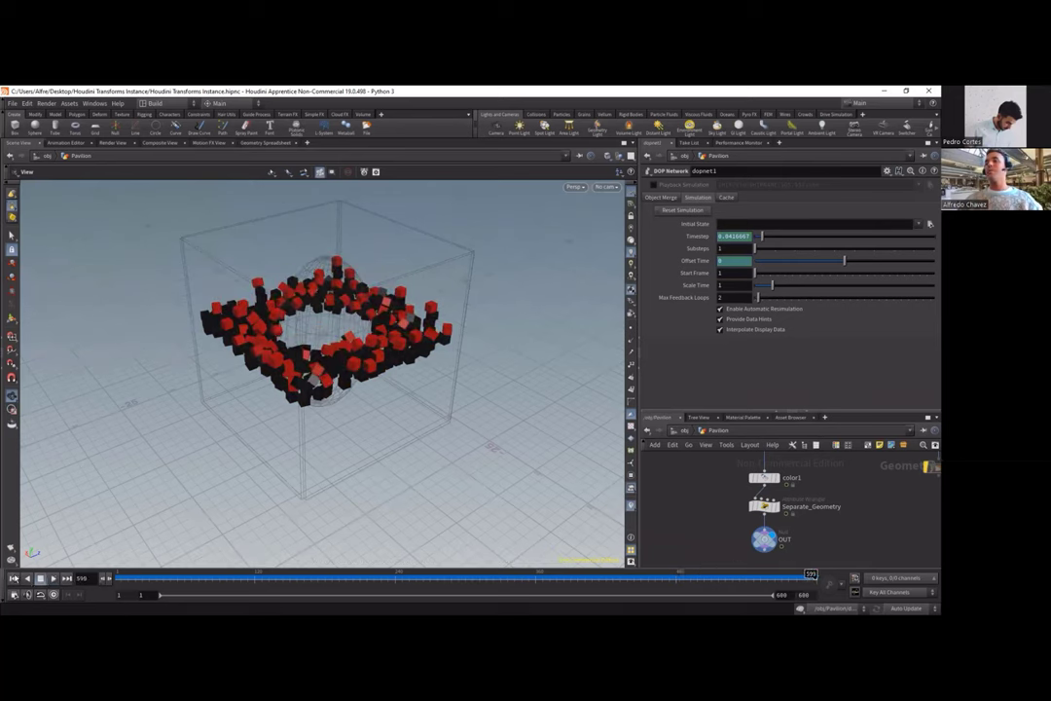
pyautogui.click(14, 578)
# Step: Scrub the timeline to frame 599 to review the aggregation of coloured boxes
pyautogui.scroll(-3, 713, 543)
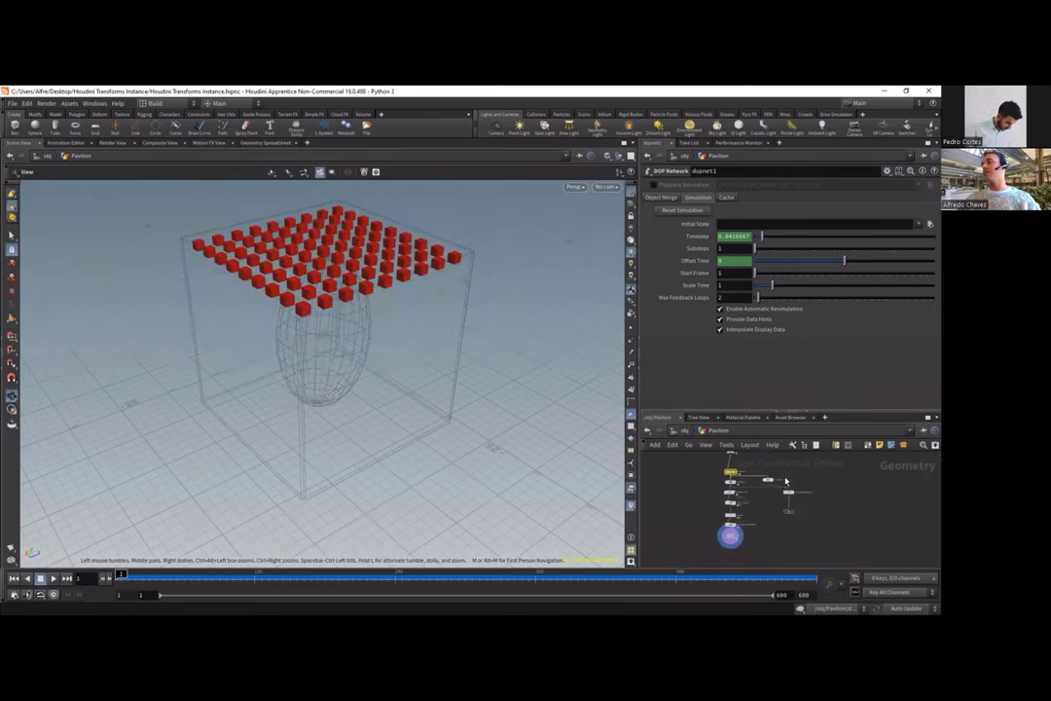
pyautogui.scroll(3, 730, 491)
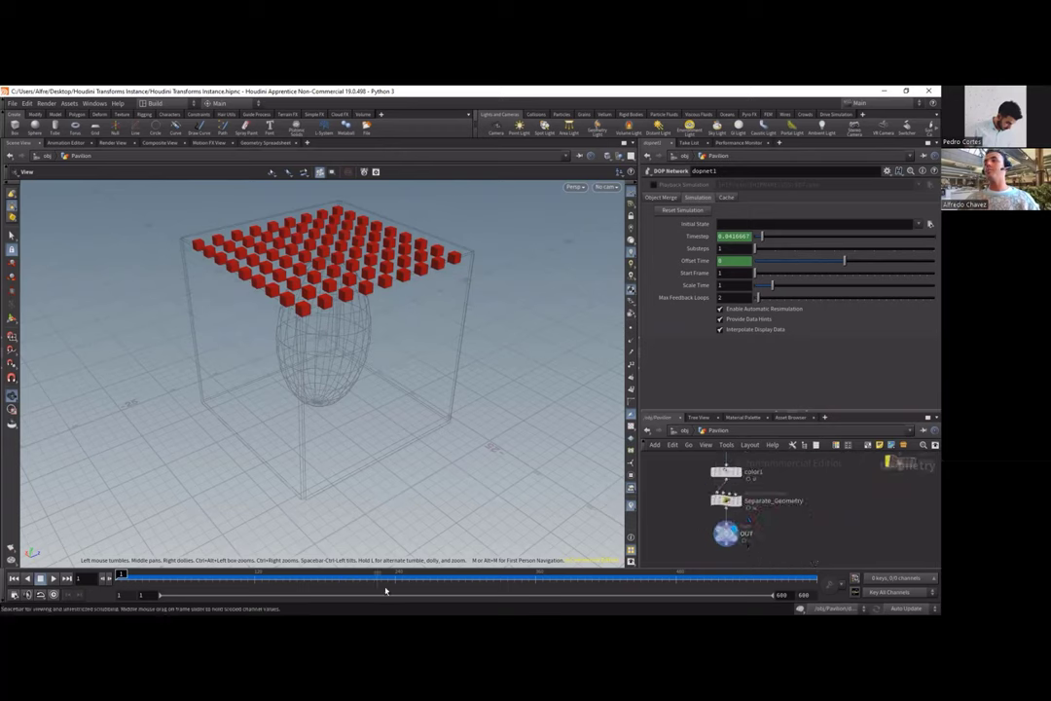
pyautogui.moveTo(379, 584); pyautogui.dragTo(810, 576)
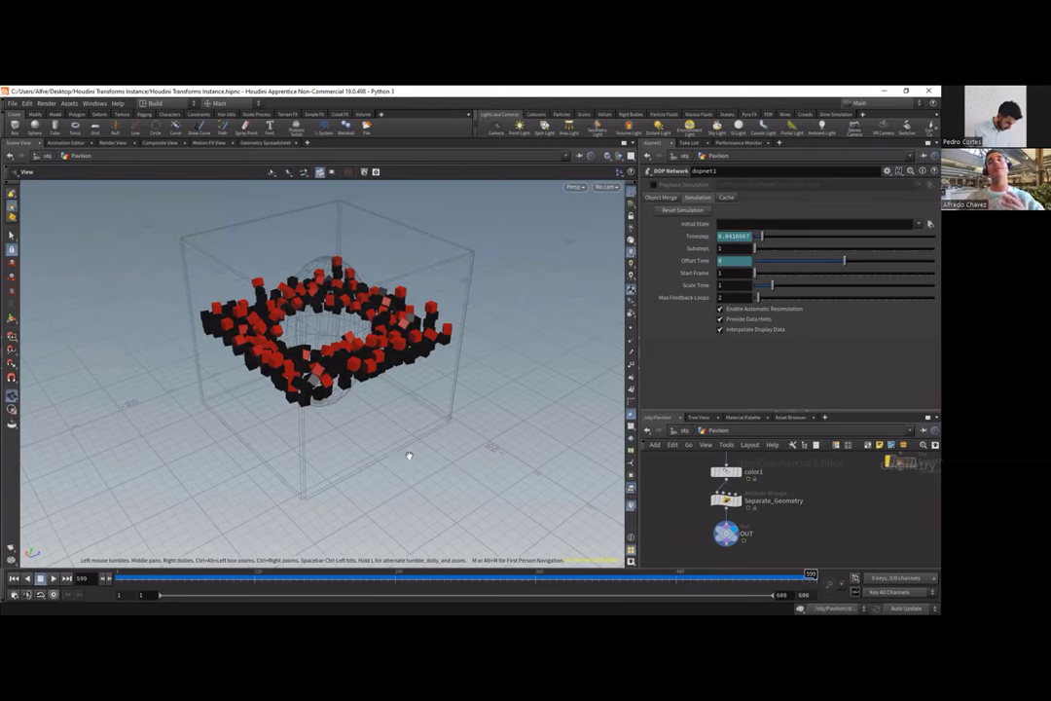
# Step: Show the parameters of unpack2 in the side branch, check the geometry spreadsheet and return to the scene view
pyautogui.scroll(-4, 815, 526)
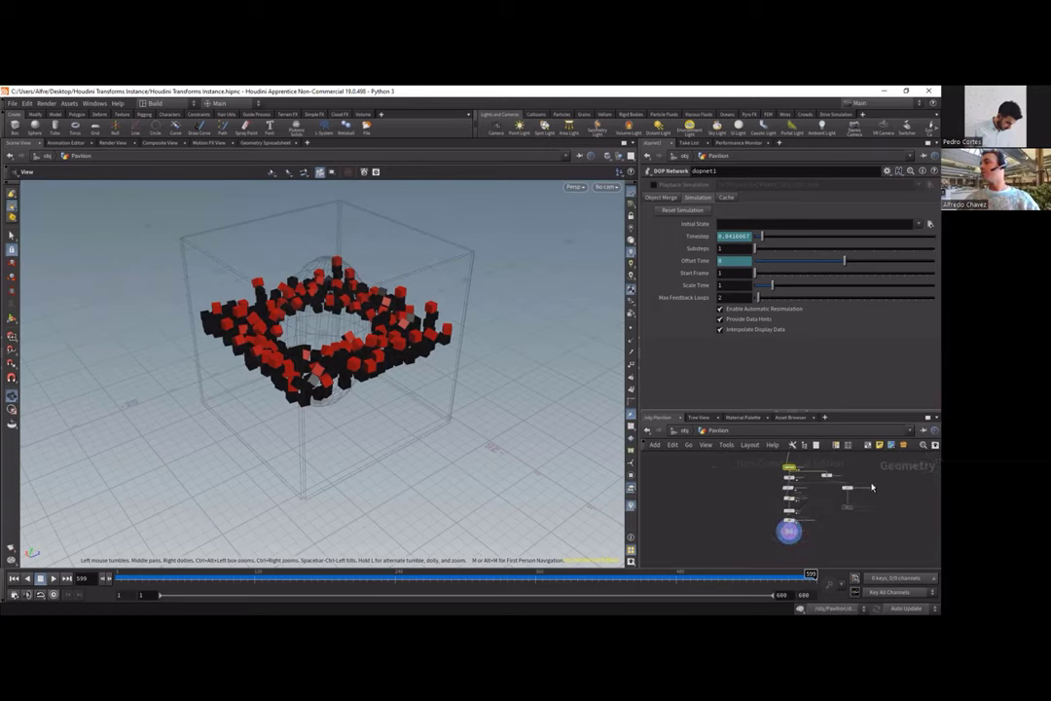
pyautogui.scroll(4, 874, 493)
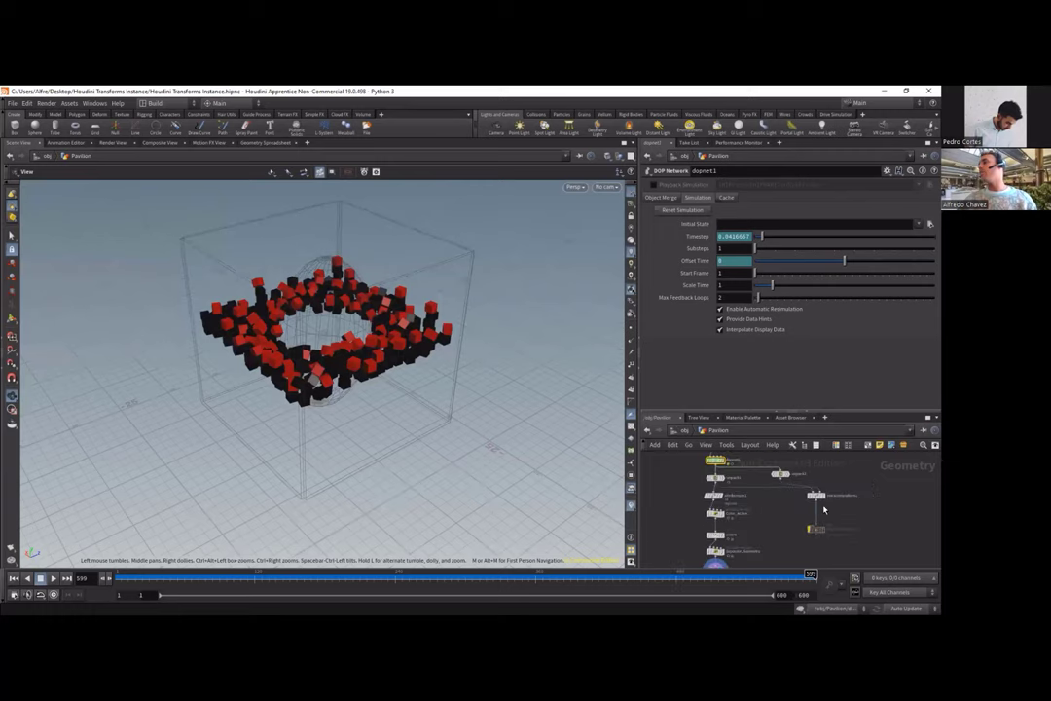
pyautogui.scroll(2, 823, 508)
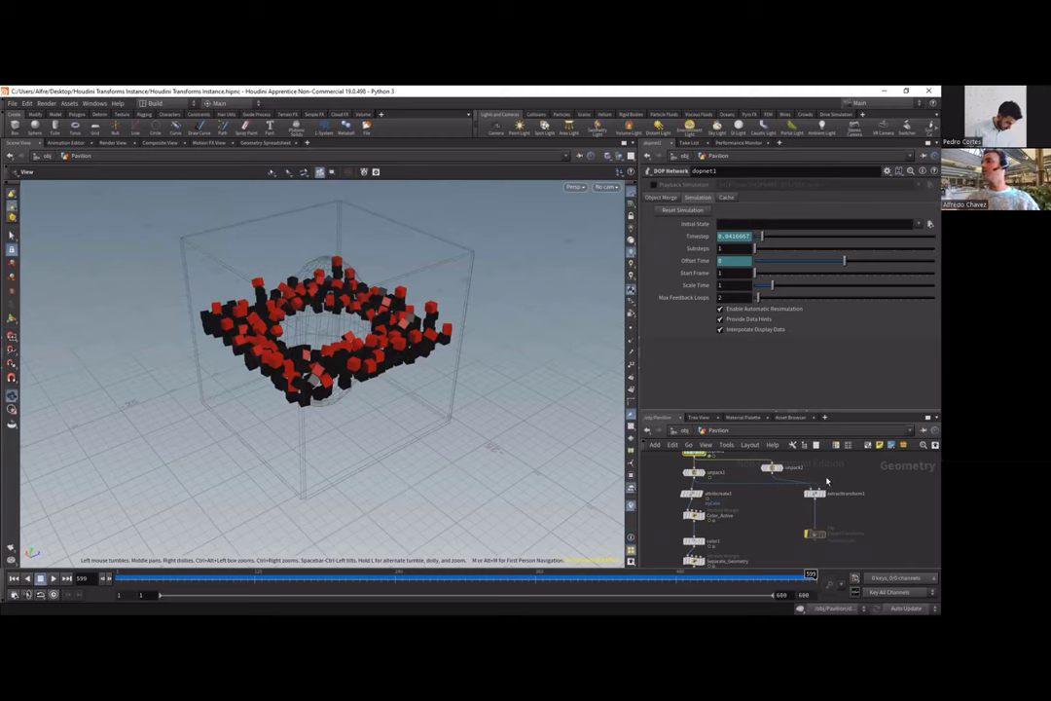
pyautogui.scroll(3, 827, 492)
pyautogui.moveTo(747, 466)
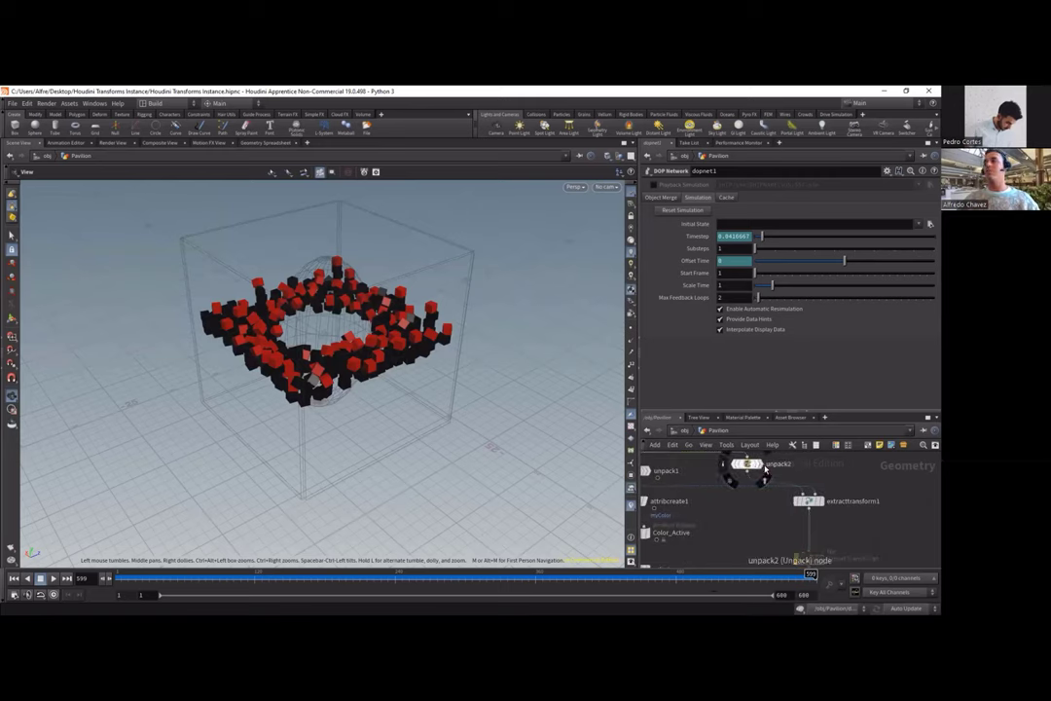
pyautogui.click(747, 465)
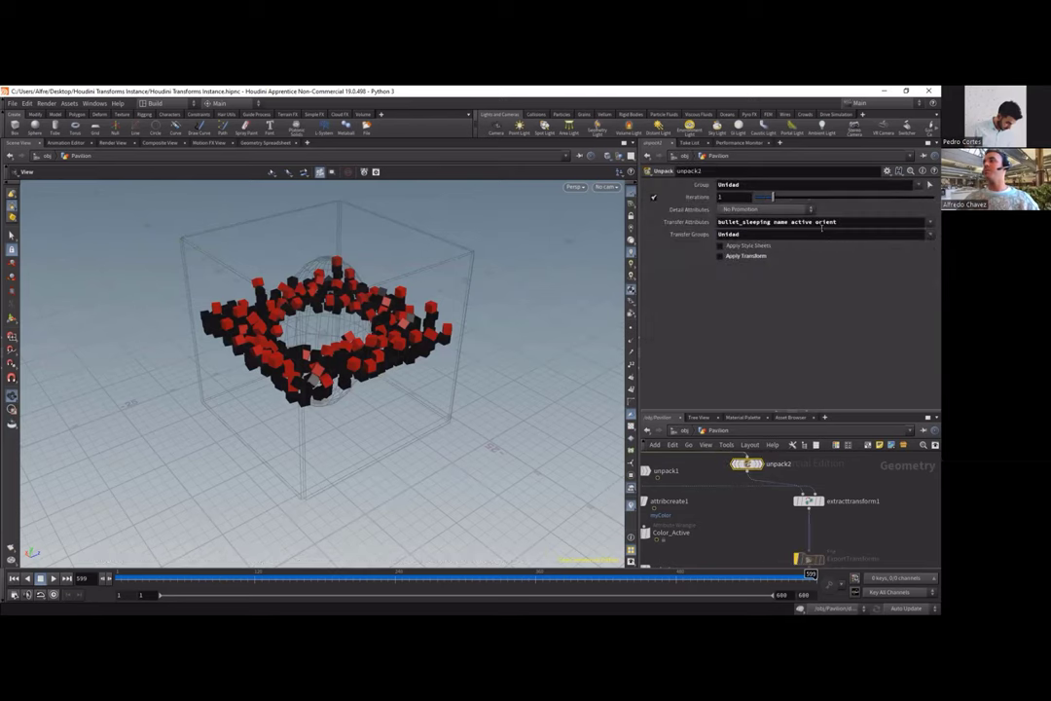
pyautogui.click(264, 143)
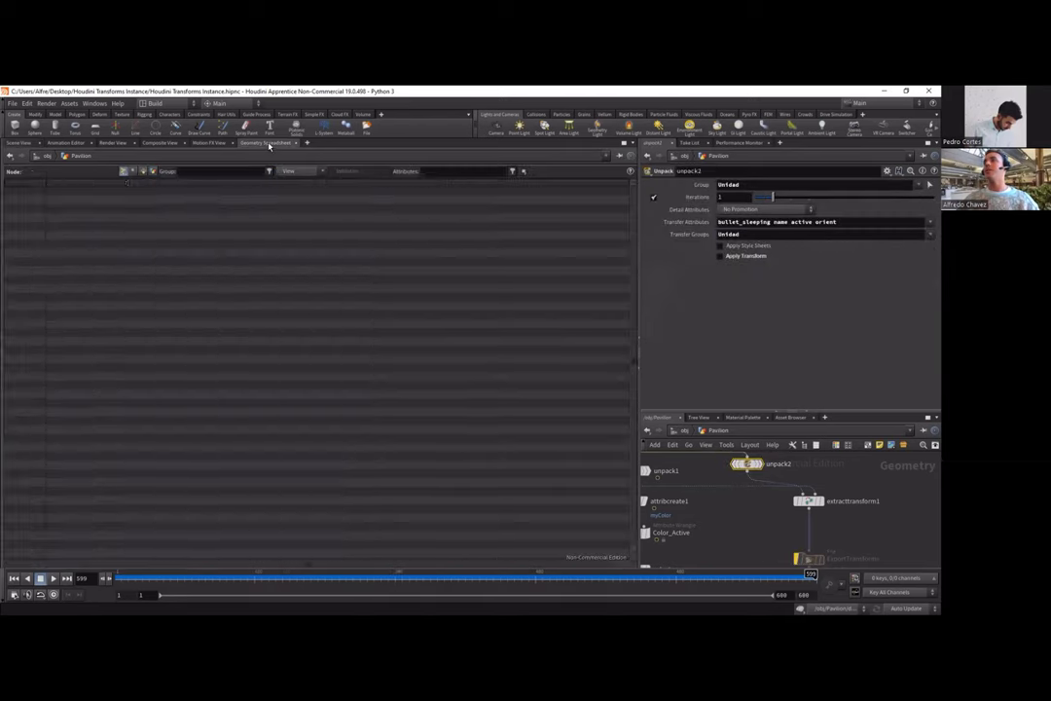
pyautogui.click(21, 143)
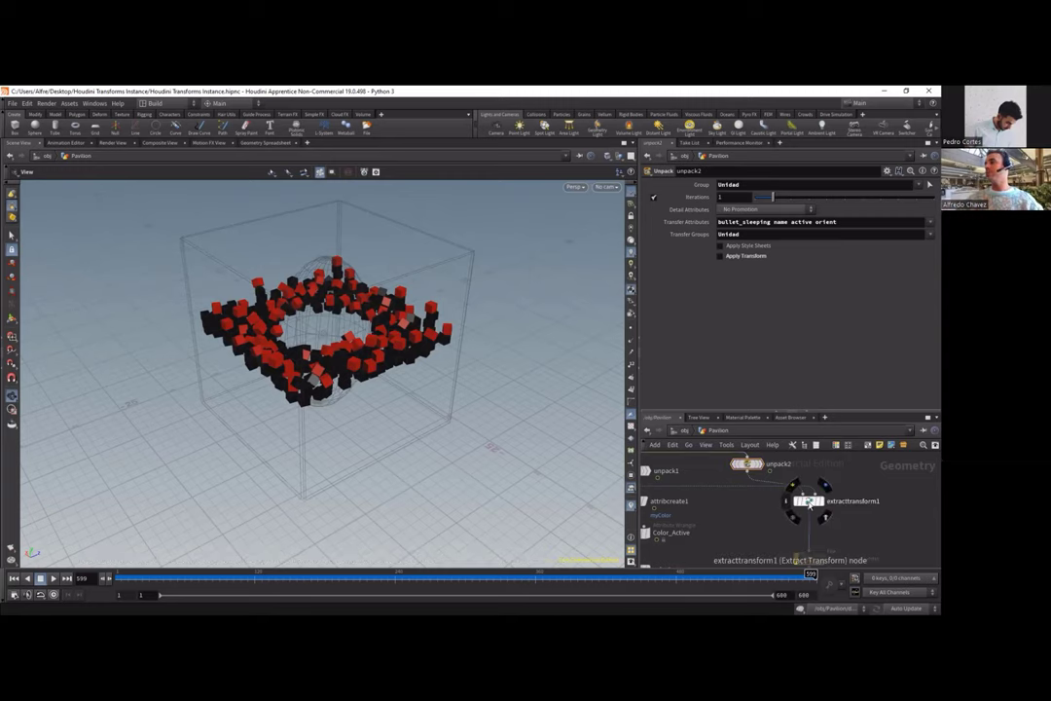
# Step: Show the parameters of extracttransform1 and locate the ExportTransforms file node below it
pyautogui.click(810, 500)
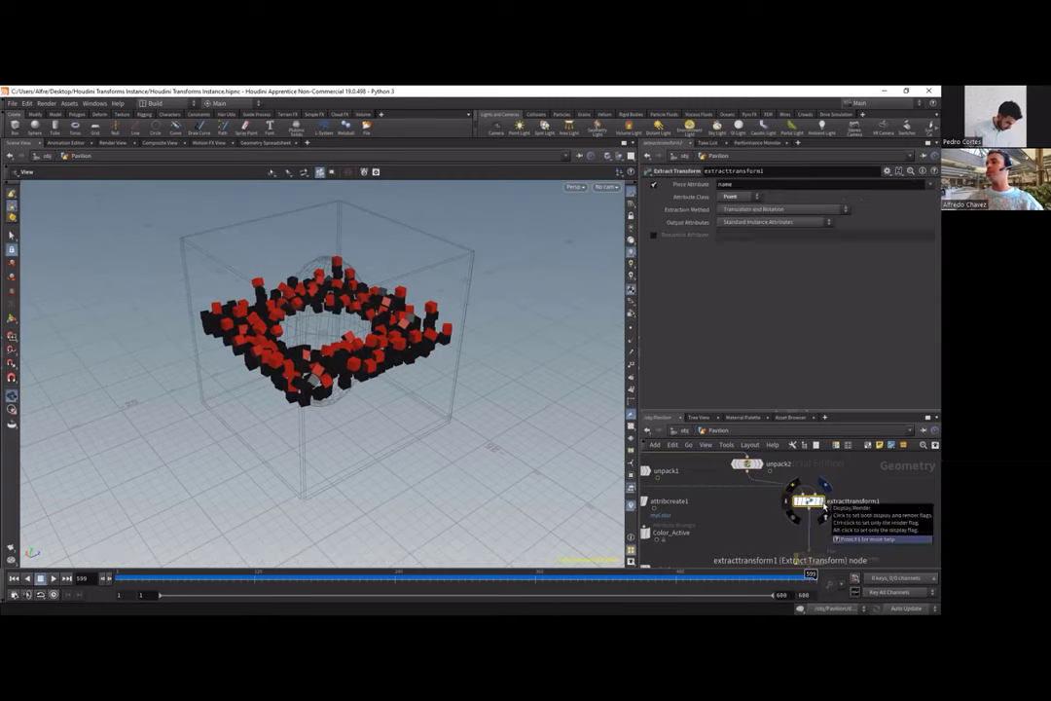
pyautogui.scroll(-3, 826, 492)
pyautogui.scroll(3, 833, 544)
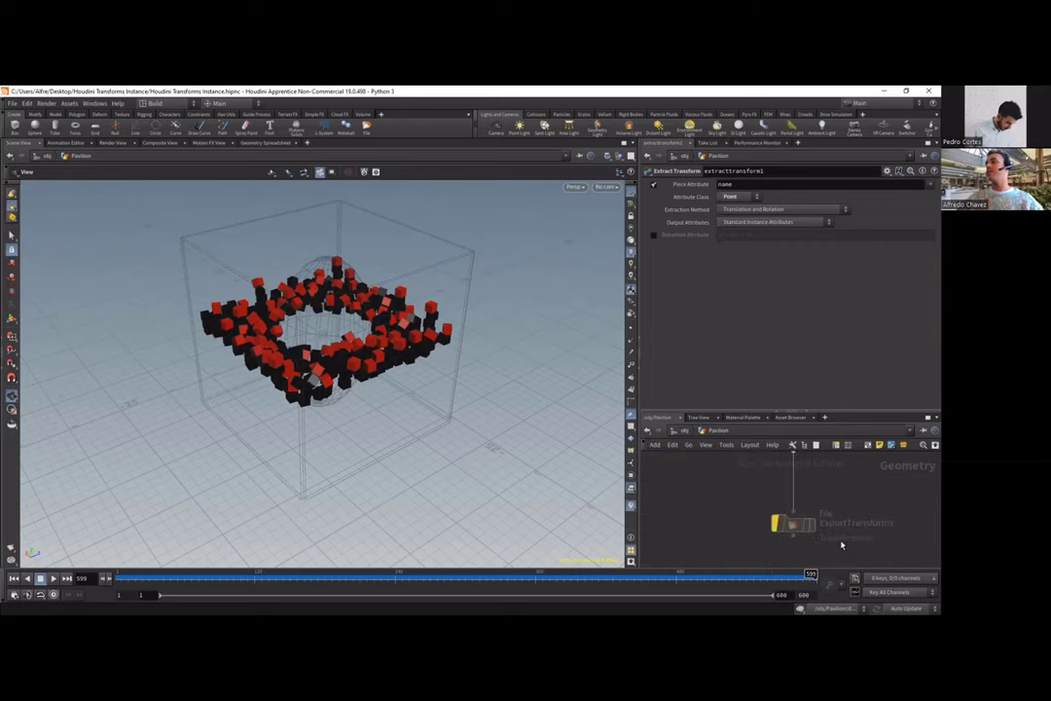
pyautogui.moveTo(775, 526)
# Step: Set the timeline to frame 1, advance it to the final frame 600 and view the aggregation from a lower angle
pyautogui.click(13, 579)
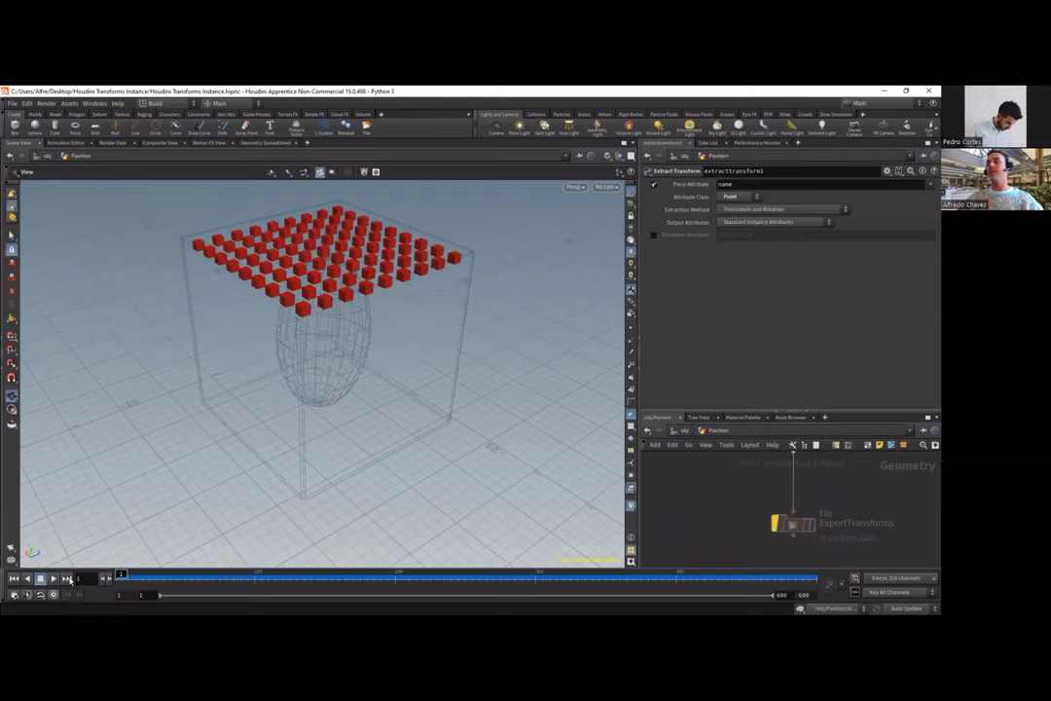
pyautogui.click(65, 579)
pyautogui.moveTo(351, 323); pyautogui.dragTo(779, 532)
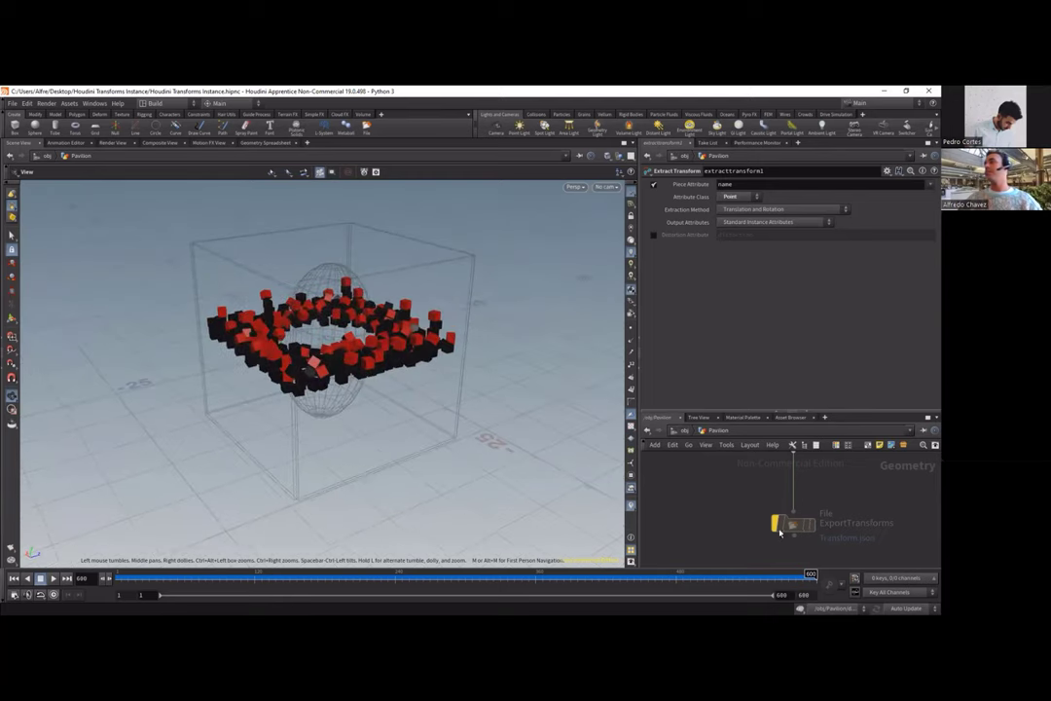
# Step: Switch from Houdini to Rhino and delete the cross-shaped block instance at the origin
pyautogui.click(883, 93)
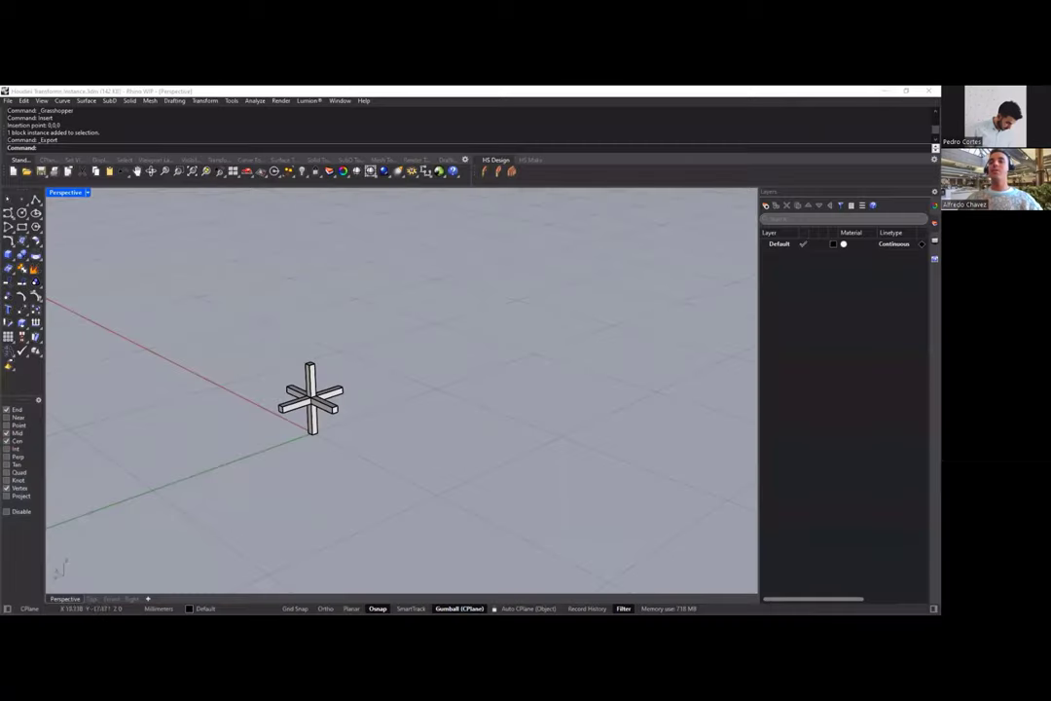
pyautogui.moveTo(450, 344); pyautogui.dragTo(201, 518)
pyautogui.press('Delete')
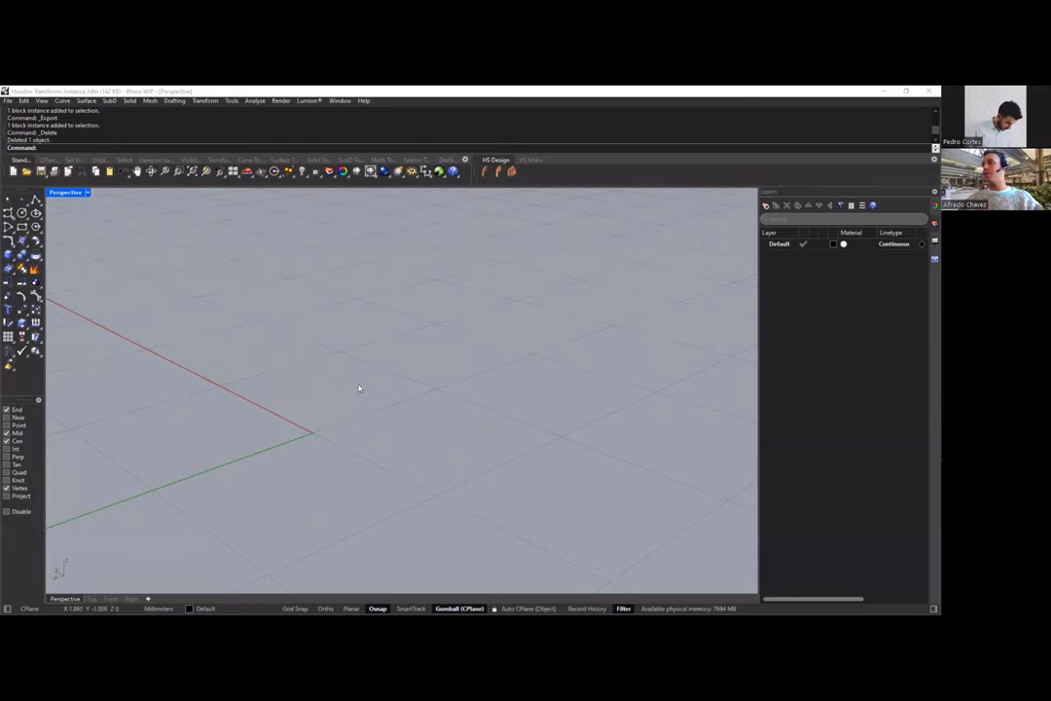
# Step: Switch to Visual Studio Code and read through Transform.json, examining the P, name and orient attributes with their value tuples
pyautogui.hotkey('alt', 'Tab')
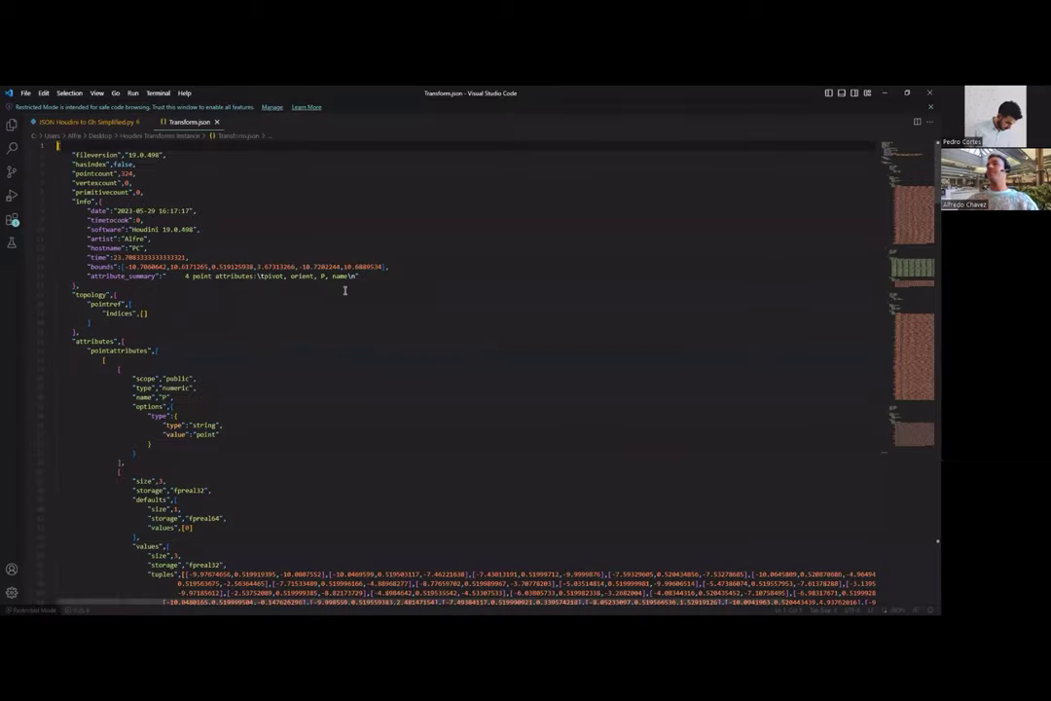
pyautogui.scroll(-3, 346, 282)
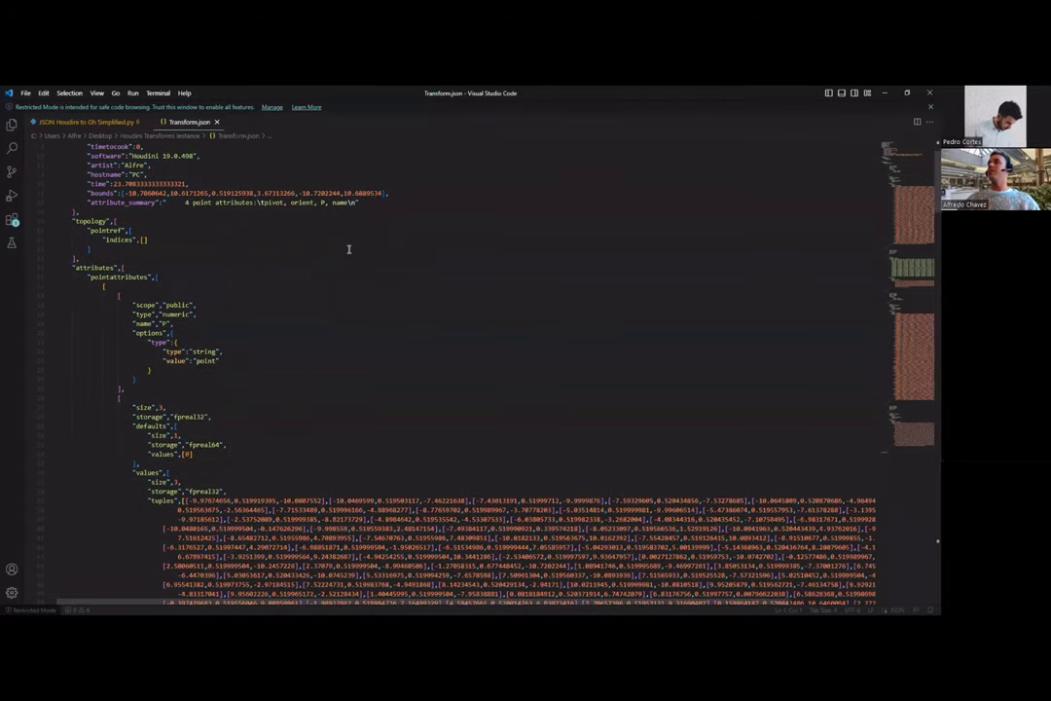
pyautogui.scroll(-5, 352, 254)
pyautogui.scroll(-15, 351, 258)
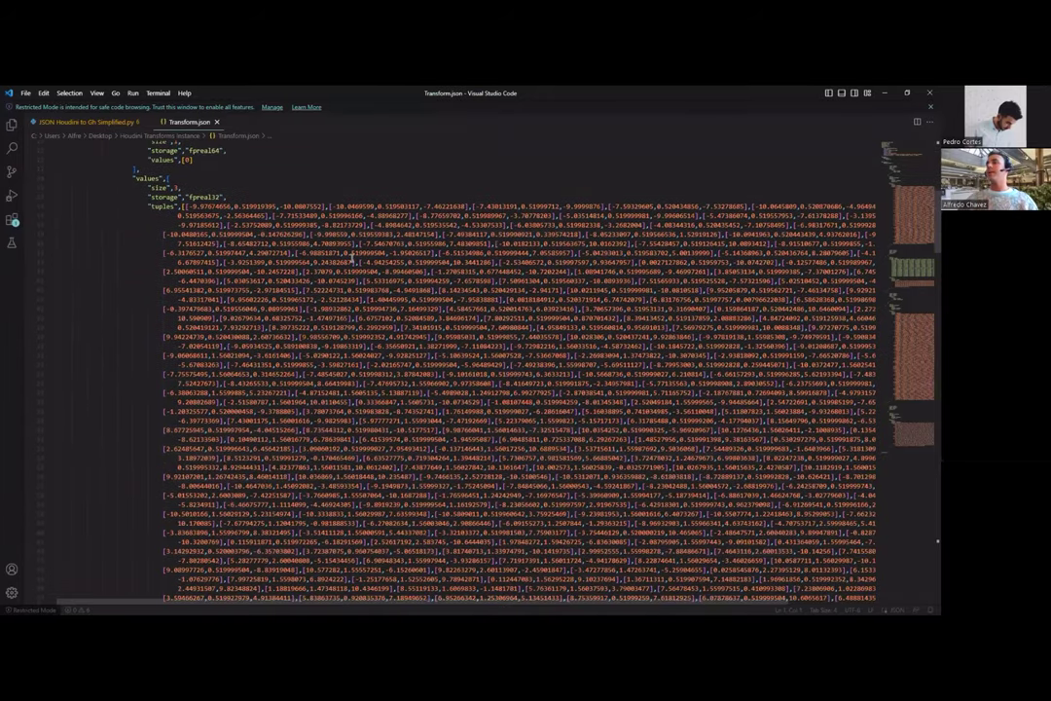
pyautogui.scroll(-20, 355, 292)
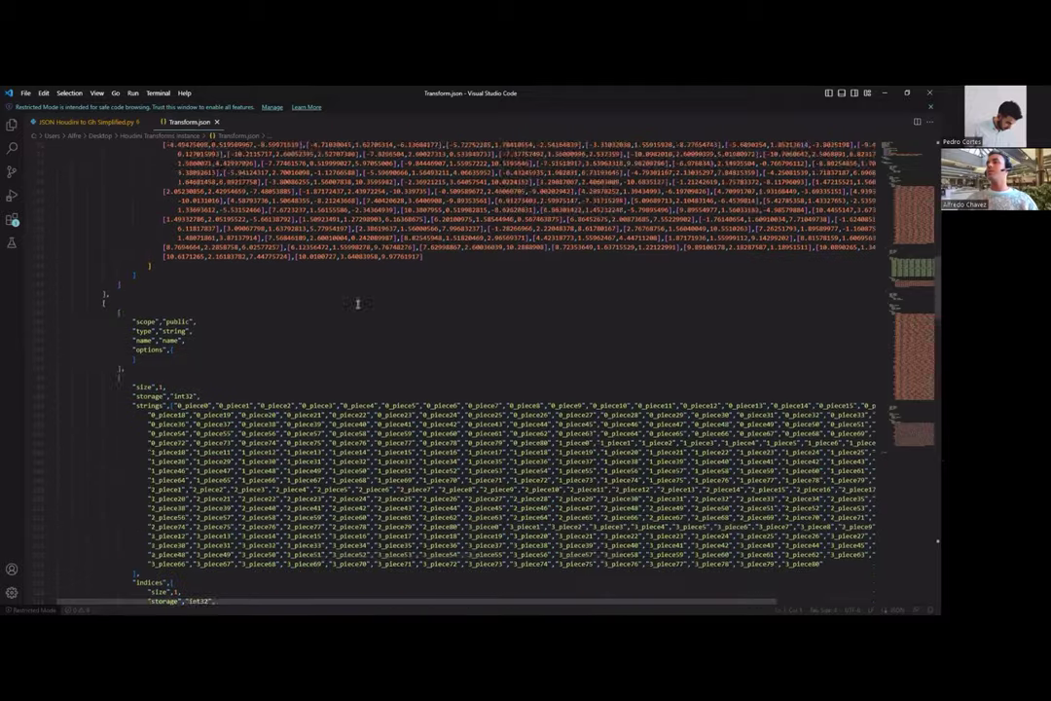
pyautogui.scroll(-4, 358, 307)
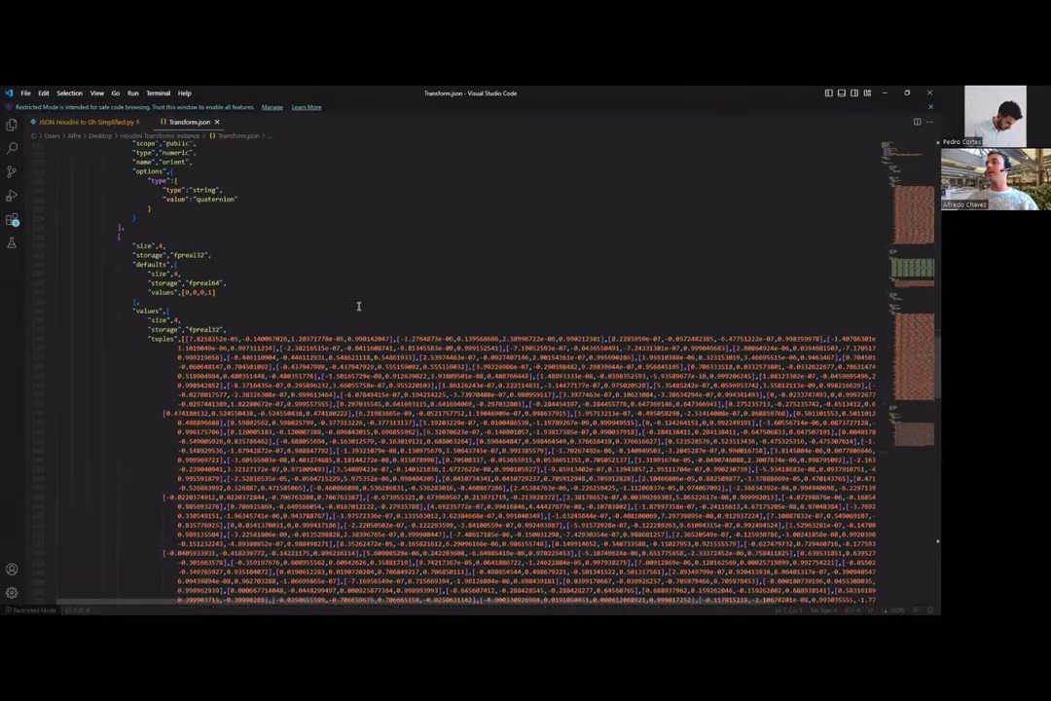
pyautogui.scroll(3, 358, 307)
pyautogui.scroll(-12, 358, 306)
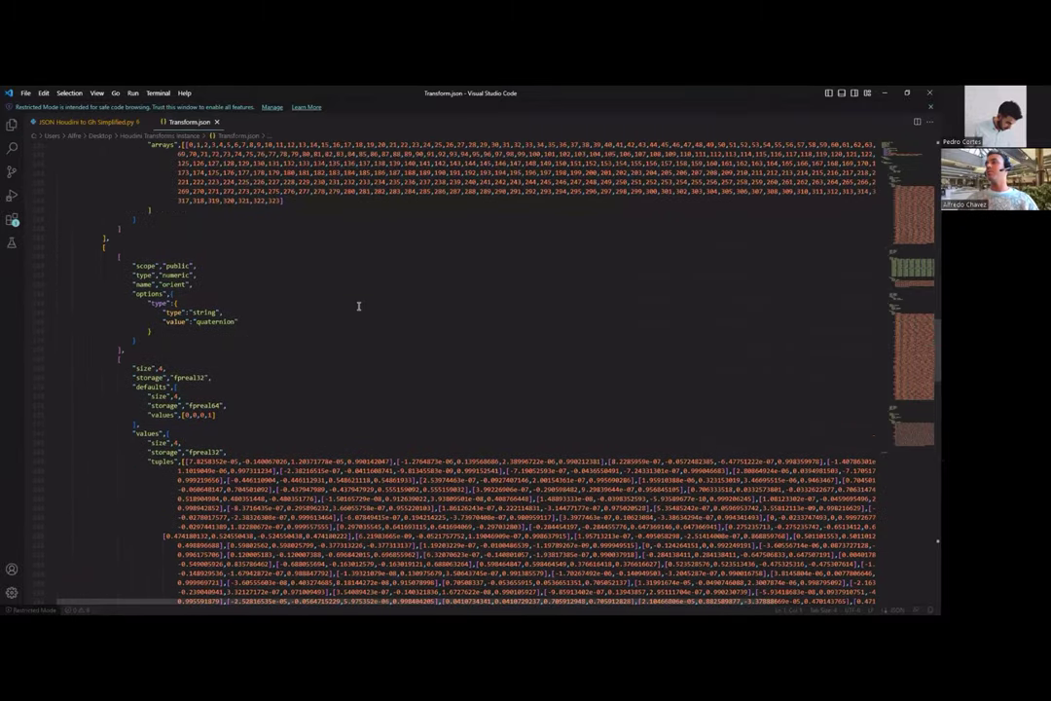
pyautogui.scroll(-12, 355, 306)
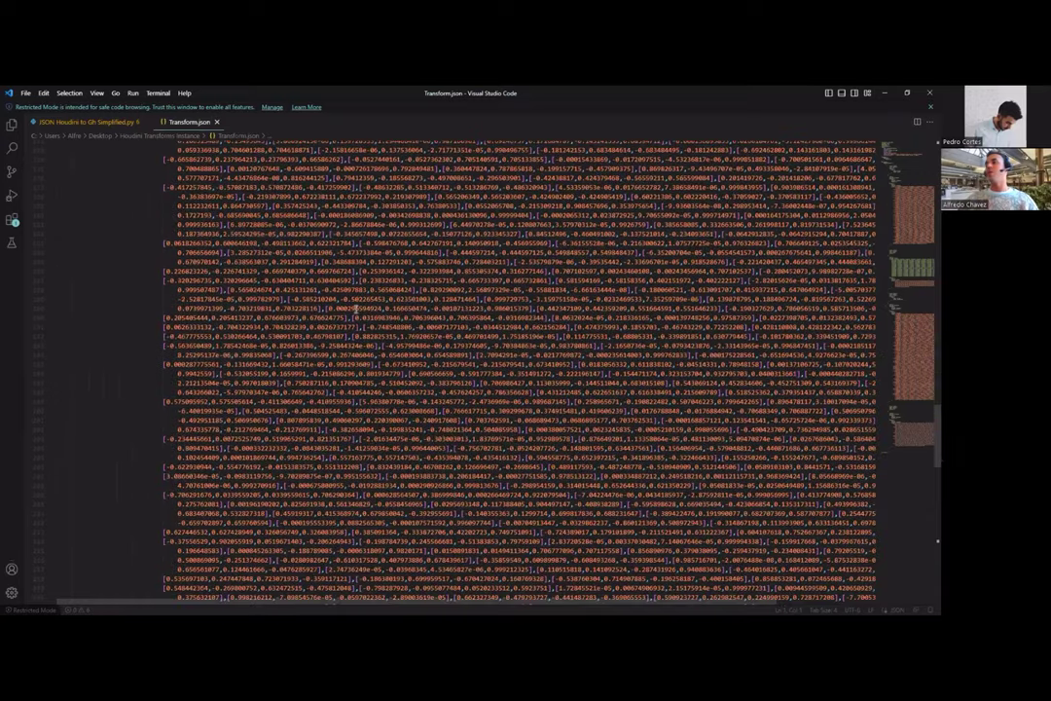
pyautogui.scroll(10, 353, 320)
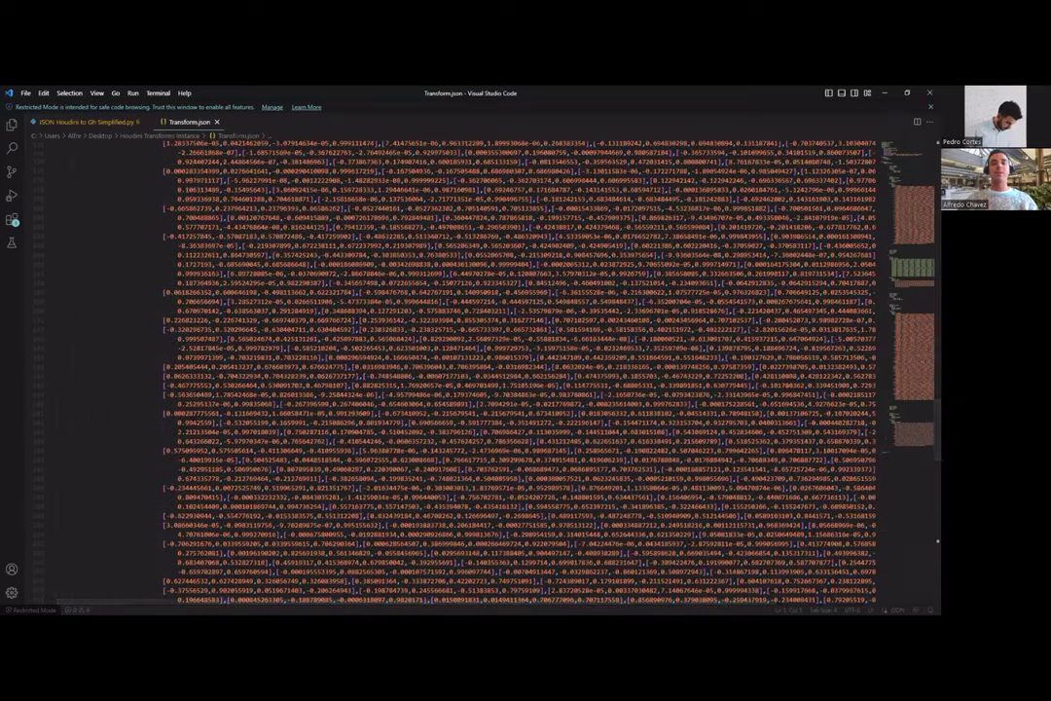
# Step: Switch to the Online JSON Viewer in the browser and expand the tuples array under the P attribute's values
pyautogui.hotkey('alt', 'Tab')
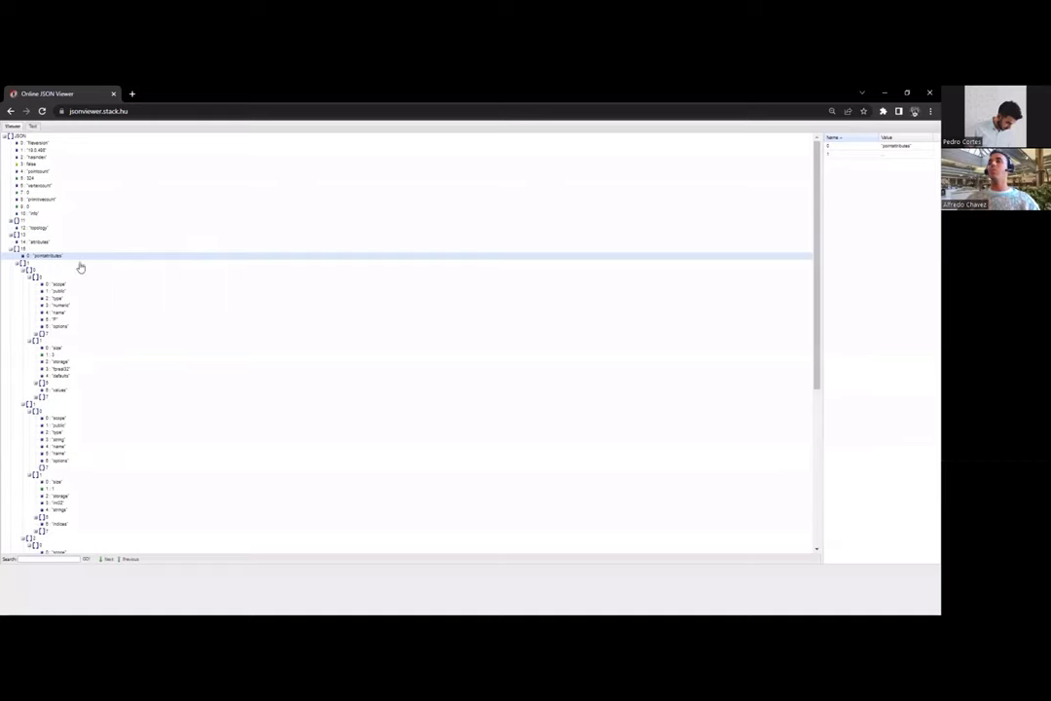
pyautogui.scroll(-1, 80, 263)
pyautogui.scroll(1, 85, 279)
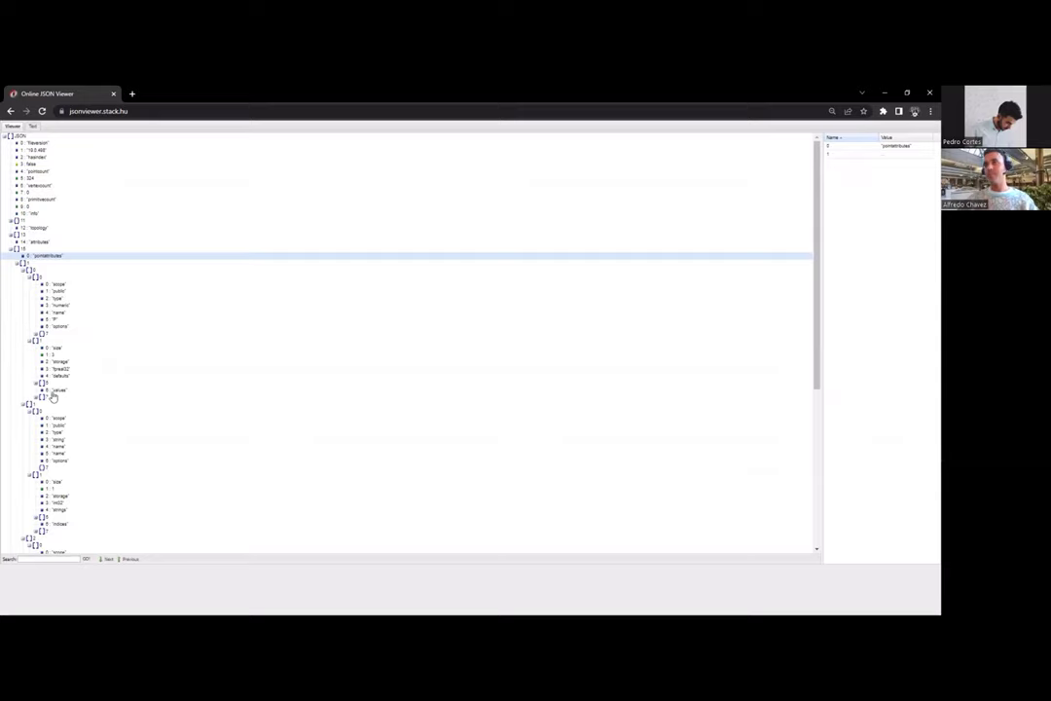
pyautogui.click(56, 320)
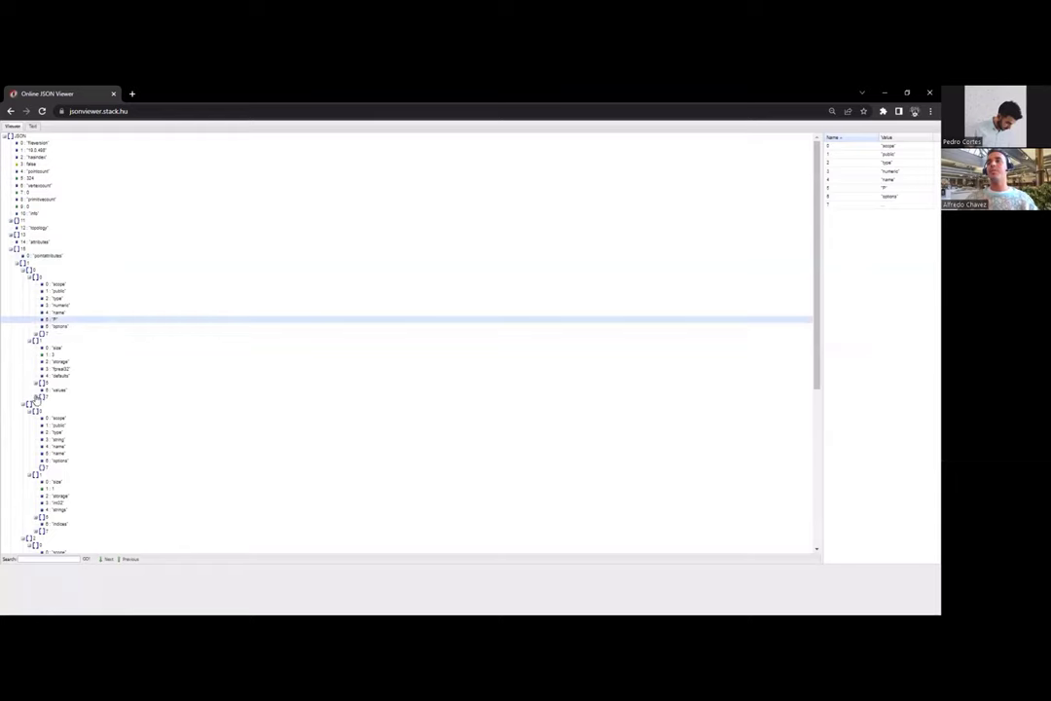
pyautogui.click(36, 398)
pyautogui.click(36, 398)
pyautogui.click(36, 398)
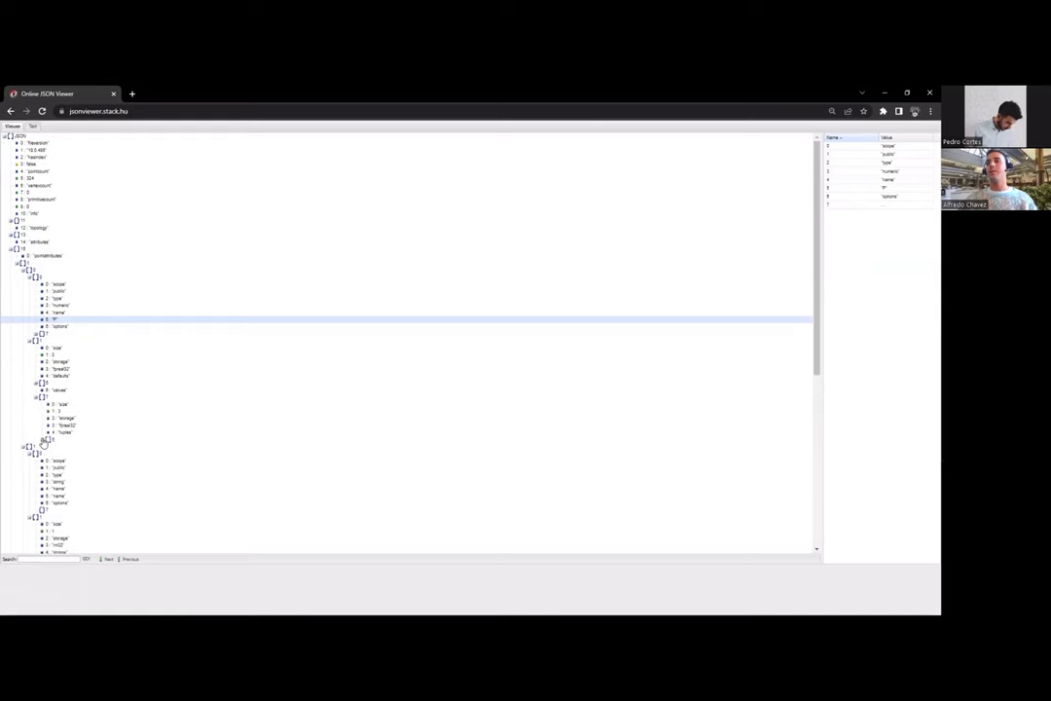
pyautogui.click(43, 440)
pyautogui.scroll(-3, 66, 432)
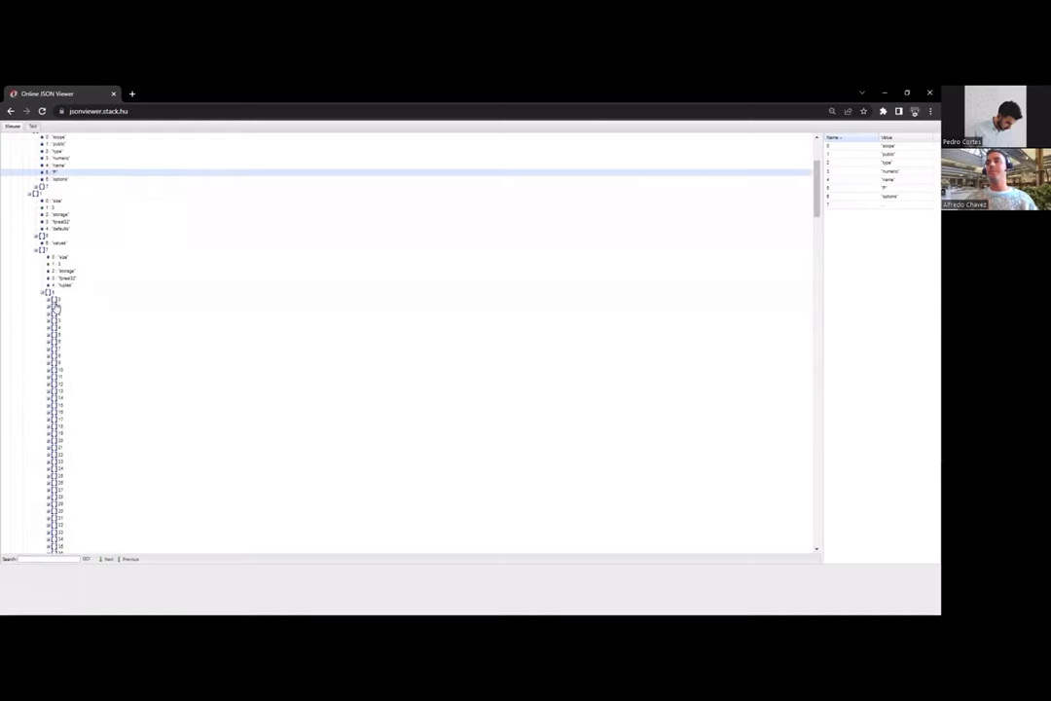
# Step: Inspect the coordinates inside individual P tuples, including entries 0, 1, 2 and 6, and collapse the P values branch
pyautogui.click(48, 300)
pyautogui.click(47, 301)
pyautogui.click(48, 308)
pyautogui.click(48, 308)
pyautogui.click(48, 315)
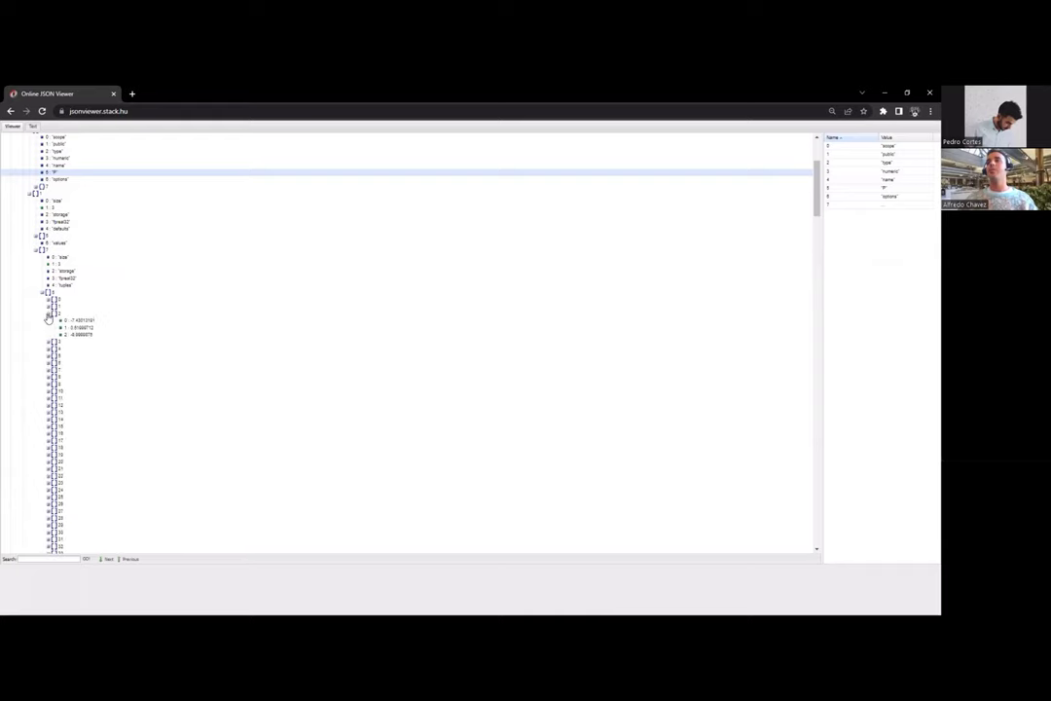
pyautogui.click(48, 314)
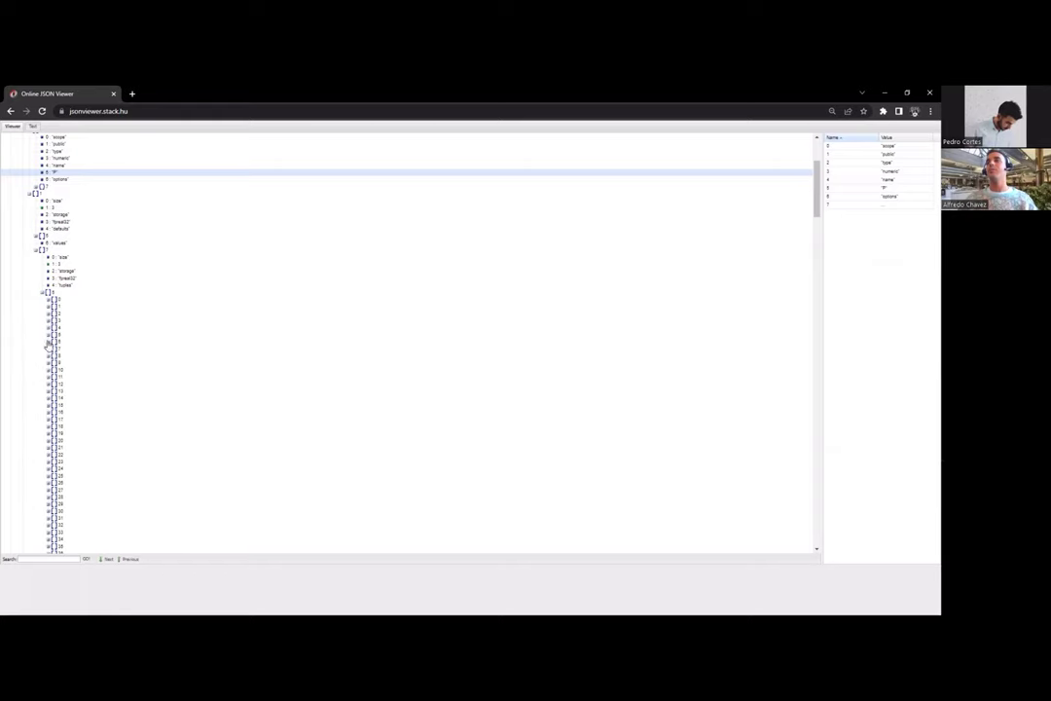
pyautogui.click(47, 342)
pyautogui.click(48, 343)
pyautogui.click(36, 251)
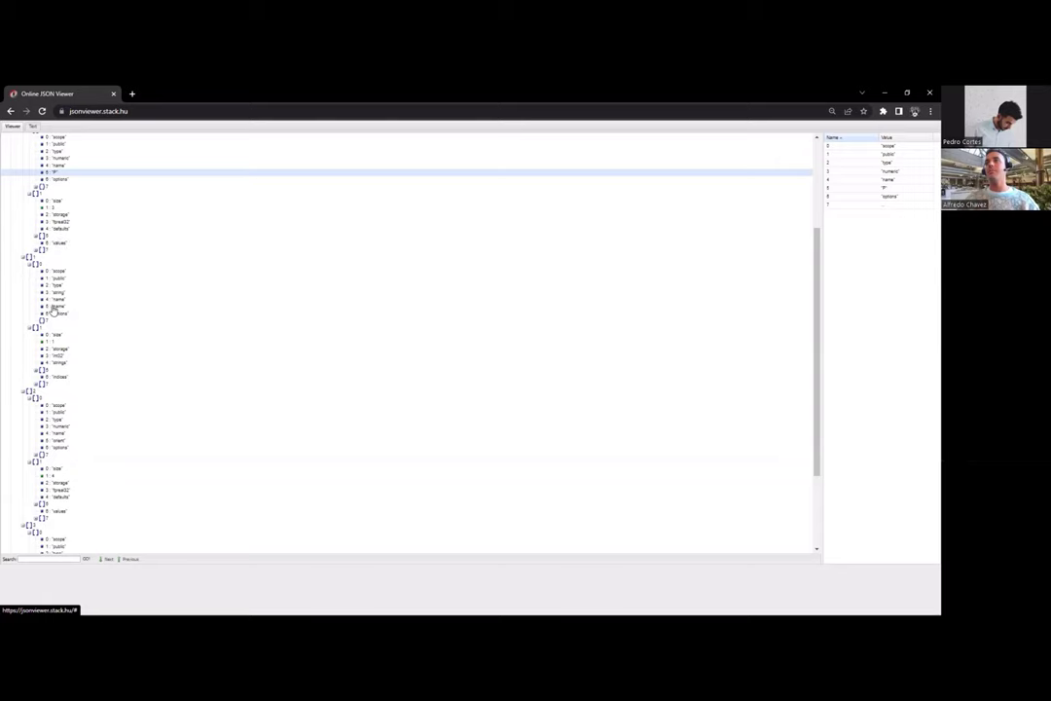
# Step: Select the orient attribute in the JSON tree and expand its values branch to examine the structure of the quaternion data
pyautogui.click(59, 442)
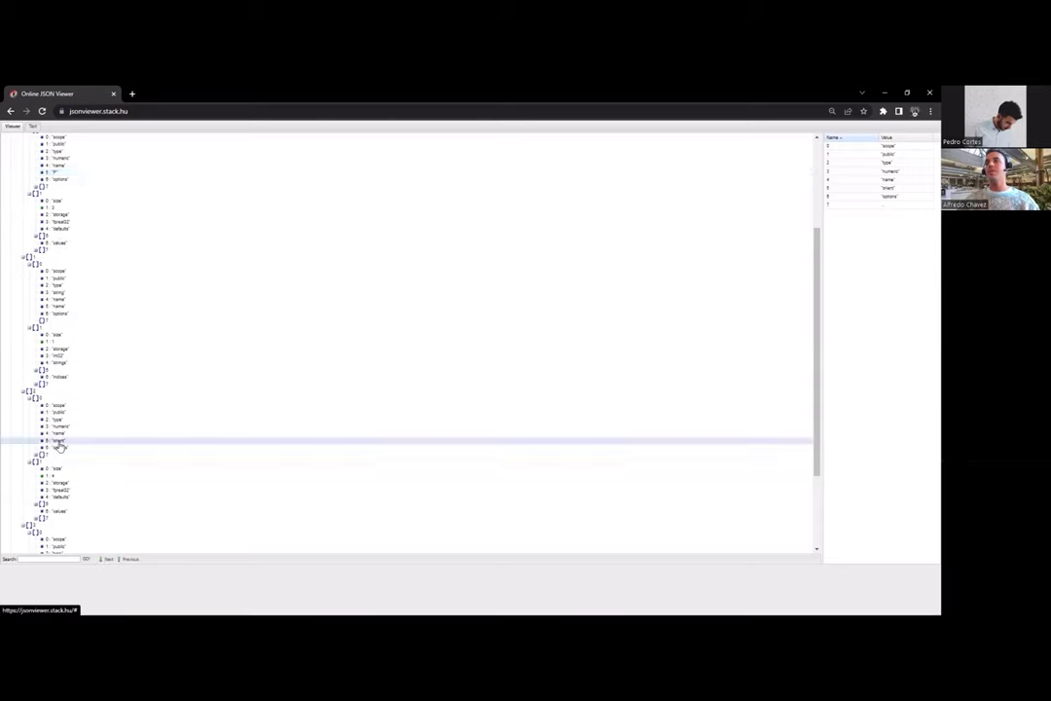
pyautogui.click(37, 506)
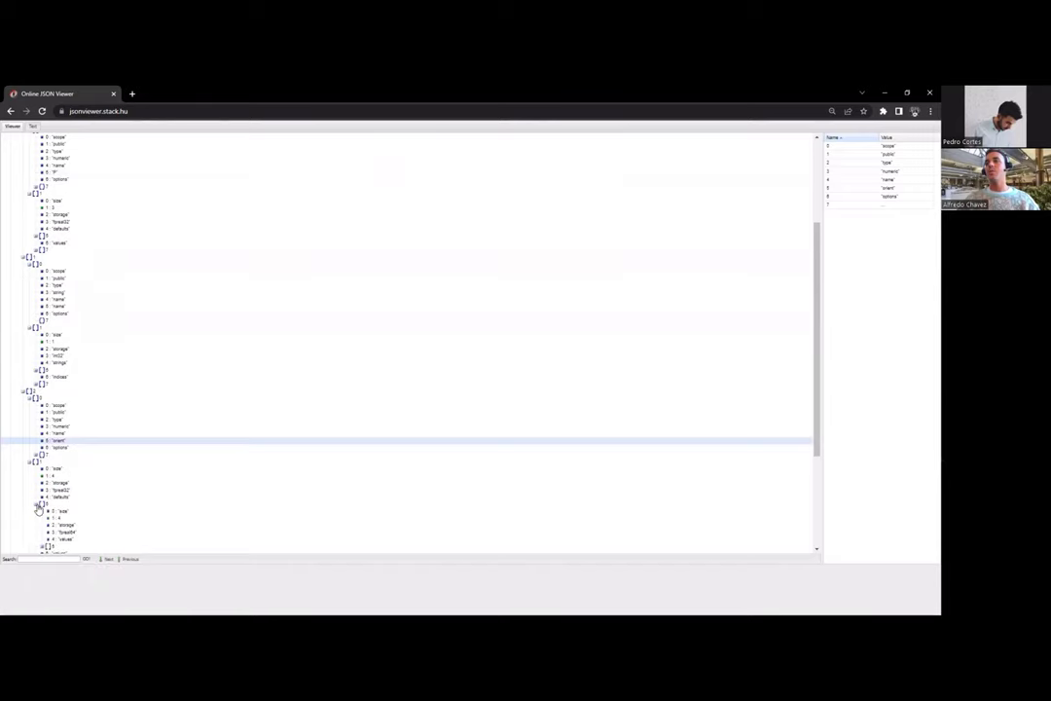
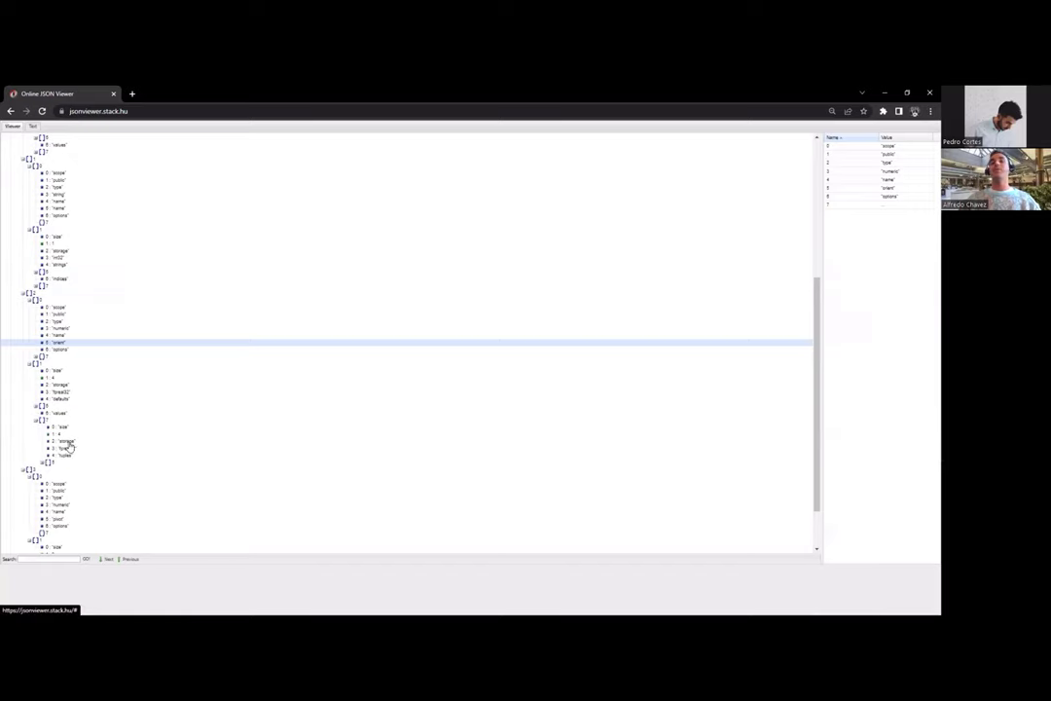
pyautogui.scroll(-1, 74, 424)
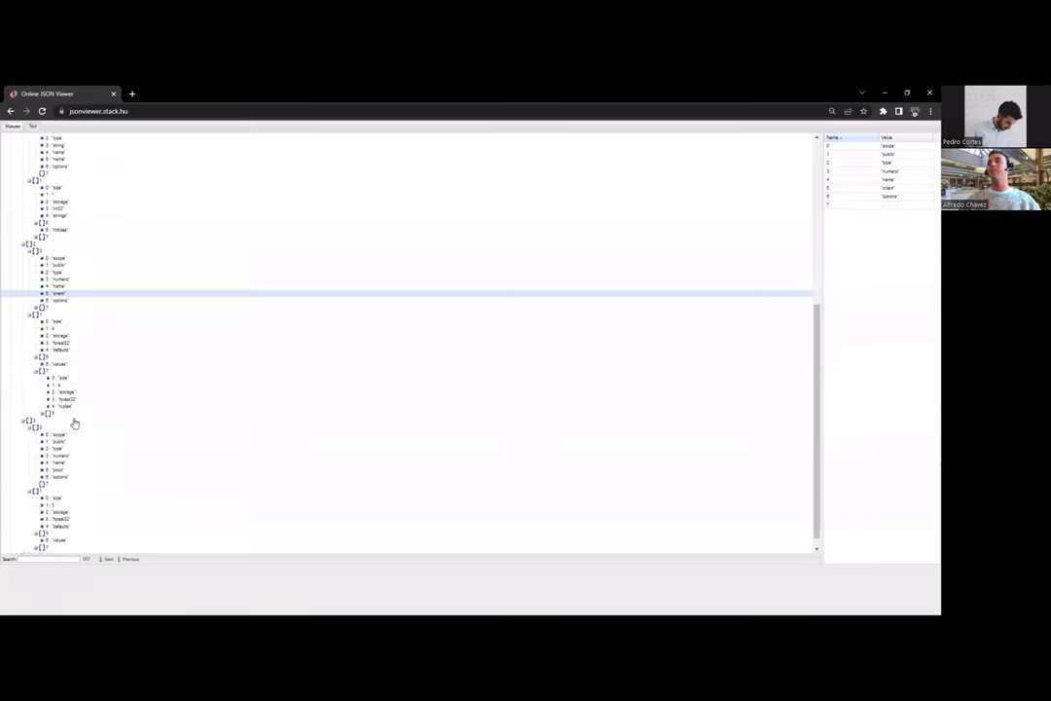
pyautogui.scroll(2, 75, 433)
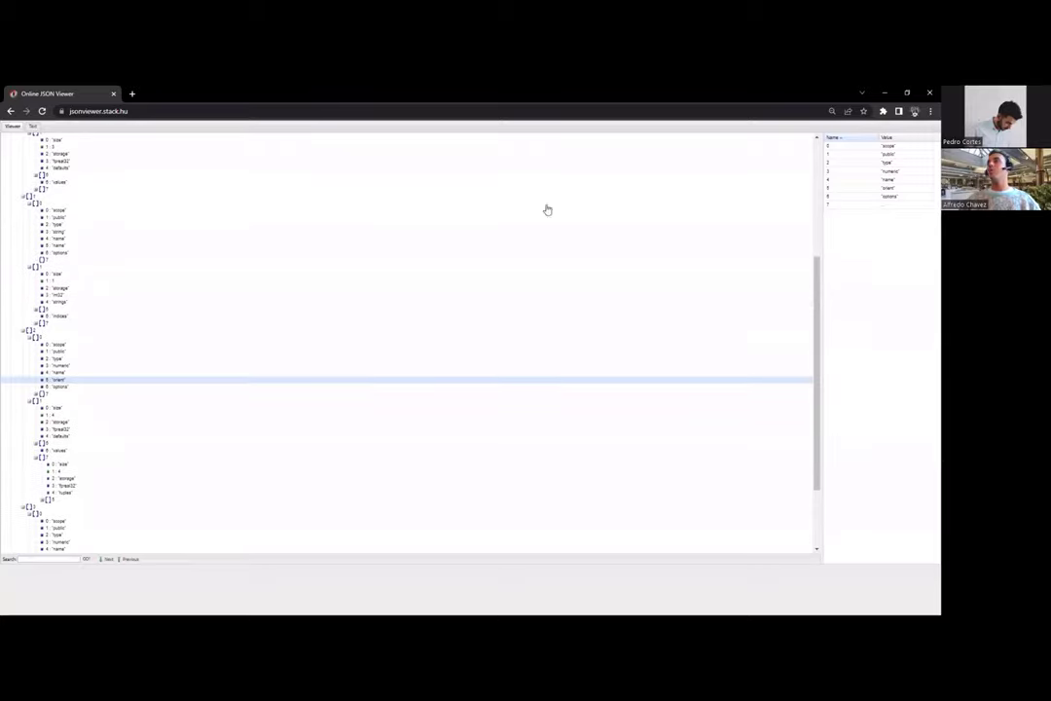
# Step: Leave the JSON viewer, switch back to Rhino and open Grasshopper with the Houdini Transforms Instance definition
pyautogui.click(886, 94)
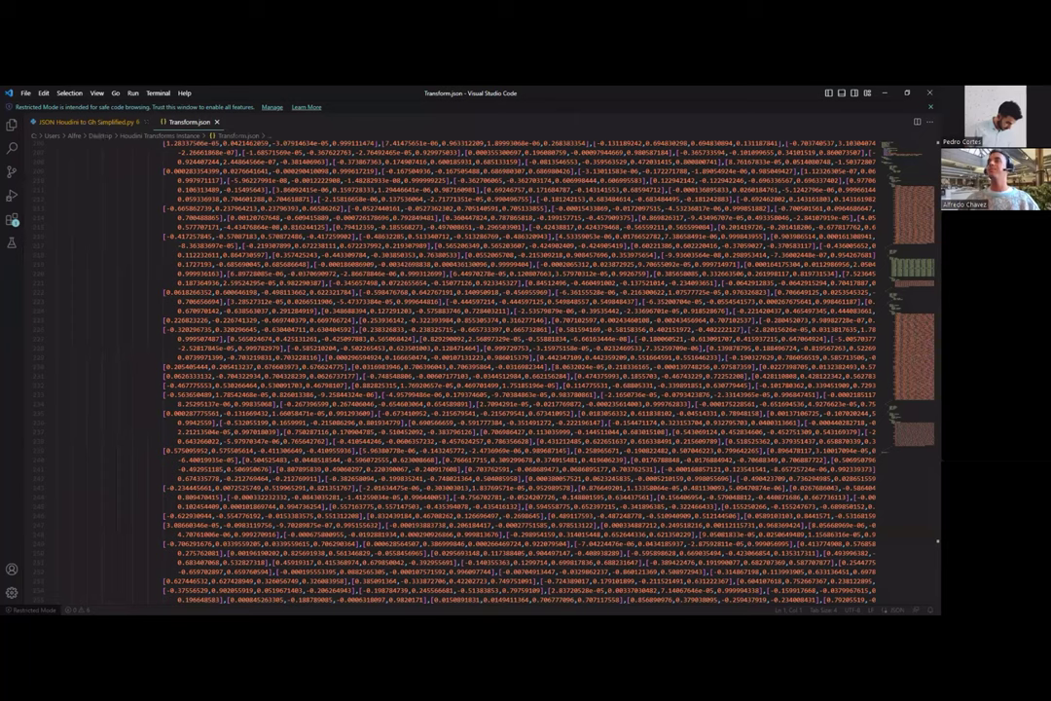
pyautogui.hotkey('alt', 'Tab')
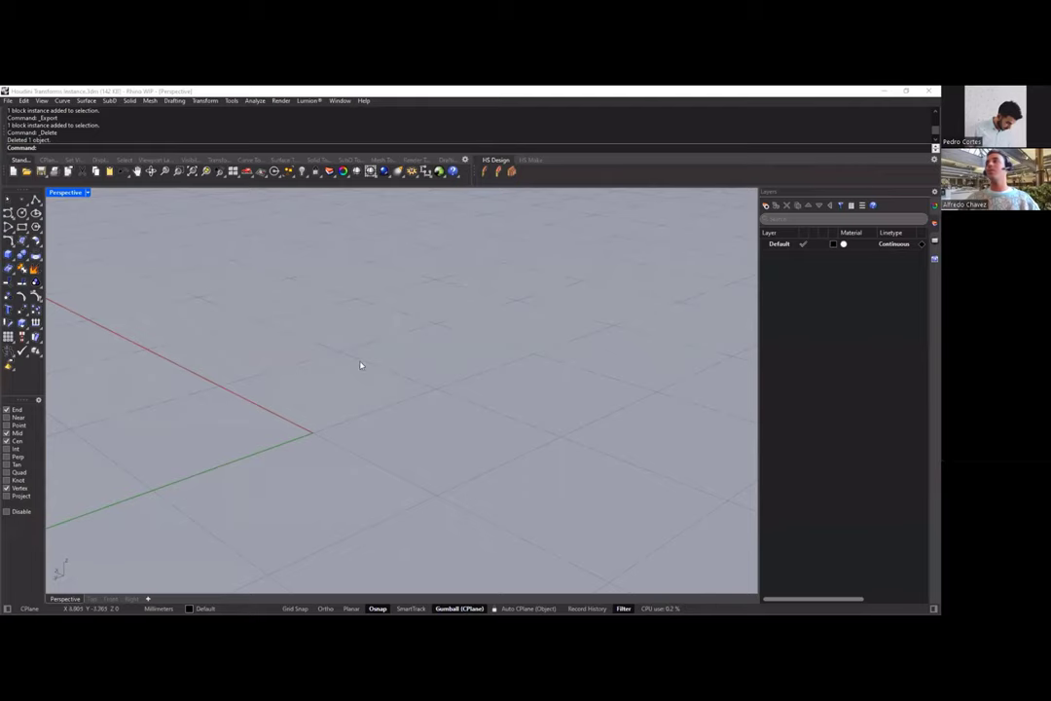
pyautogui.click(440, 171)
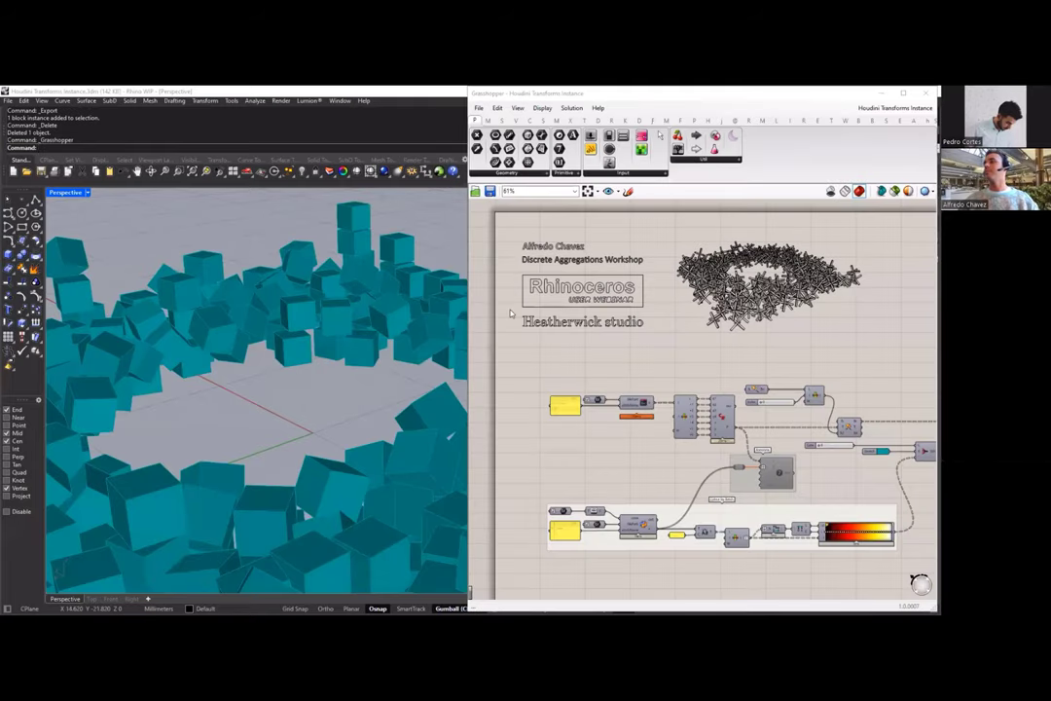
# Step: Look over the definition from the Python3 reader to the list item and orient components, briefly selecting those two and clearing the selection
pyautogui.click(560, 375)
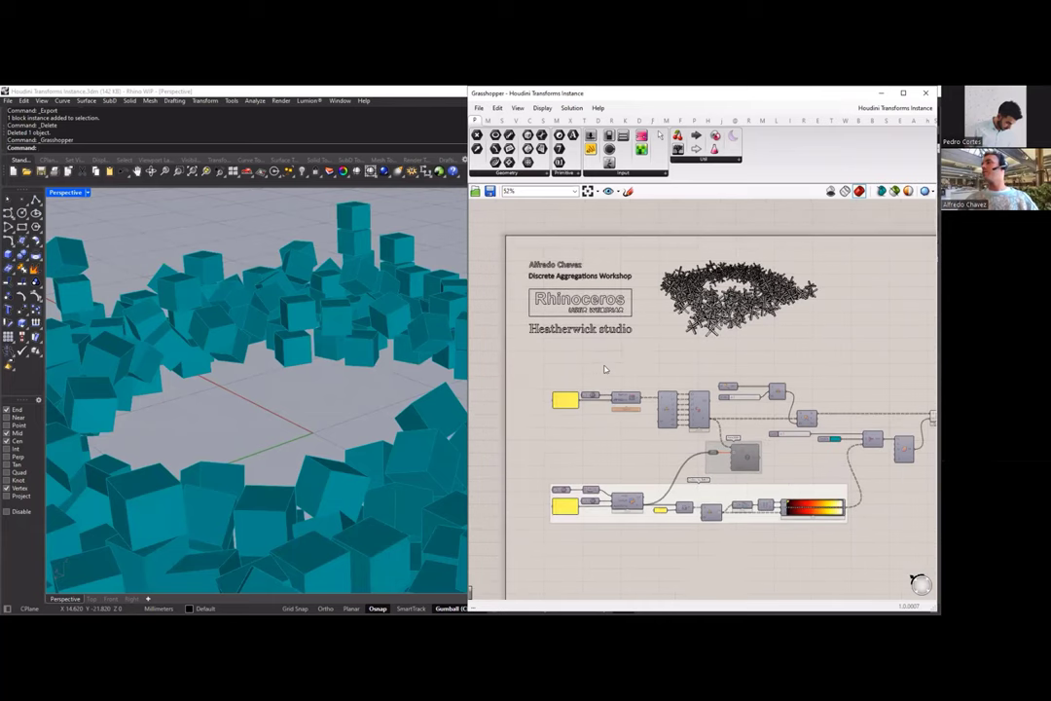
pyautogui.moveTo(633, 364); pyautogui.dragTo(612, 345, button='right')
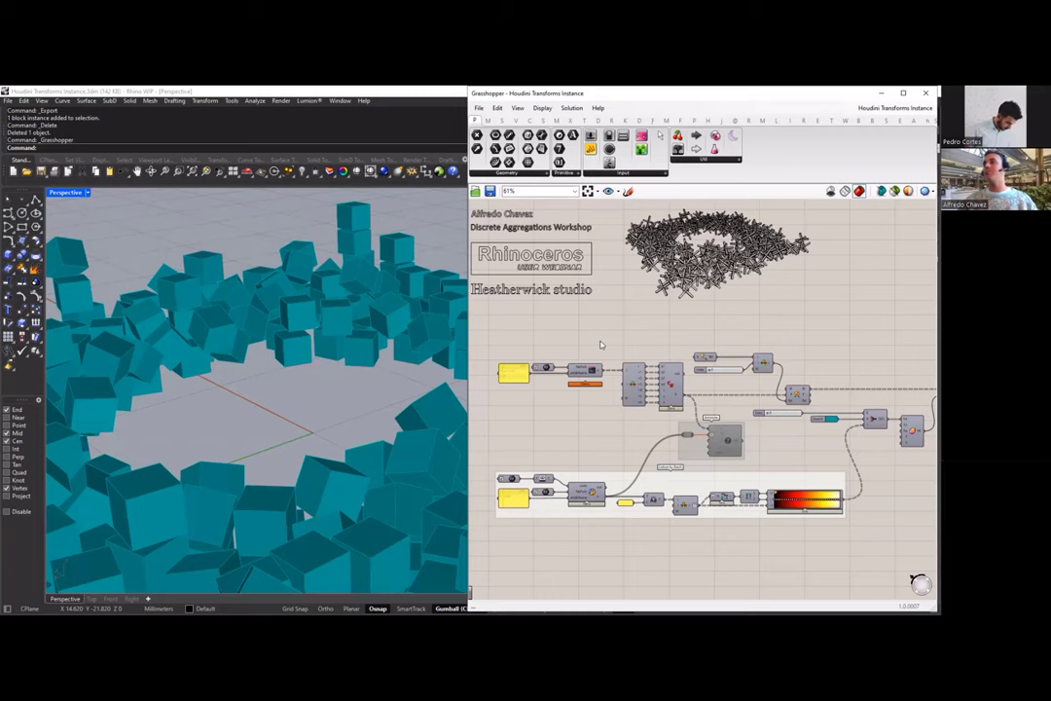
pyautogui.scroll(-2, 600, 345)
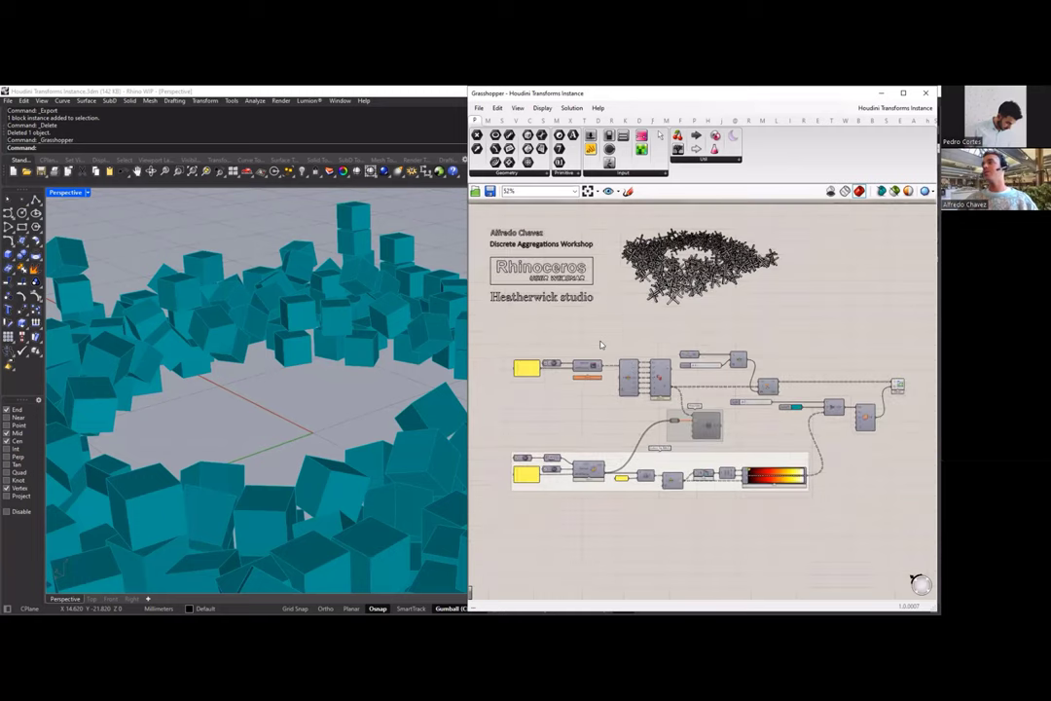
pyautogui.scroll(4, 578, 364)
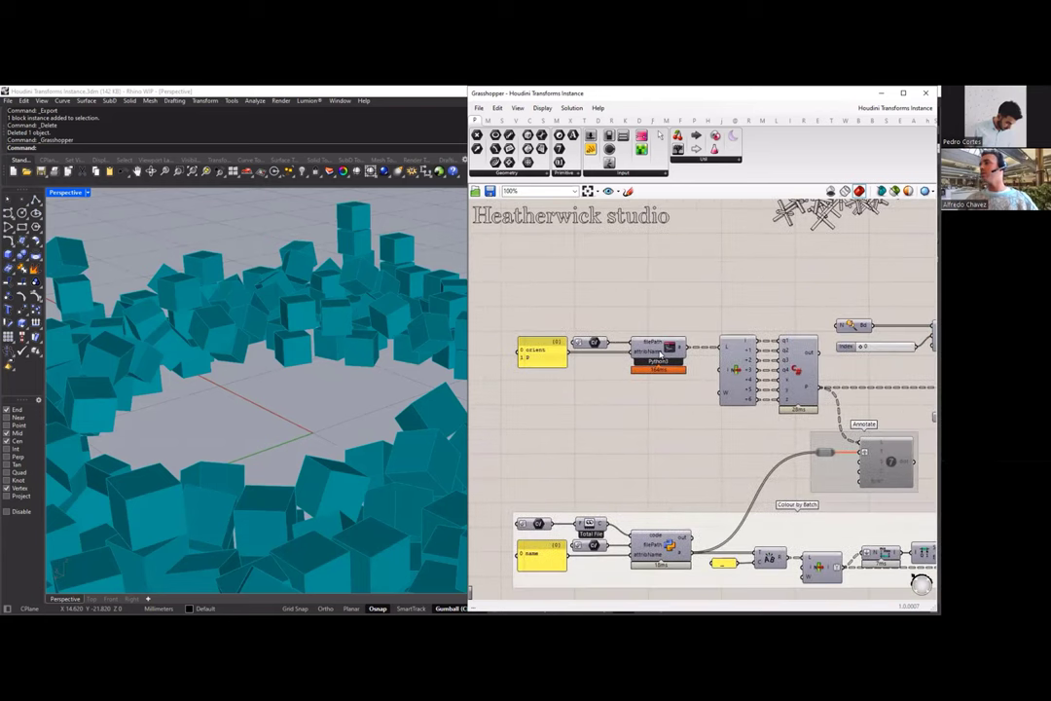
pyautogui.scroll(-1, 642, 244)
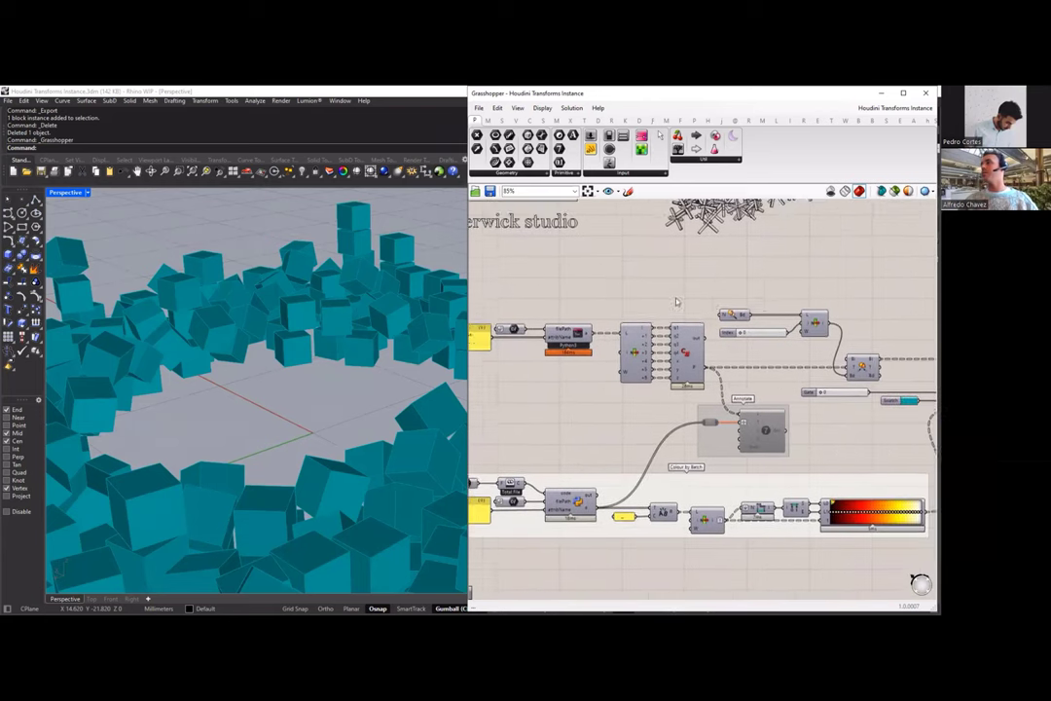
pyautogui.moveTo(782, 334); pyautogui.dragTo(856, 375)
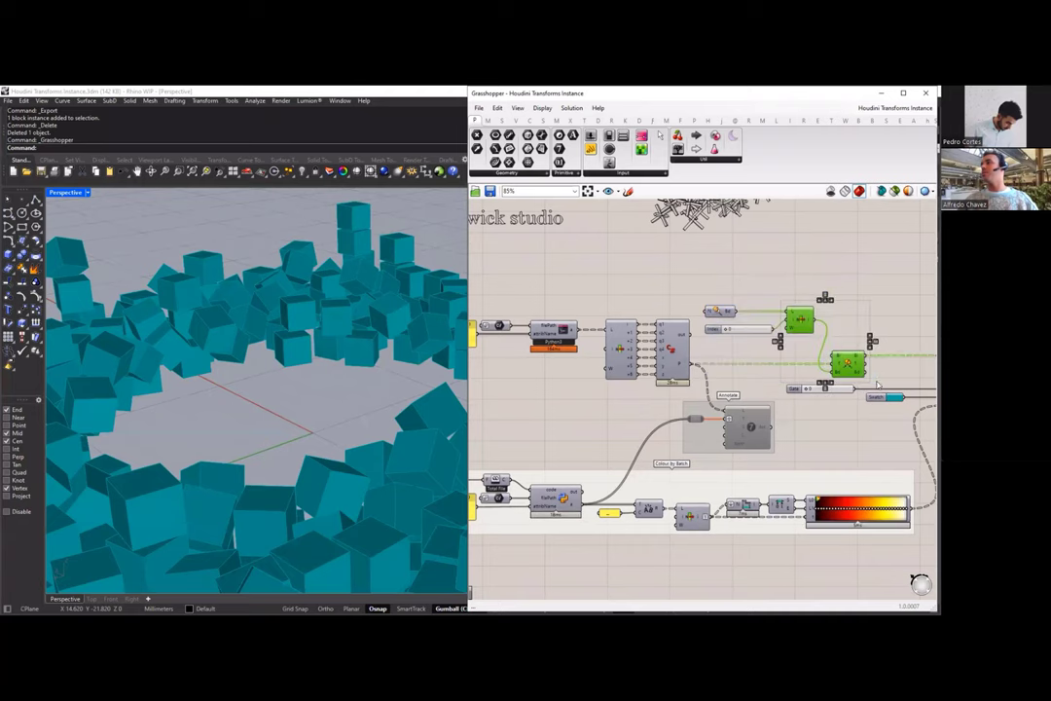
pyautogui.click(744, 274)
# Step: Locate and select the Python3 component fed by the orient and P attribute names
pyautogui.moveTo(644, 311); pyautogui.dragTo(589, 302, button='right')
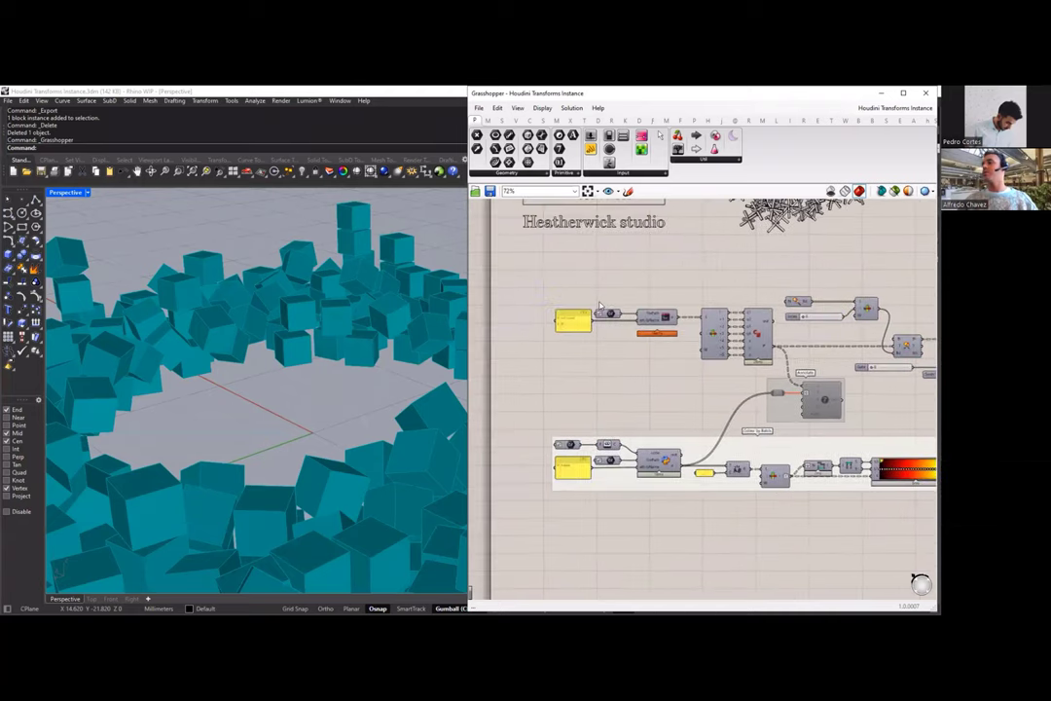
pyautogui.scroll(1, 589, 302)
pyautogui.scroll(1, 590, 321)
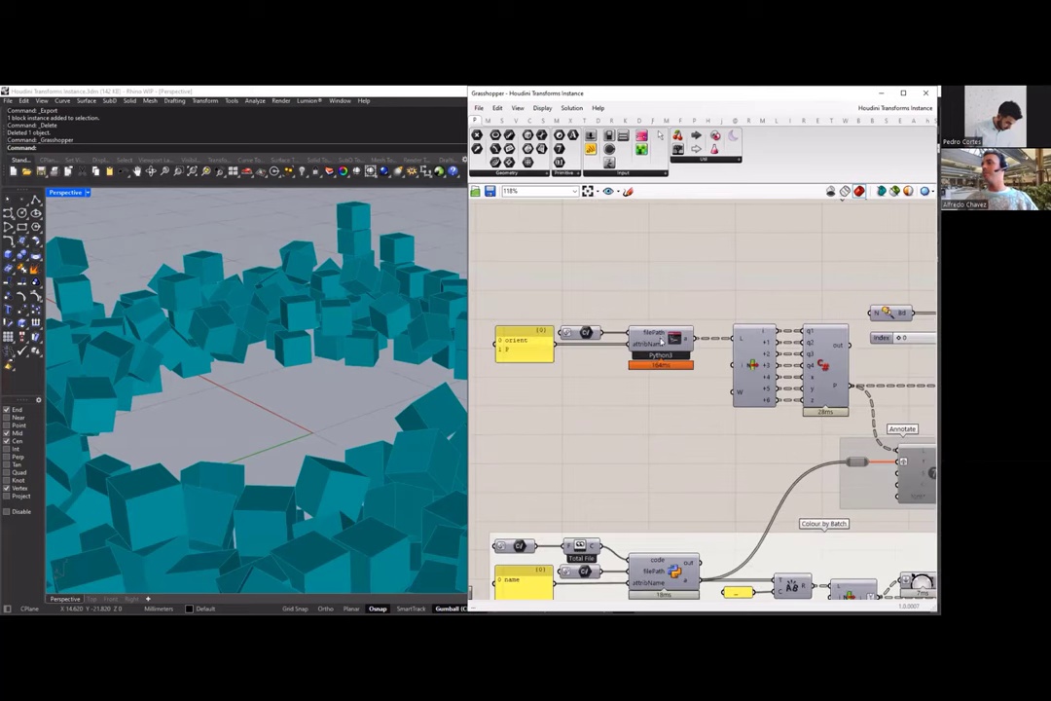
pyautogui.click(671, 339)
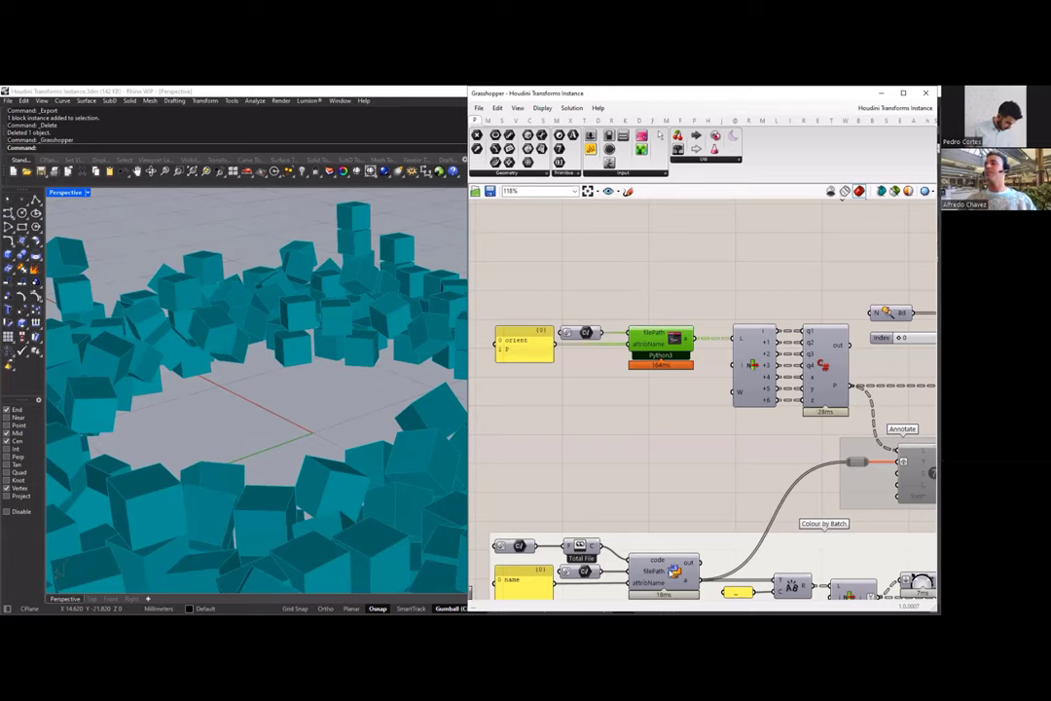
# Step: Select the C# transform component, select the Python component of the Colour by Batch group, and clear the selection
pyautogui.scroll(-2, 656, 471)
pyautogui.moveTo(555, 433); pyautogui.dragTo(548, 399, button='right')
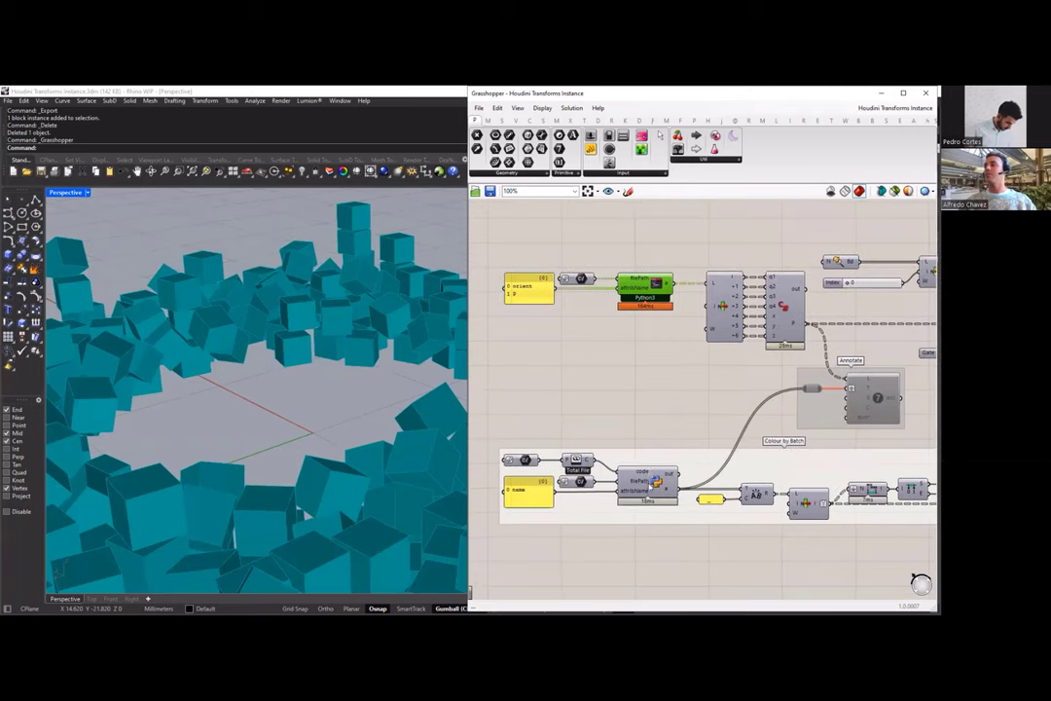
pyautogui.click(784, 310)
pyautogui.click(645, 481)
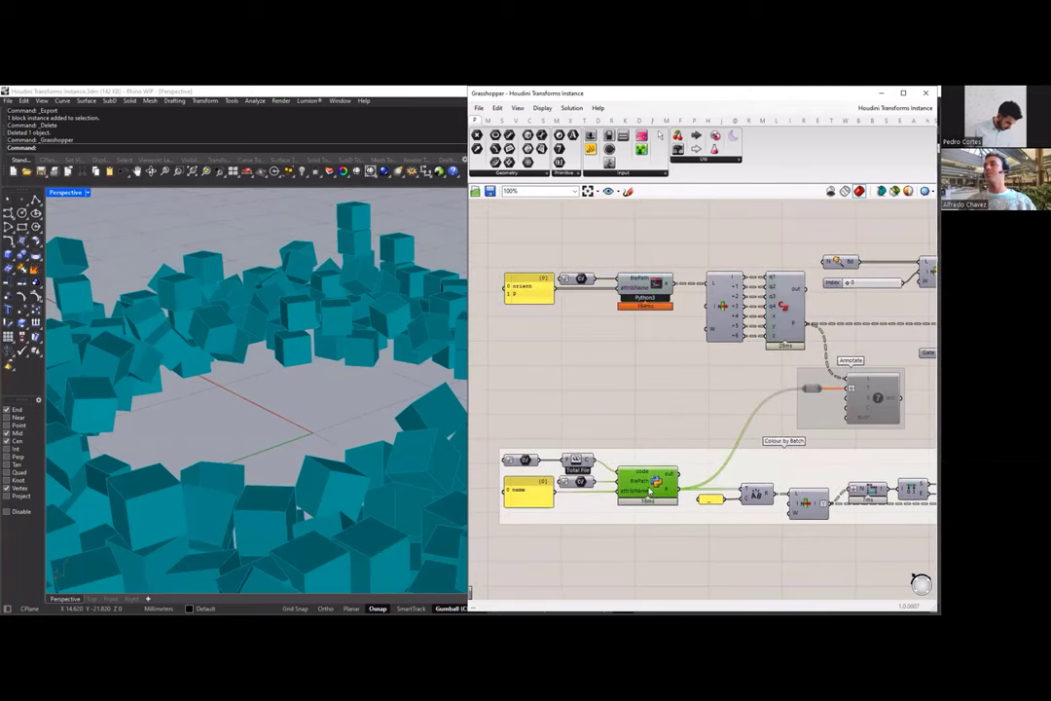
pyautogui.click(623, 389)
# Step: Open the script of the Python3 component fed by the orient and P attribute names
pyautogui.click(650, 287)
pyautogui.doubleClick(648, 284)
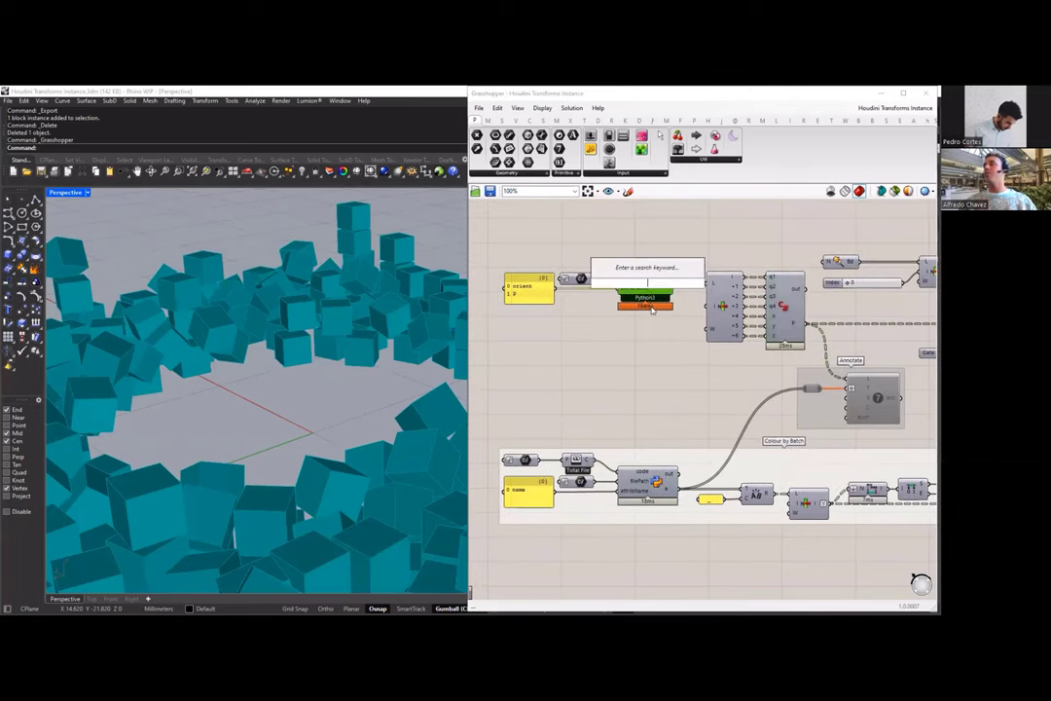
pyautogui.click(657, 284)
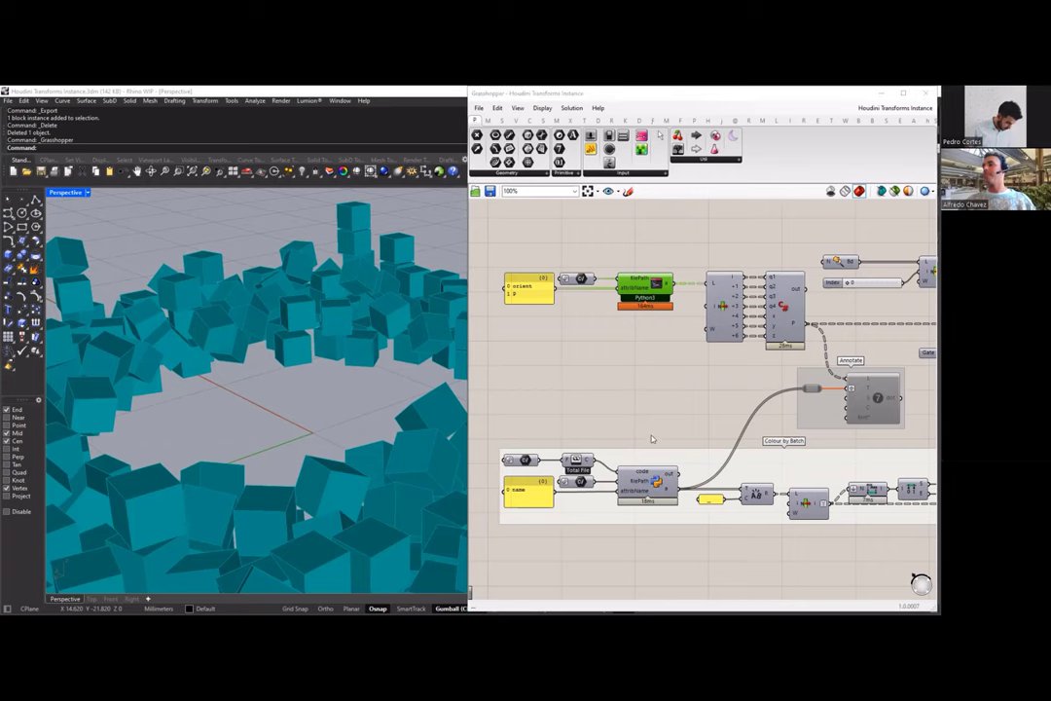
pyautogui.scroll(-1, 647, 306)
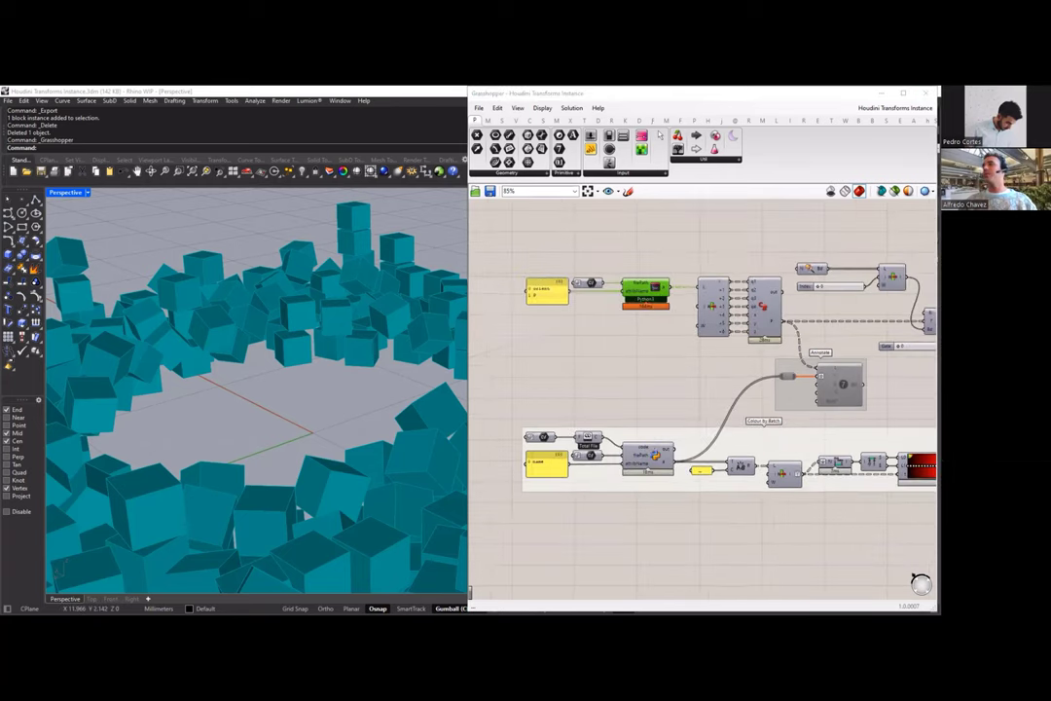
pyautogui.doubleClick(648, 454)
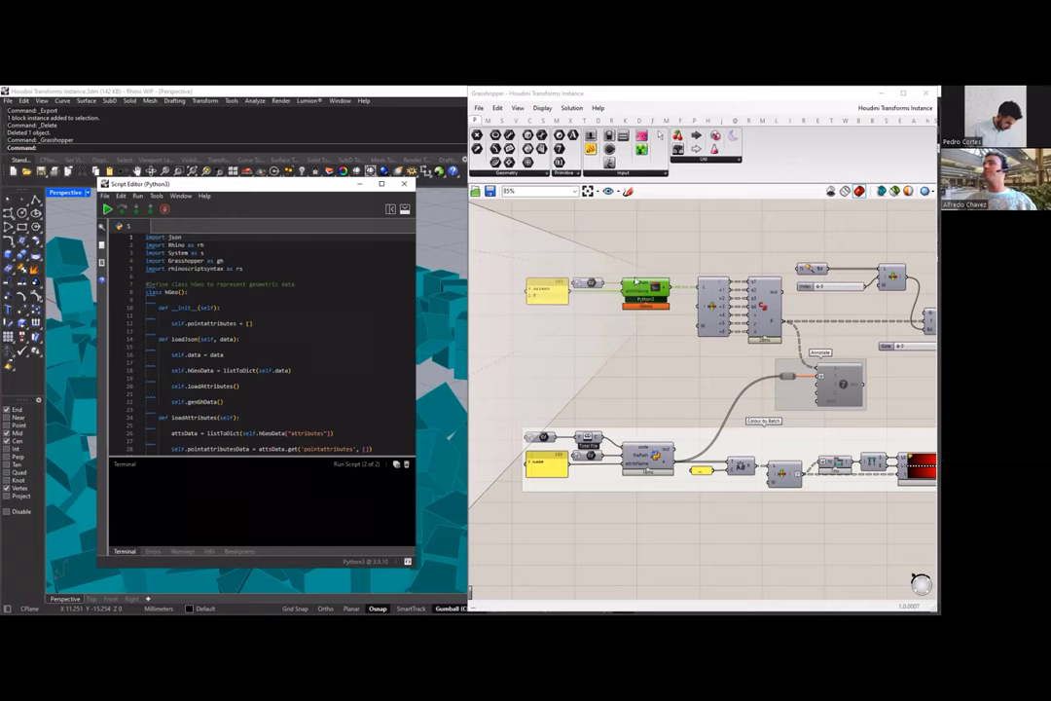
pyautogui.moveTo(590, 284)
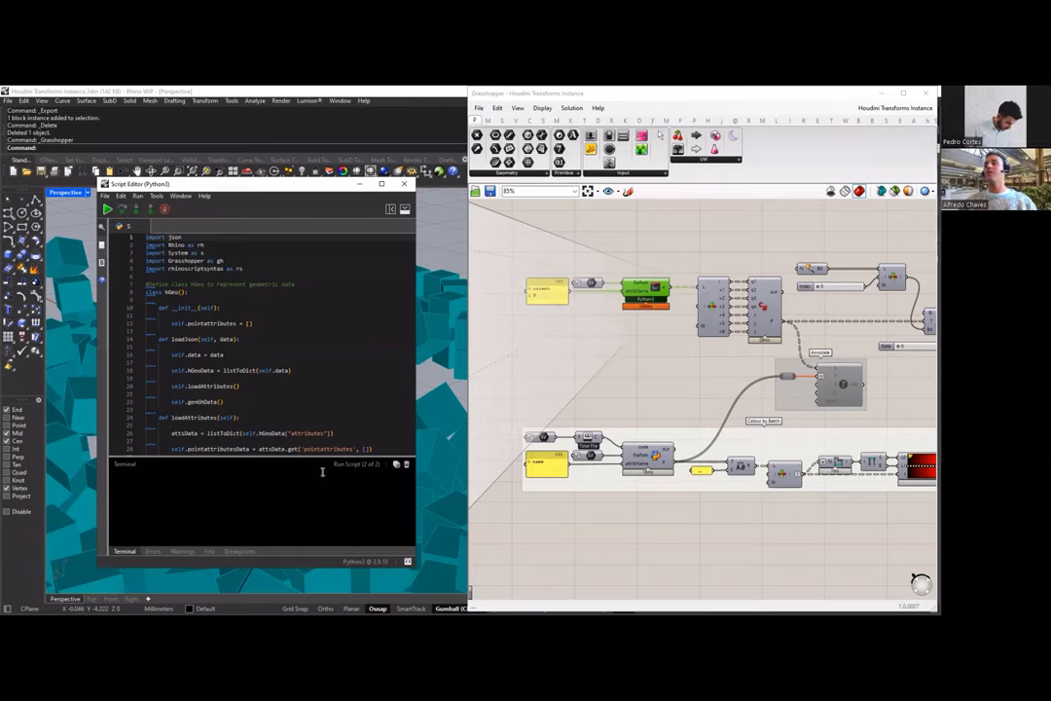
# Step: Switch to the Online JSON Viewer, review the P and orient point attributes in the tree, and minimize the browser
pyautogui.hotkey('alt', 'Tab')
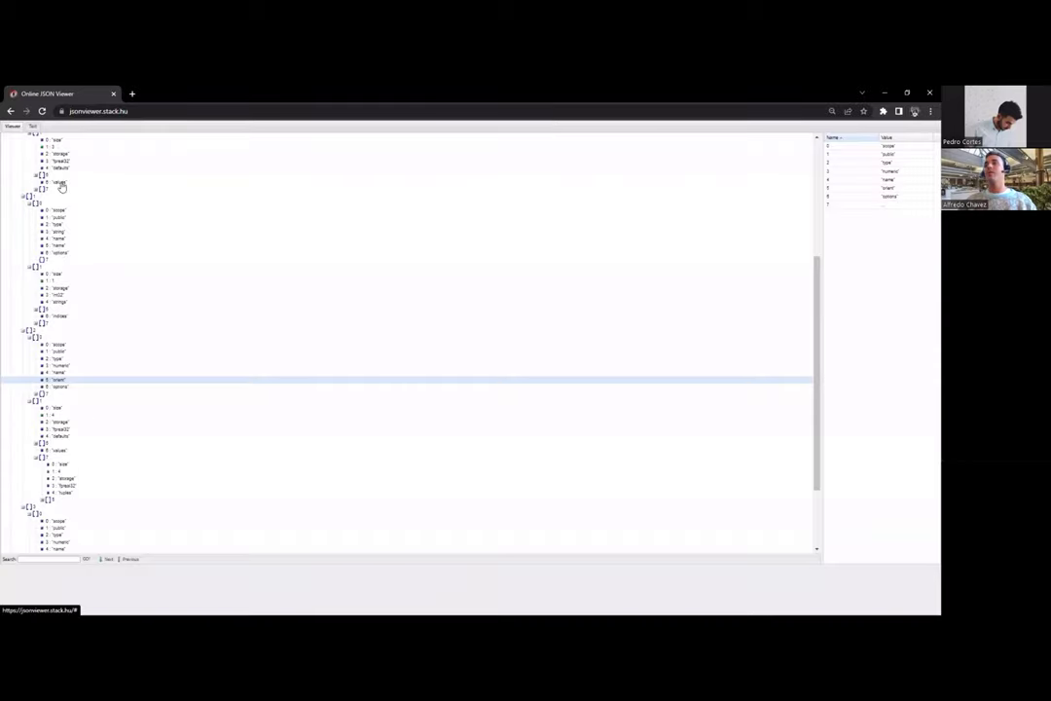
pyautogui.scroll(5, 63, 253)
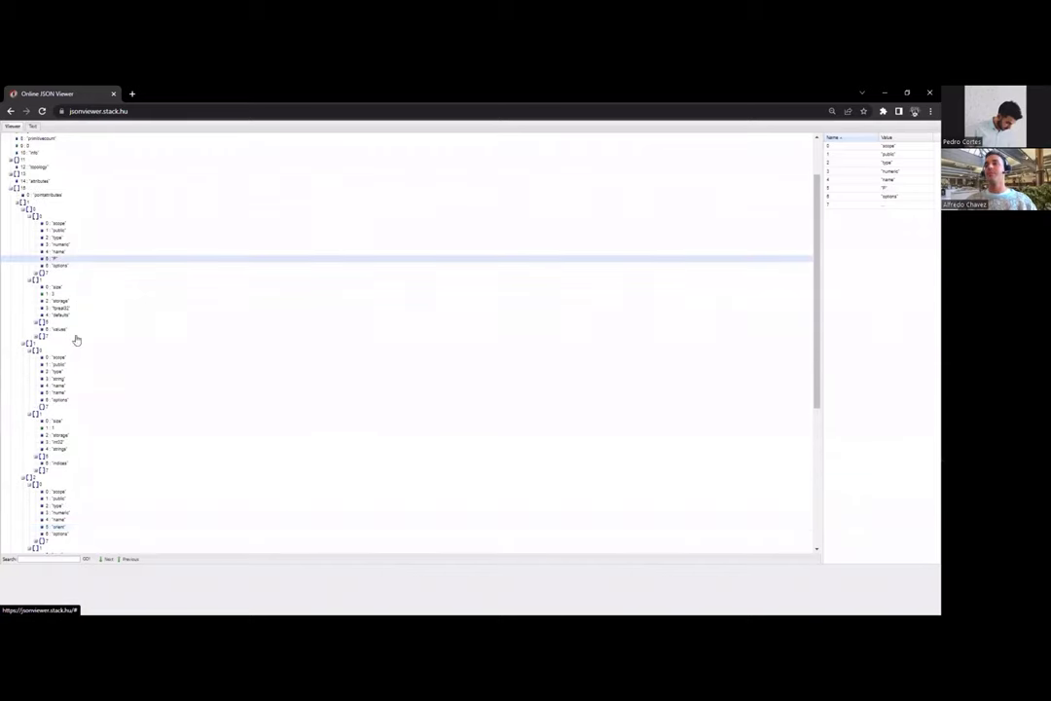
pyautogui.scroll(-1, 73, 379)
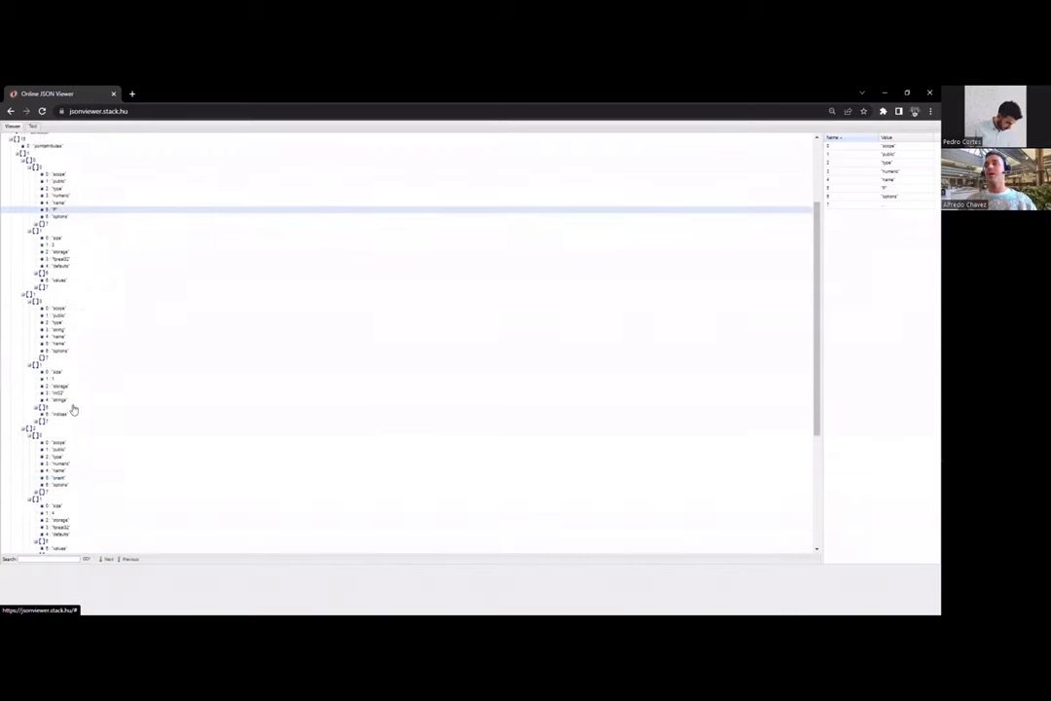
pyautogui.click(70, 478)
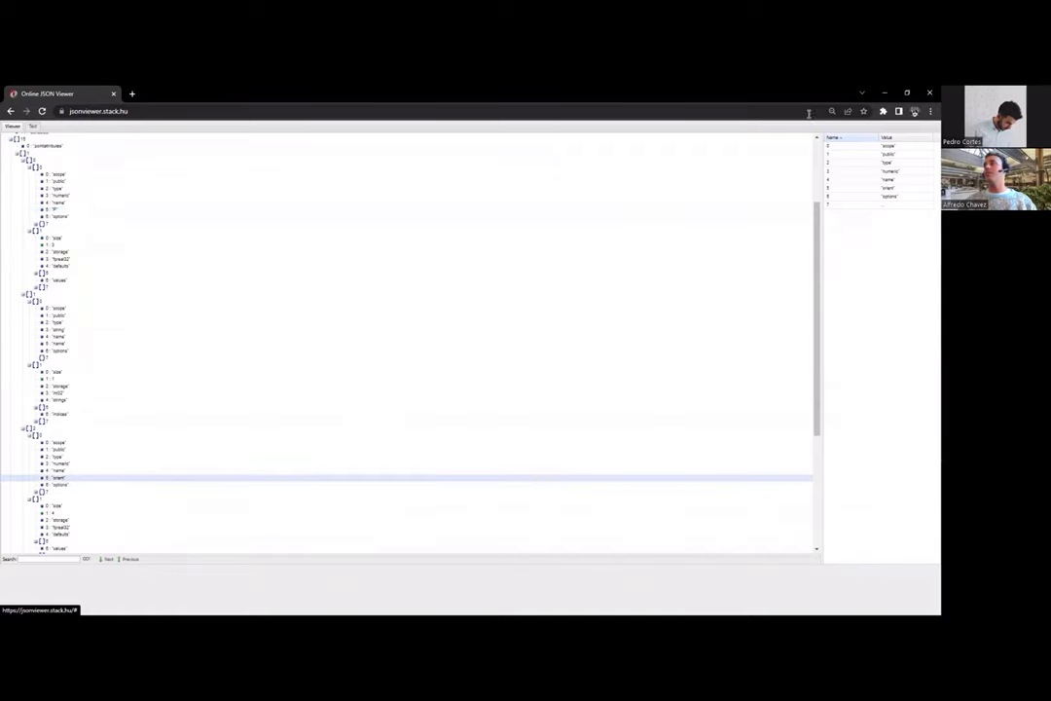
pyautogui.click(884, 94)
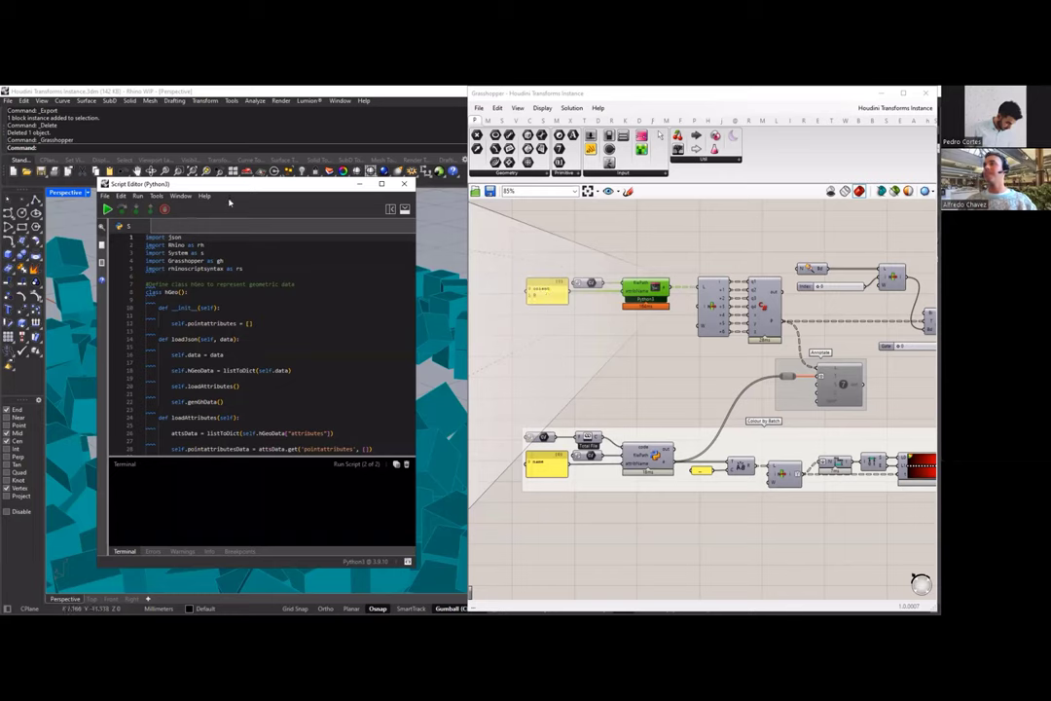
# Step: Close the Python3 script editor and switch to Visual Studio Code, showing JSON Houdini to Gh Simplified.py
pyautogui.moveTo(240, 184); pyautogui.dragTo(226, 156)
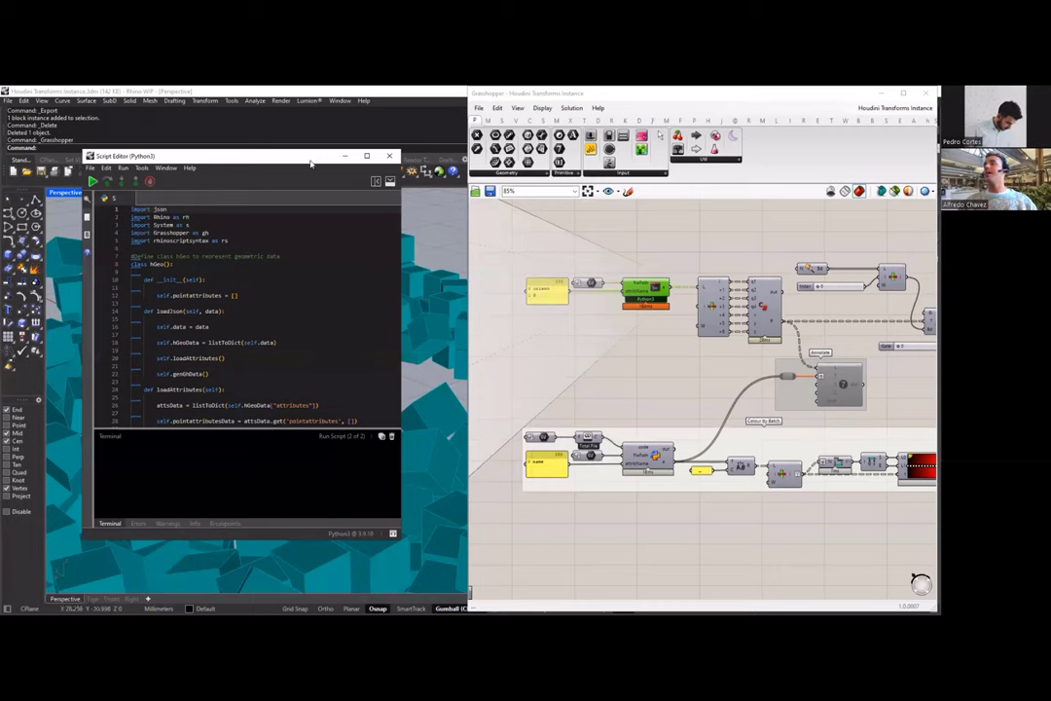
pyautogui.moveTo(292, 156); pyautogui.dragTo(273, 161)
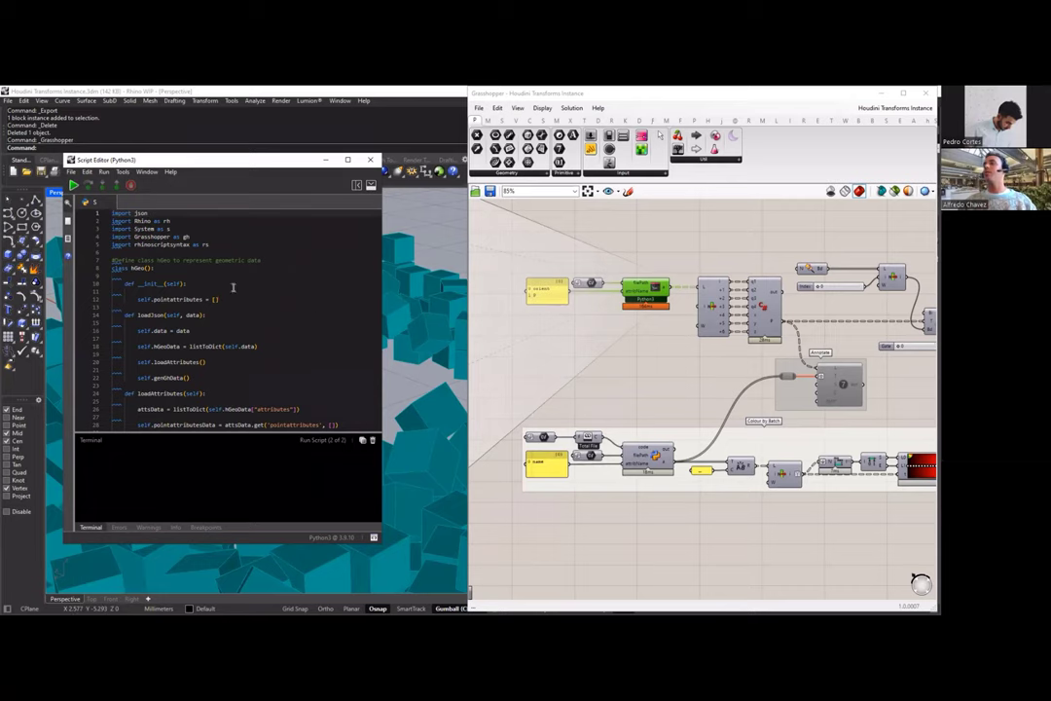
pyautogui.click(370, 161)
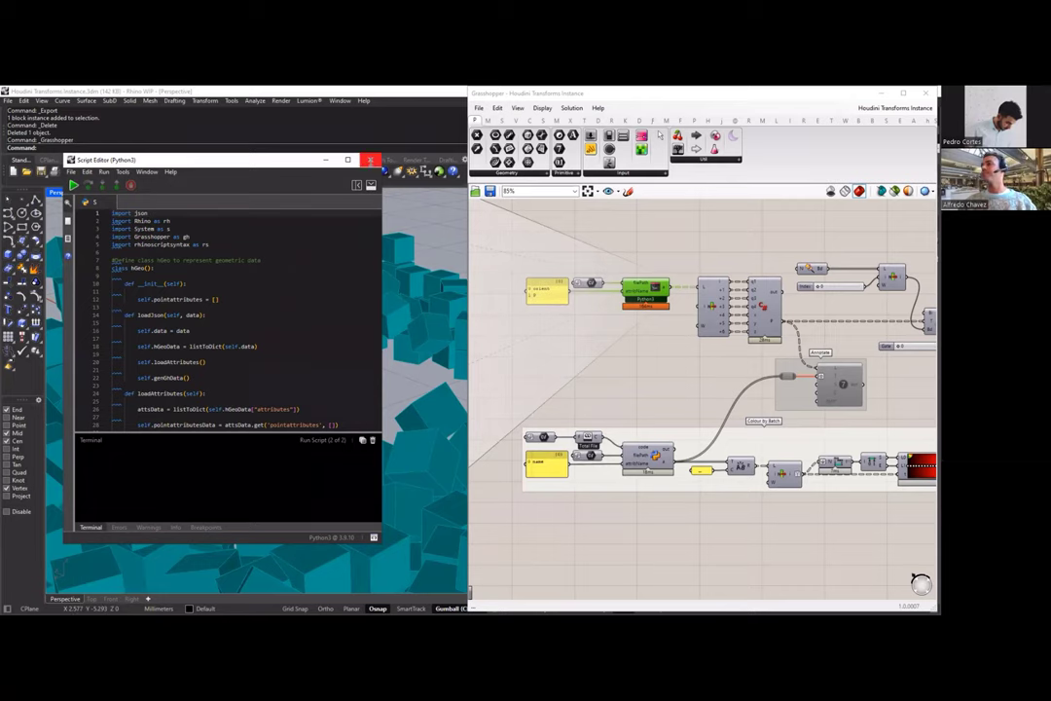
pyautogui.hotkey('alt', 'Tab')
pyautogui.click(110, 123)
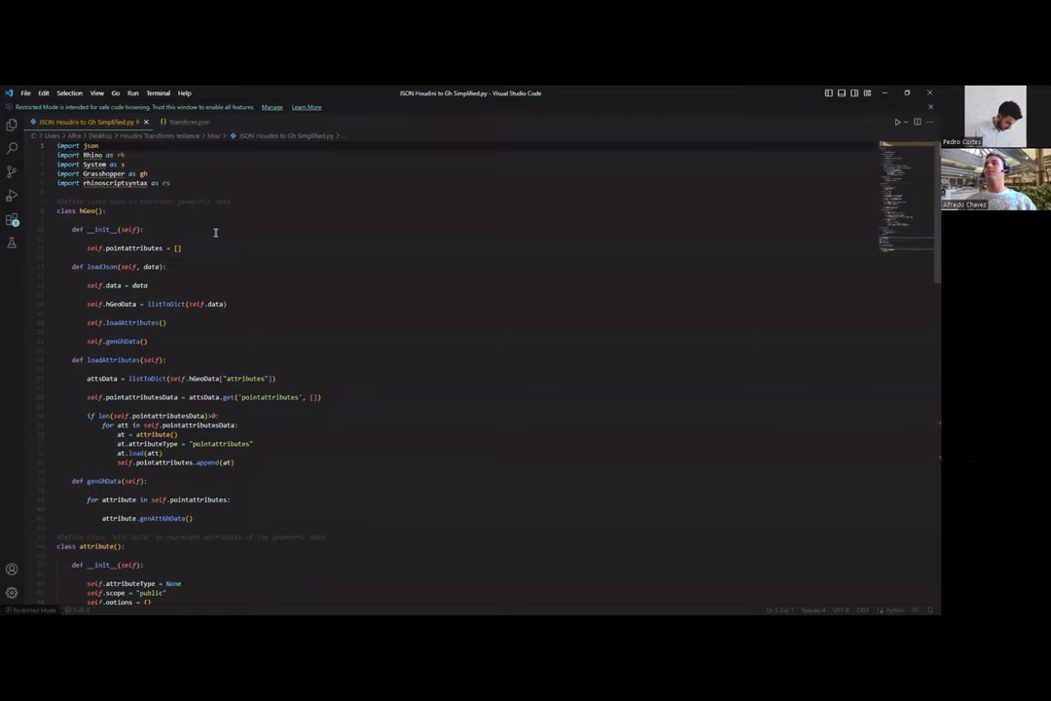
# Step: Skim the whole script from the imports and hGeo class to the closing attribute loop, and return to its beginning
pyautogui.scroll(-1, 220, 241)
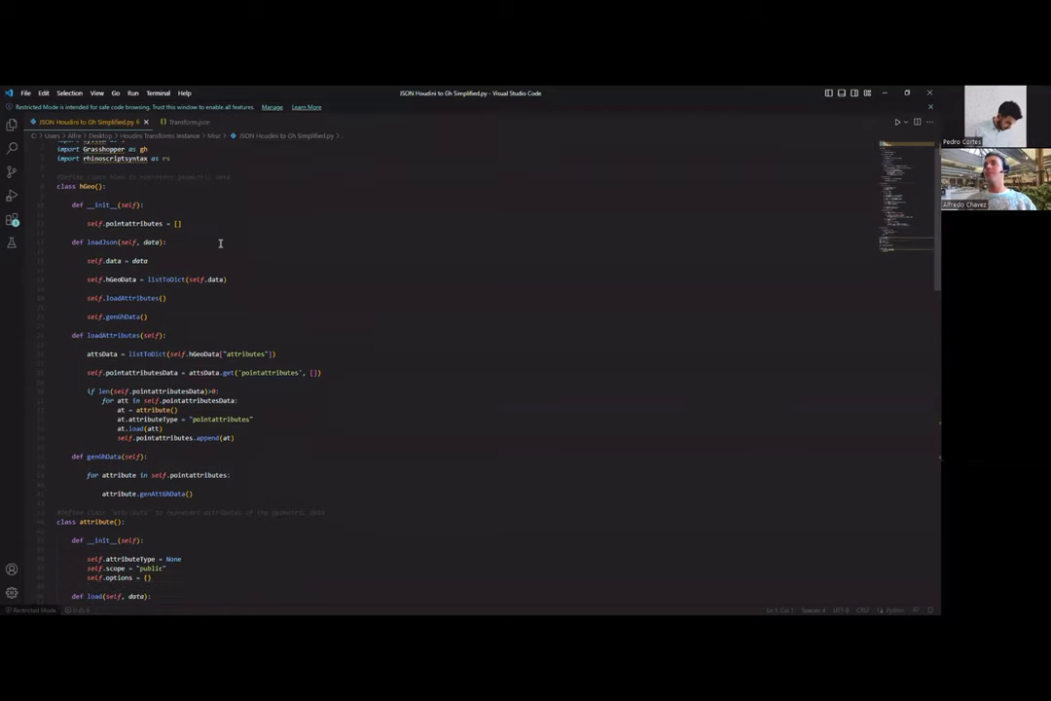
pyautogui.scroll(-2, 220, 244)
pyautogui.scroll(3, 212, 255)
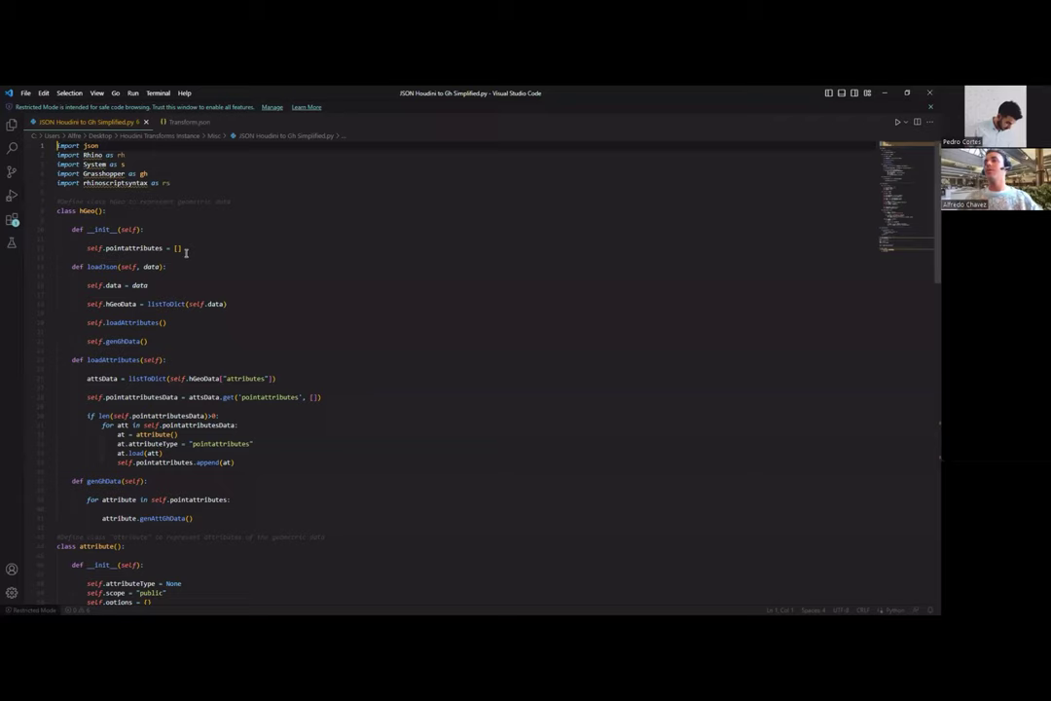
pyautogui.scroll(-2, 186, 252)
pyautogui.scroll(2, 186, 252)
pyautogui.scroll(-15, 180, 282)
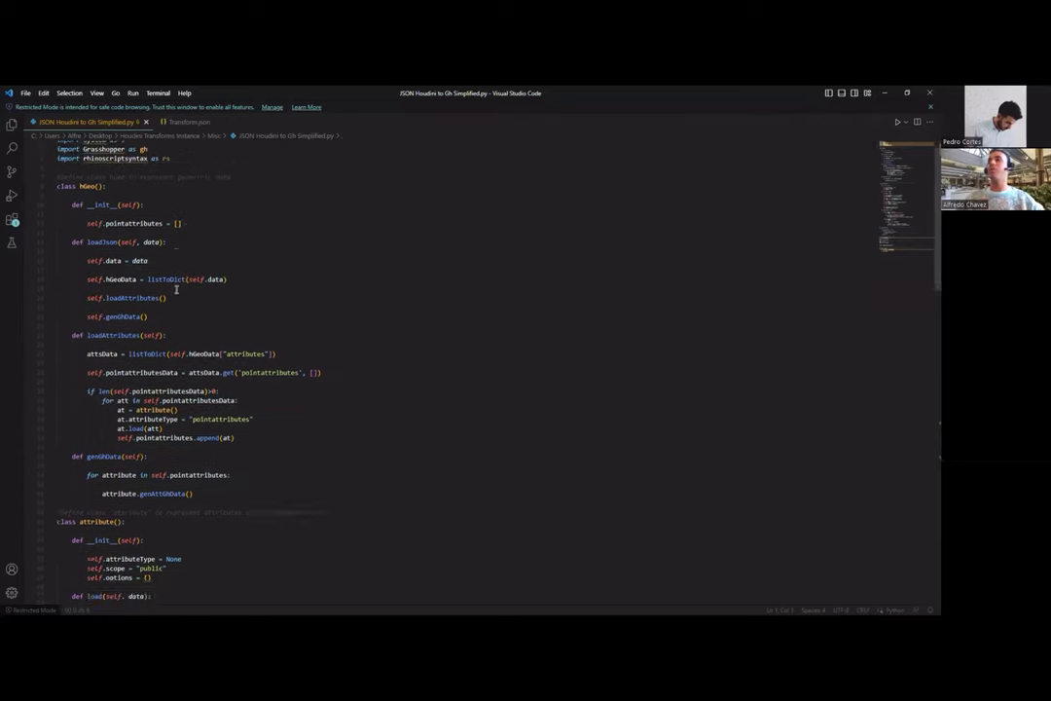
pyautogui.scroll(-5, 185, 347)
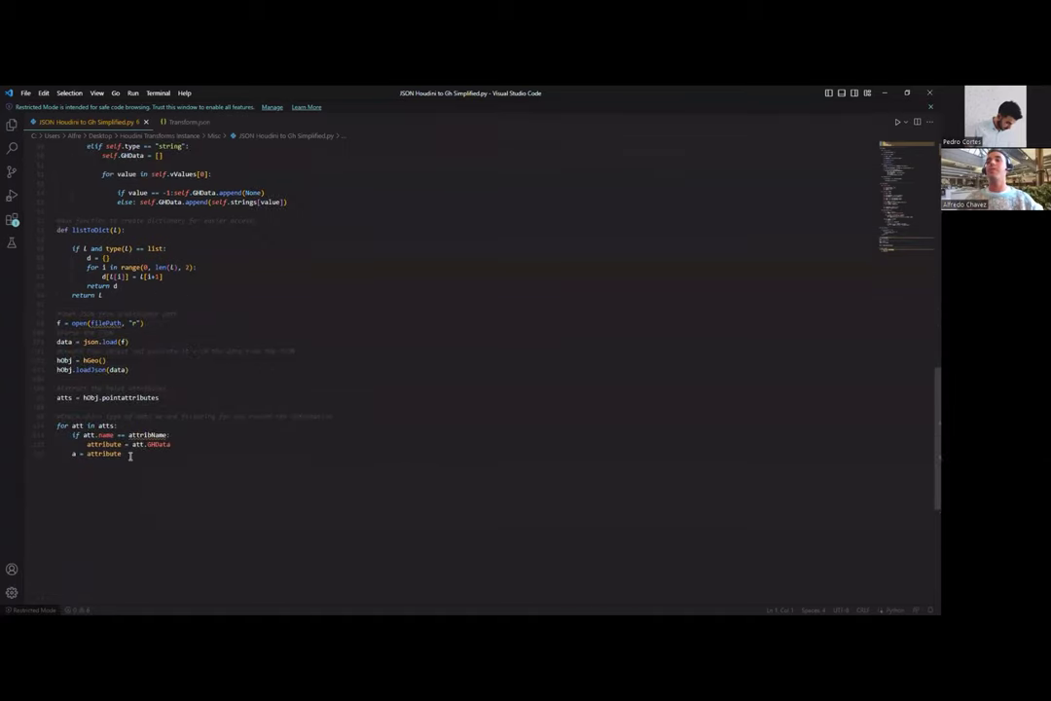
pyautogui.scroll(20, 129, 456)
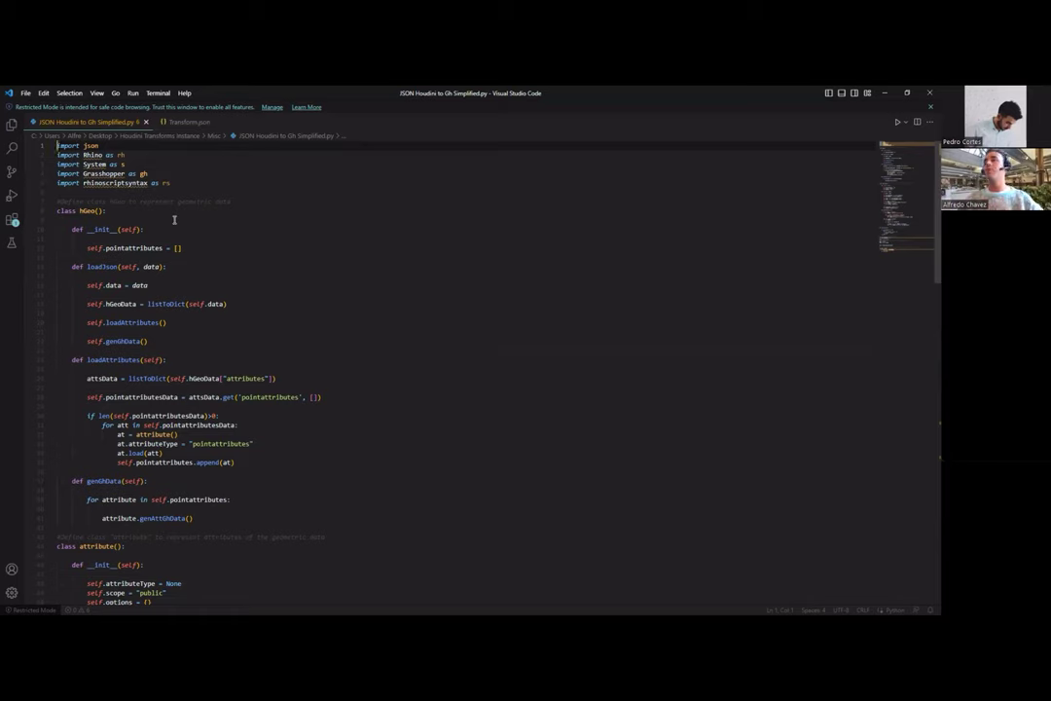
# Step: Highlight the pointattributes list in the hGeo class and the loadJson method name, and examine the calls inside that method
pyautogui.doubleClick(132, 247)
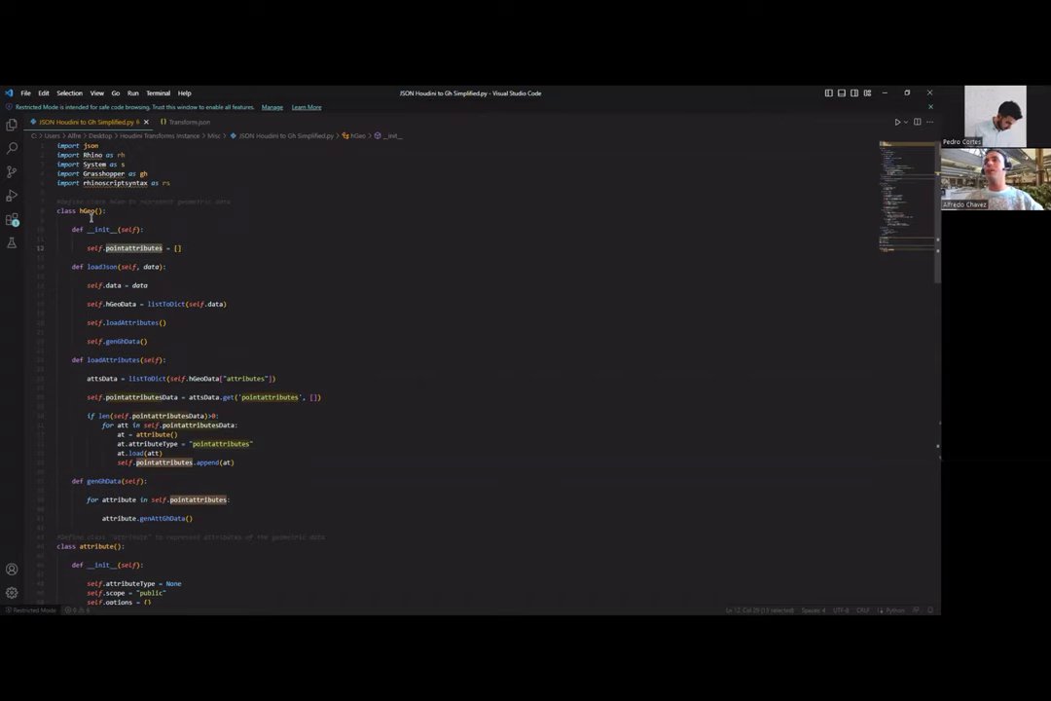
pyautogui.click(117, 266)
pyautogui.doubleClick(101, 266)
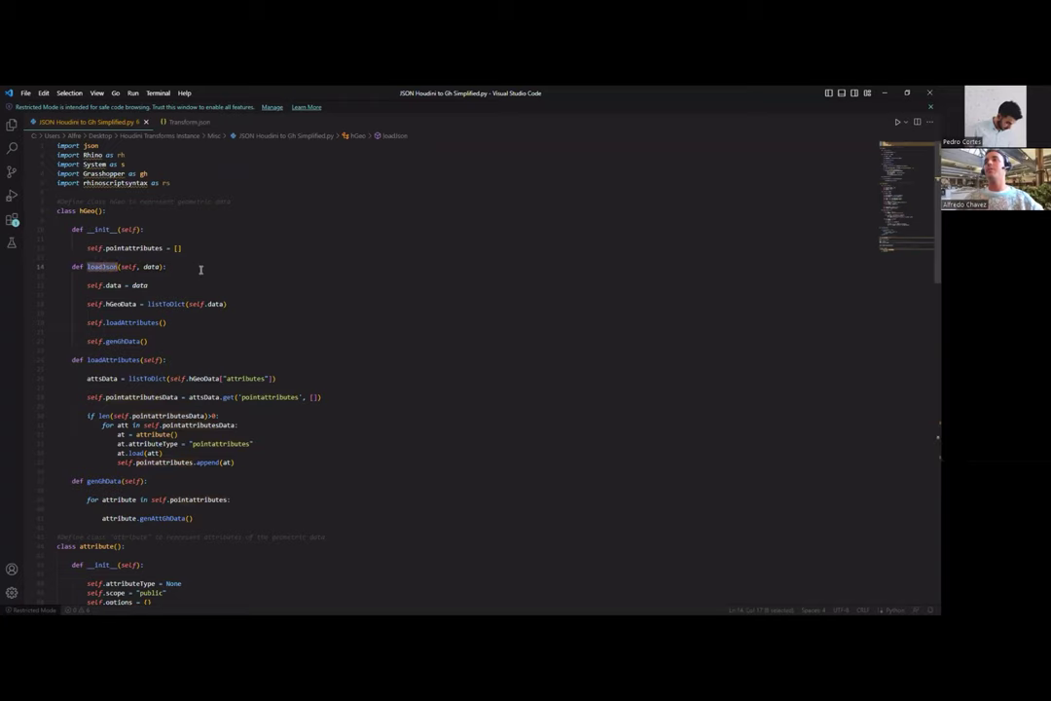
pyautogui.click(195, 266)
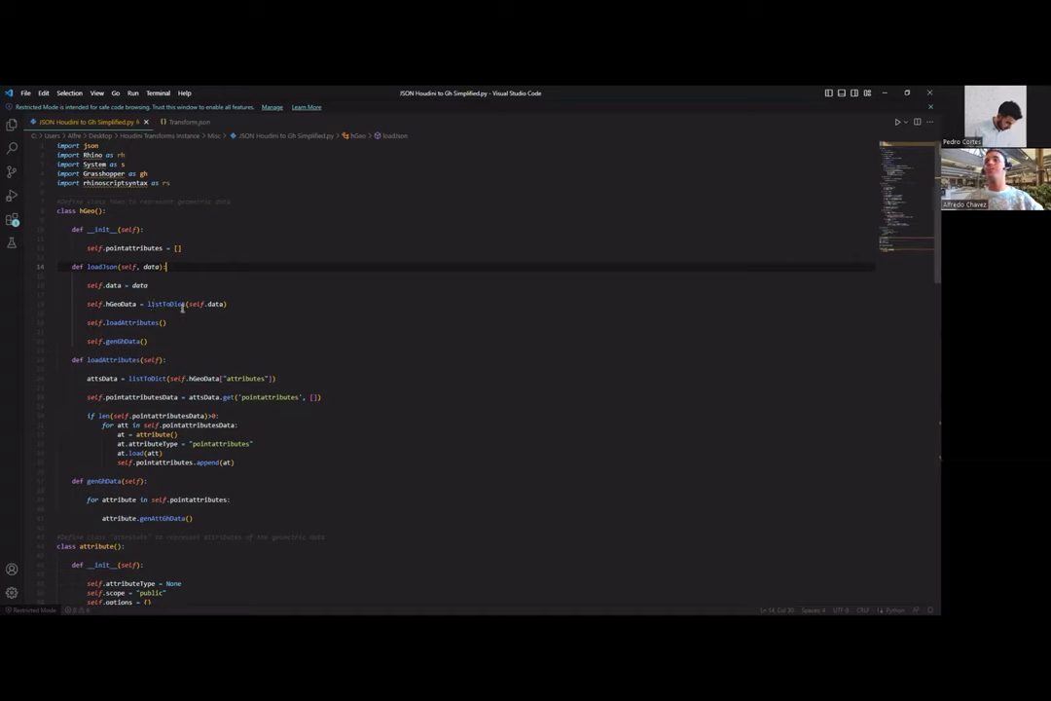
pyautogui.moveTo(175, 308)
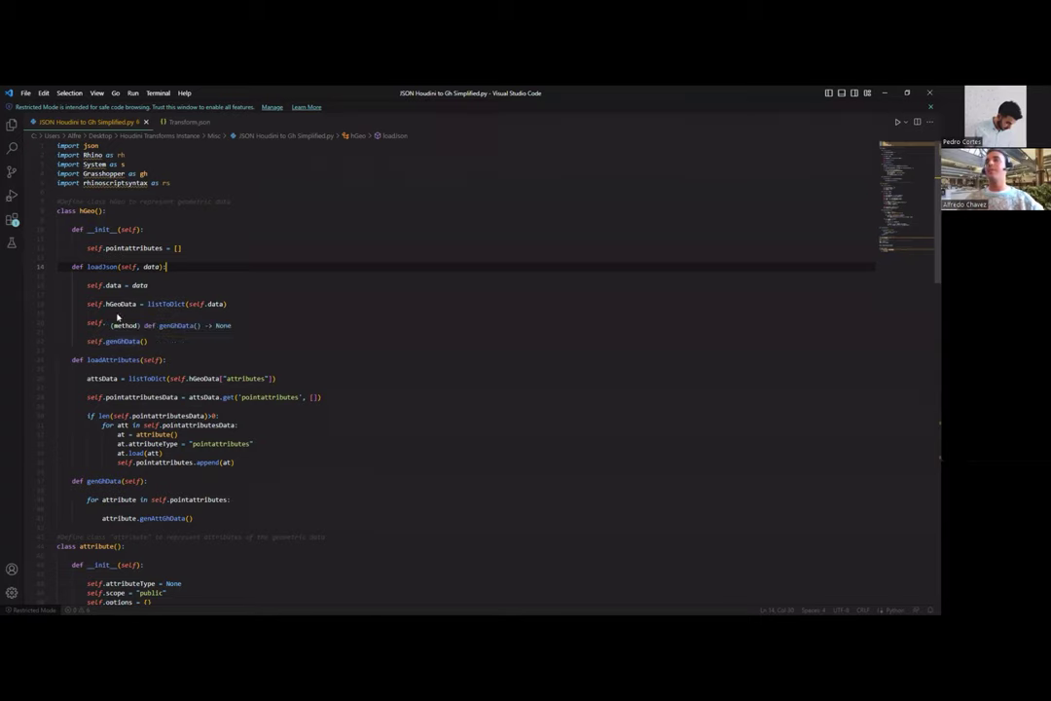
# Step: Highlight the loadAttributes and genGhData methods of the hGeo class and examine how loadAttributes collects the point attributes
pyautogui.click(119, 360)
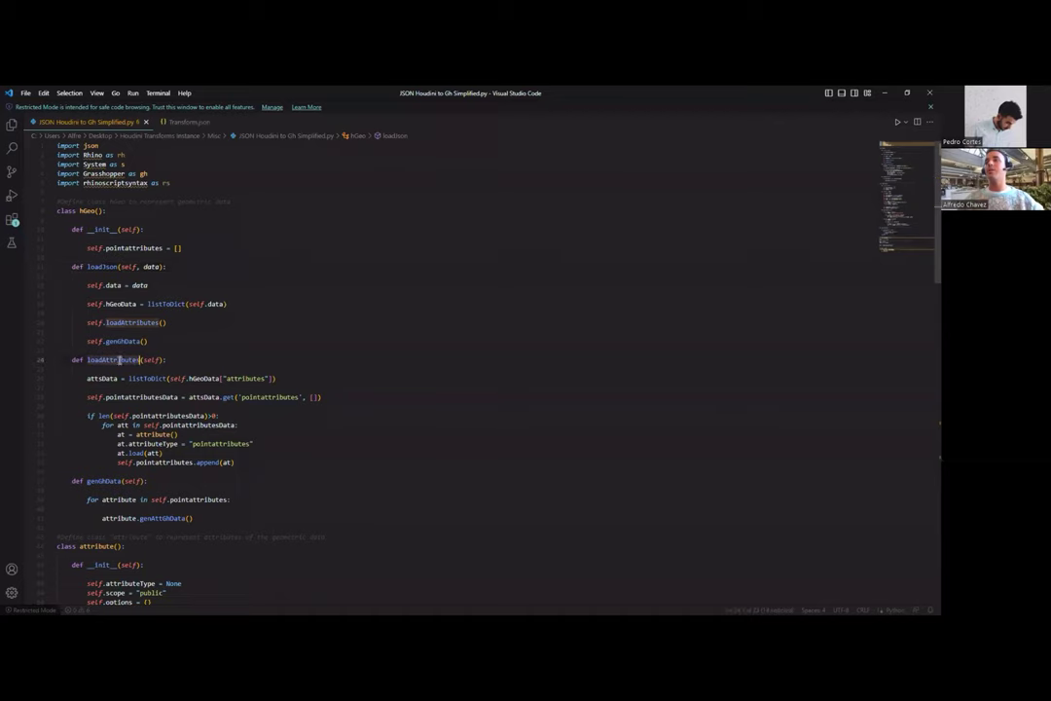
pyautogui.click(105, 481)
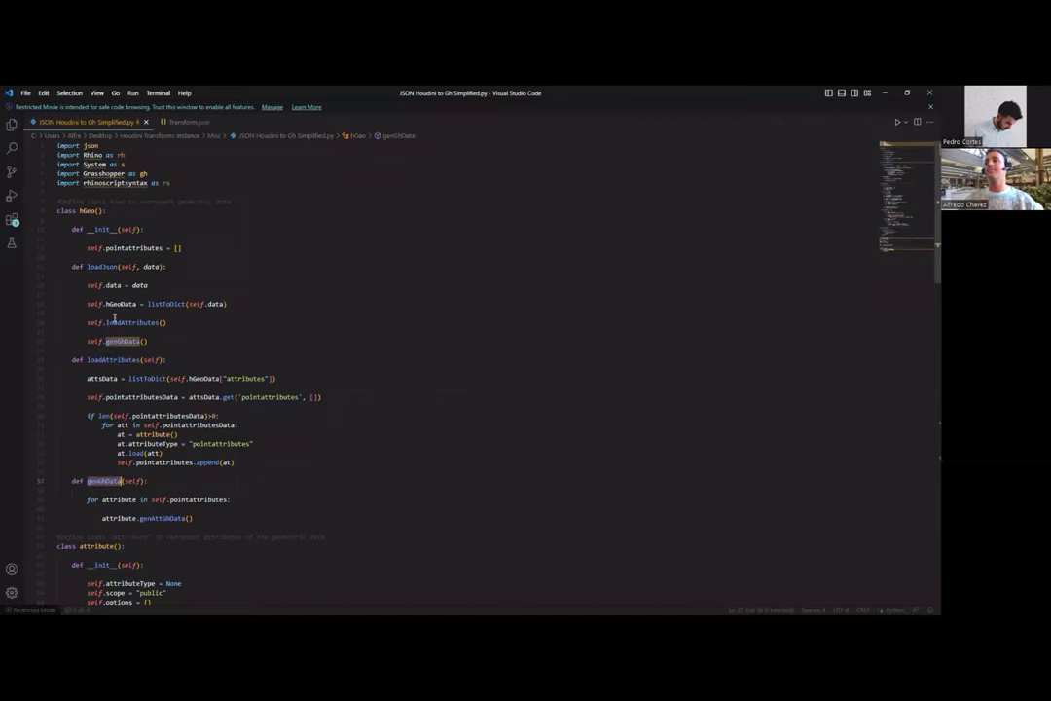
pyautogui.click(110, 360)
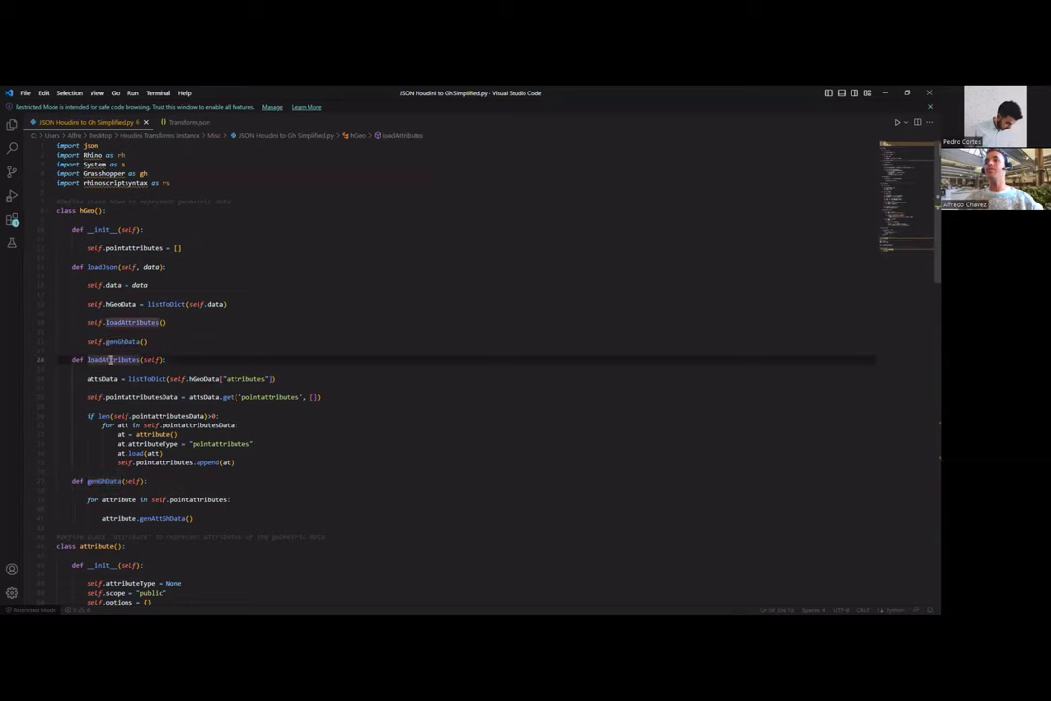
pyautogui.moveTo(85, 378)
pyautogui.scroll(-1, 219, 350)
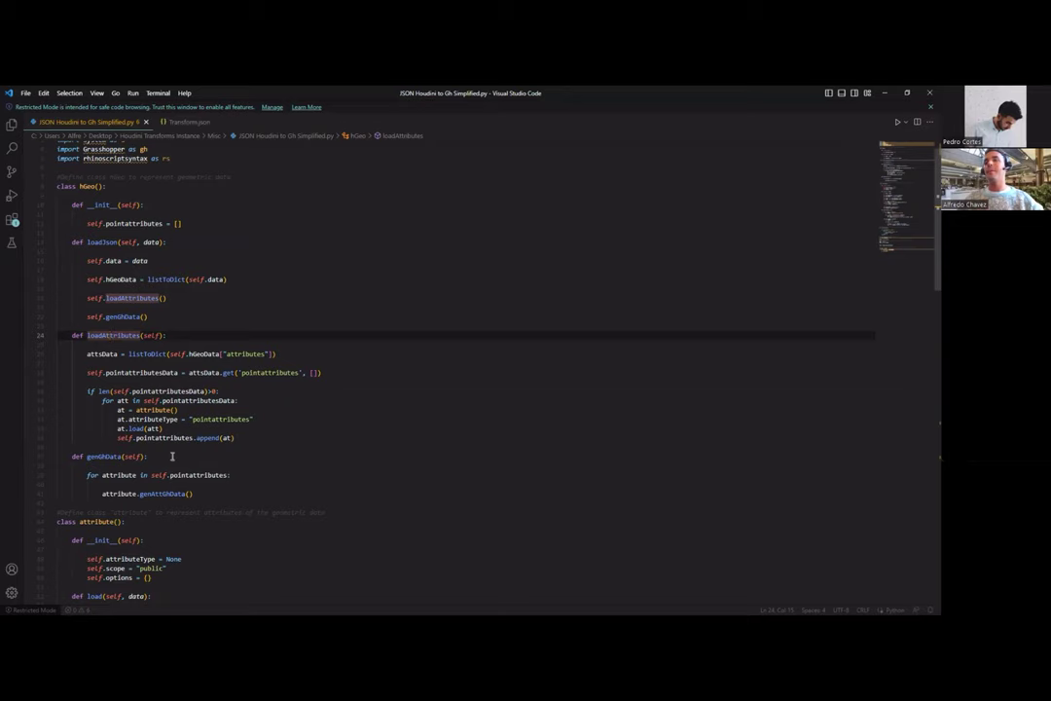
# Step: Highlight the genAttGhData call, then examine the attribute class's load method at the comment on the Houdini JSON structure
pyautogui.scroll(-2, 95, 389)
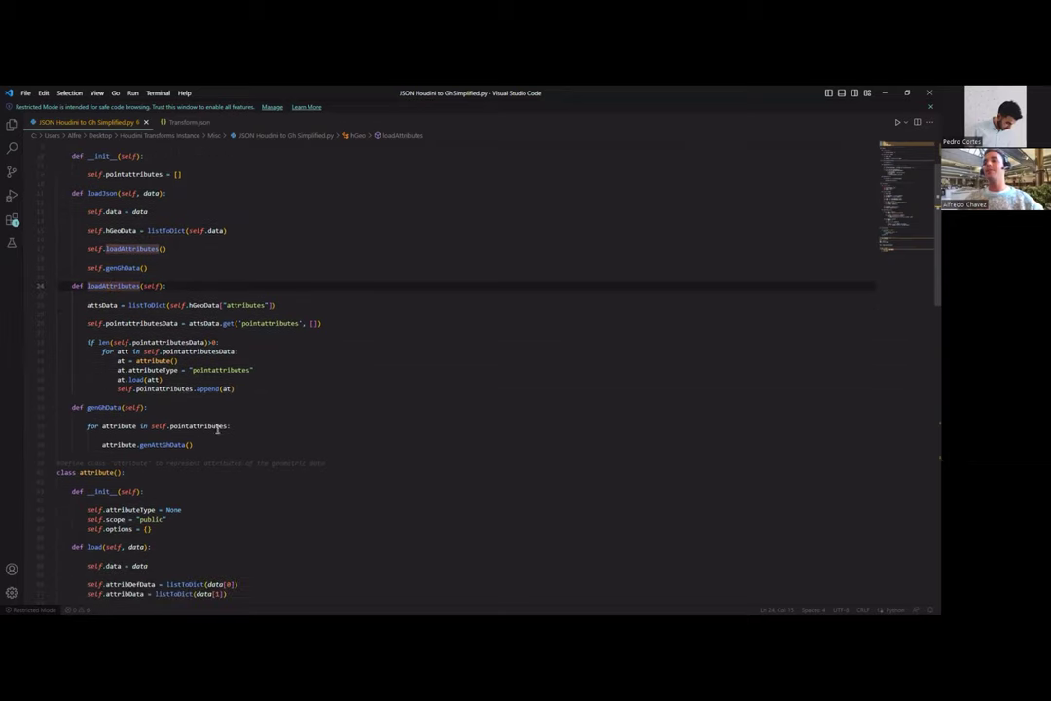
pyautogui.click(164, 444)
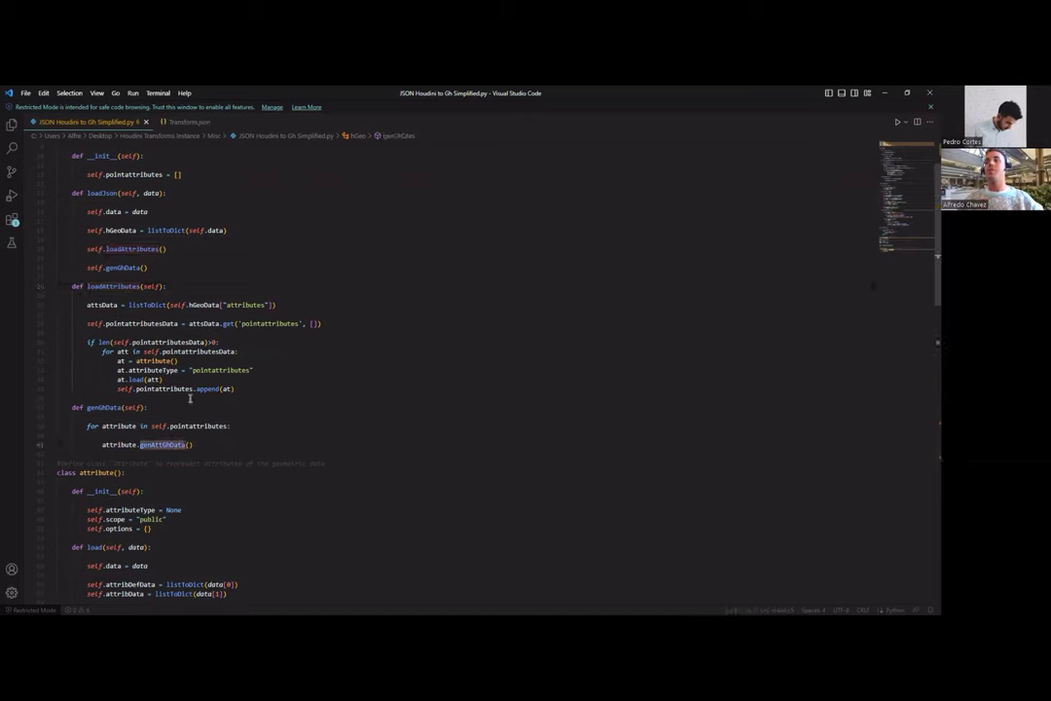
pyautogui.scroll(-3, 169, 365)
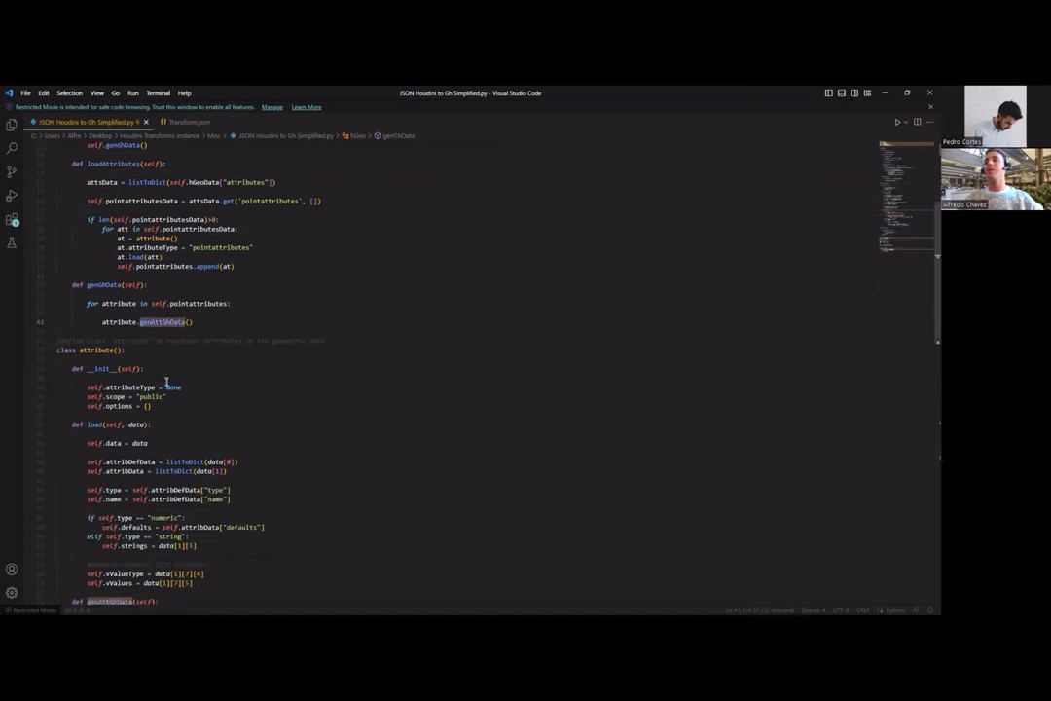
pyautogui.scroll(-2, 169, 365)
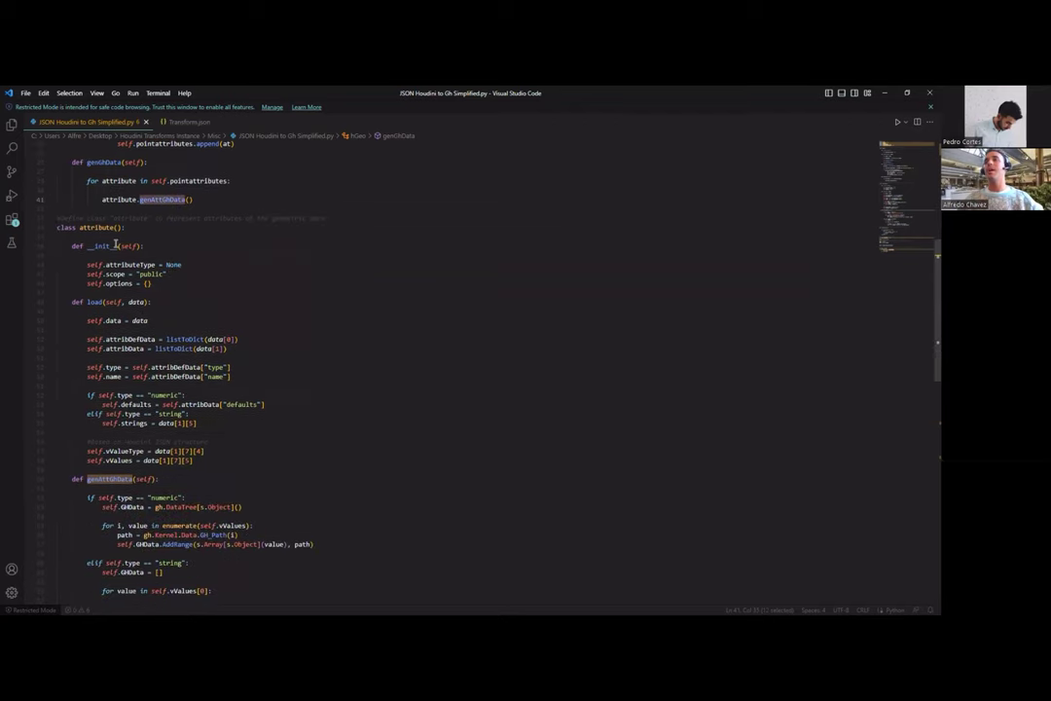
pyautogui.click(252, 442)
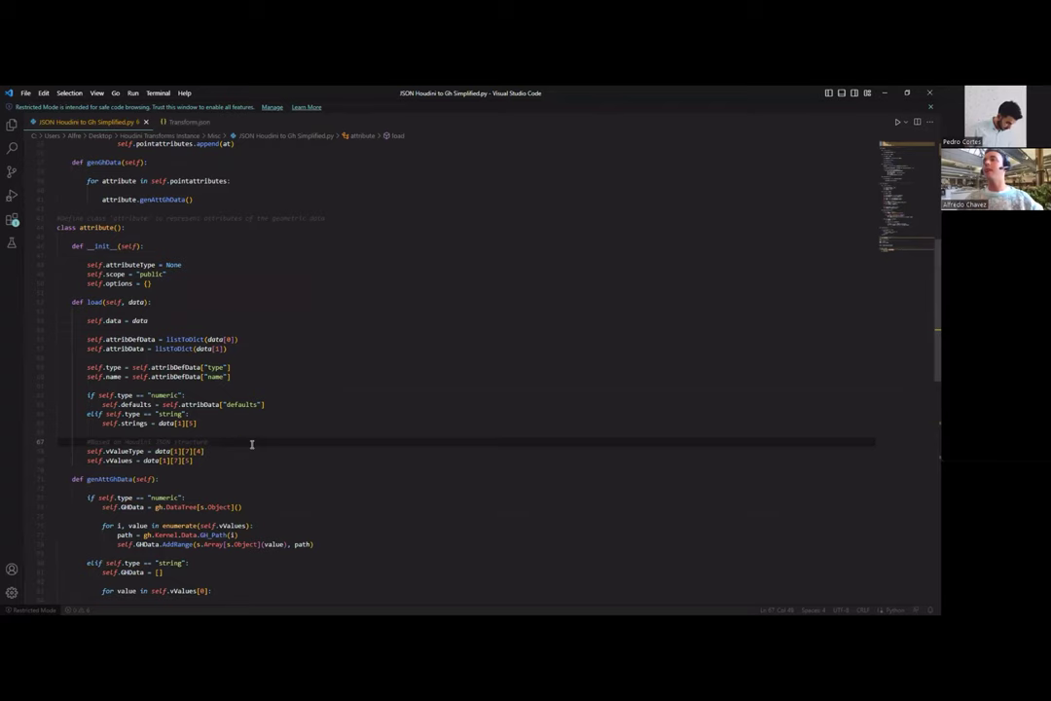
pyautogui.scroll(-1, 251, 444)
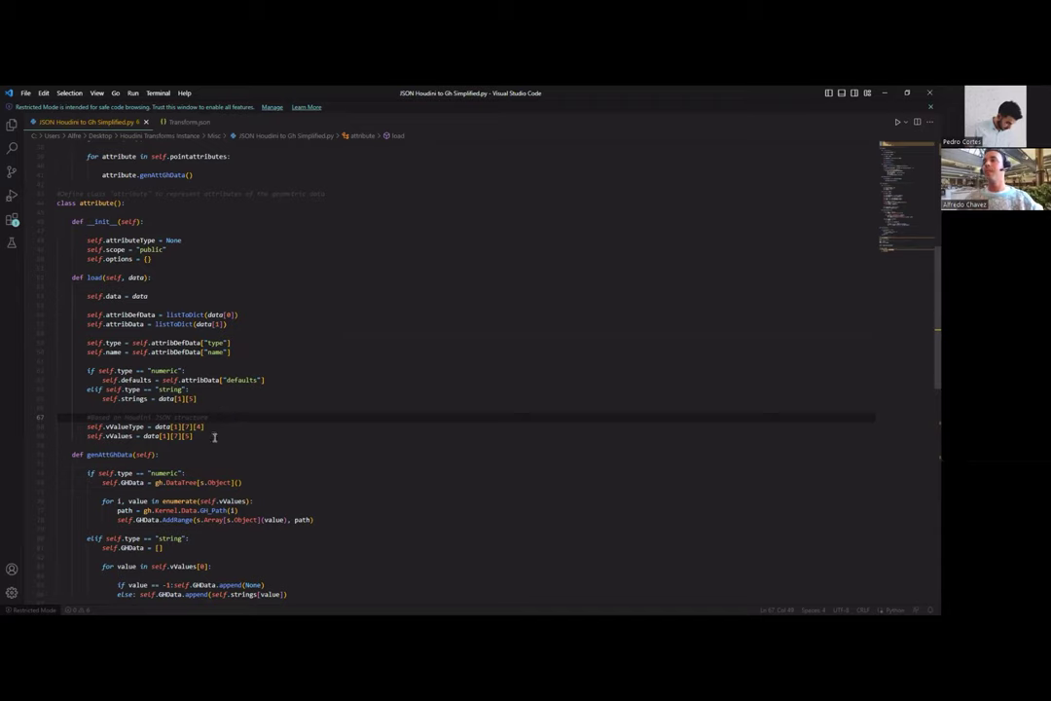
# Step: Highlight the vValueType and vValues assignments, then switch to the online JSON viewer and expand the orient attribute's array of tuples
pyautogui.moveTo(212, 435); pyautogui.dragTo(41, 426)
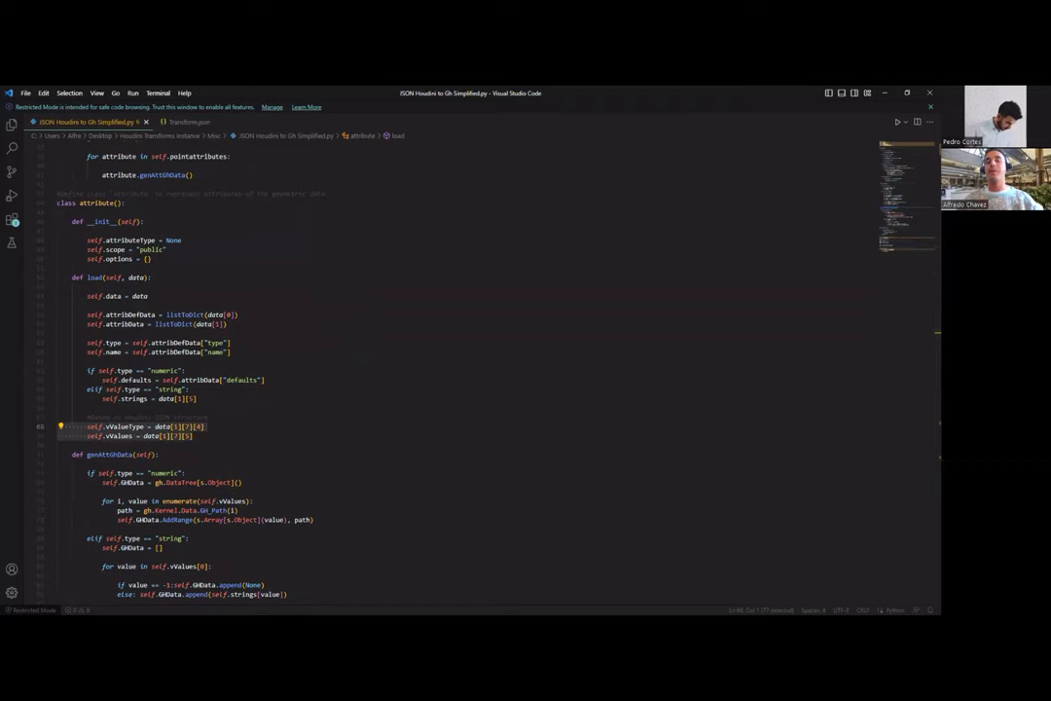
pyautogui.hotkey('alt', 'Tab')
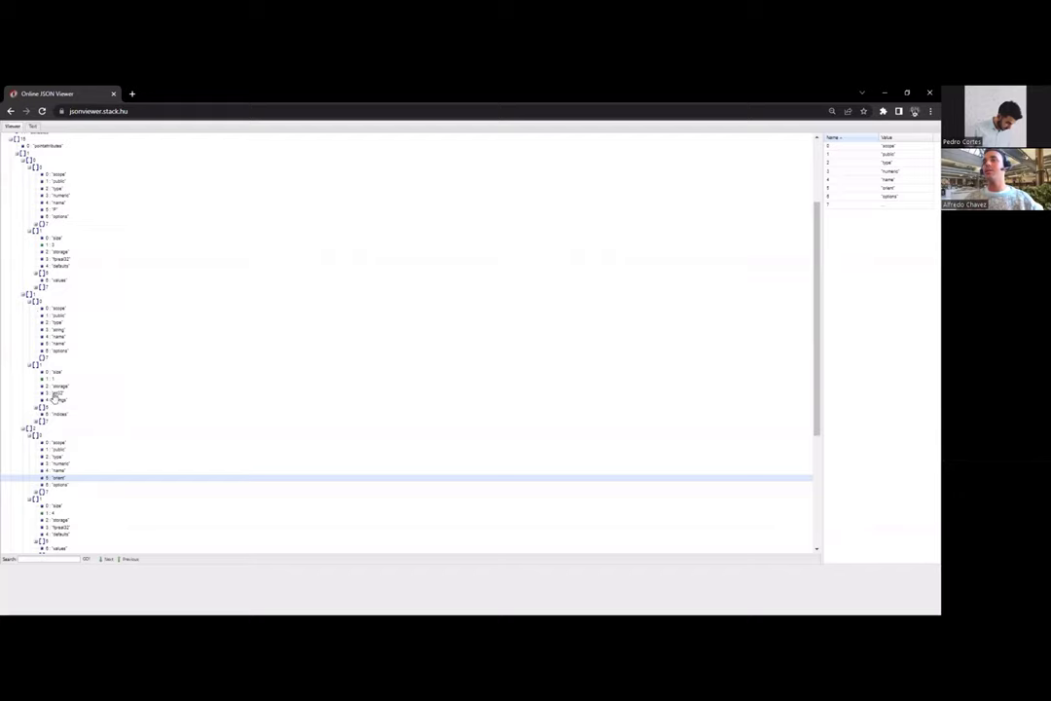
pyautogui.click(38, 494)
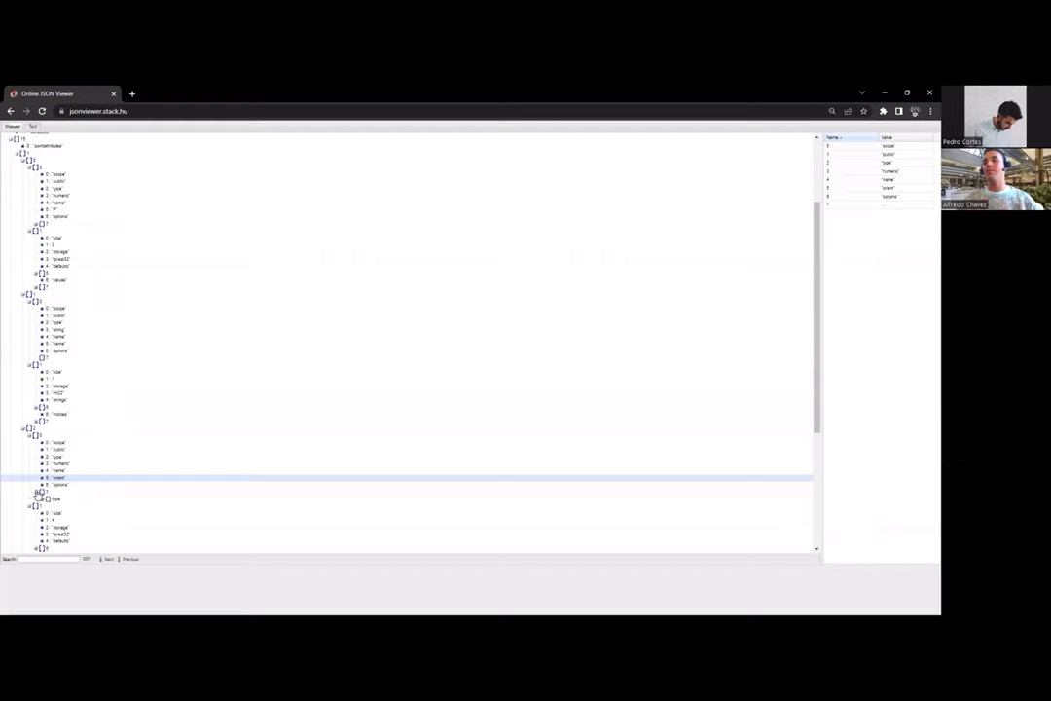
pyautogui.scroll(-2, 61, 464)
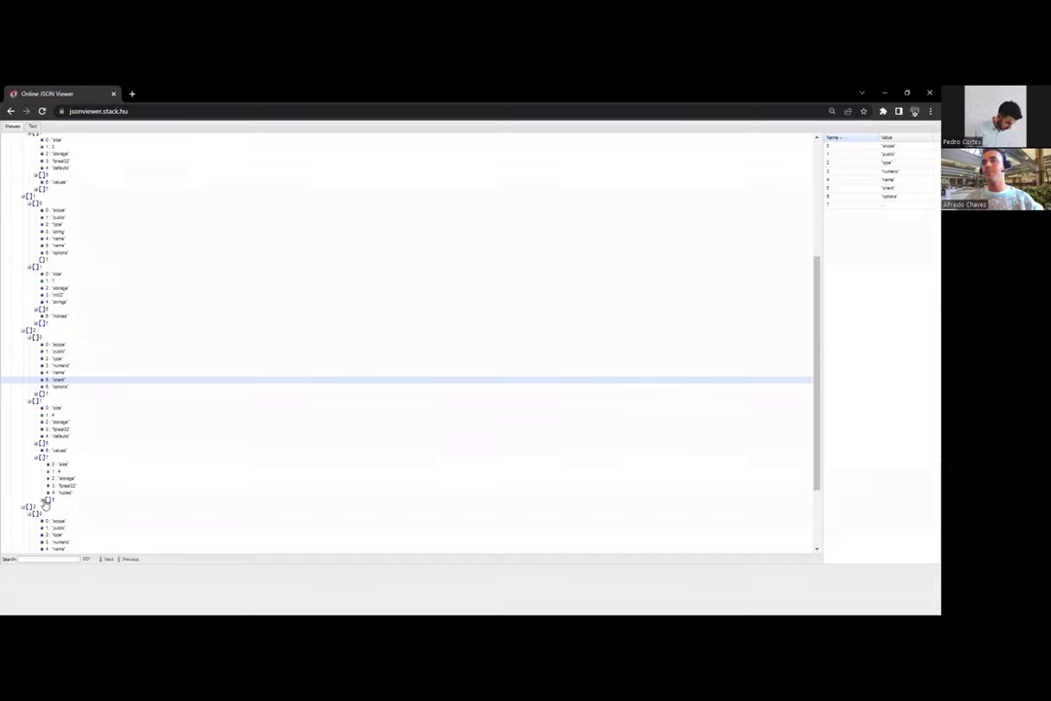
pyautogui.scroll(2, 38, 329)
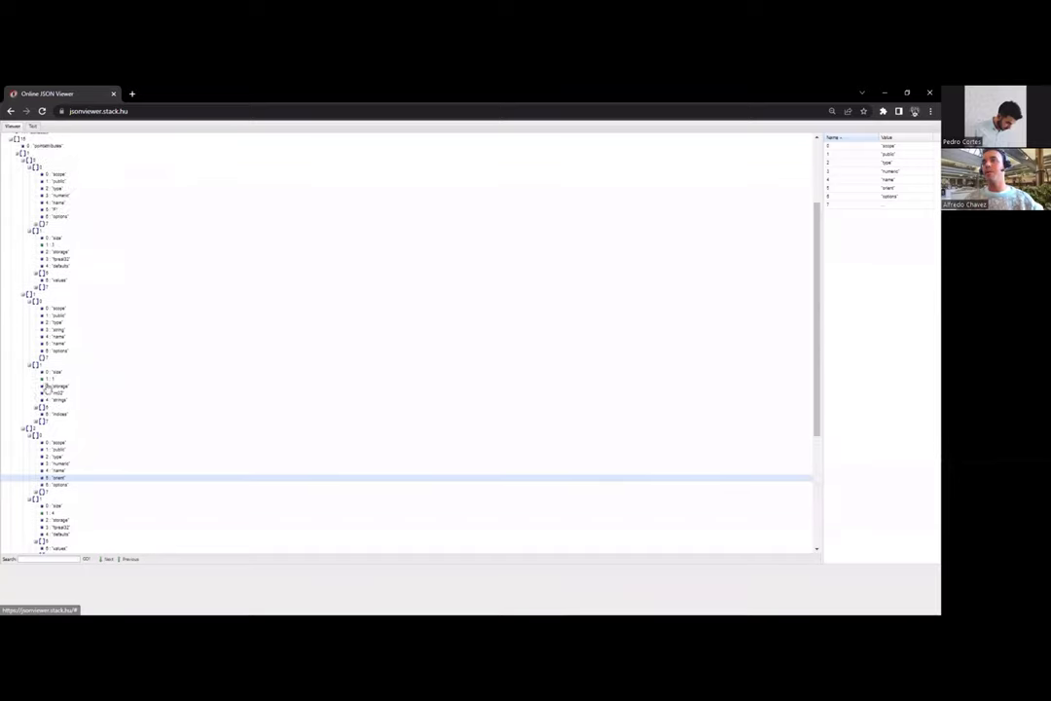
pyautogui.scroll(-1, 43, 432)
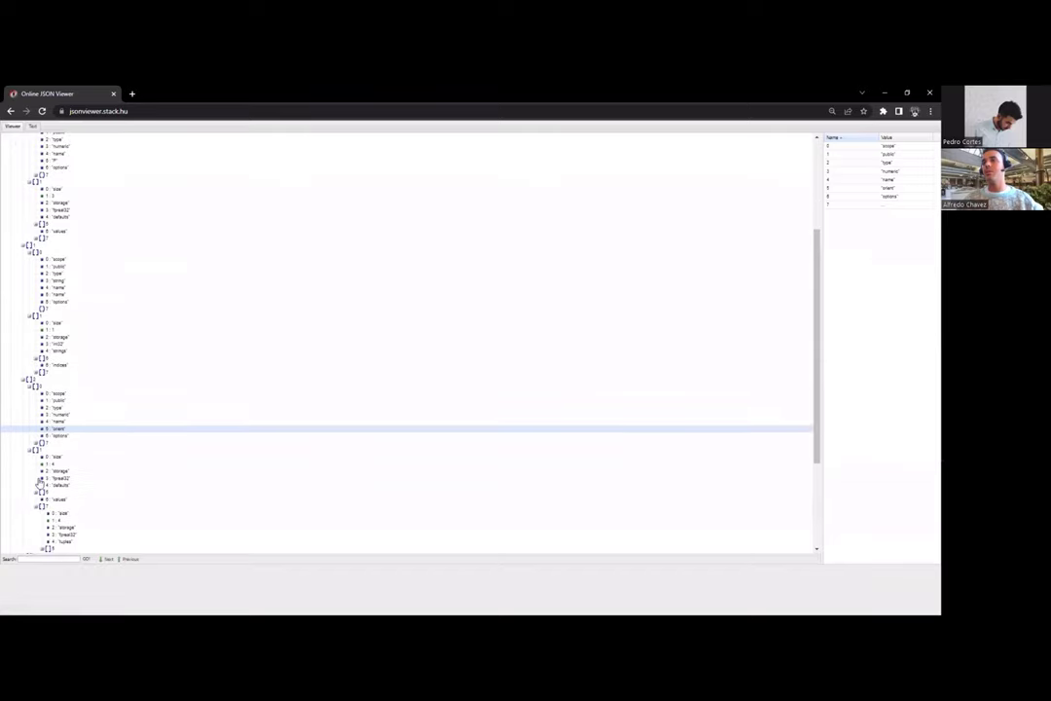
pyautogui.scroll(-1, 39, 498)
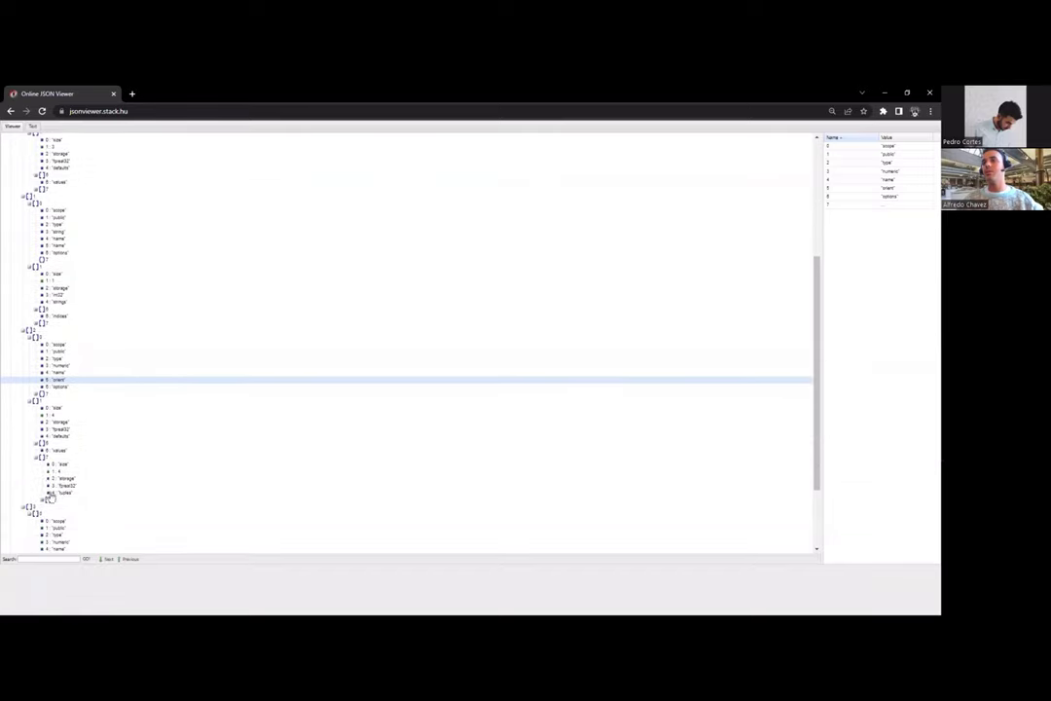
pyautogui.click(43, 500)
pyautogui.scroll(-2, 49, 409)
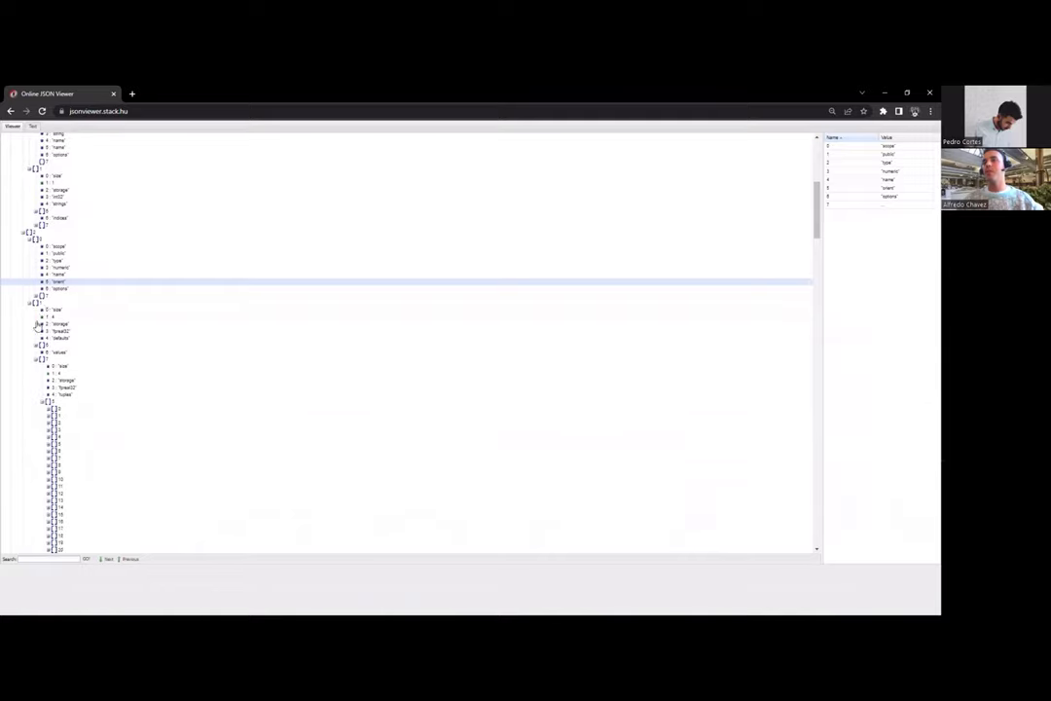
# Step: Trace the orient attribute's index path 1, 7, 5 through the JSON tree, inspect its first tuple, and select the "tuples" entry
pyautogui.click(38, 303)
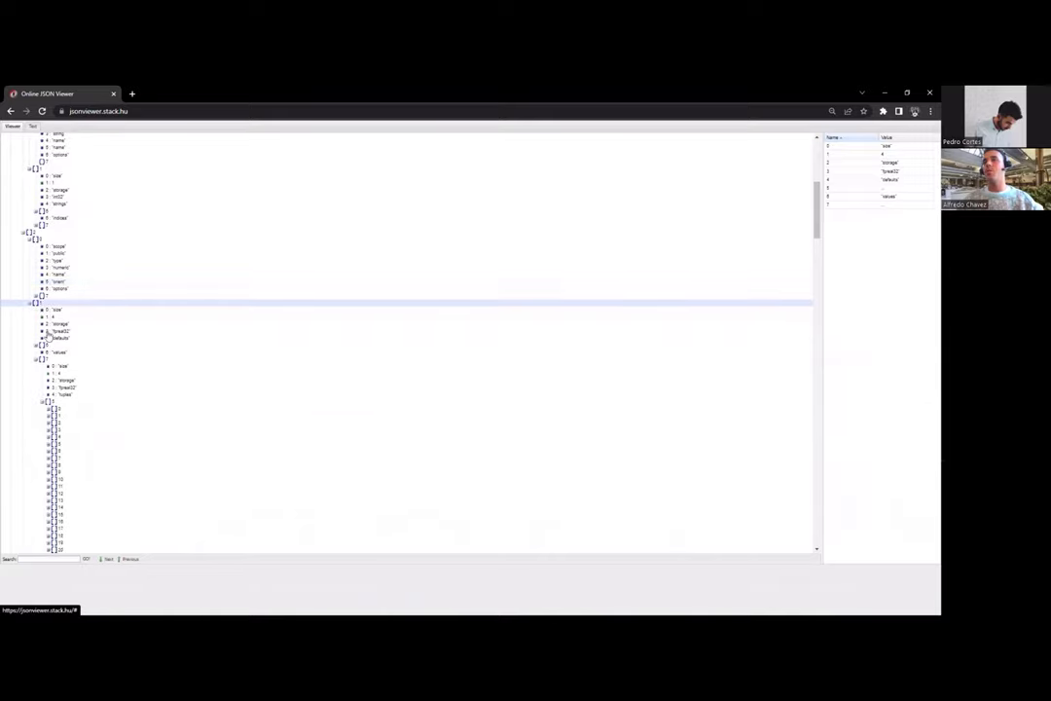
pyautogui.click(49, 360)
pyautogui.click(52, 401)
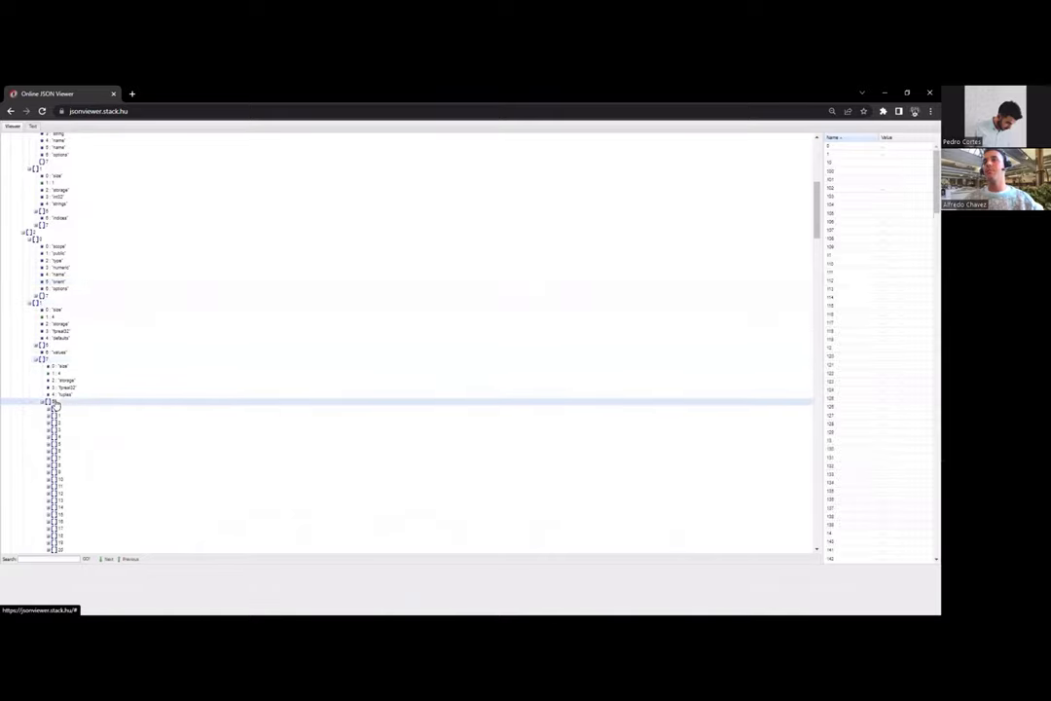
pyautogui.click(49, 410)
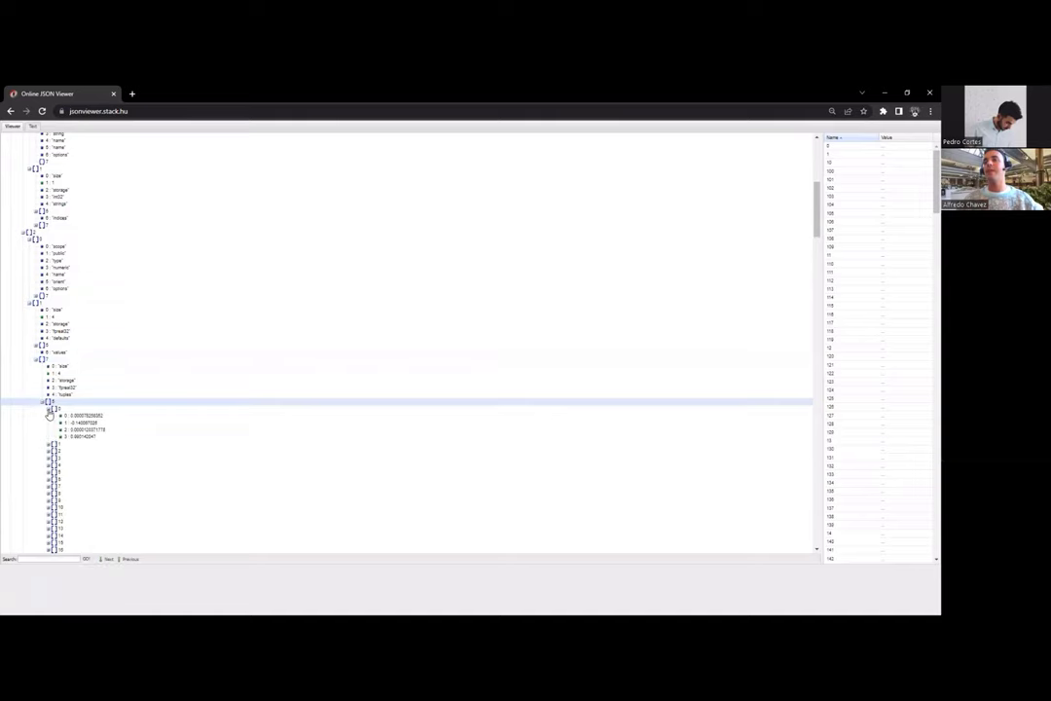
pyautogui.click(48, 410)
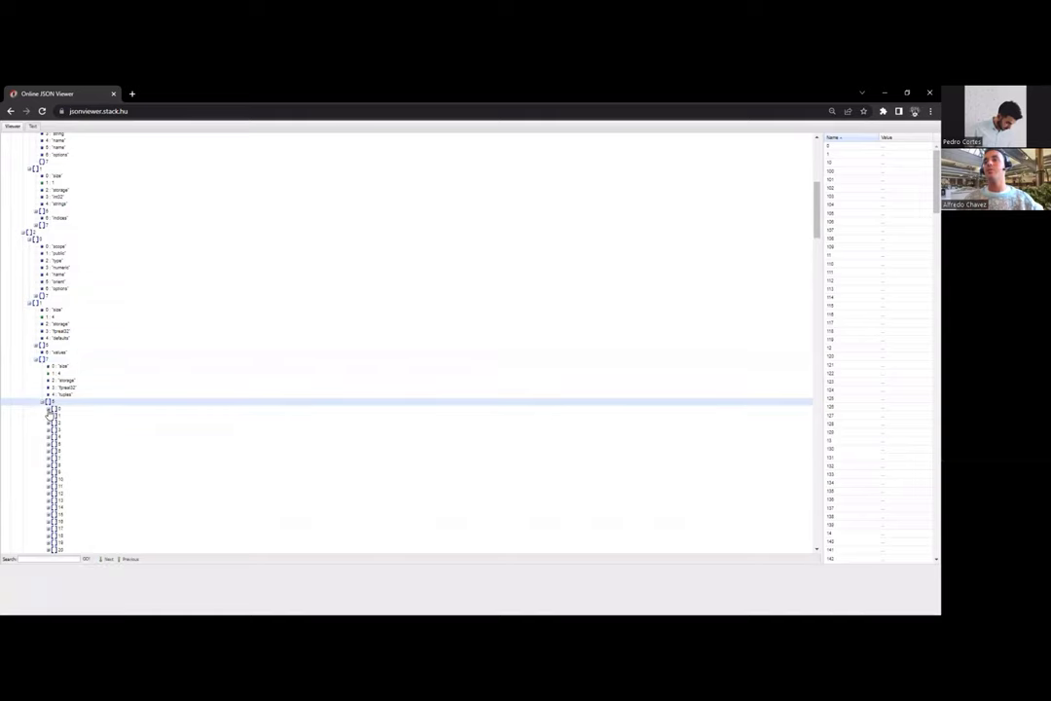
pyautogui.click(65, 396)
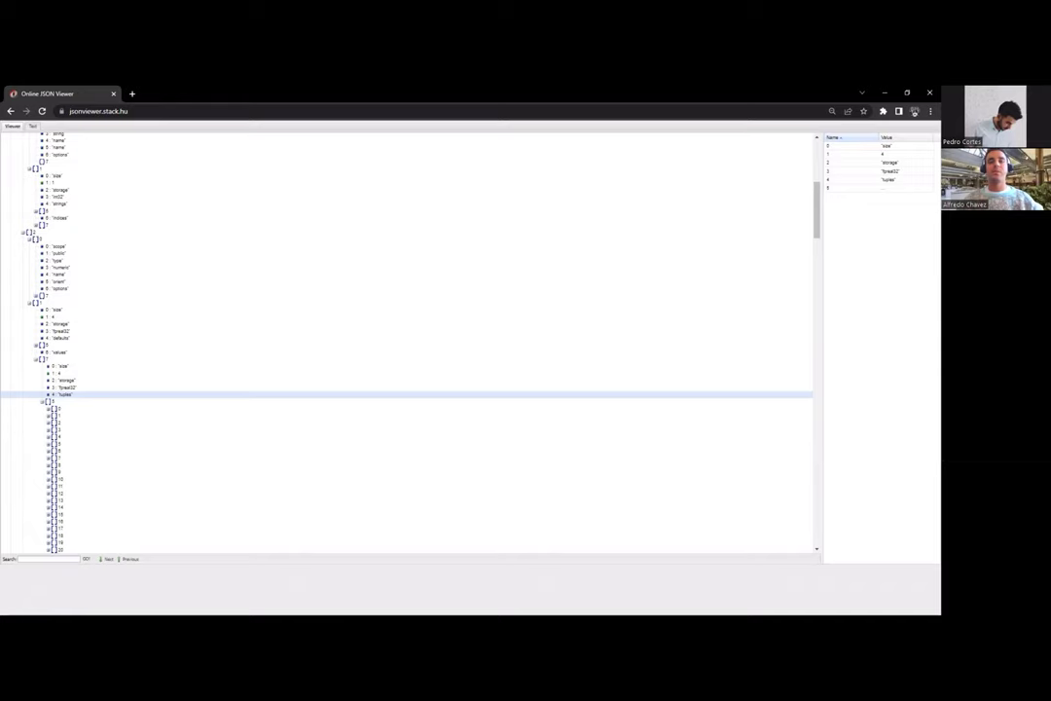
# Step: Switch back to the script in Visual Studio Code and highlight vValueType and the data reference in the vValues assignment
pyautogui.hotkey('alt', 'Tab')
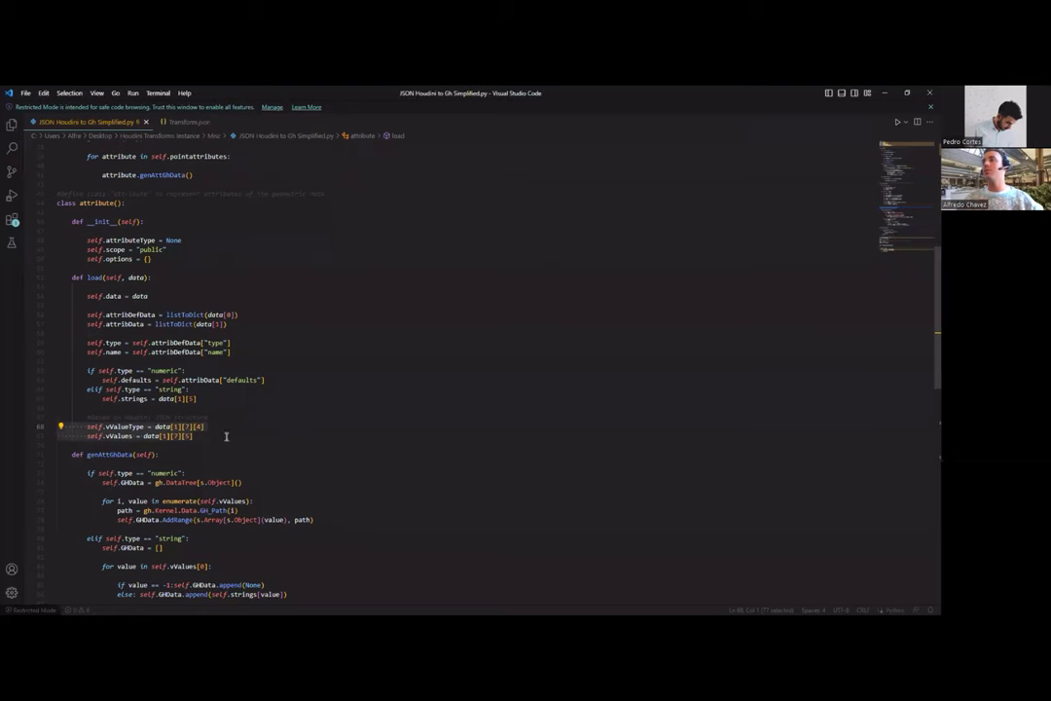
pyautogui.doubleClick(127, 427)
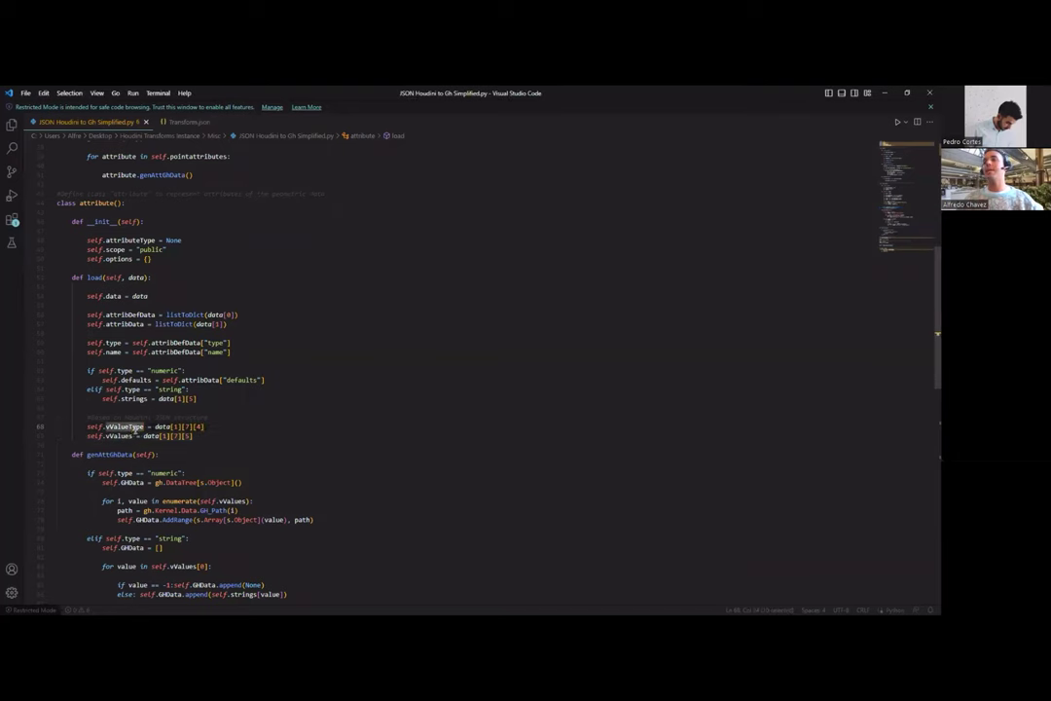
pyautogui.doubleClick(152, 436)
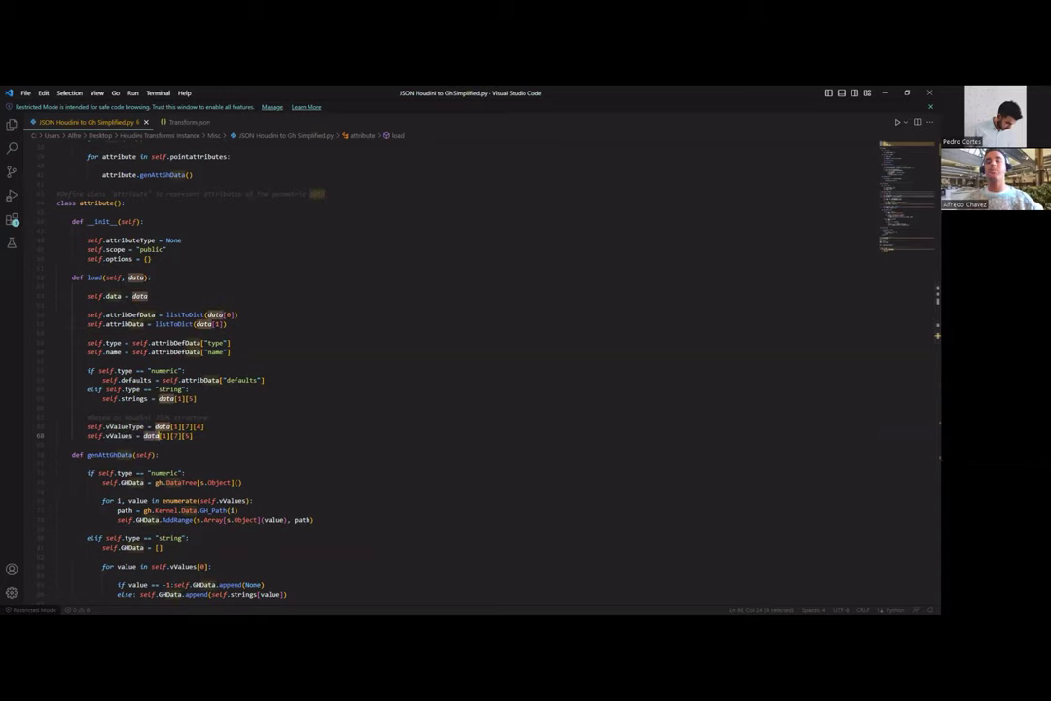
# Step: Return to the online JSON viewer, expand the first orient tuple, and select the index 5 array that contains it
pyautogui.hotkey('alt', 'Tab')
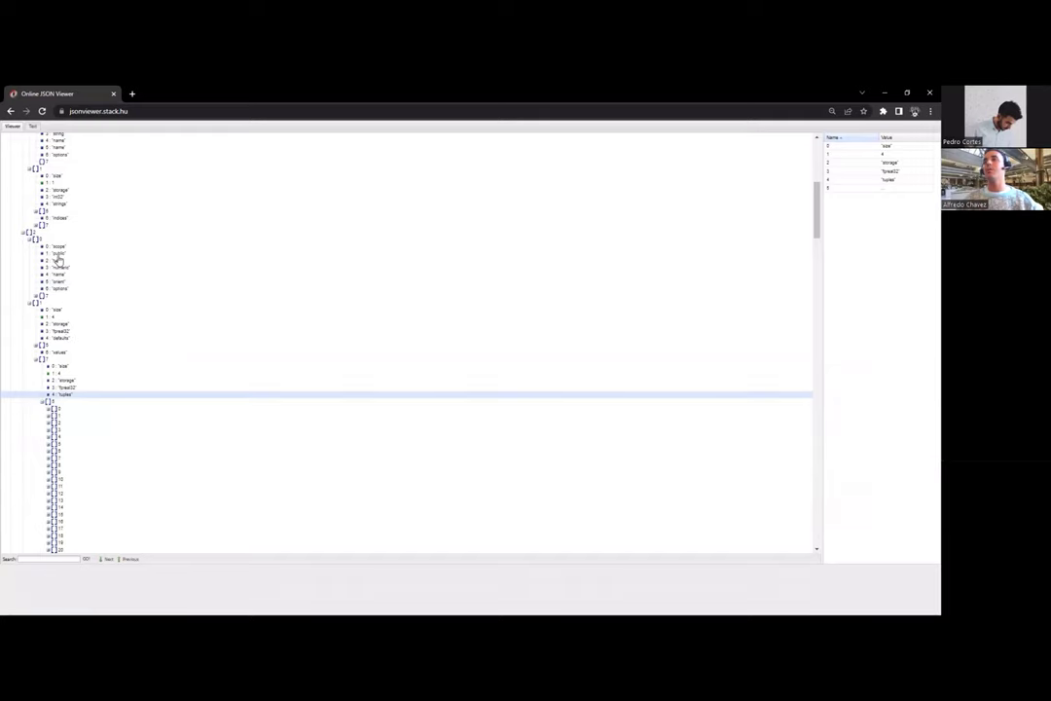
pyautogui.click(36, 295)
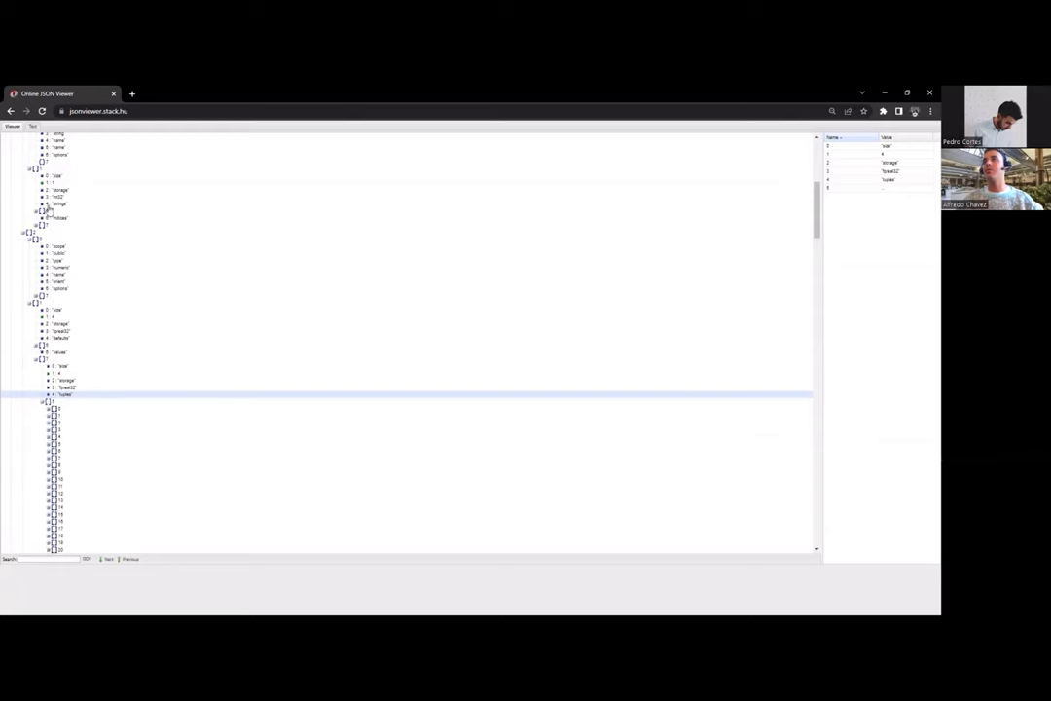
pyautogui.scroll(-1, 61, 358)
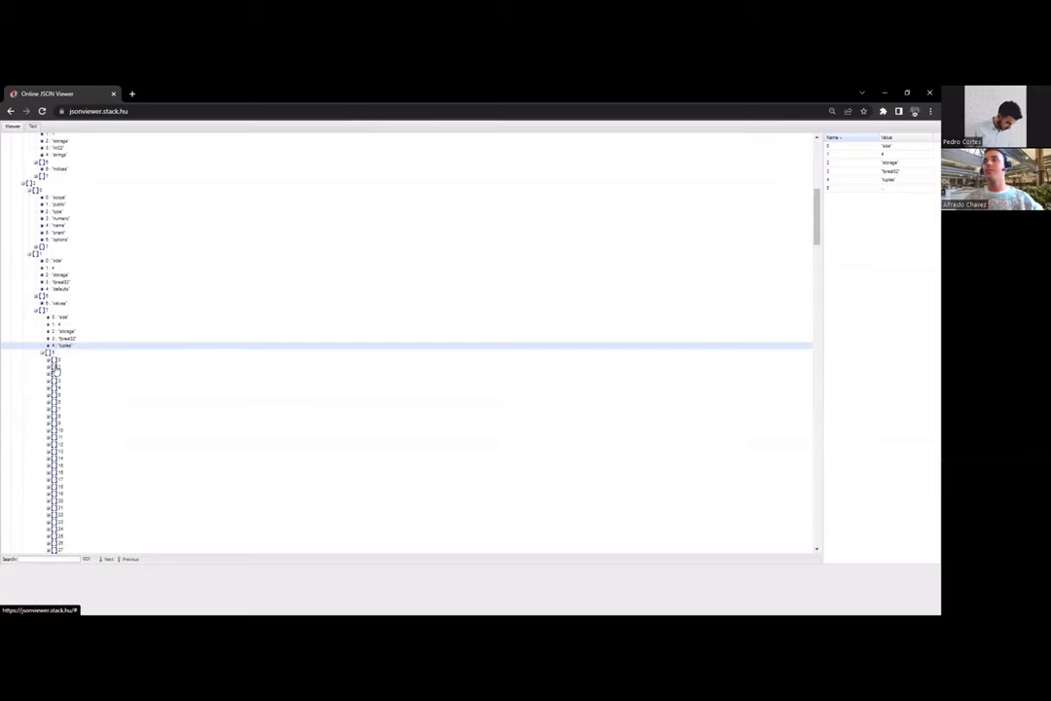
pyautogui.click(49, 360)
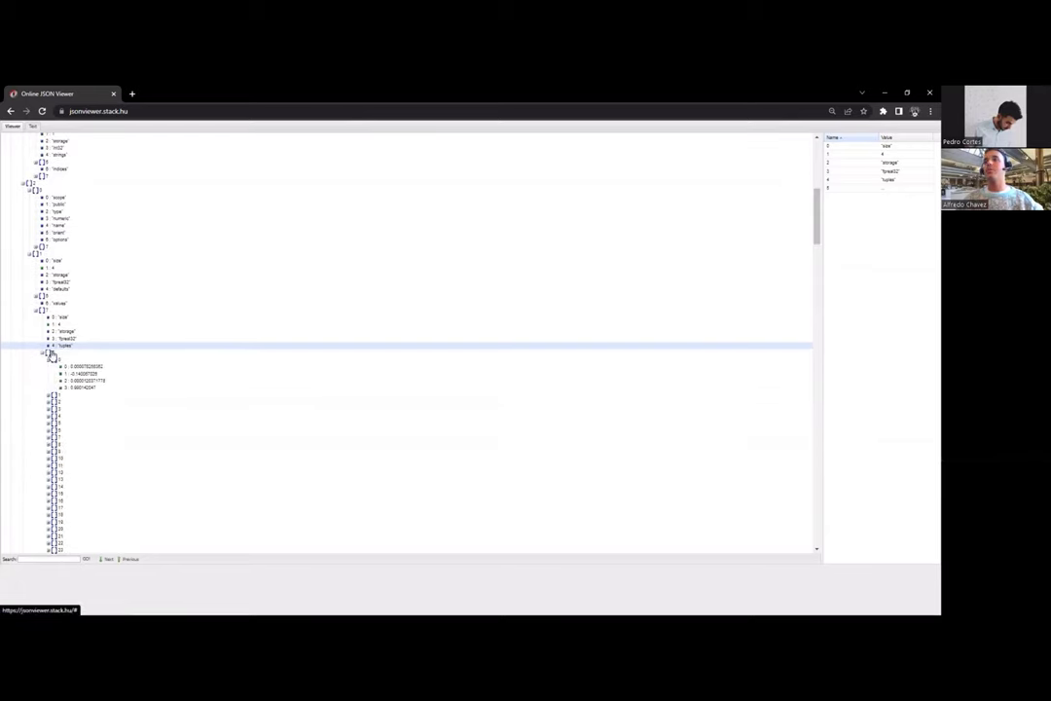
pyautogui.click(58, 352)
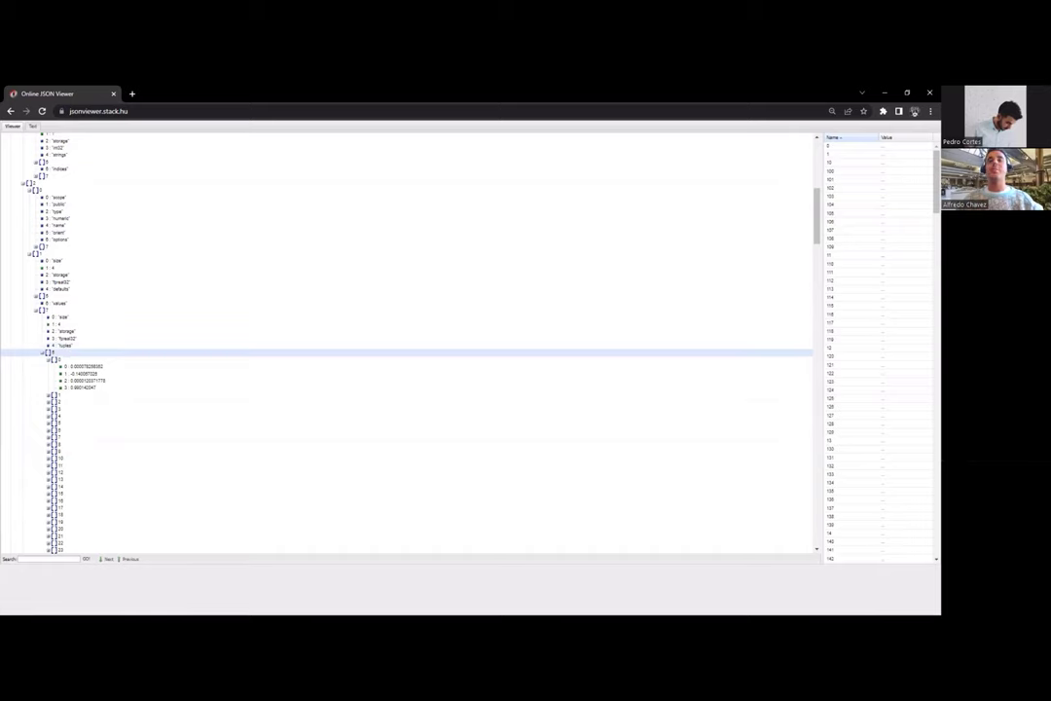
# Step: Go back to the Python script in Visual Studio Code and highlight the whole self.vValues assignment in the load method
pyautogui.hotkey('alt', 'Tab')
pyautogui.click(100, 426)
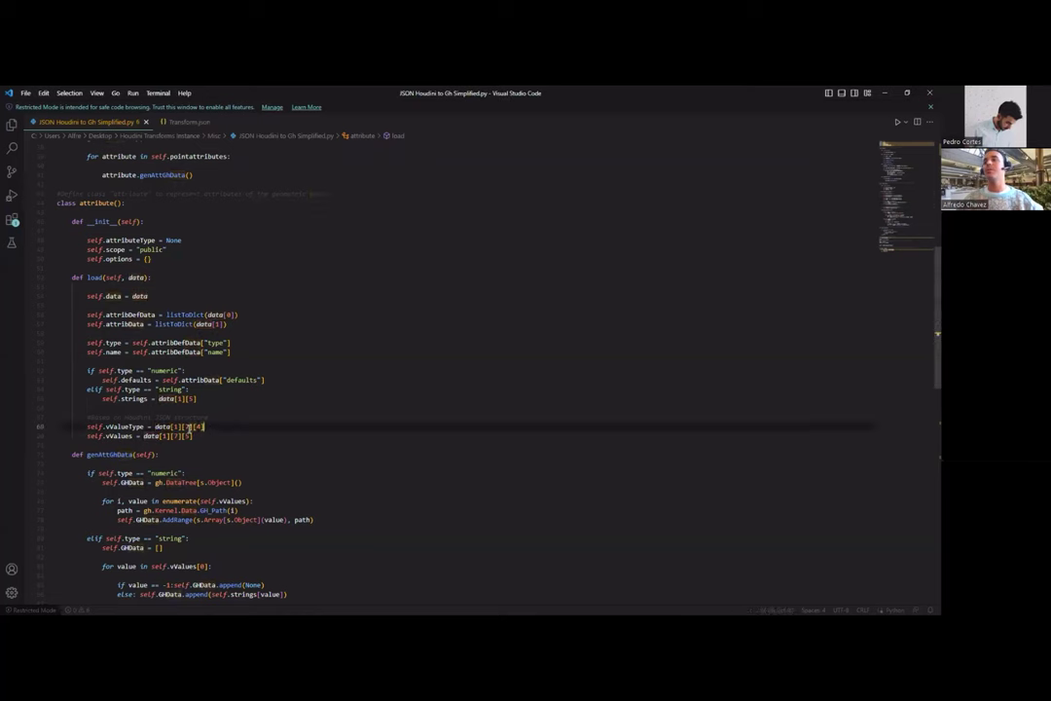
pyautogui.click(87, 435)
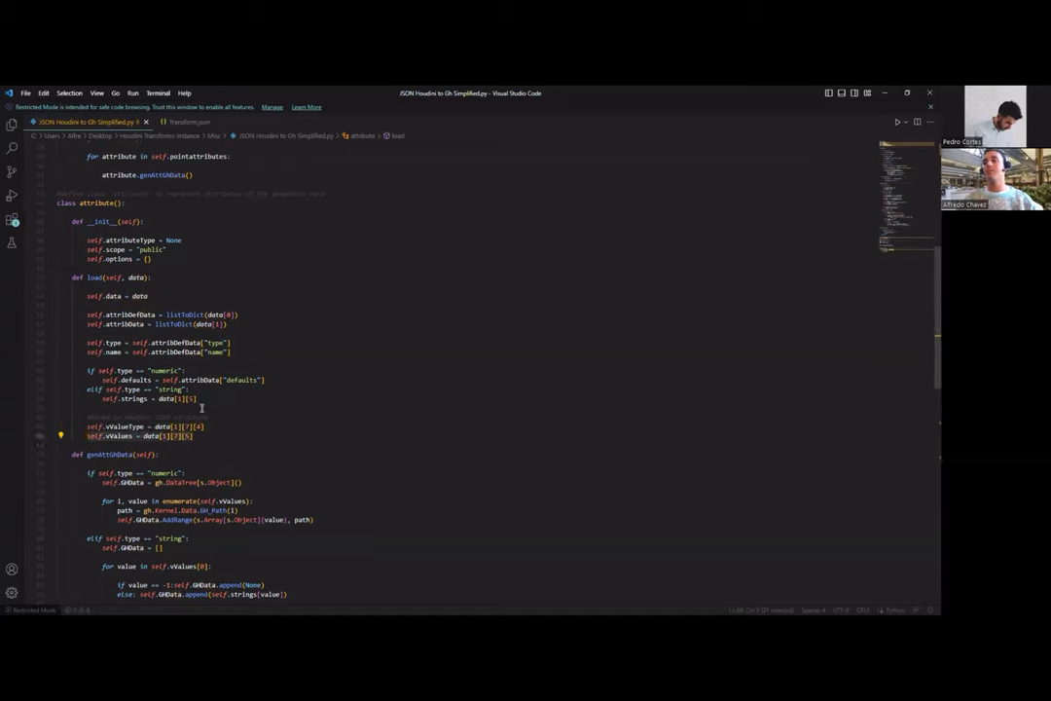
# Step: Examine the numeric type check in the load method and highlight the string branch that assigns self.strings
pyautogui.scroll(-1, 202, 409)
pyautogui.scroll(-1, 201, 373)
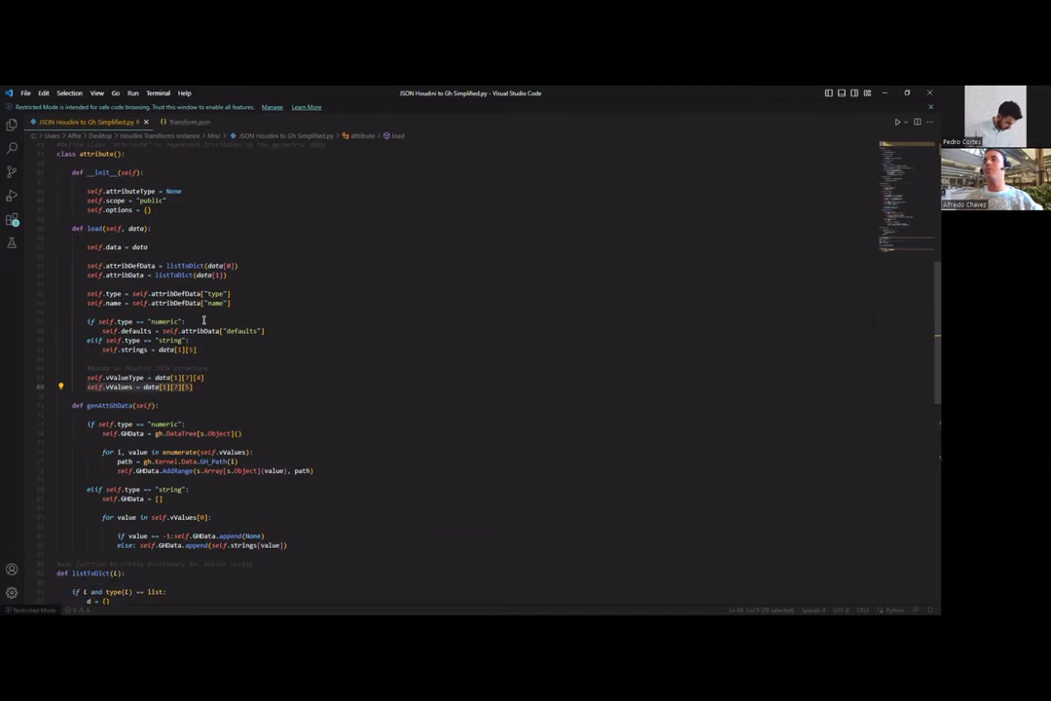
pyautogui.click(193, 322)
pyautogui.moveTo(102, 331); pyautogui.dragTo(82, 339)
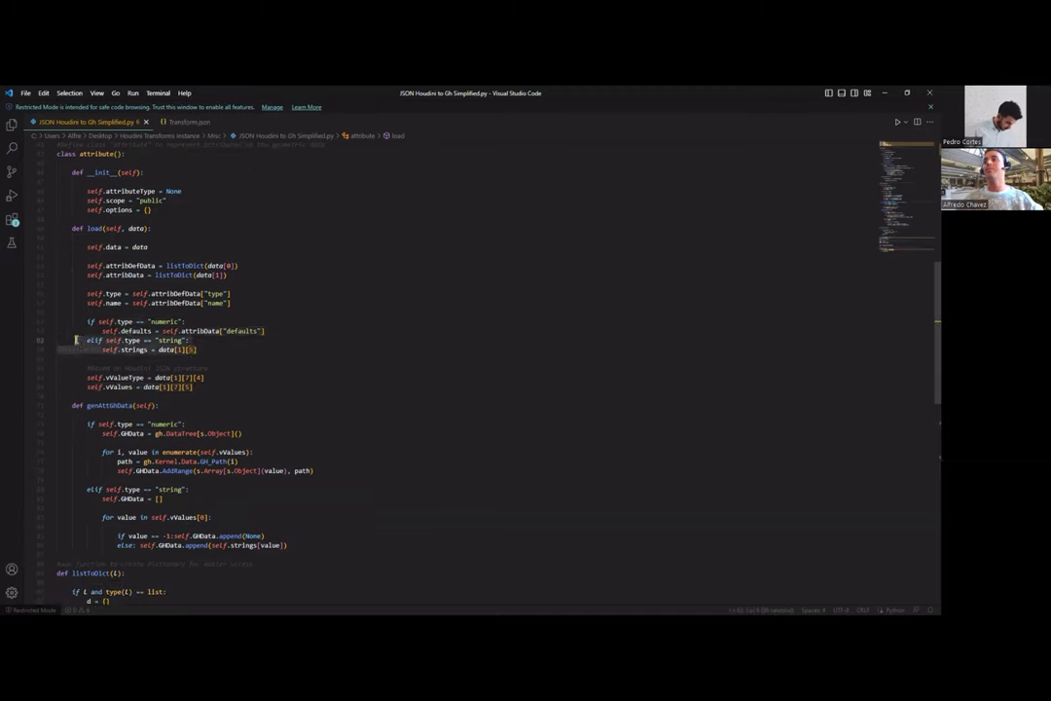
pyautogui.click(246, 350)
# Step: Examine the genAttGhData method's numeric branch, from the DataTree creation to the GH_Path built for each value
pyautogui.scroll(-1, 232, 345)
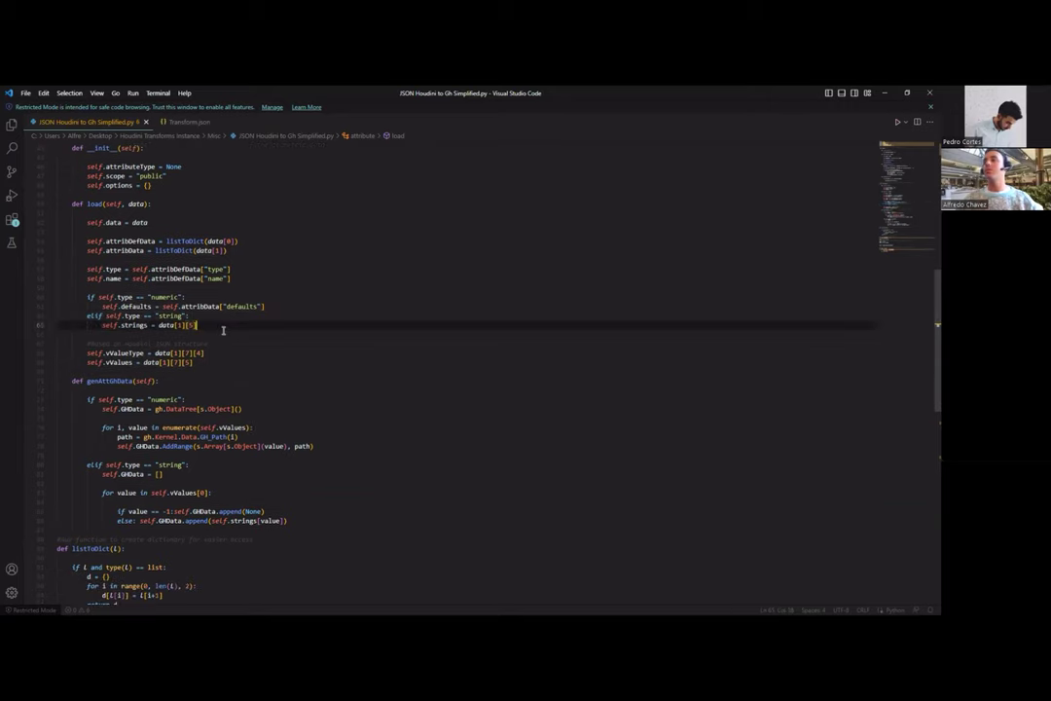
pyautogui.scroll(-1, 222, 331)
pyautogui.scroll(-1, 172, 351)
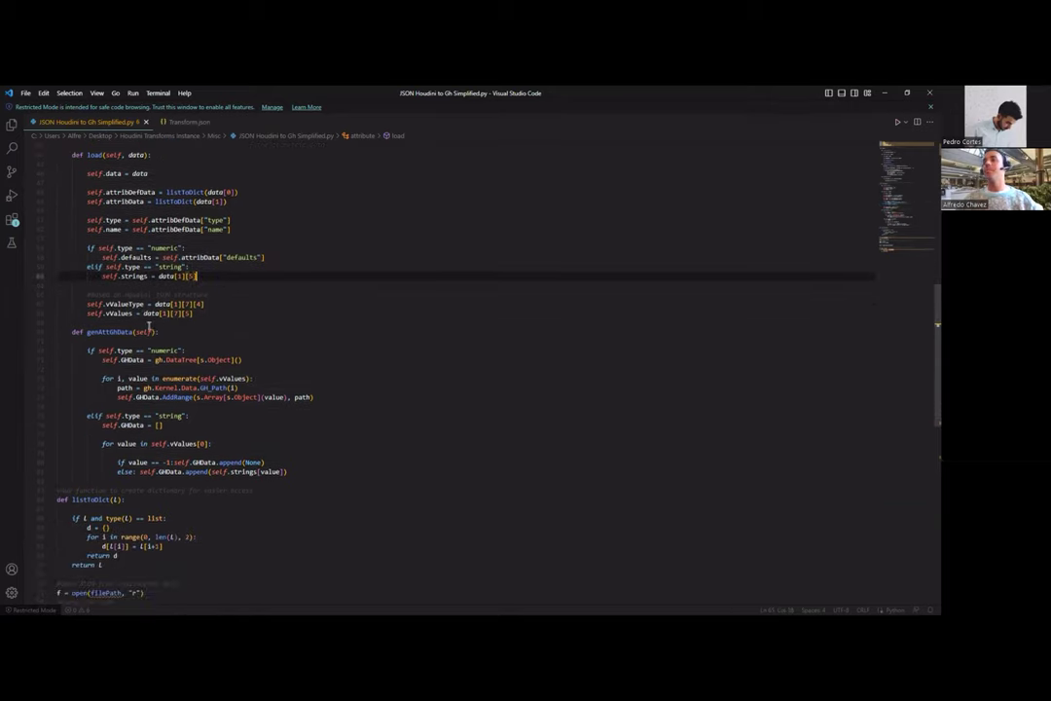
pyautogui.scroll(-1, 148, 327)
pyautogui.scroll(-1, 176, 350)
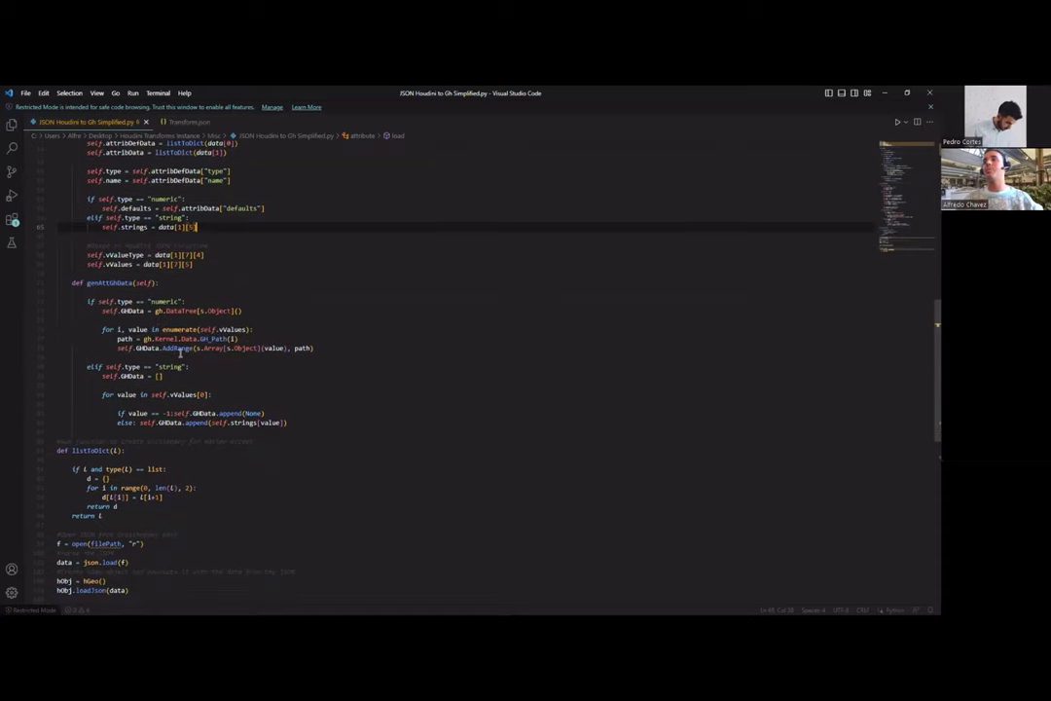
pyautogui.click(258, 310)
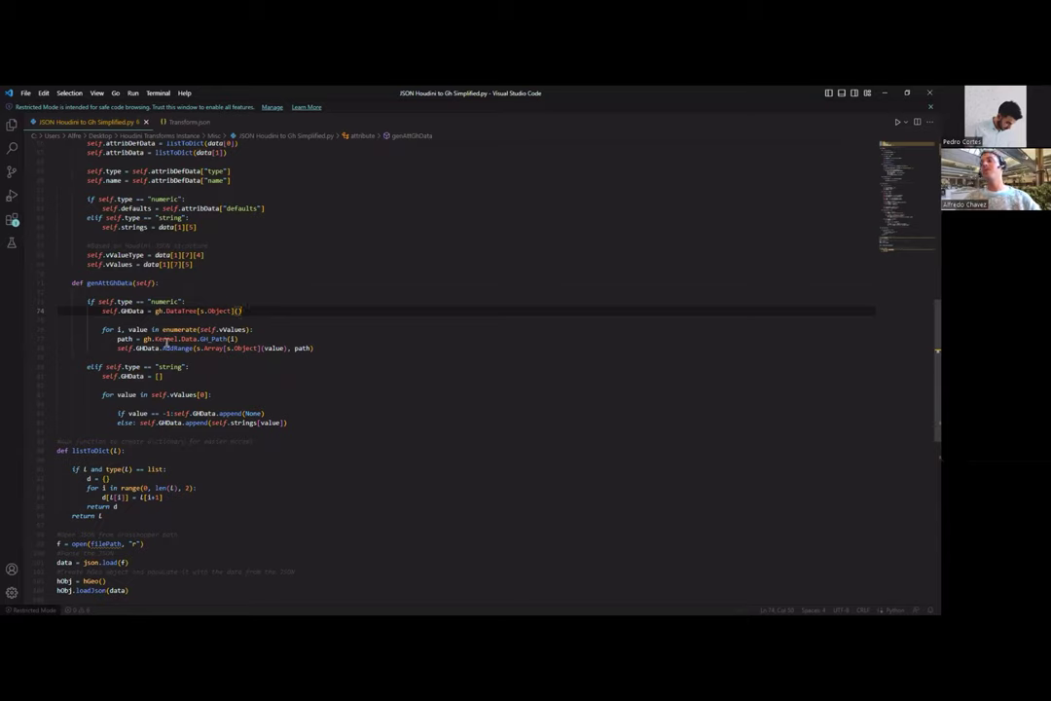
pyautogui.moveTo(143, 338); pyautogui.dragTo(223, 335)
pyautogui.press('End')
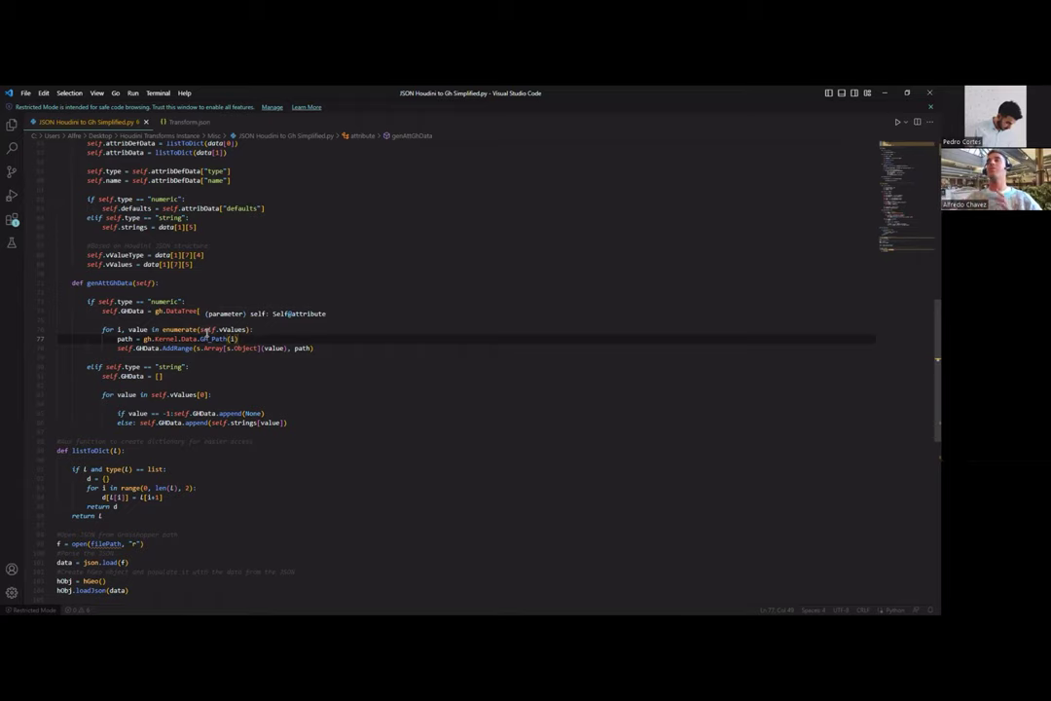
# Step: Highlight the script's closing block from the JSON opening comment to the attribute loop, then highlight filePath in the open call
pyautogui.scroll(-1, 232, 347)
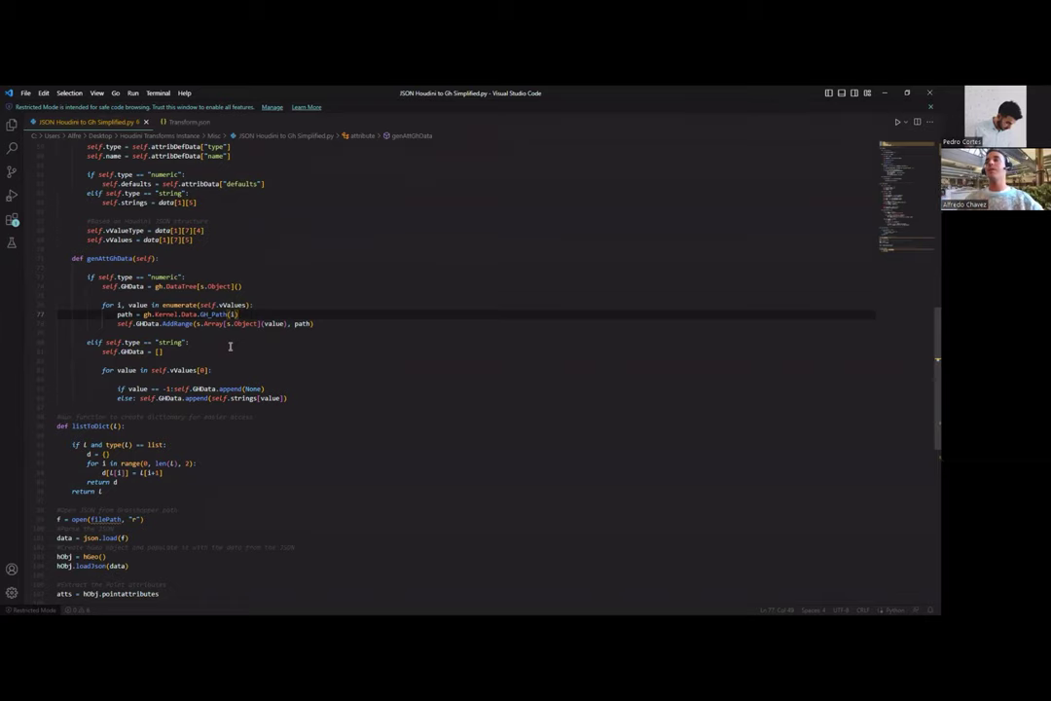
pyautogui.scroll(-1, 230, 344)
pyautogui.scroll(-3, 222, 340)
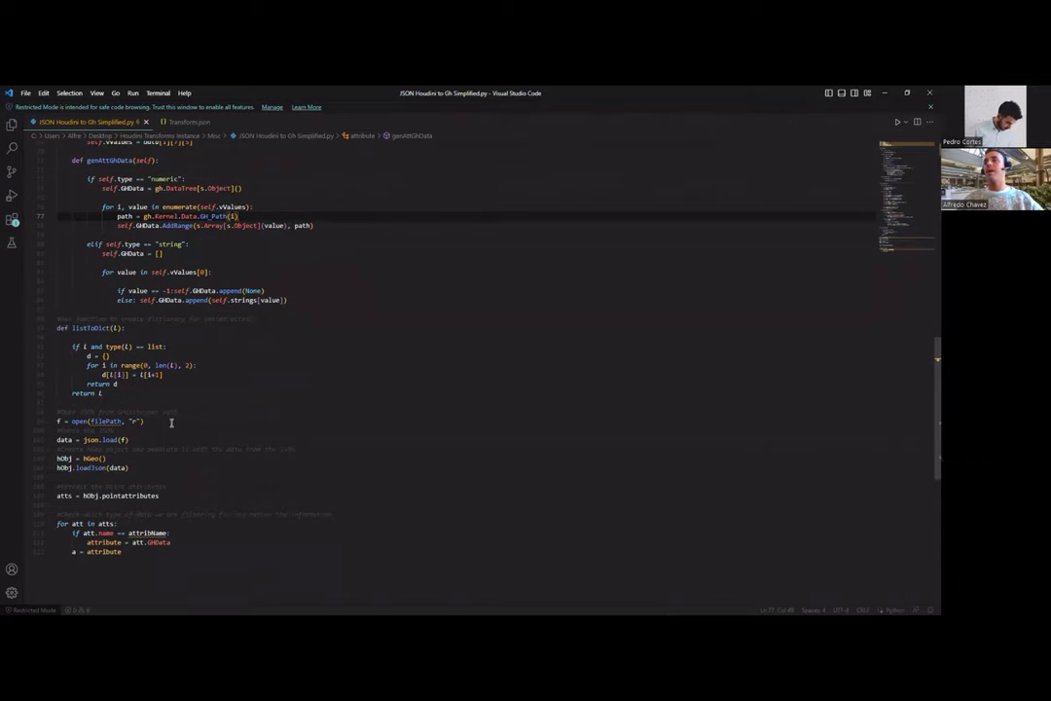
pyautogui.scroll(-1, 159, 420)
pyautogui.moveTo(272, 542); pyautogui.dragTo(22, 386)
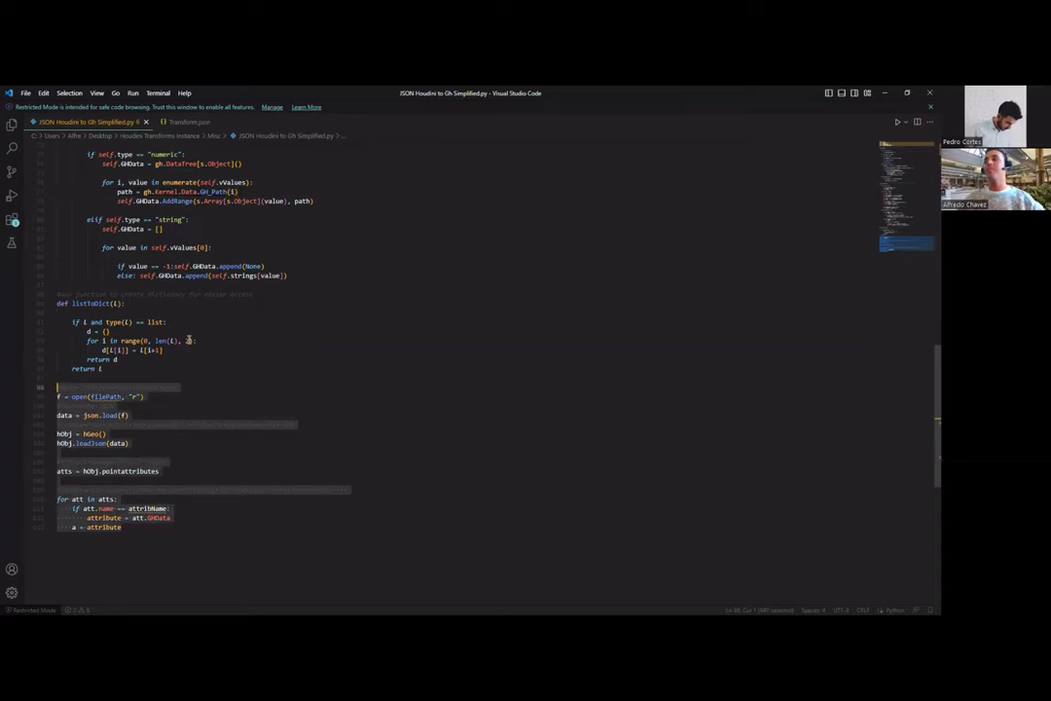
pyautogui.click(181, 388)
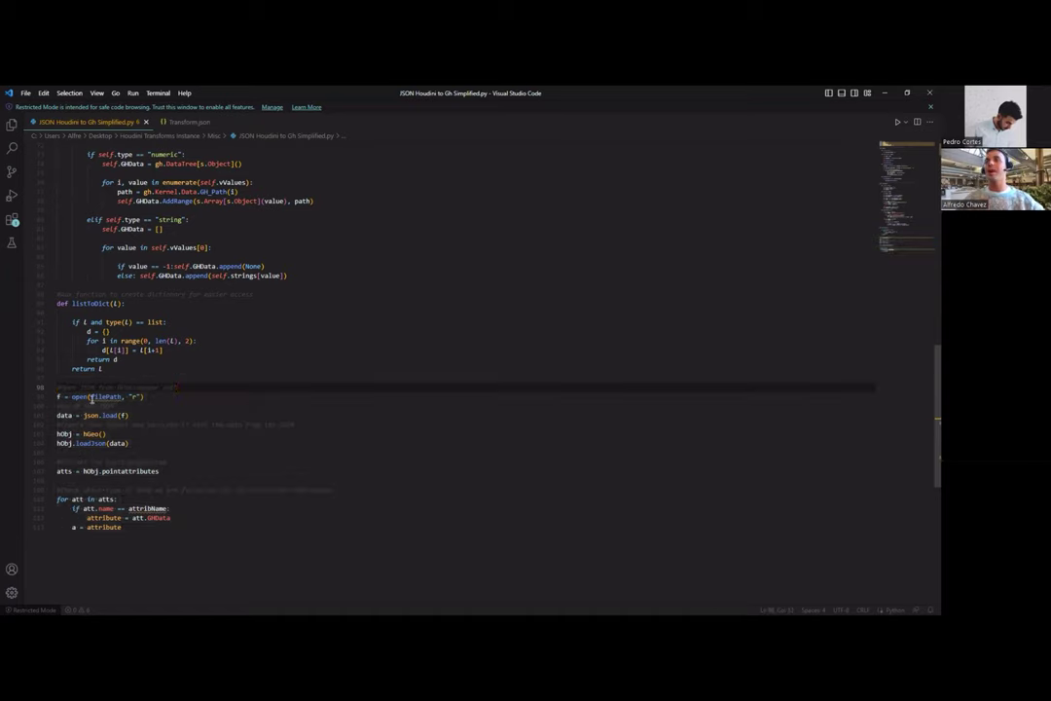
pyautogui.doubleClick(105, 396)
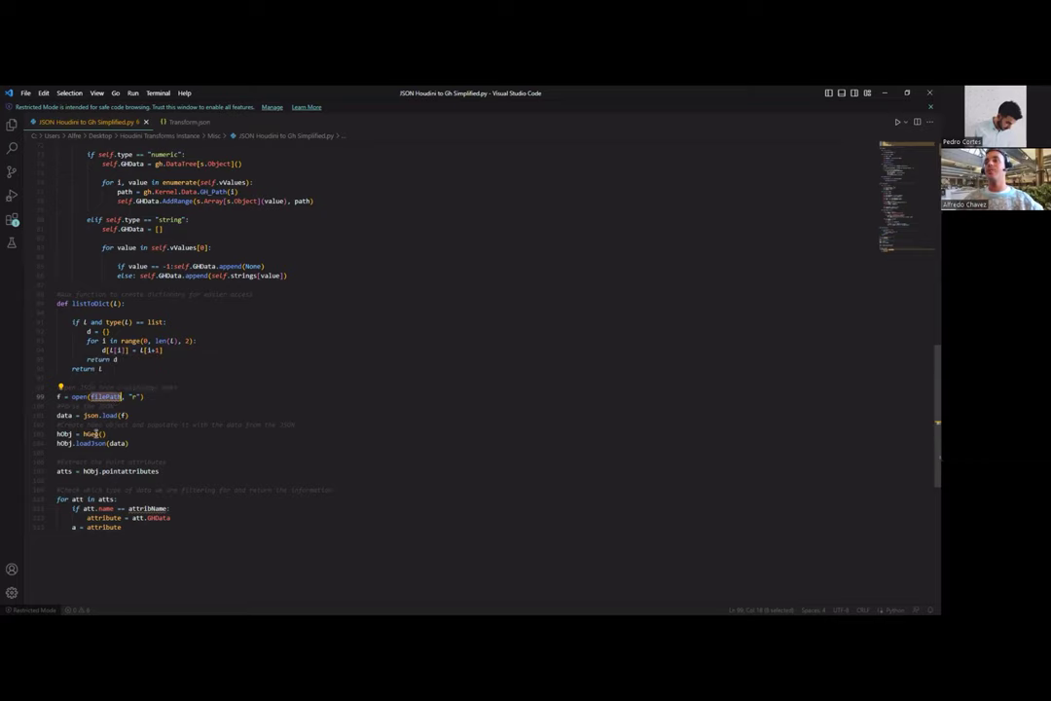
# Step: Examine the hGeo object creation and loadJson(data) call, then highlight hObj.pointattributes in the atts assignment
pyautogui.doubleClick(65, 433)
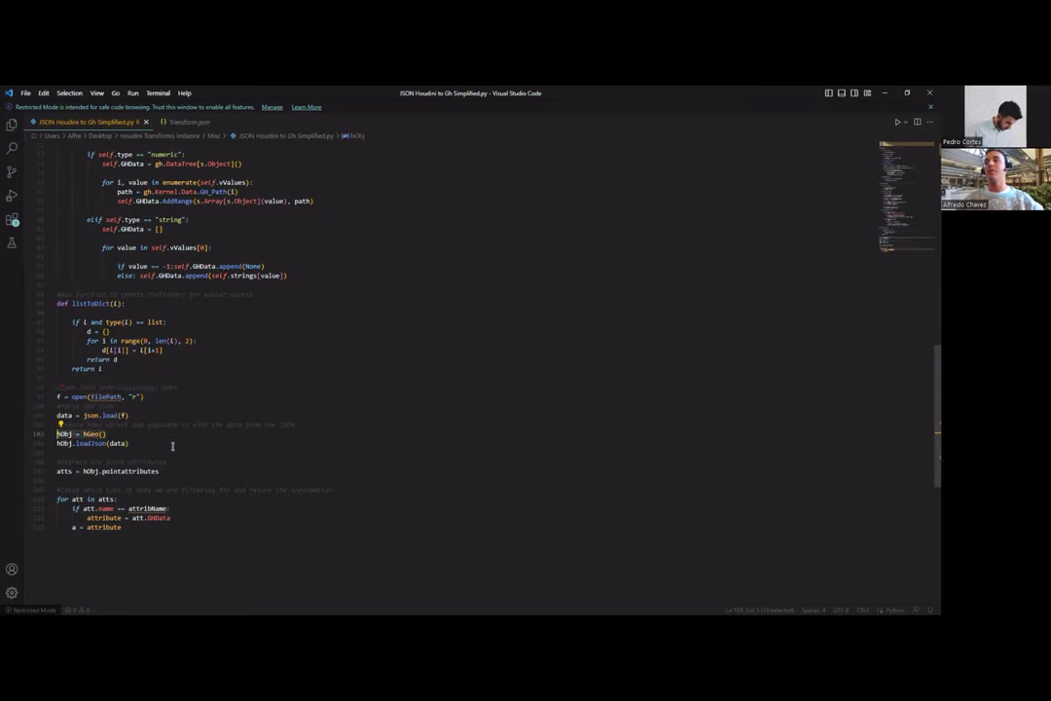
pyautogui.moveTo(139, 443); pyautogui.dragTo(76, 443)
pyautogui.click(135, 434)
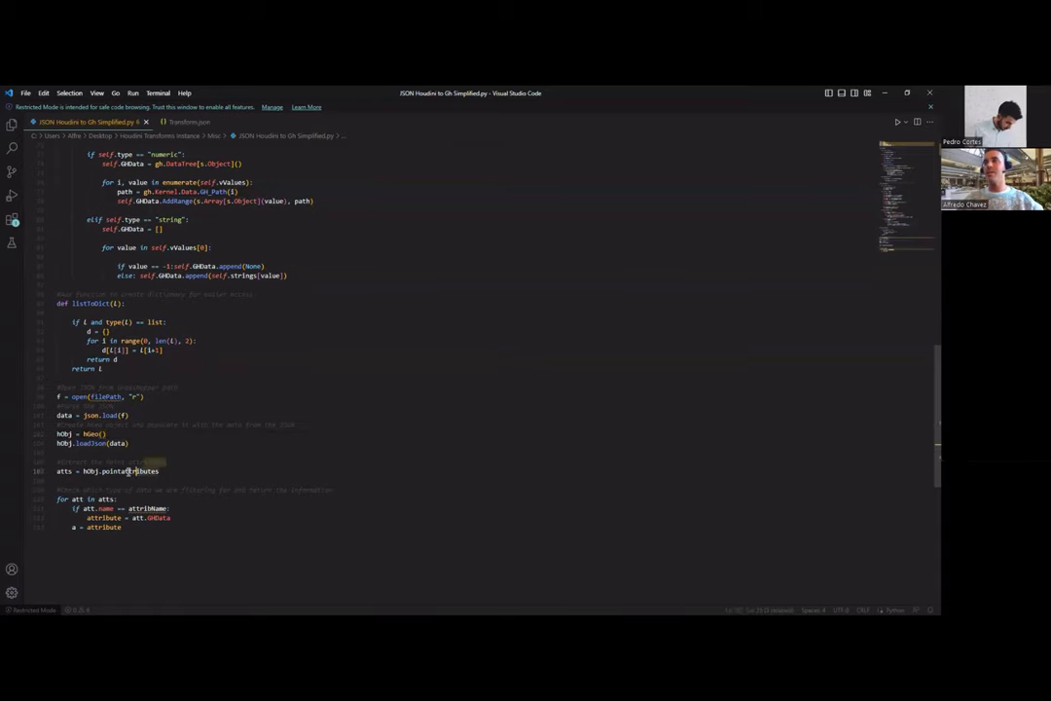
pyautogui.click(83, 471)
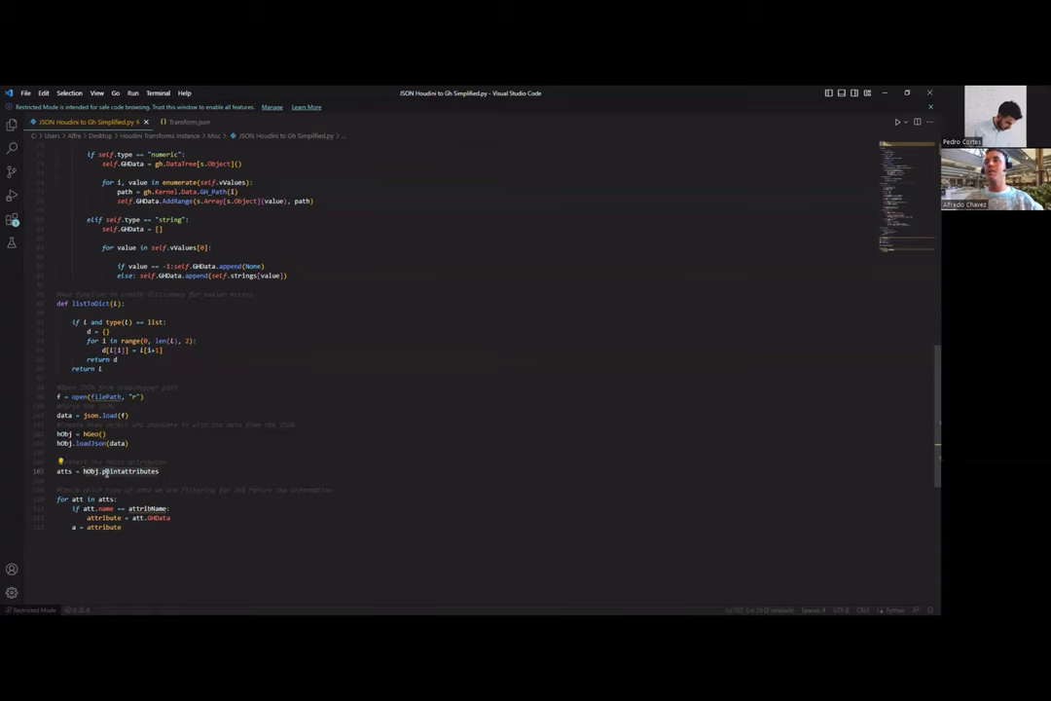
pyautogui.moveTo(104, 471); pyautogui.dragTo(158, 471)
pyautogui.click(173, 471)
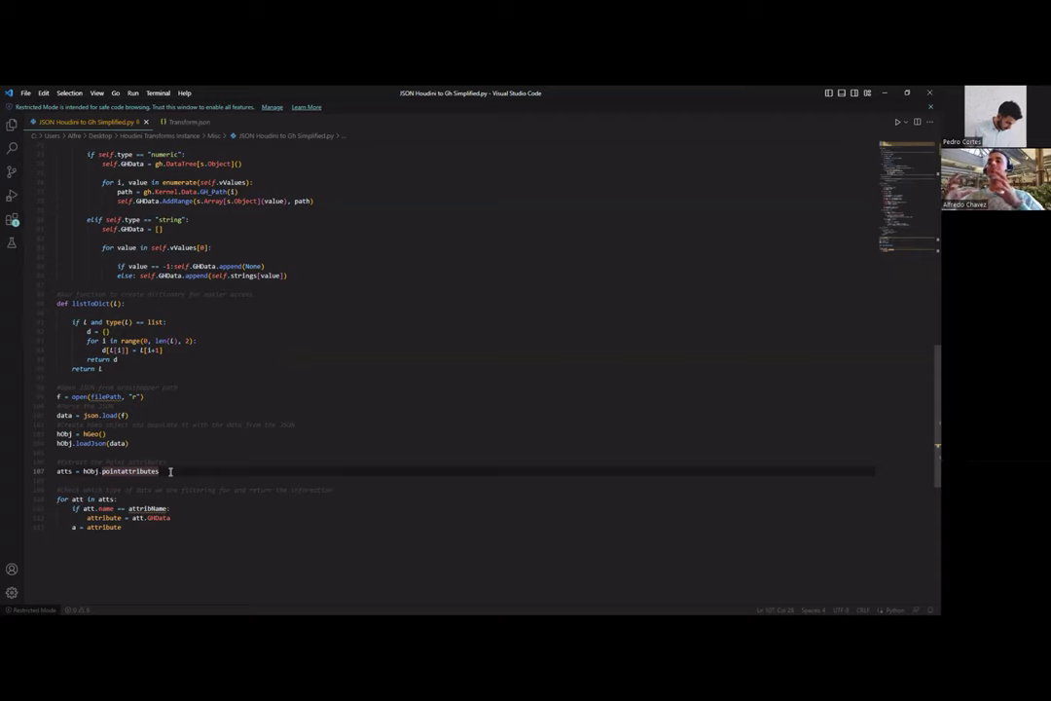
# Step: Examine the closing attribute loop, highlighting the atts variable and going to the condition that compares att.name with attribName
pyautogui.click(121, 499)
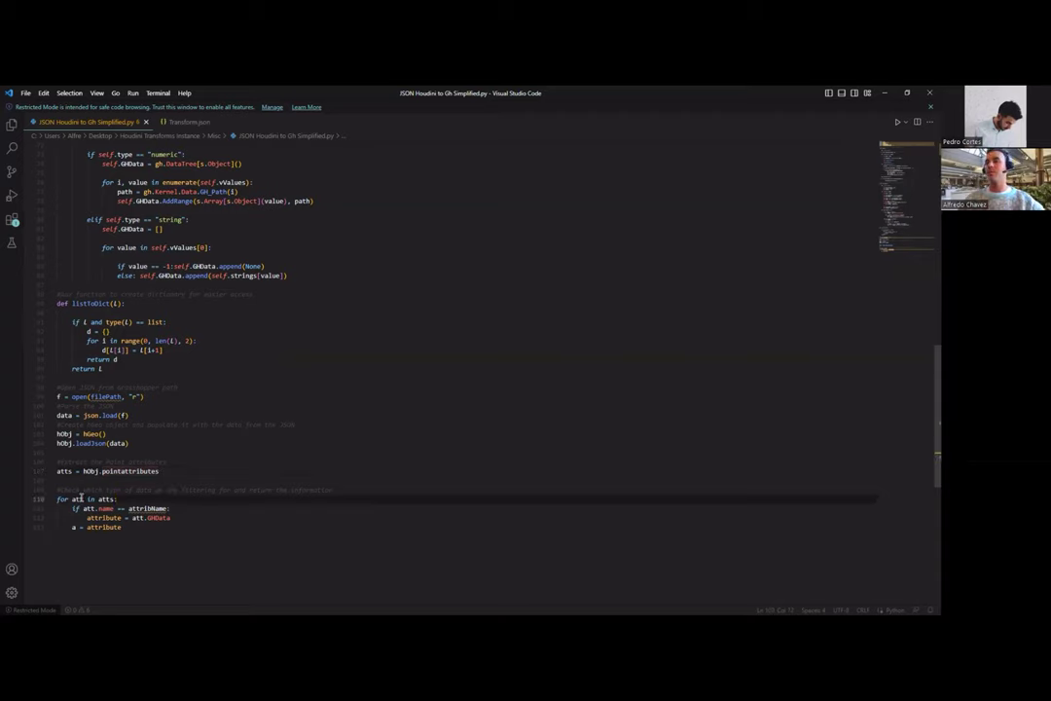
pyautogui.doubleClick(64, 471)
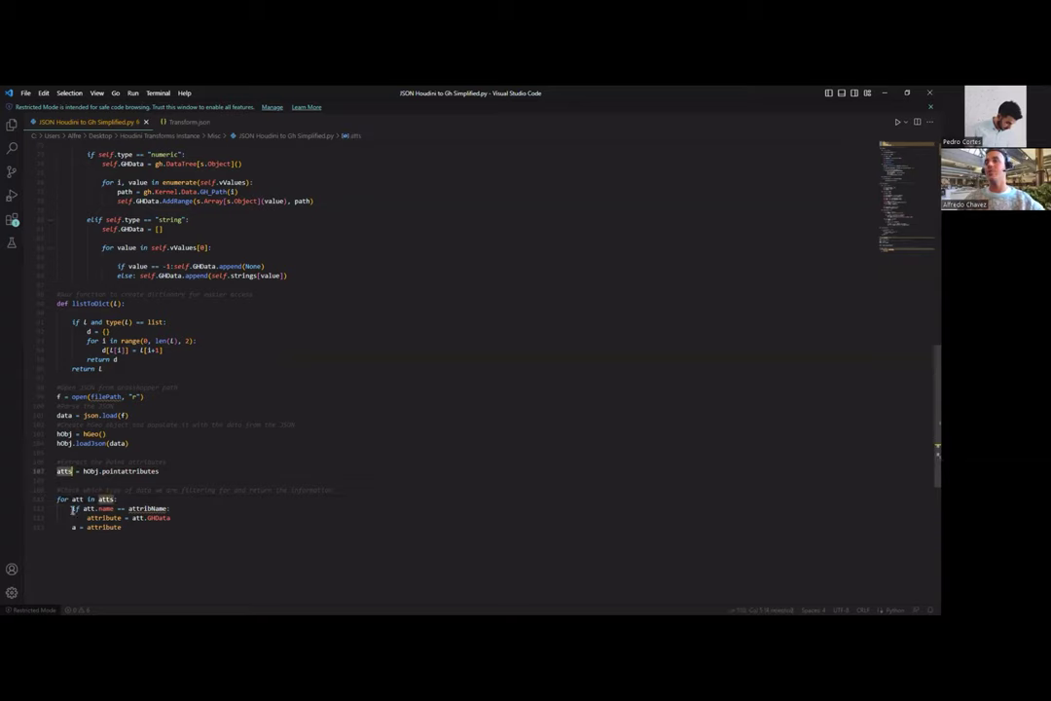
pyautogui.click(171, 509)
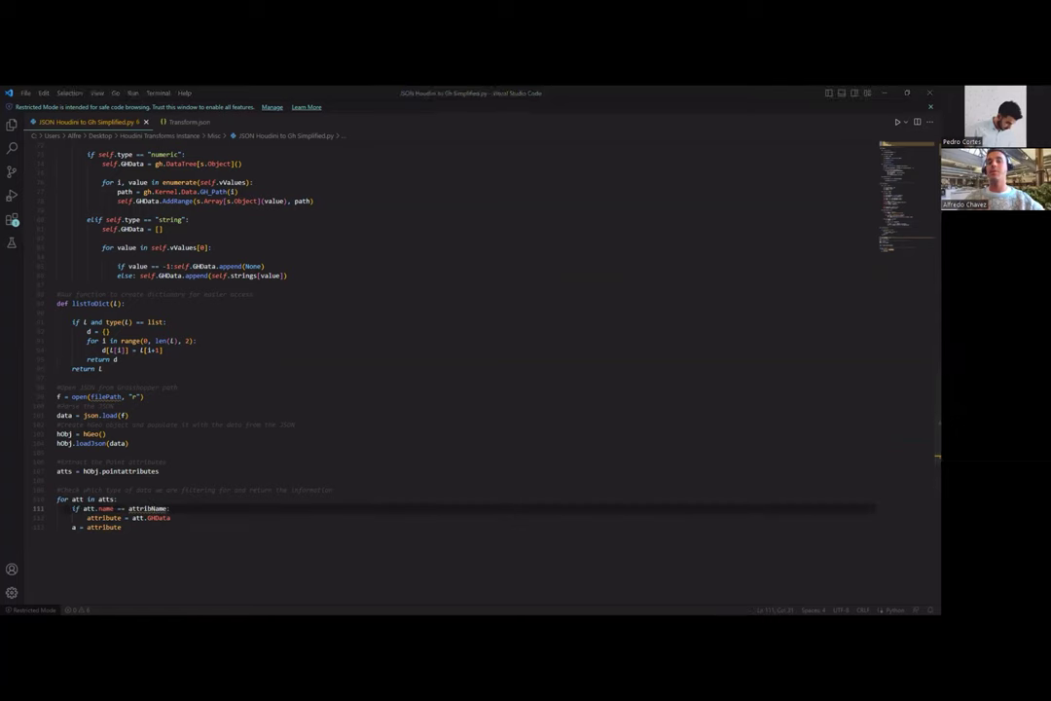
# Step: Switch to Grasshopper and select the panel listing orient and P that feeds the Python component's attribName input
pyautogui.hotkey('alt', 'Tab')
pyautogui.click(535, 327)
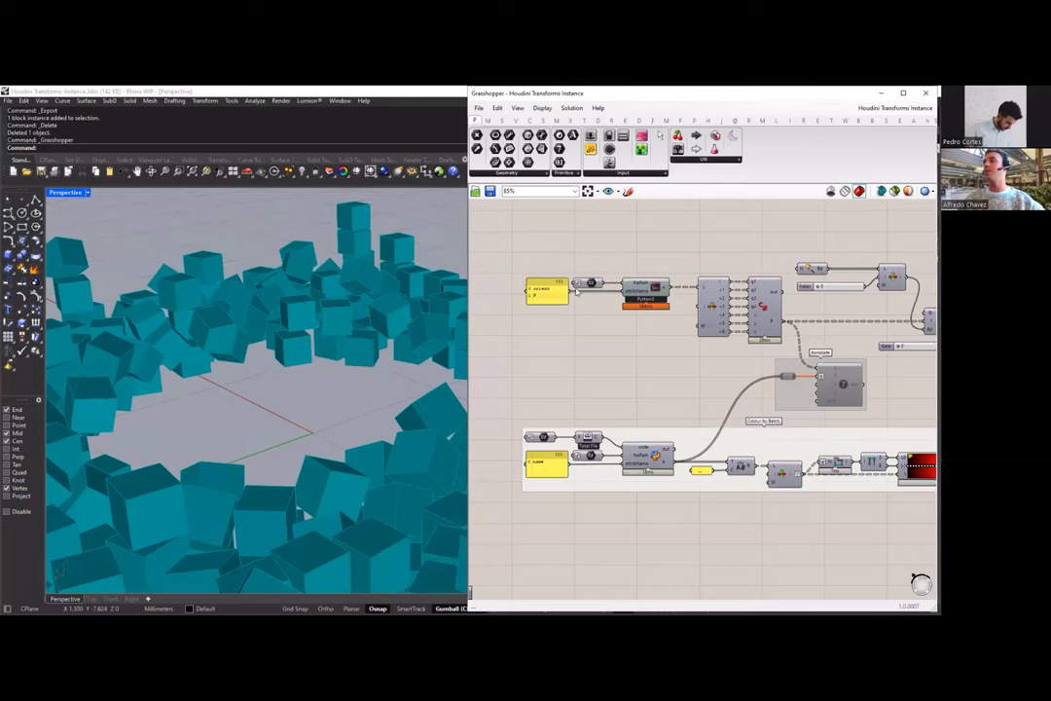
pyautogui.click(554, 289)
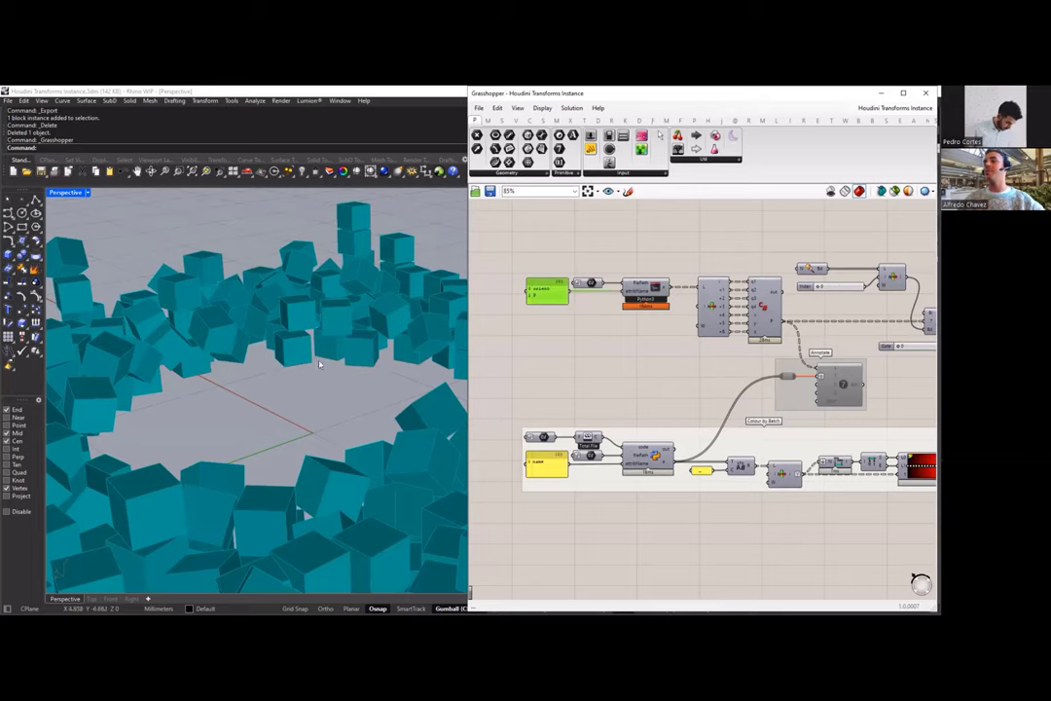
# Step: Return to Visual Studio Code, highlight the attribute = att.GHData line, and minimize the editor
pyautogui.hotkey('alt', 'Tab')
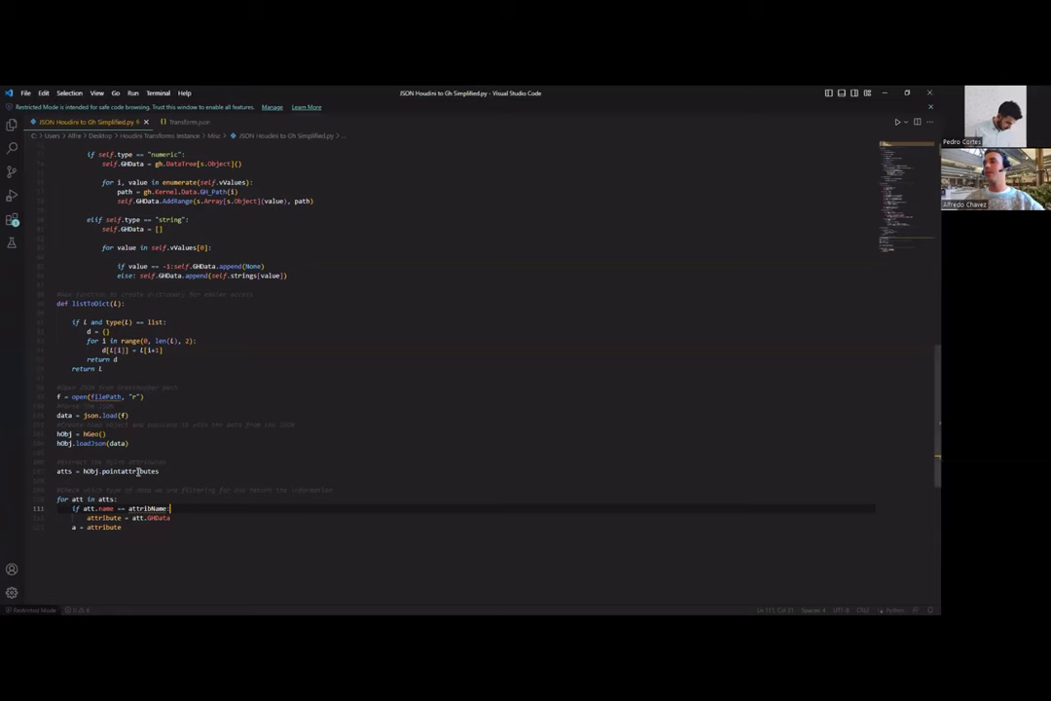
pyautogui.moveTo(171, 518); pyautogui.dragTo(83, 518)
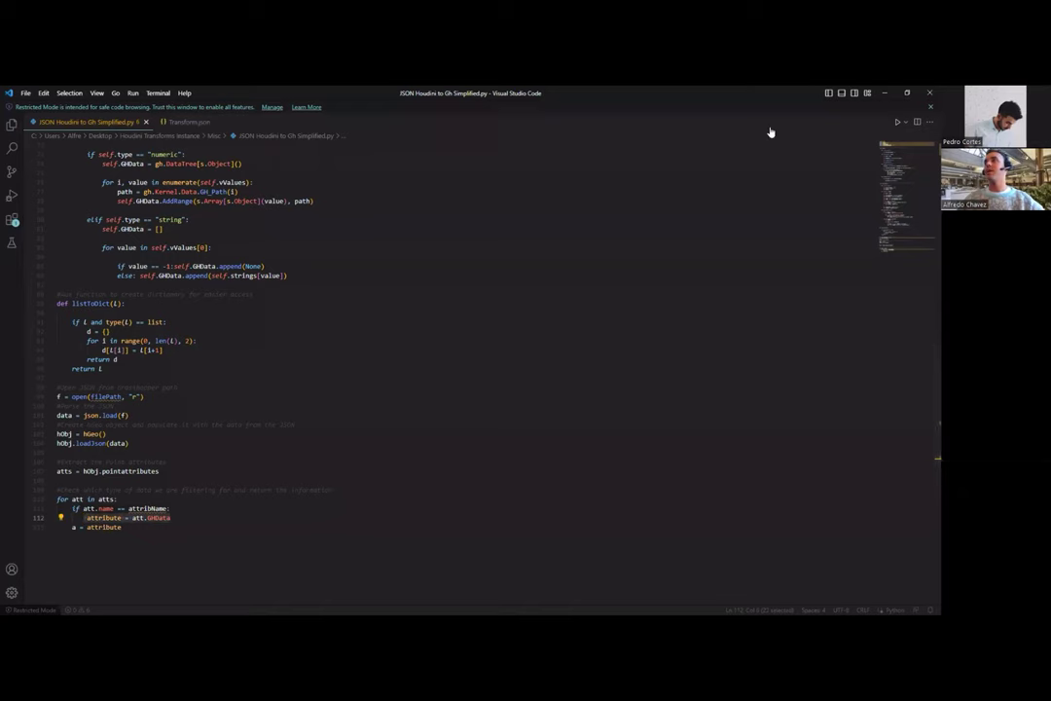
pyautogui.click(885, 95)
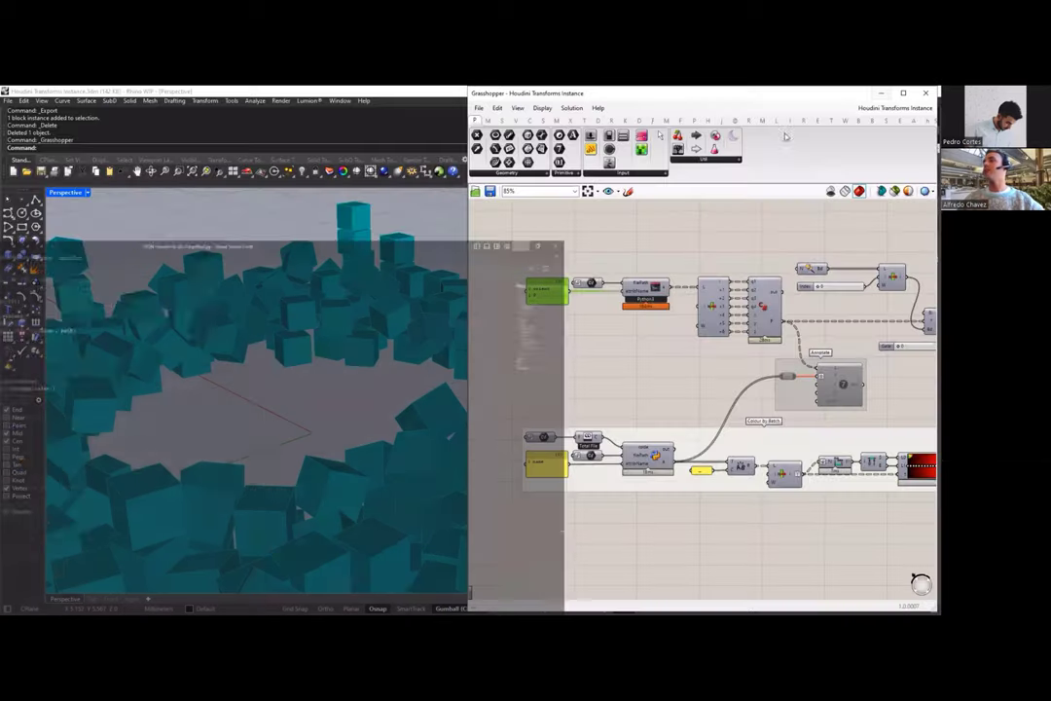
# Step: Add a panel above the Python3 component, connect it to output a, and enlarge it to show more values
pyautogui.scroll(2, 741, 255)
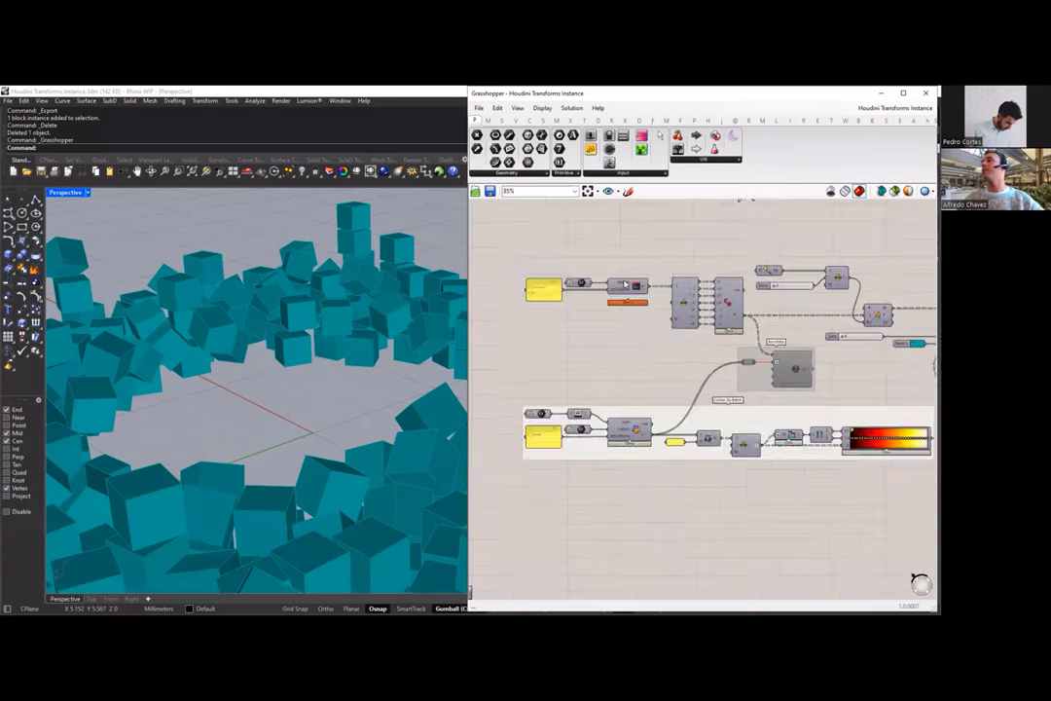
pyautogui.moveTo(590, 148); pyautogui.dragTo(682, 239)
pyautogui.moveTo(682, 239); pyautogui.dragTo(649, 281, button='right')
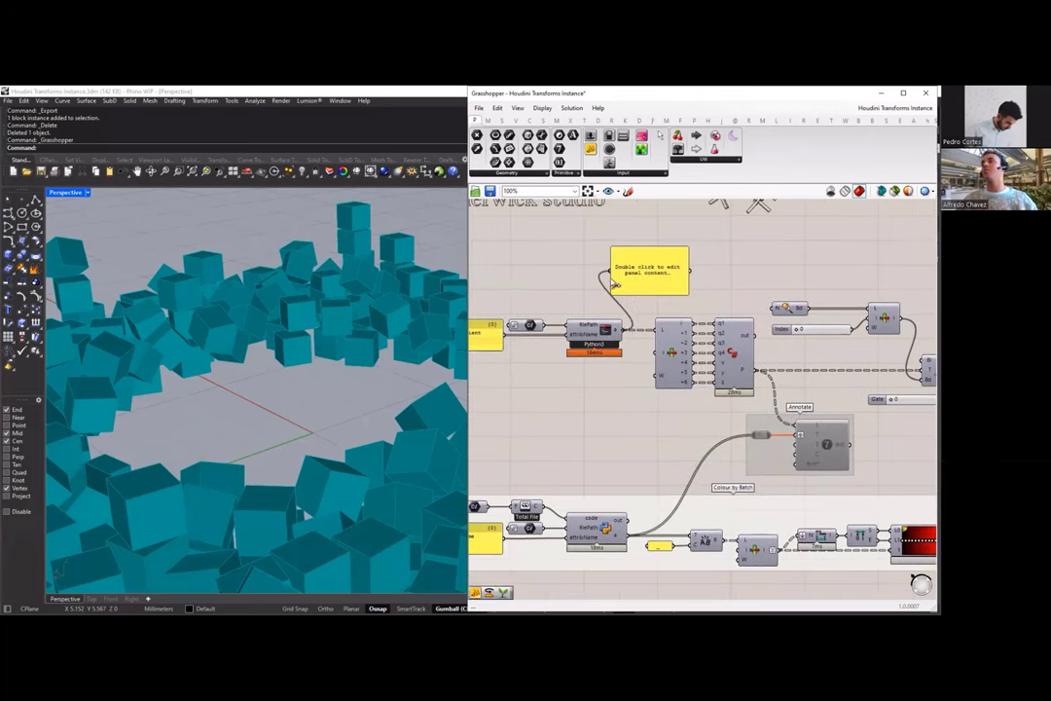
pyautogui.moveTo(622, 333); pyautogui.dragTo(611, 270)
pyautogui.moveTo(672, 262); pyautogui.dragTo(637, 278, button='right')
pyautogui.moveTo(637, 280); pyautogui.dragTo(655, 266)
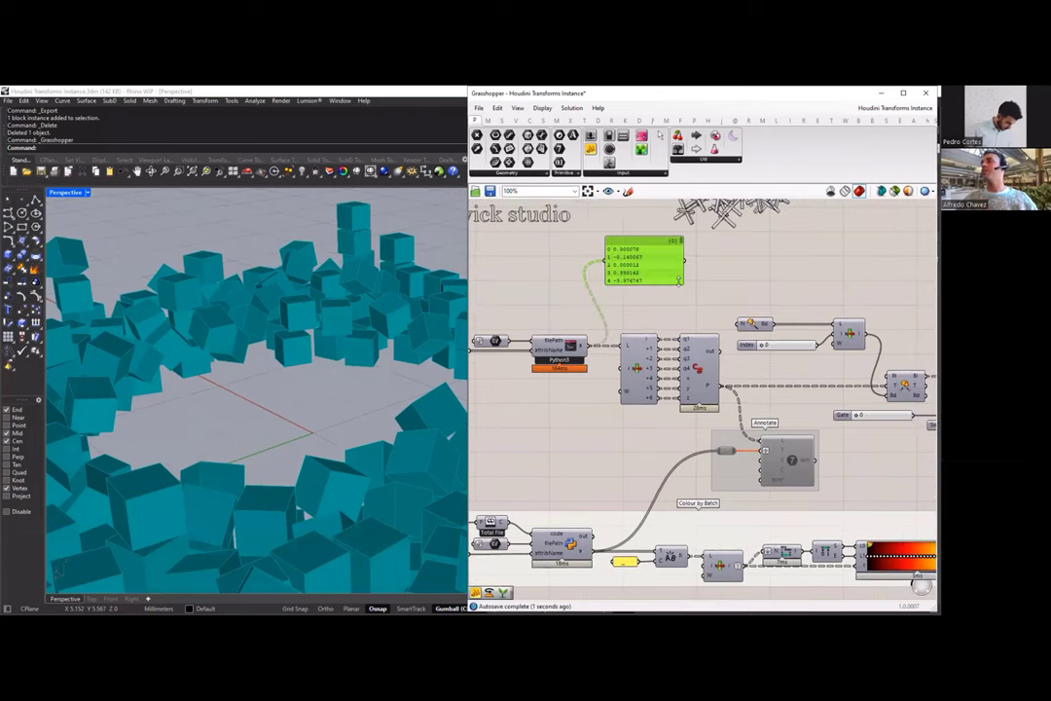
pyautogui.moveTo(645, 310)
pyautogui.mouseDown()
pyautogui.moveTo(643, 346)
pyautogui.moveTo(641, 321)
pyautogui.mouseUp()
pyautogui.scroll(-1, 642, 321)
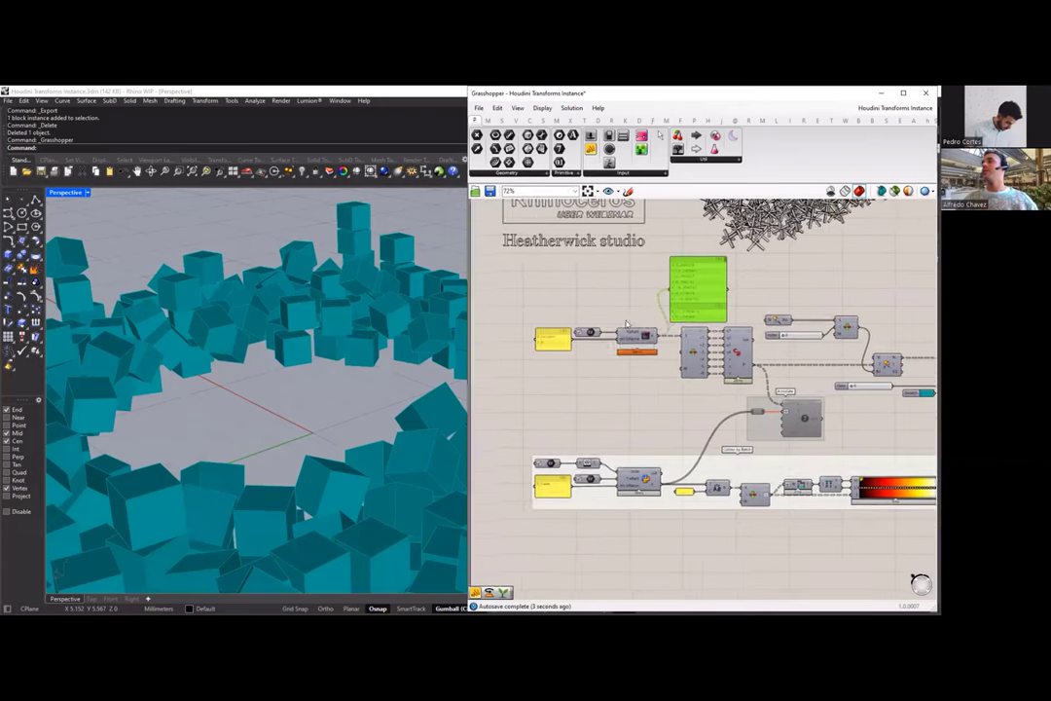
# Step: Examine the panel's branch values and how the list item outputs feed the C# component's q1 to q4 and x, y, z inputs
pyautogui.scroll(2, 646, 308)
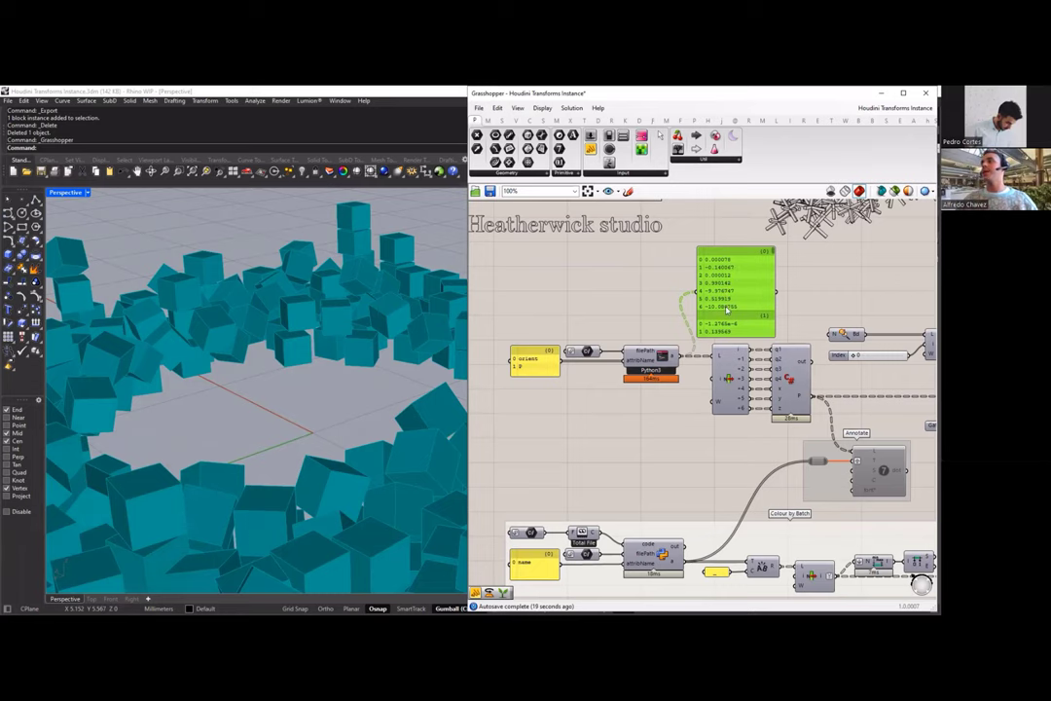
pyautogui.scroll(1, 622, 346)
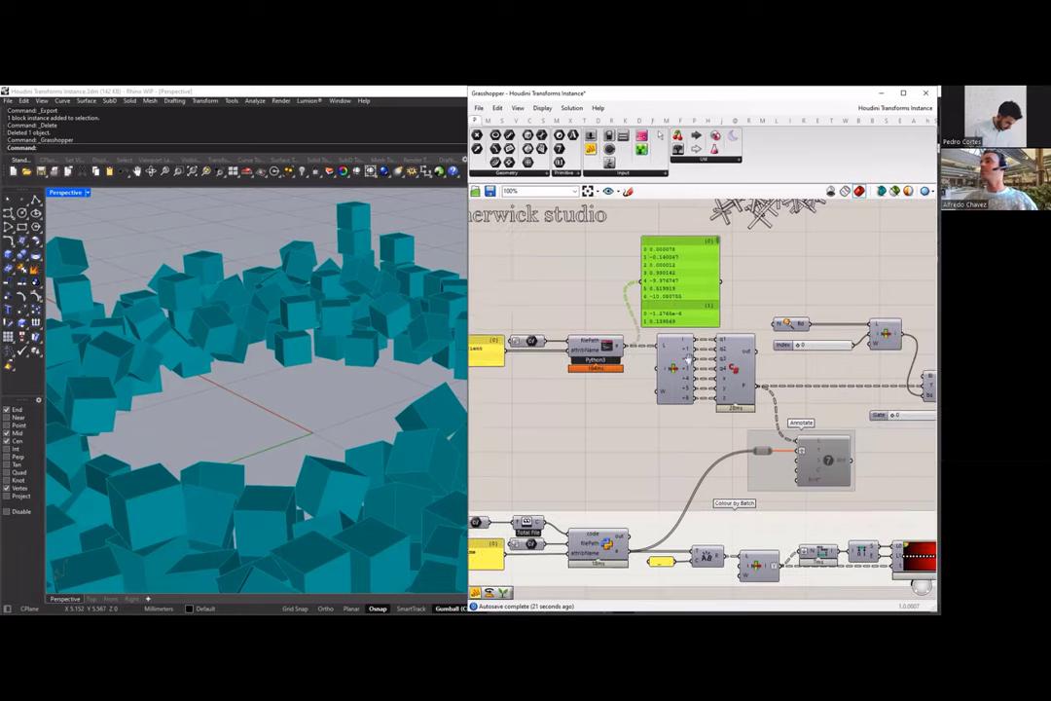
pyautogui.scroll(2, 628, 365)
pyautogui.moveTo(633, 386)
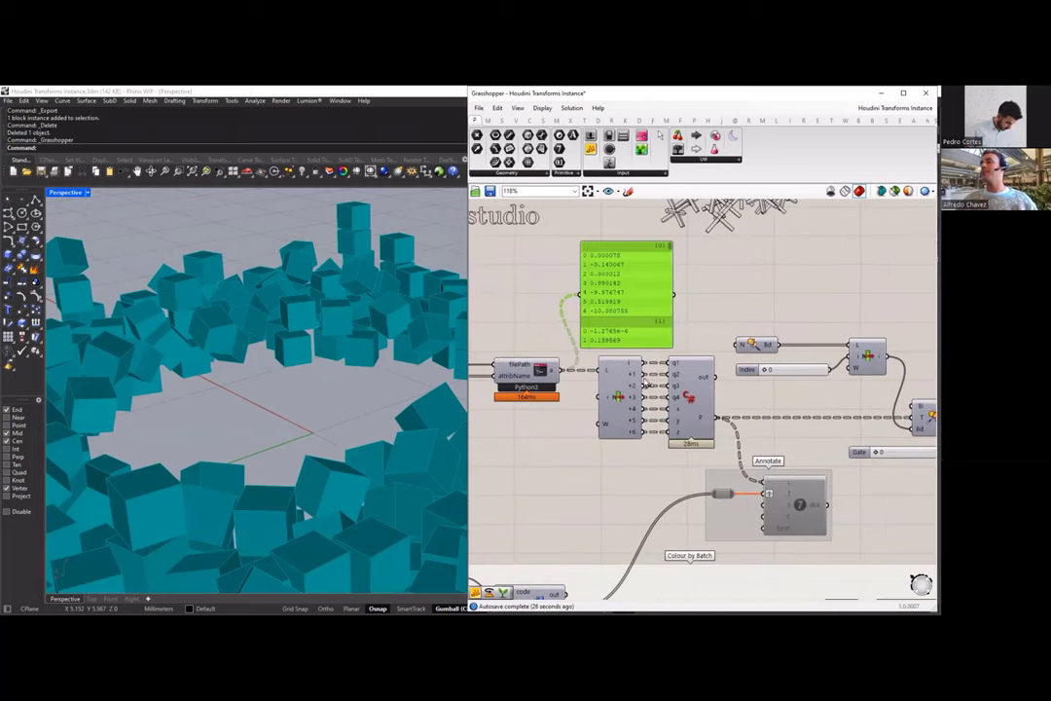
pyautogui.moveTo(634, 397); pyautogui.dragTo(590, 401, button='right')
pyautogui.scroll(2, 645, 380)
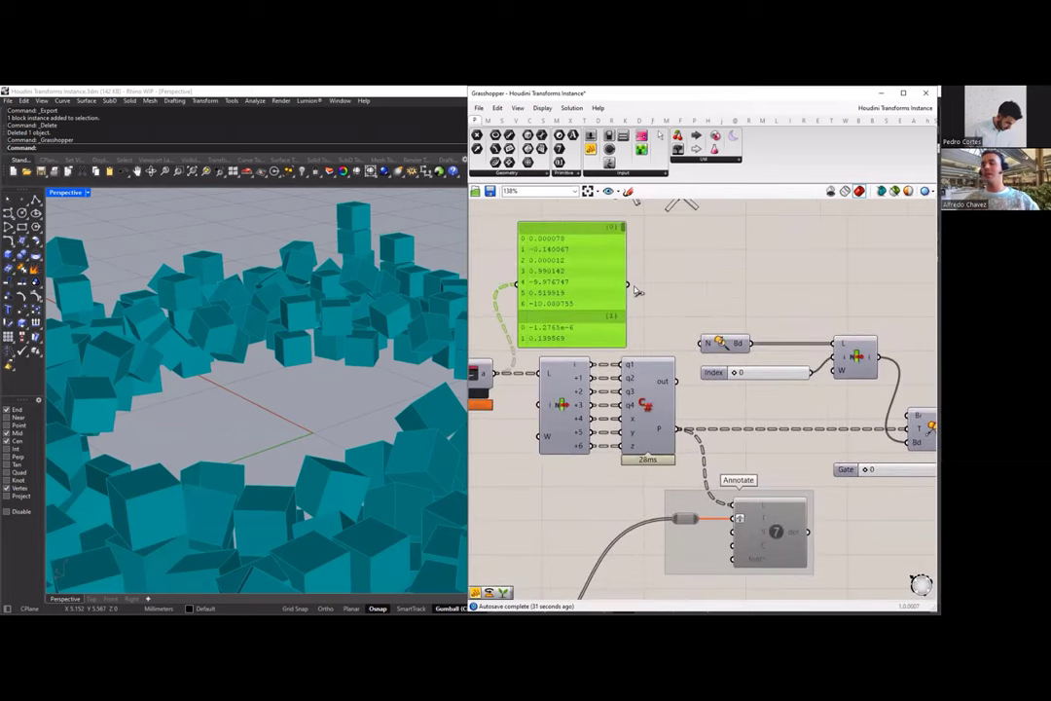
# Step: Undo the connection and placement of the panel on the Python3 output
pyautogui.hotkey('ctrl', 'z')
pyautogui.hotkey('ctrl', 'z')
pyautogui.scroll(-5, 620, 354)
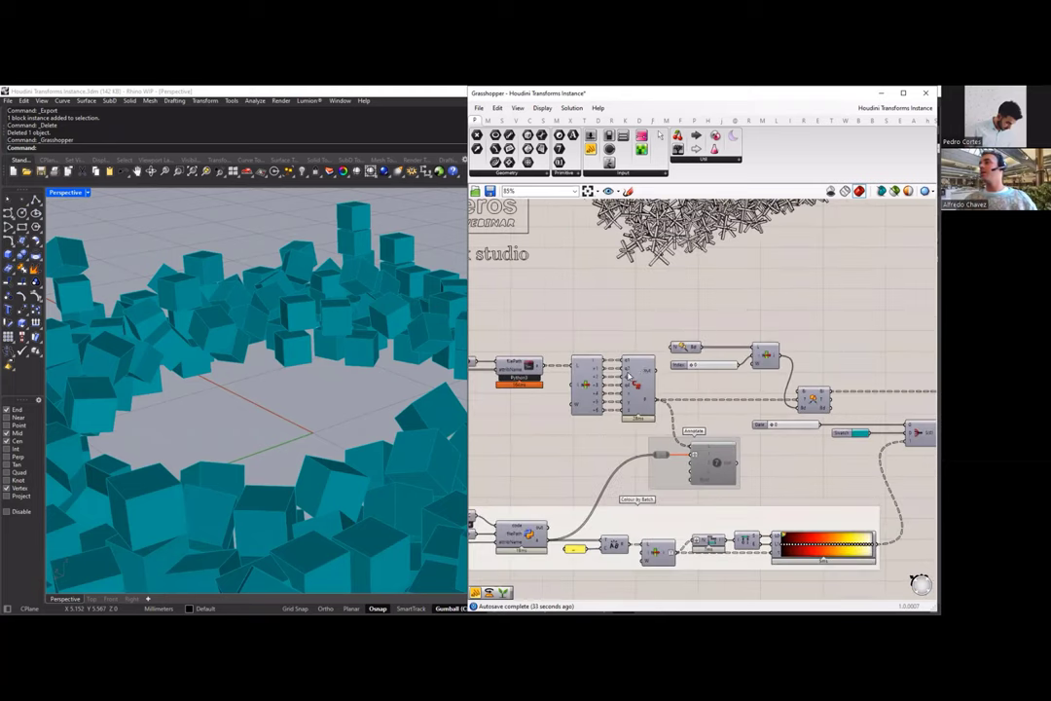
# Step: Open the C# component's script and highlight the line that constructs the quaternion from q4, q1, q2 and q3
pyautogui.scroll(4, 669, 380)
pyautogui.click(668, 380)
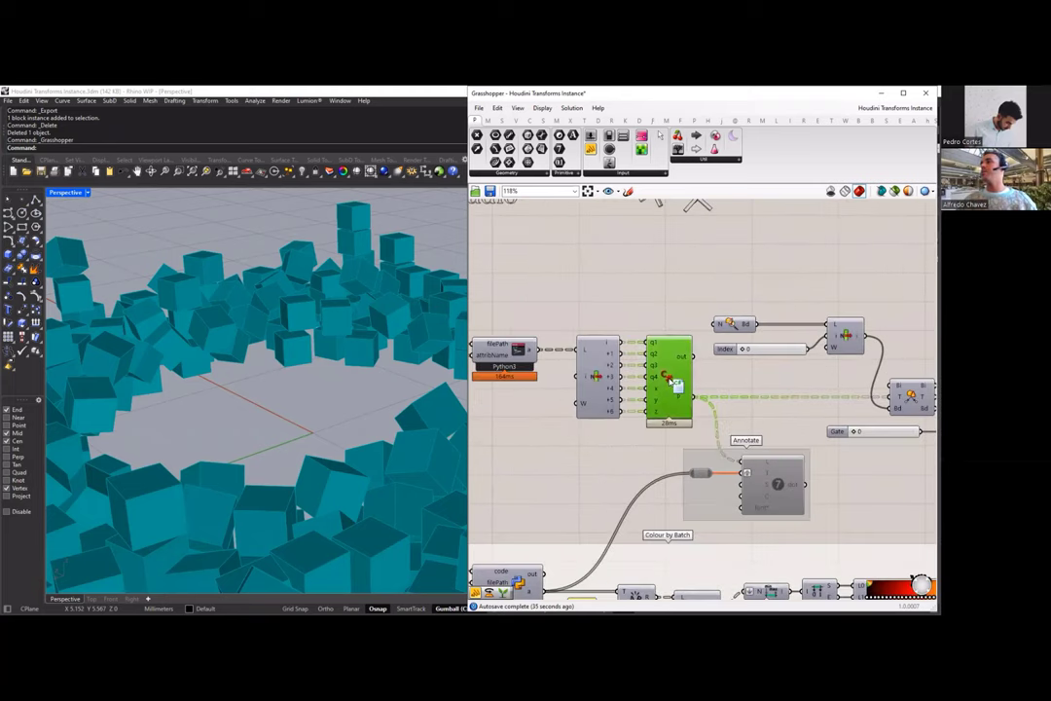
pyautogui.doubleClick(671, 382)
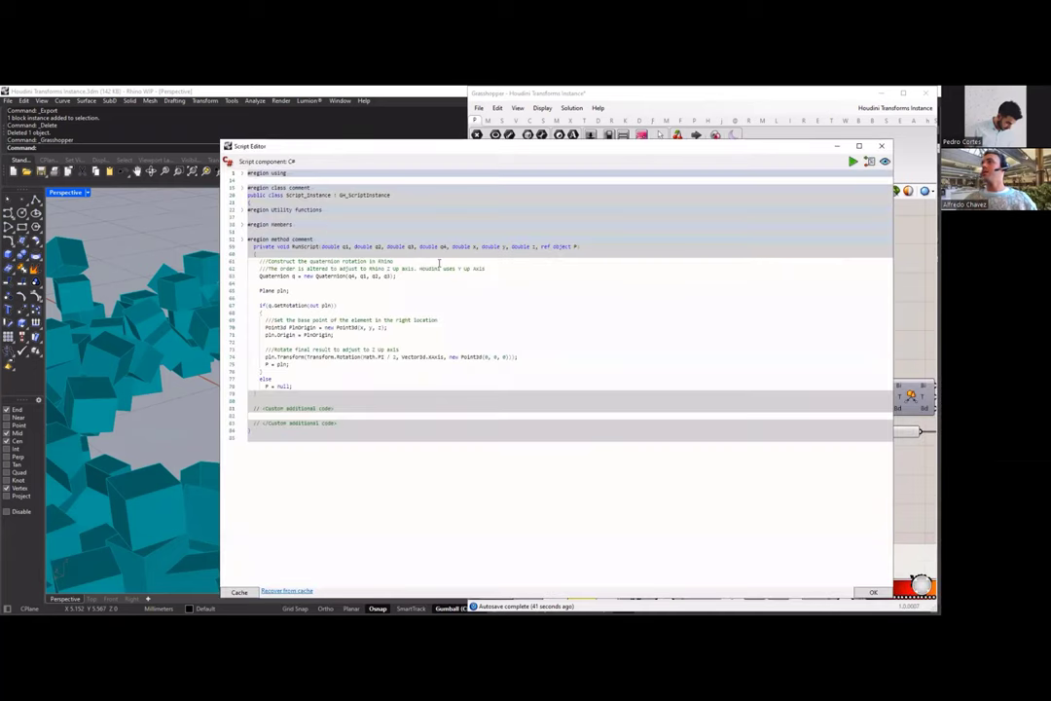
pyautogui.moveTo(260, 277); pyautogui.dragTo(425, 277)
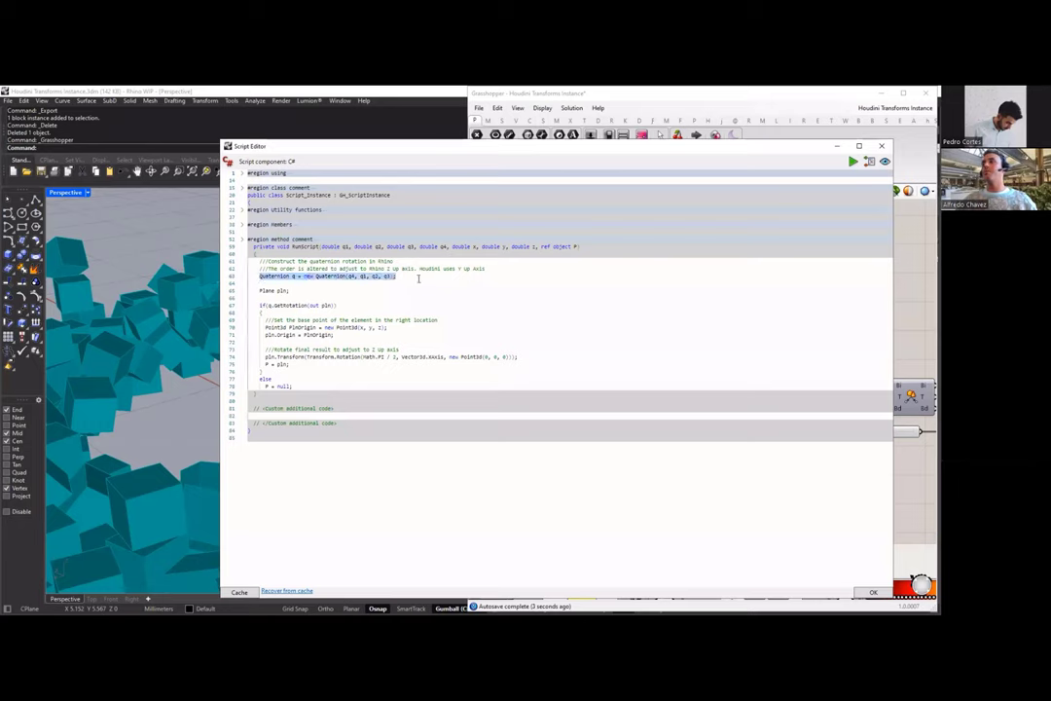
pyautogui.click(420, 279)
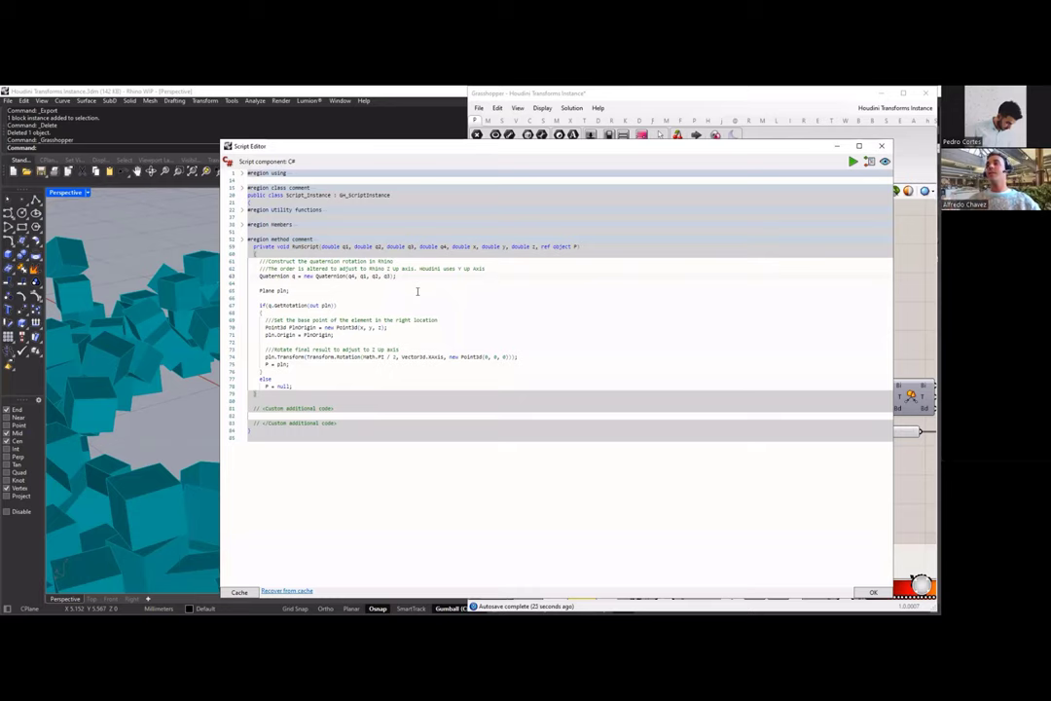
# Step: Examine the C# script's plane and rotation code alongside the whole cube aggregation in Rhino, and close the script editor
pyautogui.moveTo(185, 321); pyautogui.dragTo(137, 335, button='right')
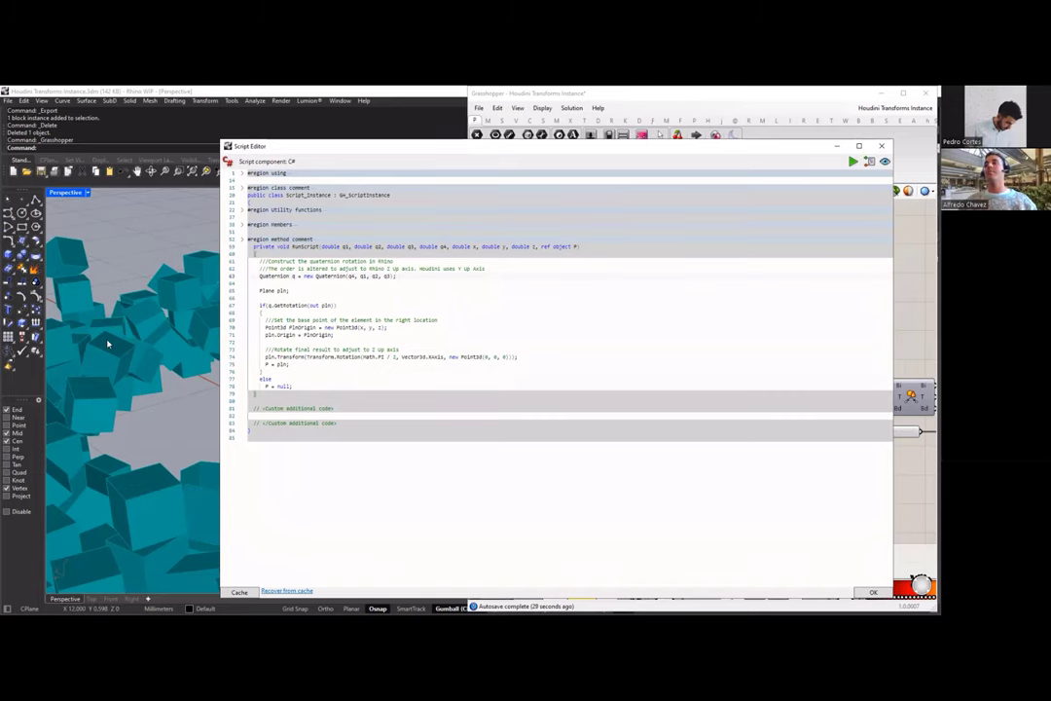
pyautogui.scroll(-10, 107, 342)
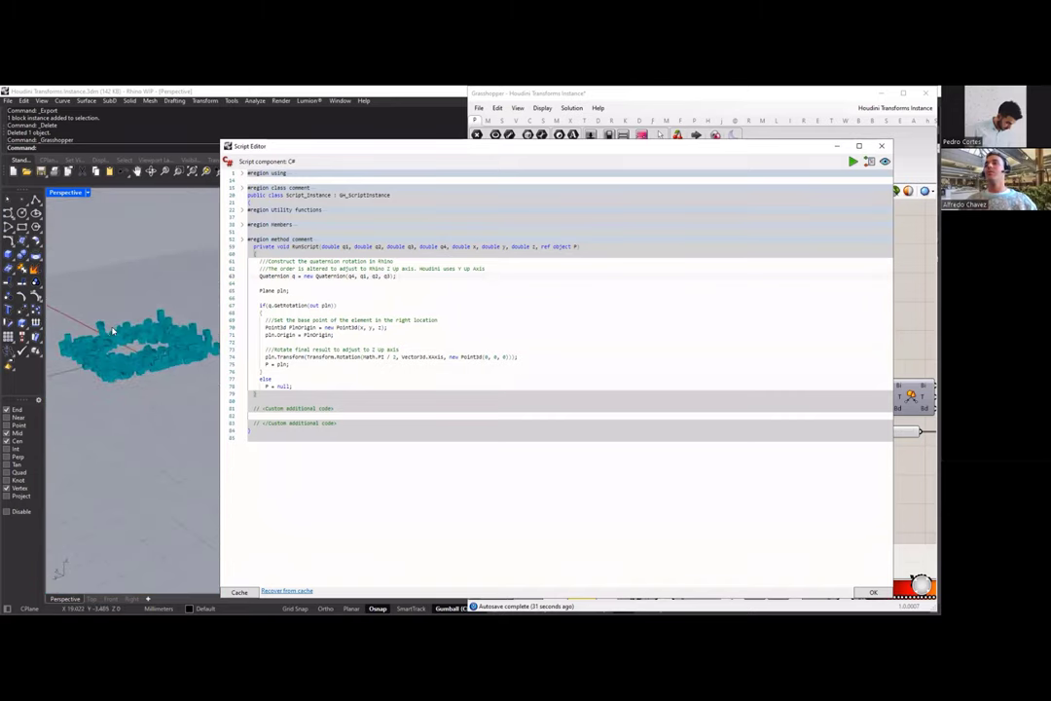
pyautogui.moveTo(112, 331); pyautogui.dragTo(117, 287, button='right')
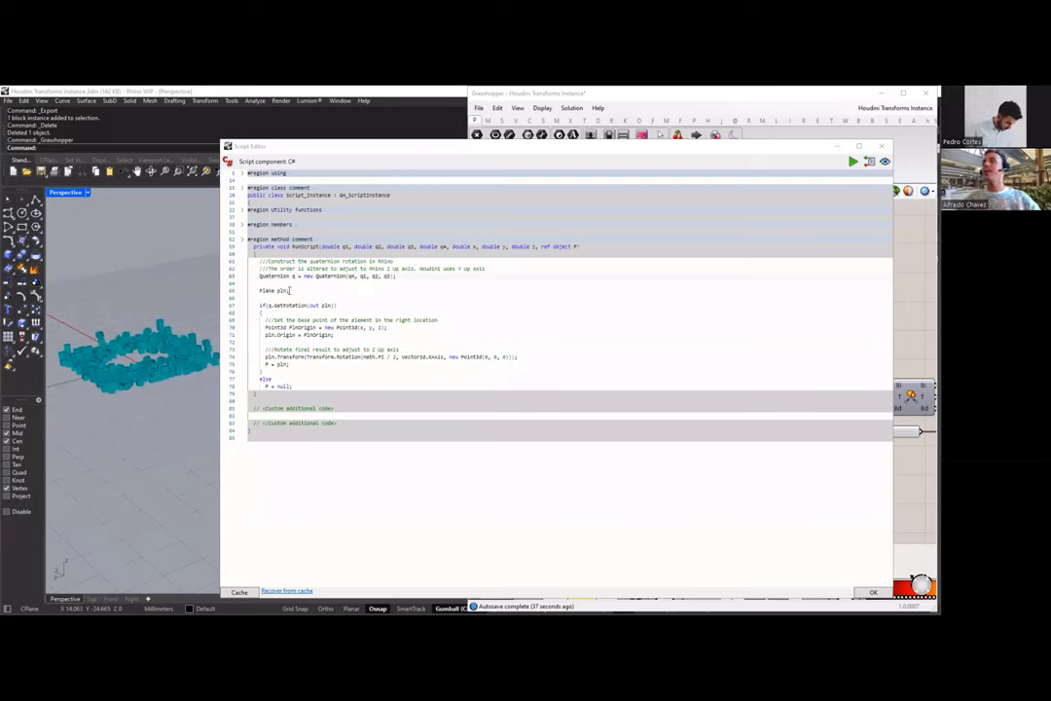
pyautogui.click(289, 290)
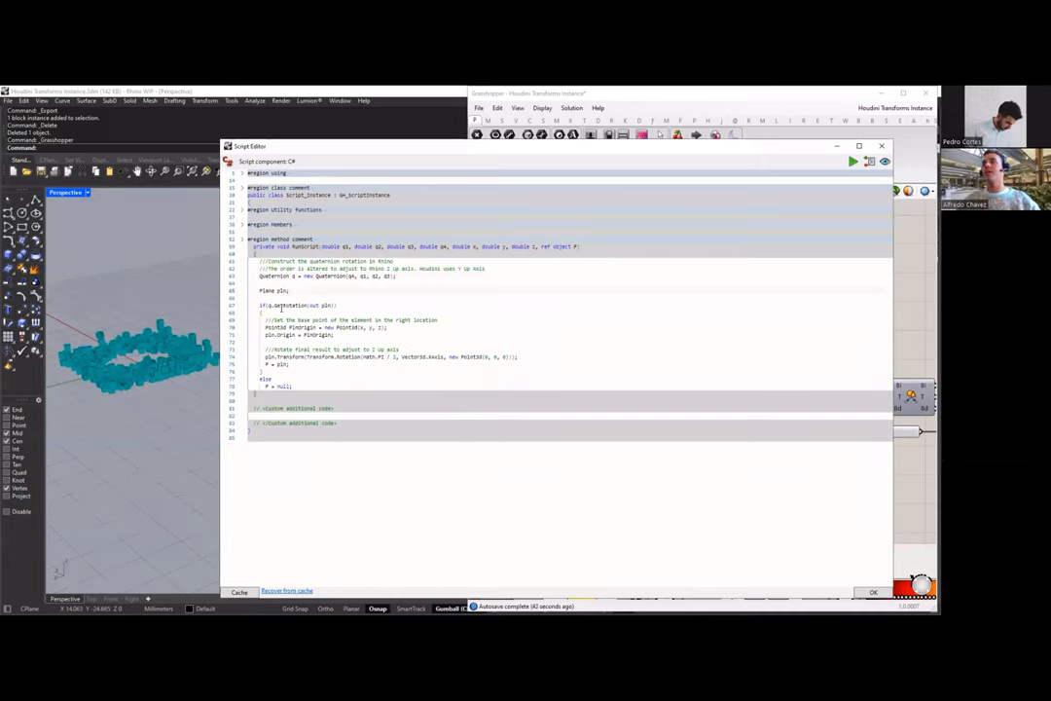
pyautogui.write(';')
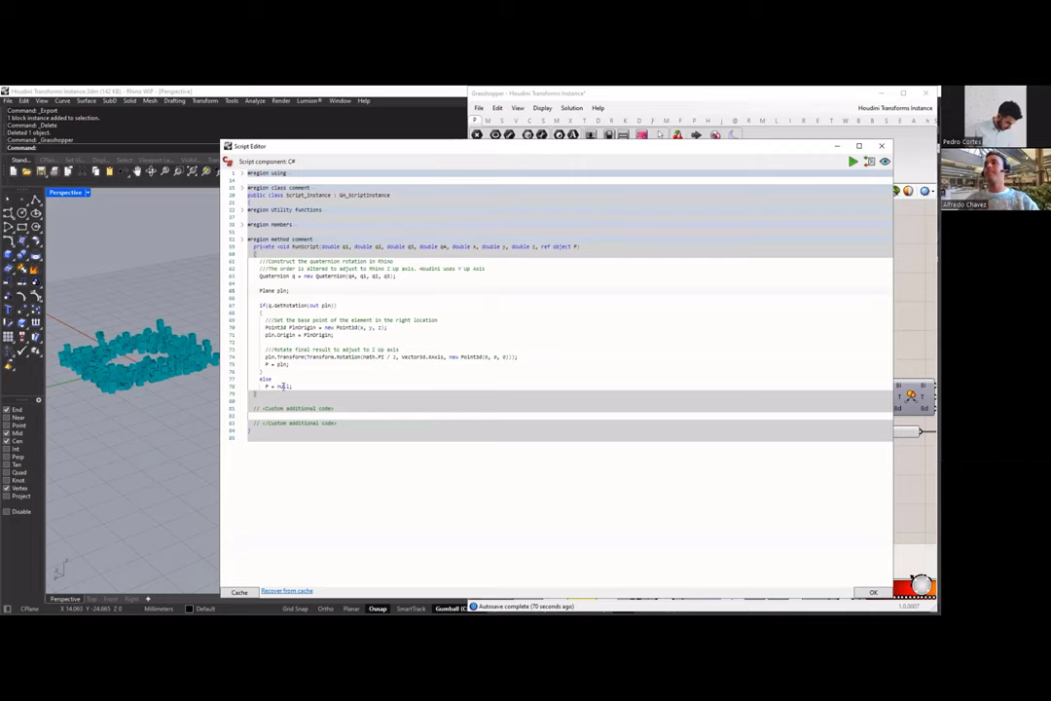
pyautogui.click(874, 592)
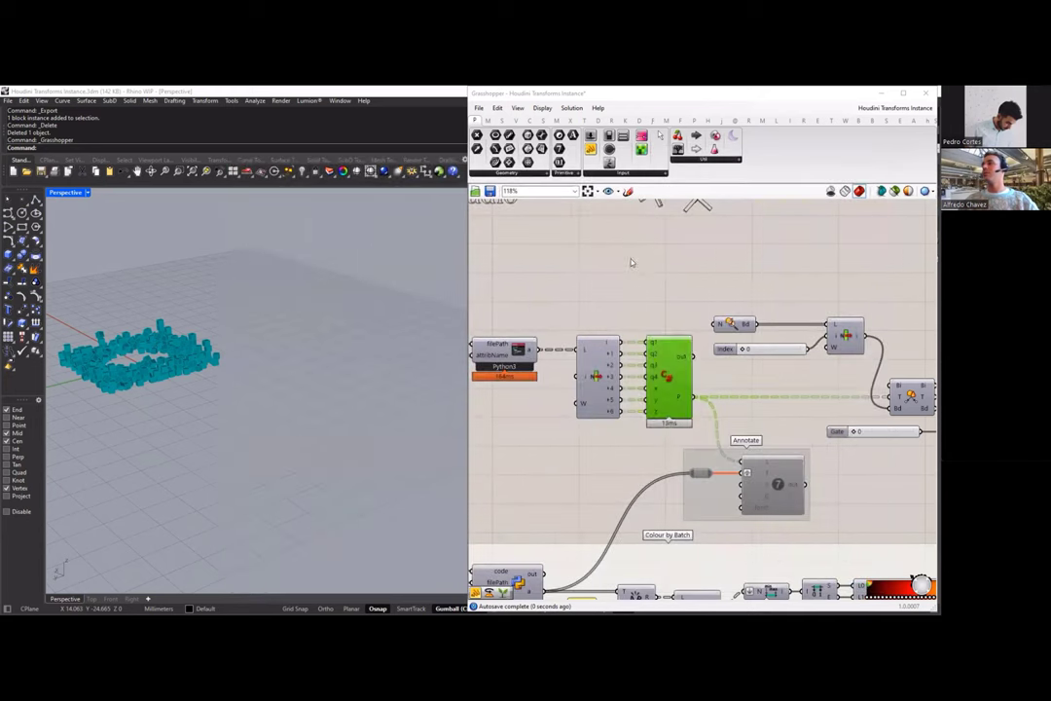
# Step: Add a panel above the block definition query, connect it to the list item output, and widen it to show the definition's full text
pyautogui.scroll(-1, 707, 347)
pyautogui.scroll(3, 707, 347)
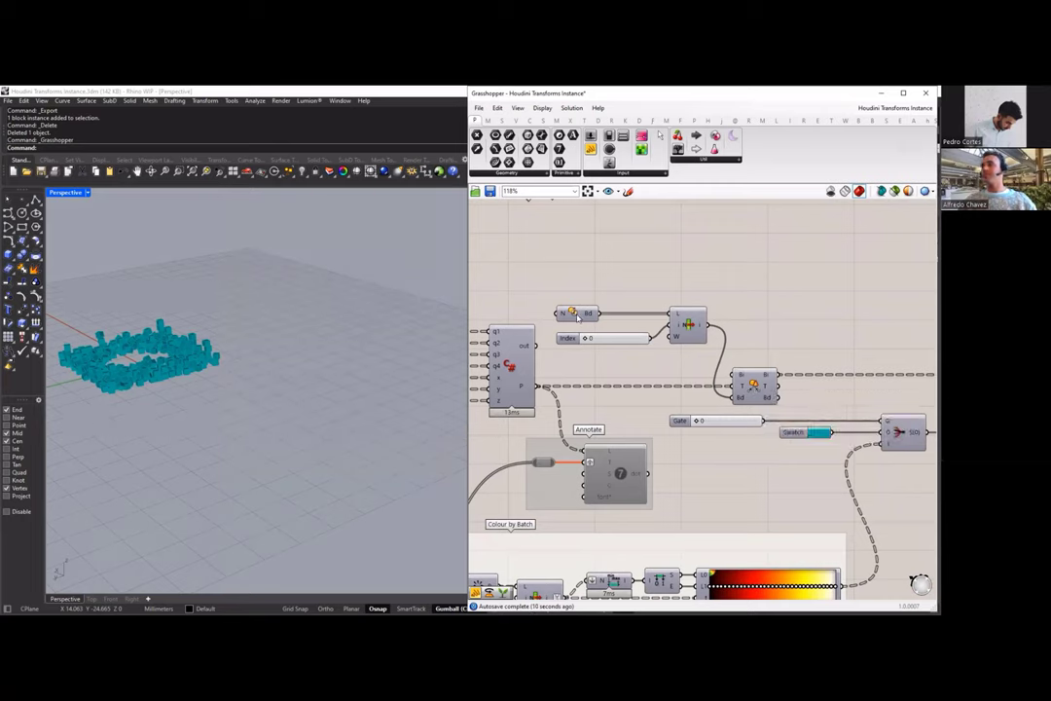
pyautogui.doubleClick(615, 252)
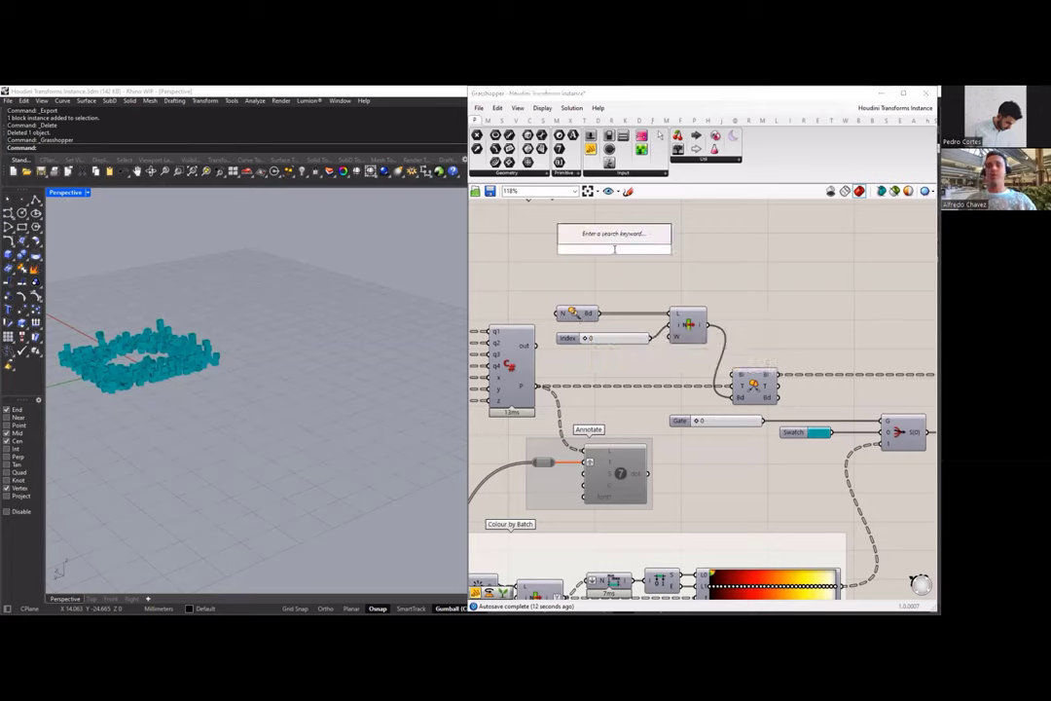
pyautogui.write('panel')
pyautogui.press('Return')
pyautogui.moveTo(707, 323); pyautogui.dragTo(572, 255)
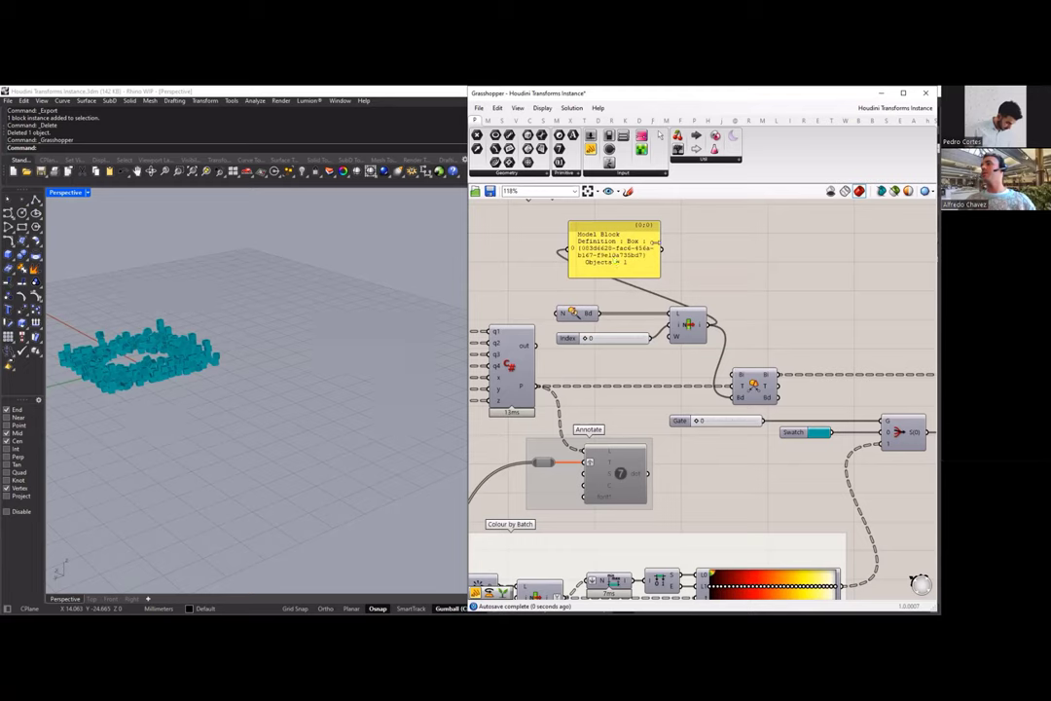
pyautogui.moveTo(659, 237); pyautogui.dragTo(829, 238)
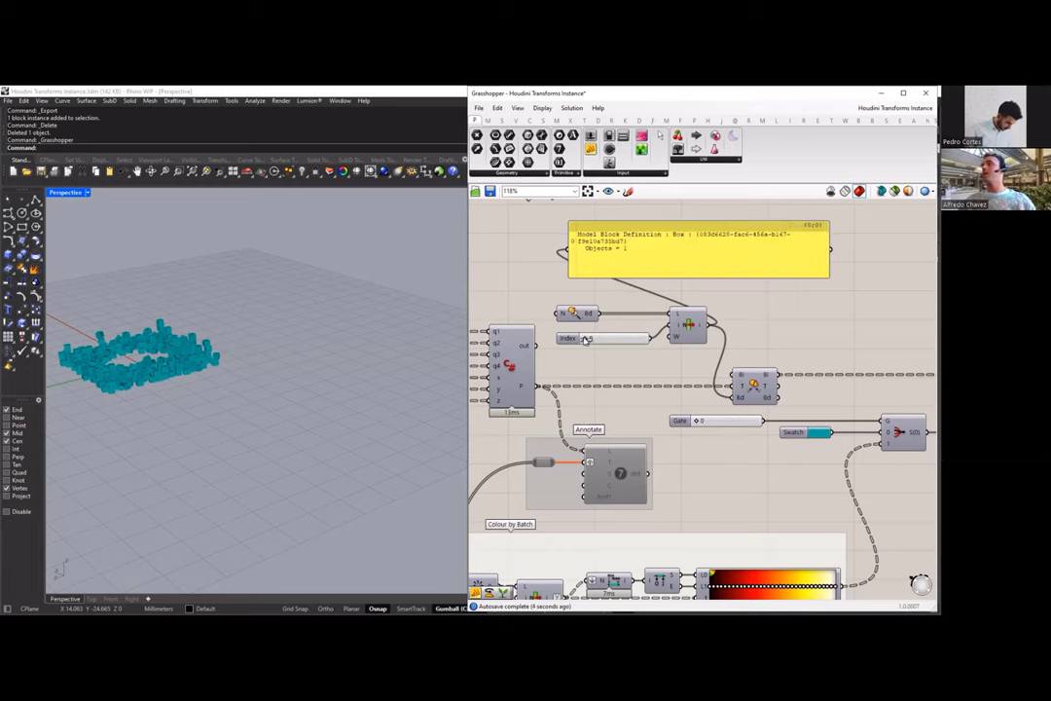
# Step: Switch the block definition index to 1 to view the aggregation with the Cross block, and return the index to 0
pyautogui.moveTo(596, 338); pyautogui.dragTo(642, 339)
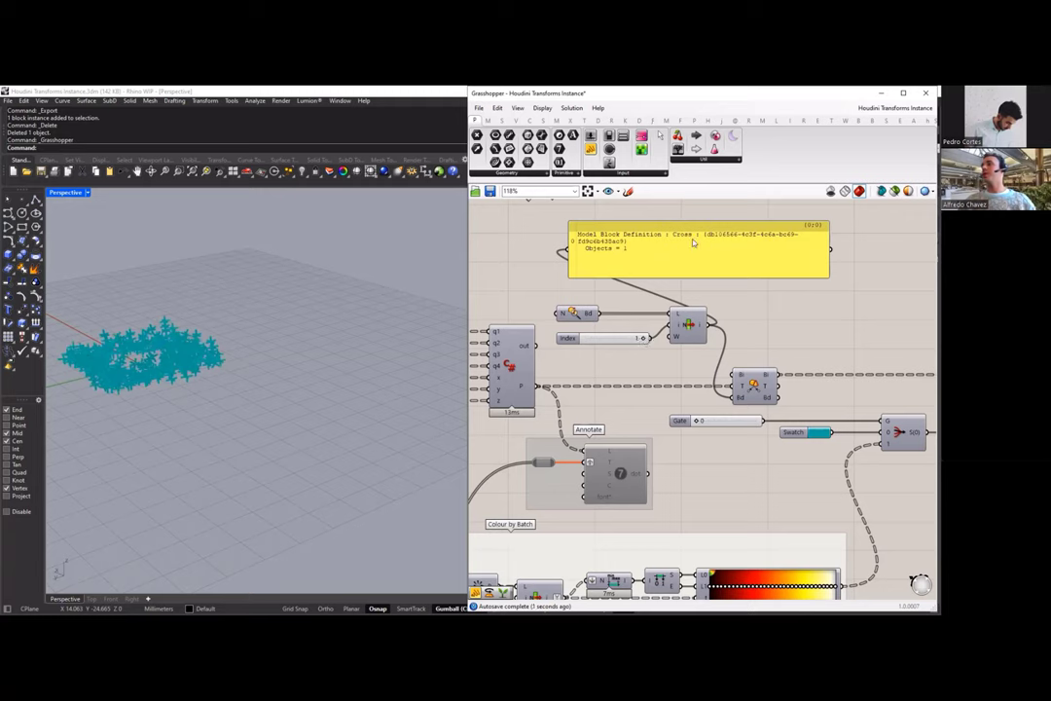
pyautogui.scroll(5, 210, 351)
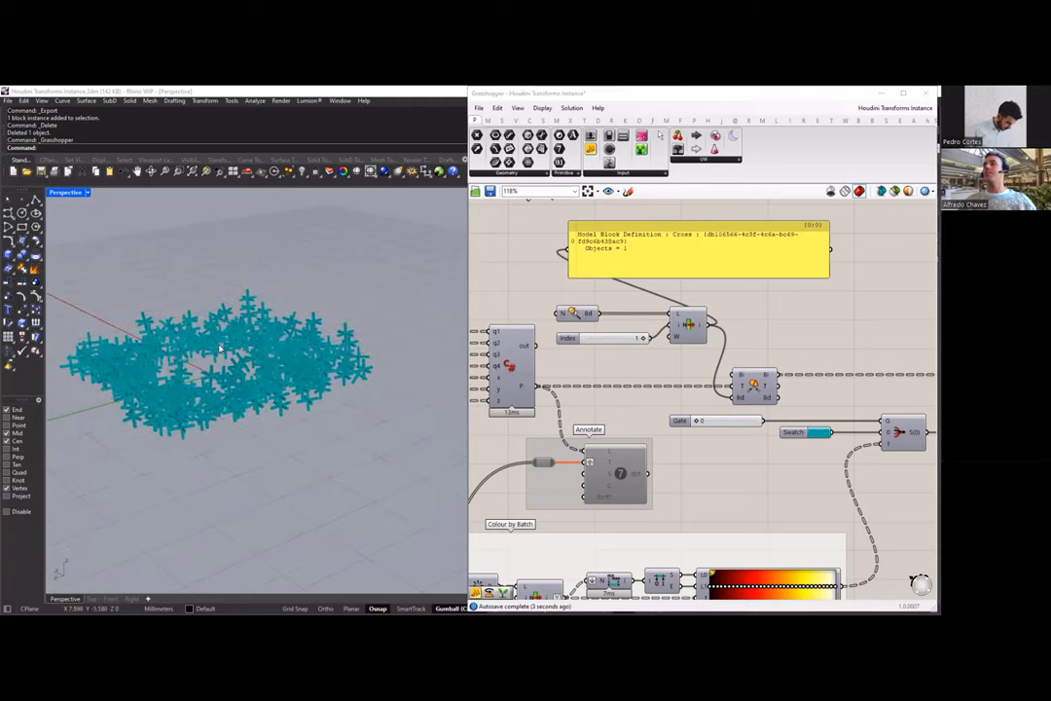
pyautogui.moveTo(210, 351); pyautogui.dragTo(209, 294, button='right')
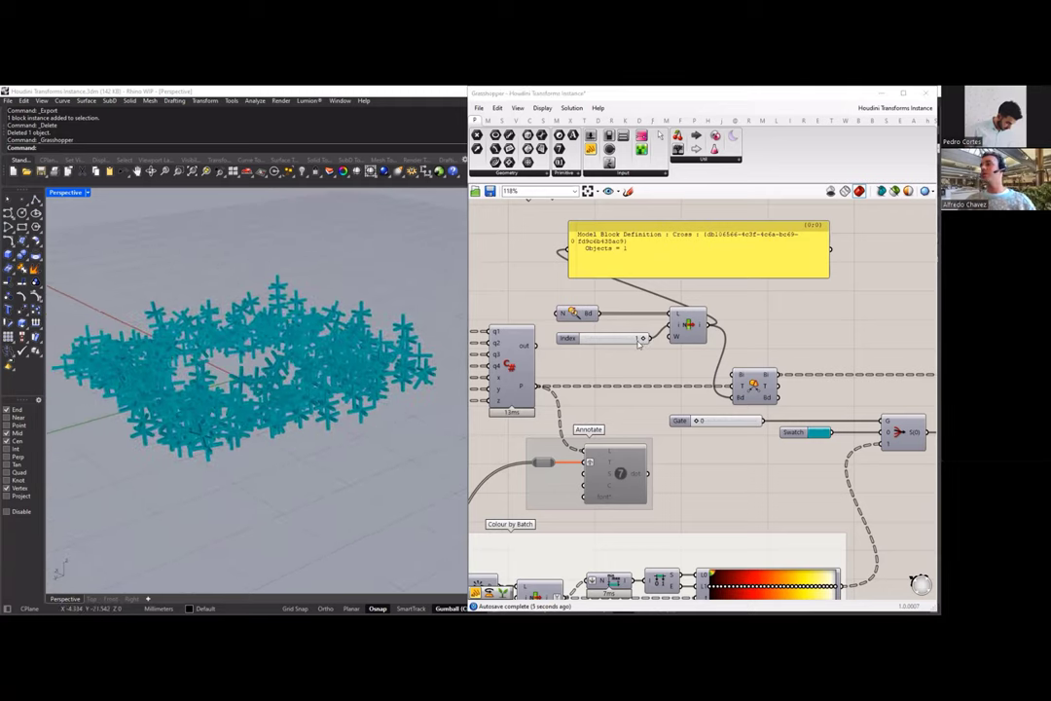
pyautogui.moveTo(642, 338); pyautogui.dragTo(574, 340)
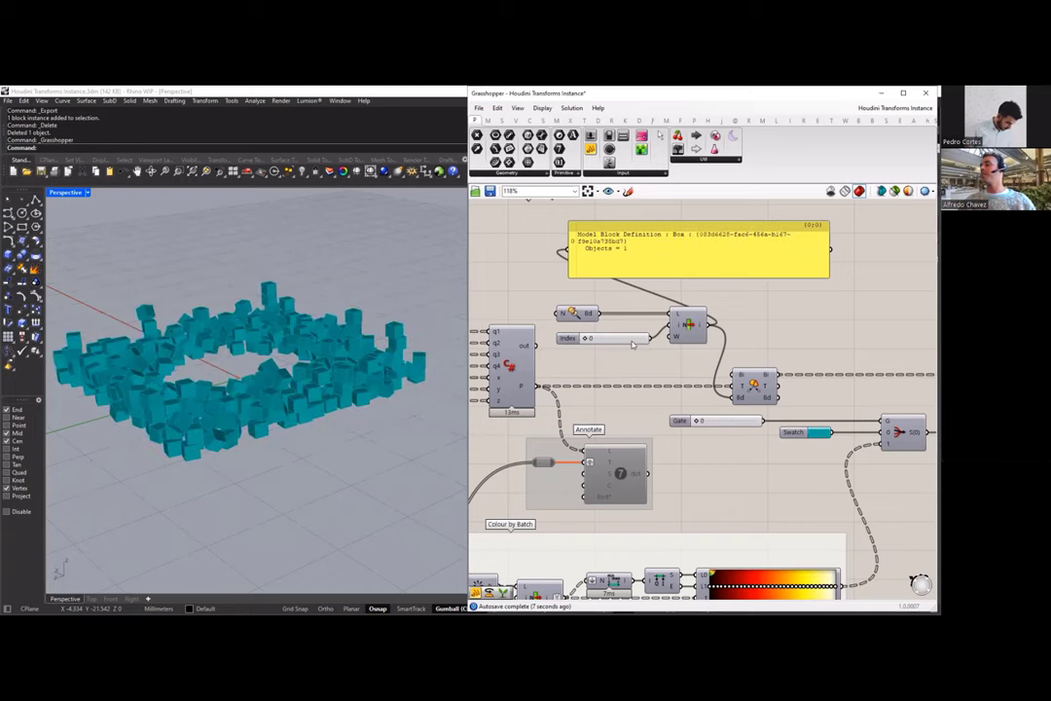
# Step: Delete the panel that displays the block definition text above the list item component
pyautogui.click(705, 258)
pyautogui.press('Delete')
pyautogui.scroll(-1, 764, 335)
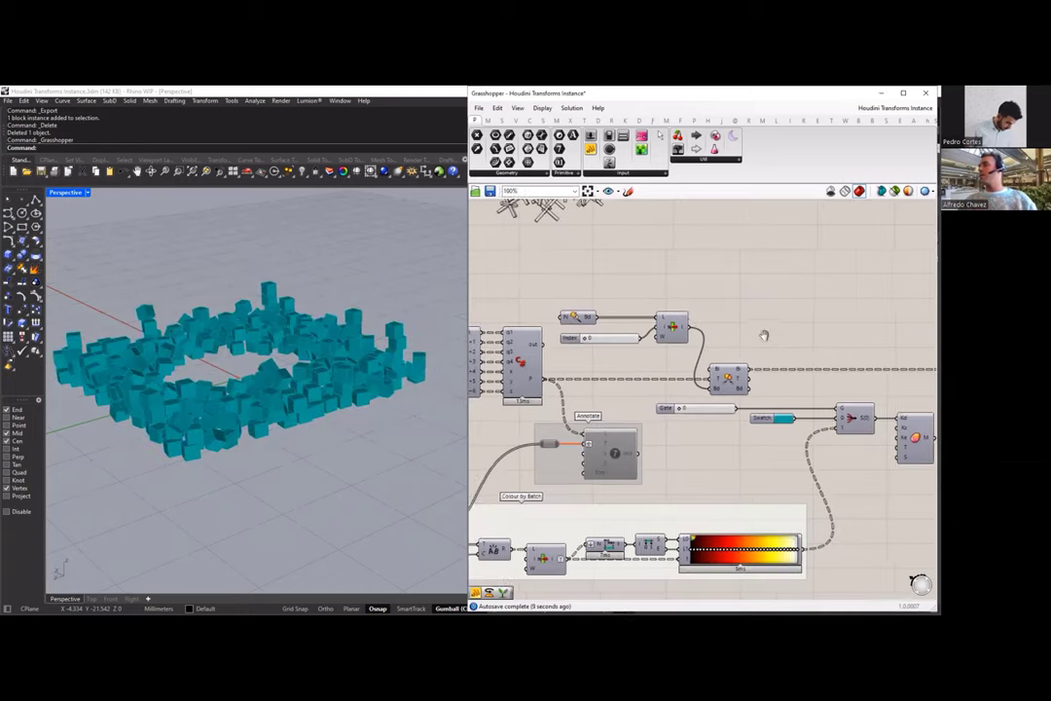
pyautogui.moveTo(763, 335)
pyautogui.mouseDown(button='right')
pyautogui.moveTo(751, 311)
pyautogui.moveTo(722, 304)
pyautogui.moveTo(752, 364)
pyautogui.moveTo(777, 342)
pyautogui.mouseUp(button='right')
pyautogui.scroll(-1, 671, 370)
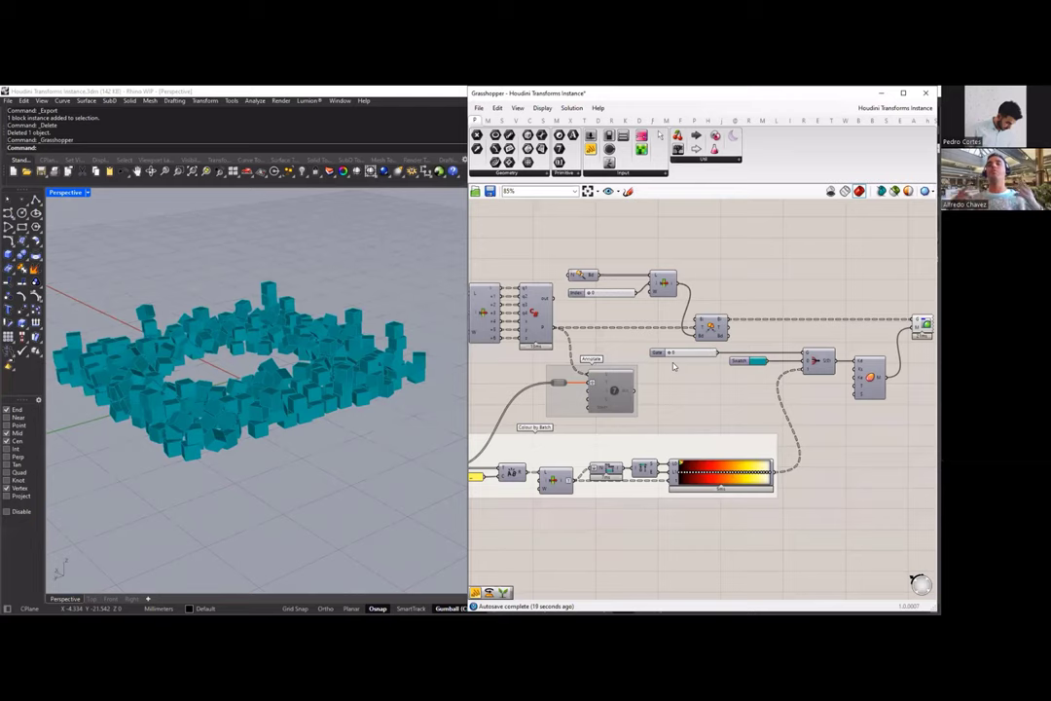
pyautogui.scroll(-3, 741, 355)
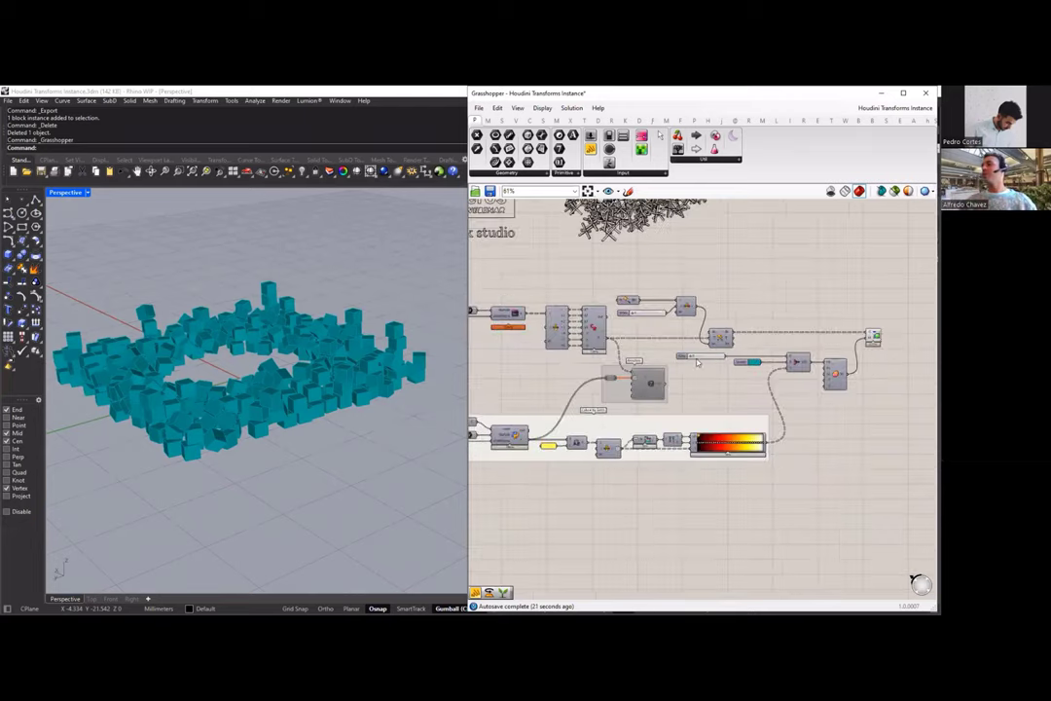
# Step: Add a Python script component above the Colour by Batch group and expose its code input
pyautogui.scroll(5, 566, 426)
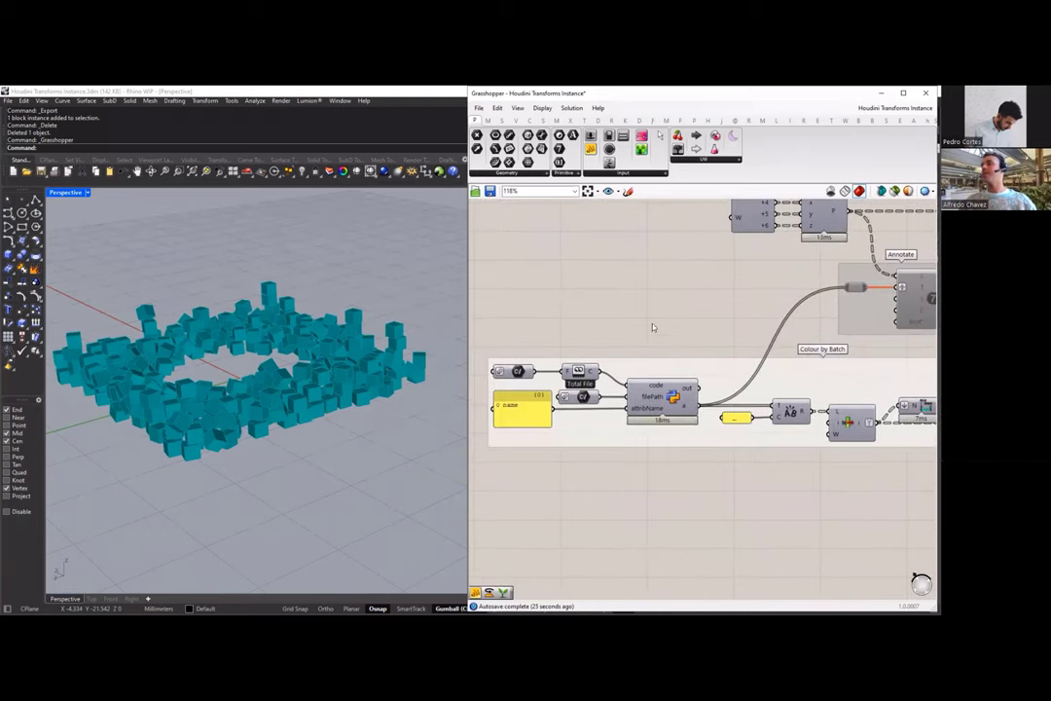
pyautogui.scroll(-2, 654, 354)
pyautogui.scroll(1, 655, 321)
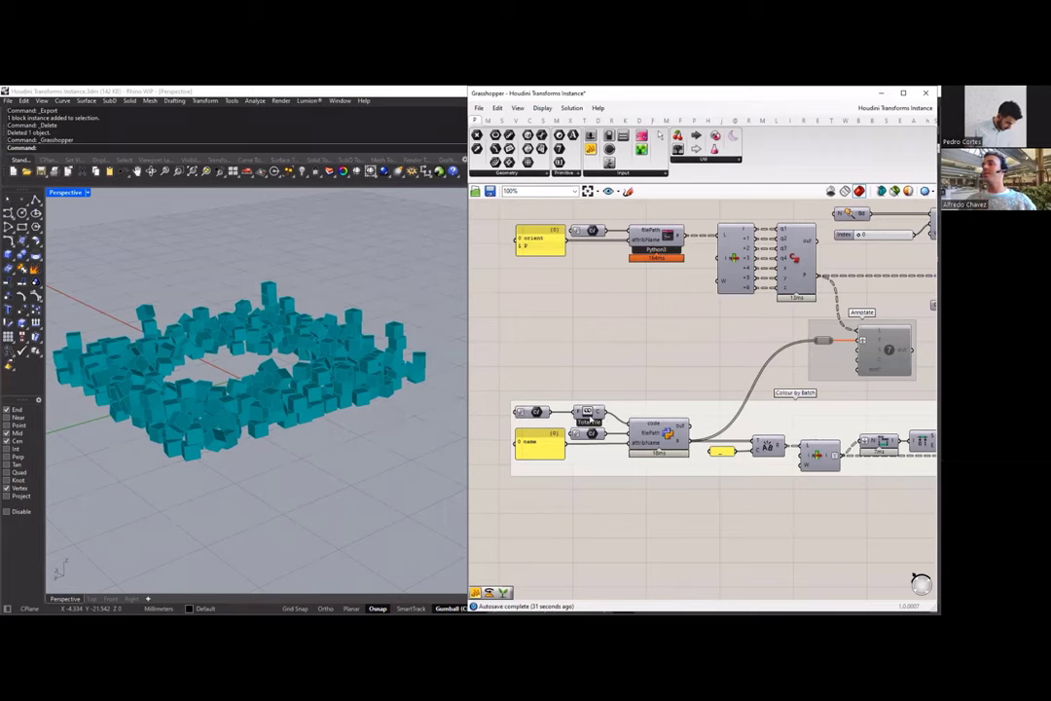
pyautogui.click(644, 433)
pyautogui.doubleClick(654, 346)
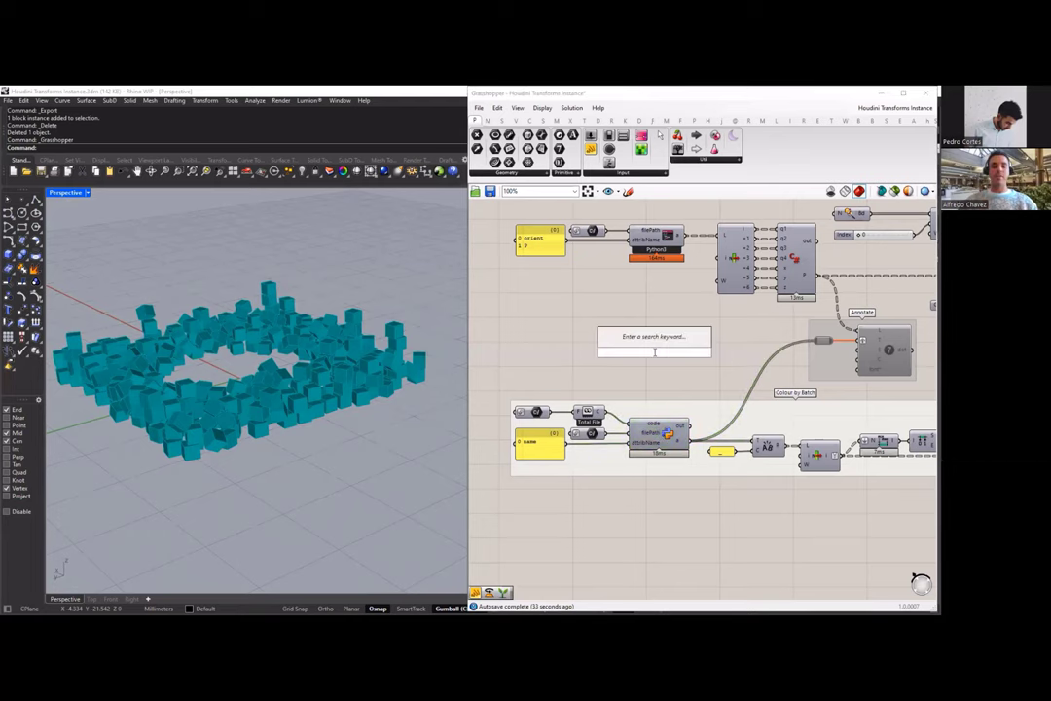
pyautogui.write('pytho')
pyautogui.press('Return')
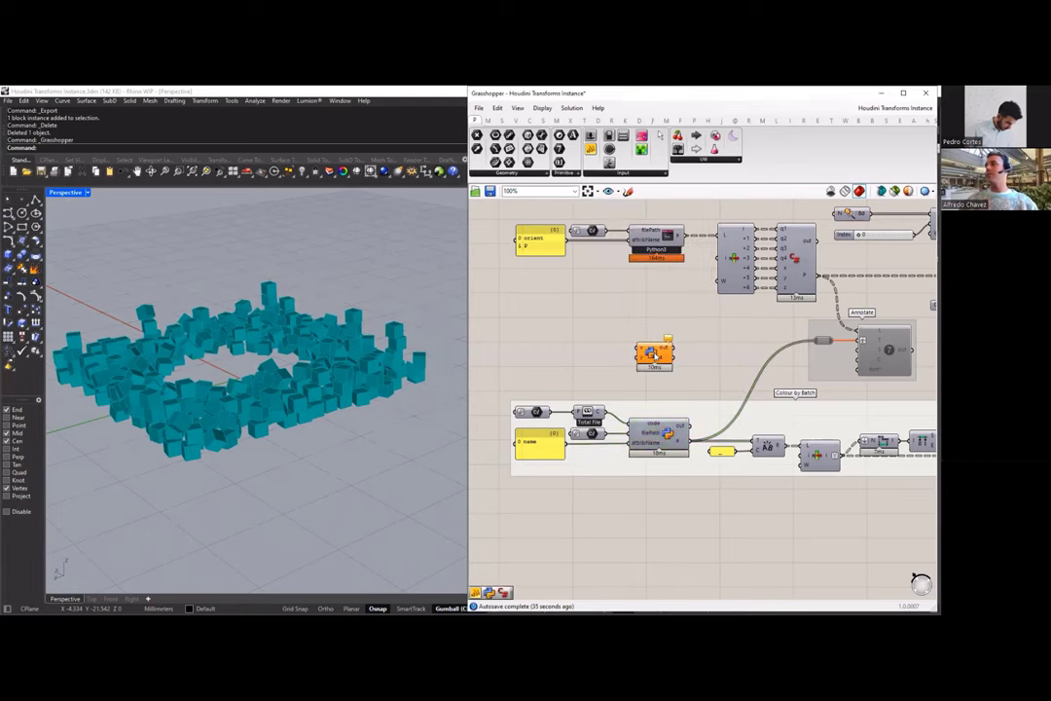
pyautogui.scroll(3, 654, 355)
pyautogui.rightClick(658, 355)
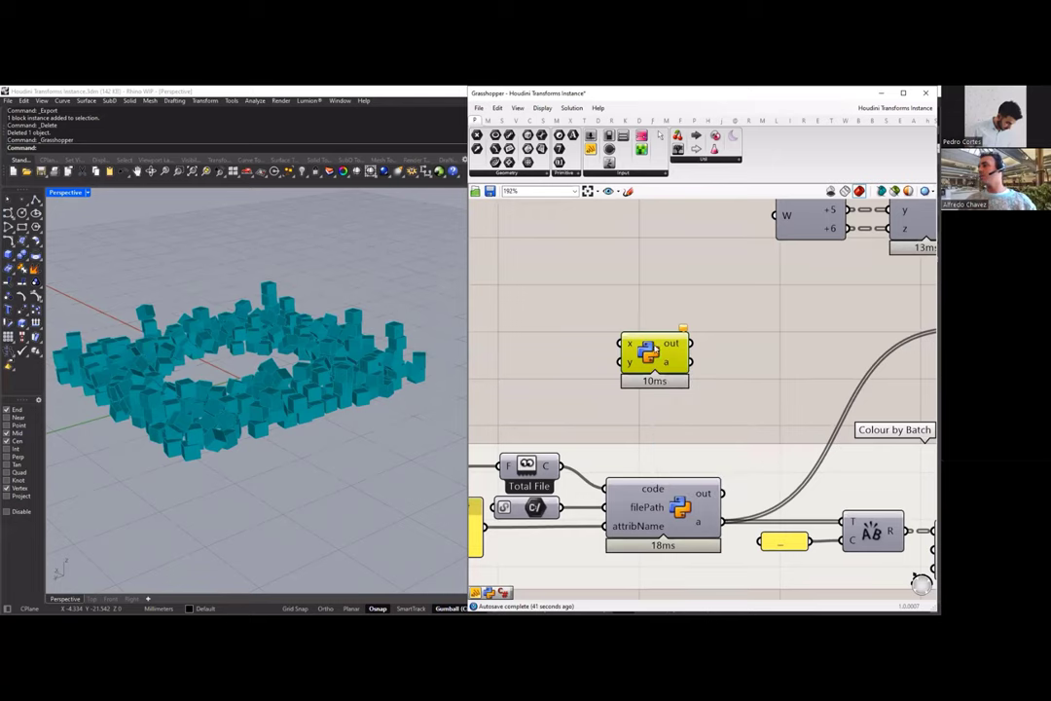
pyautogui.rightClick(649, 357)
pyautogui.click(681, 371)
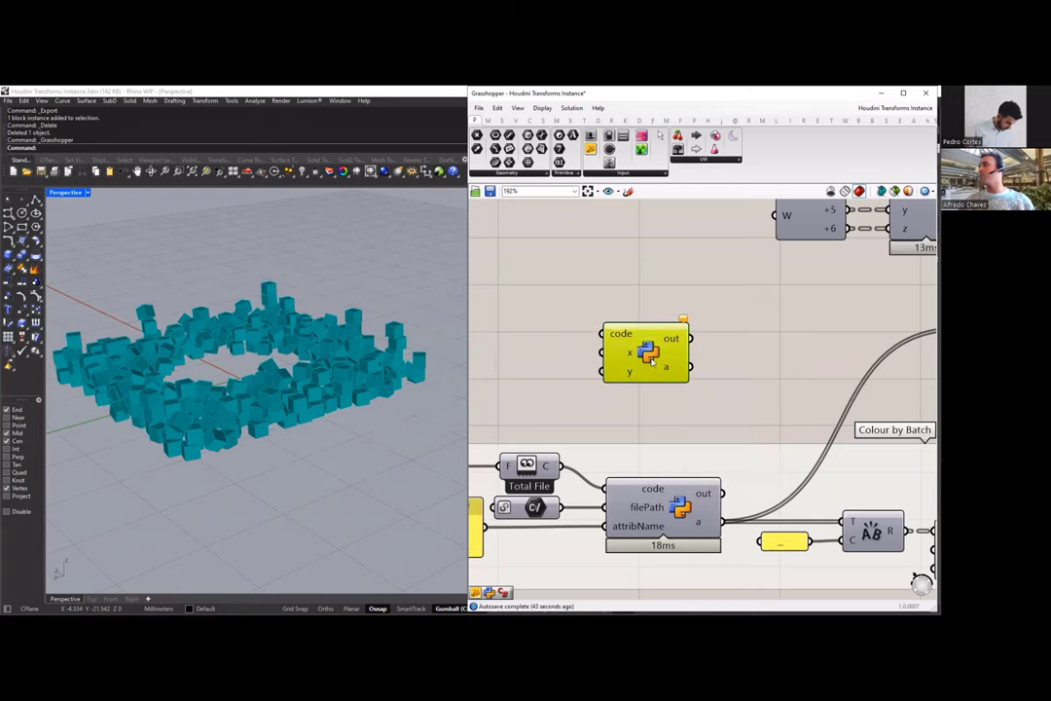
# Step: Point out the Total File reader feeding the code input, and delete the extra Python script component above the group
pyautogui.scroll(-2, 623, 322)
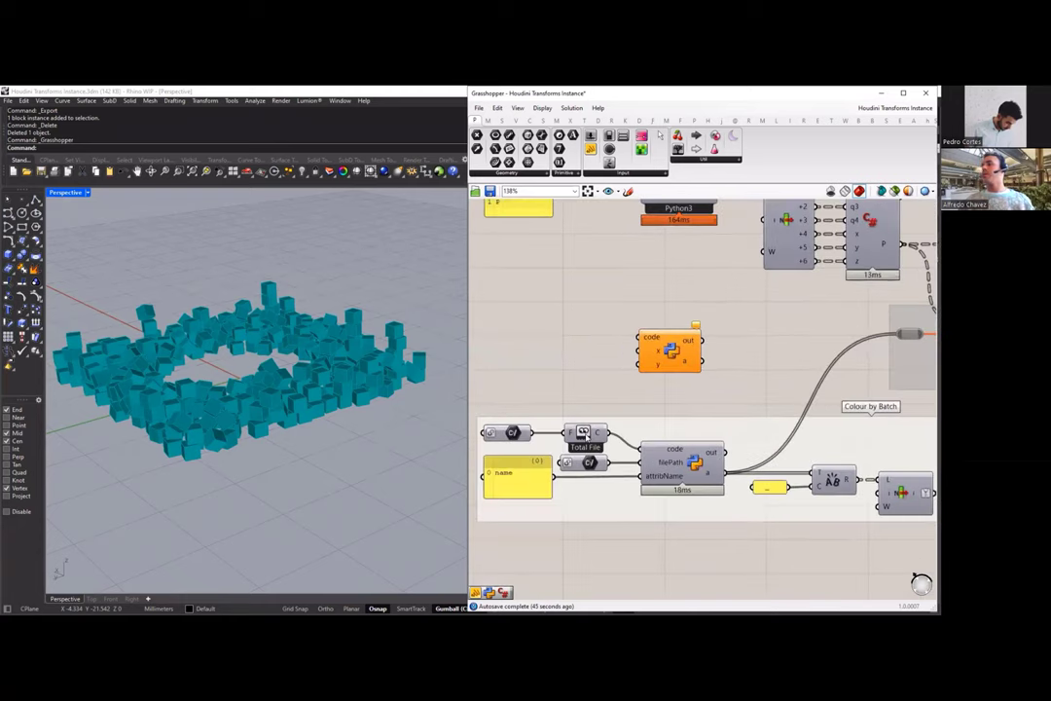
pyautogui.click(586, 440)
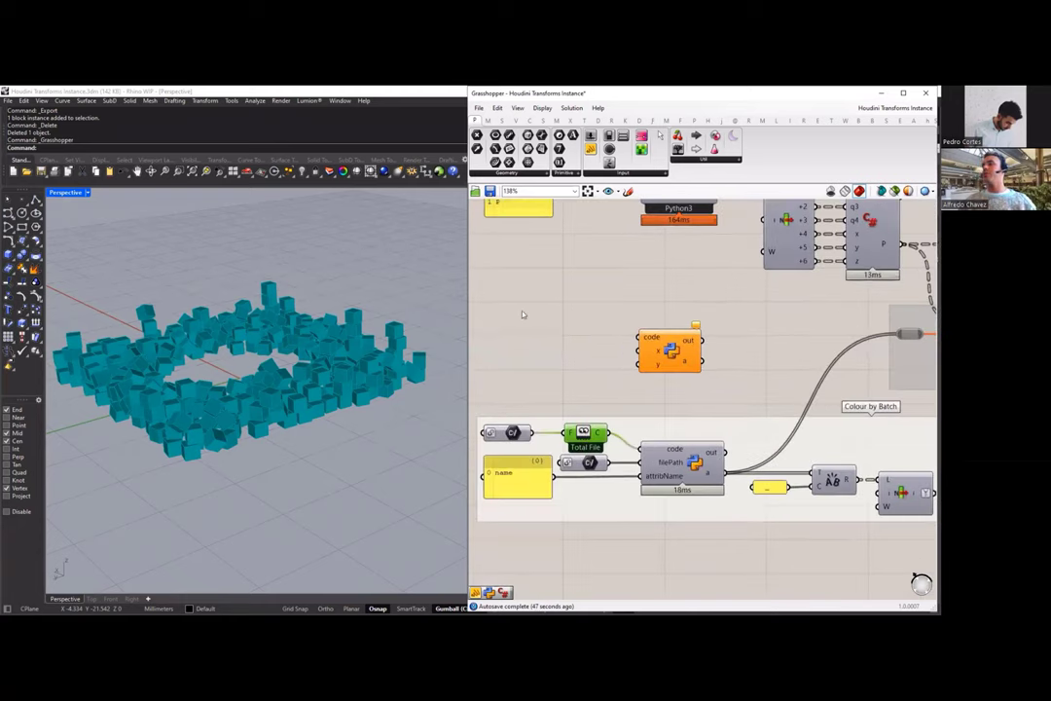
pyautogui.click(671, 353)
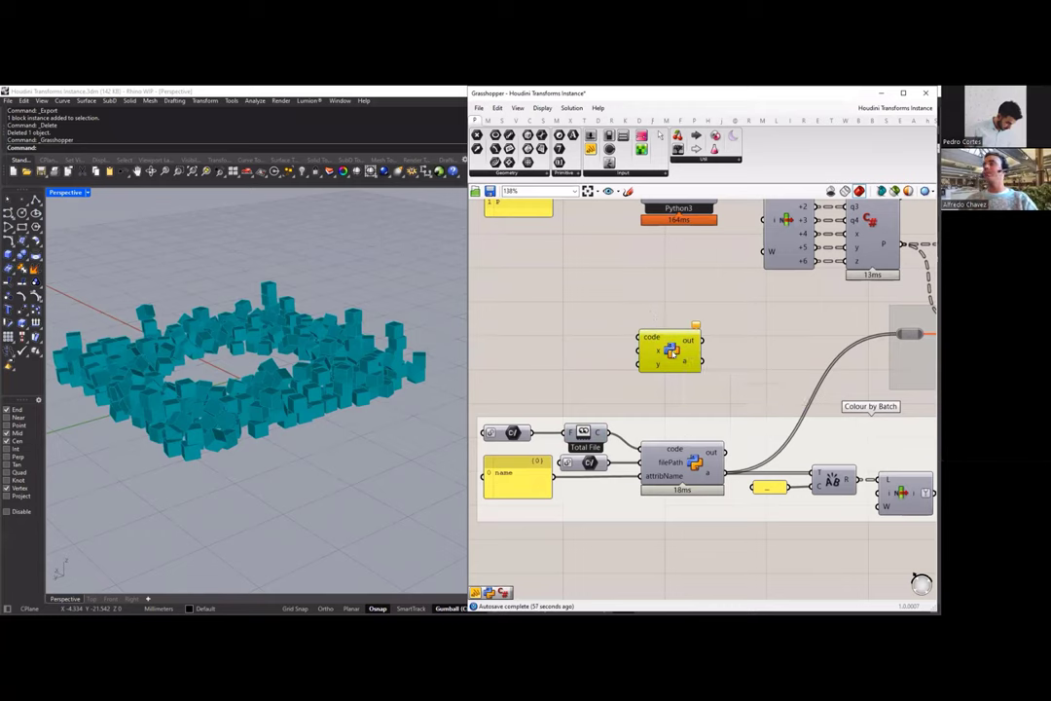
pyautogui.press('Delete')
# Step: Open the Python script in the Colour by Batch group, review the code down to its attribute filter, and close the editor
pyautogui.click(674, 457)
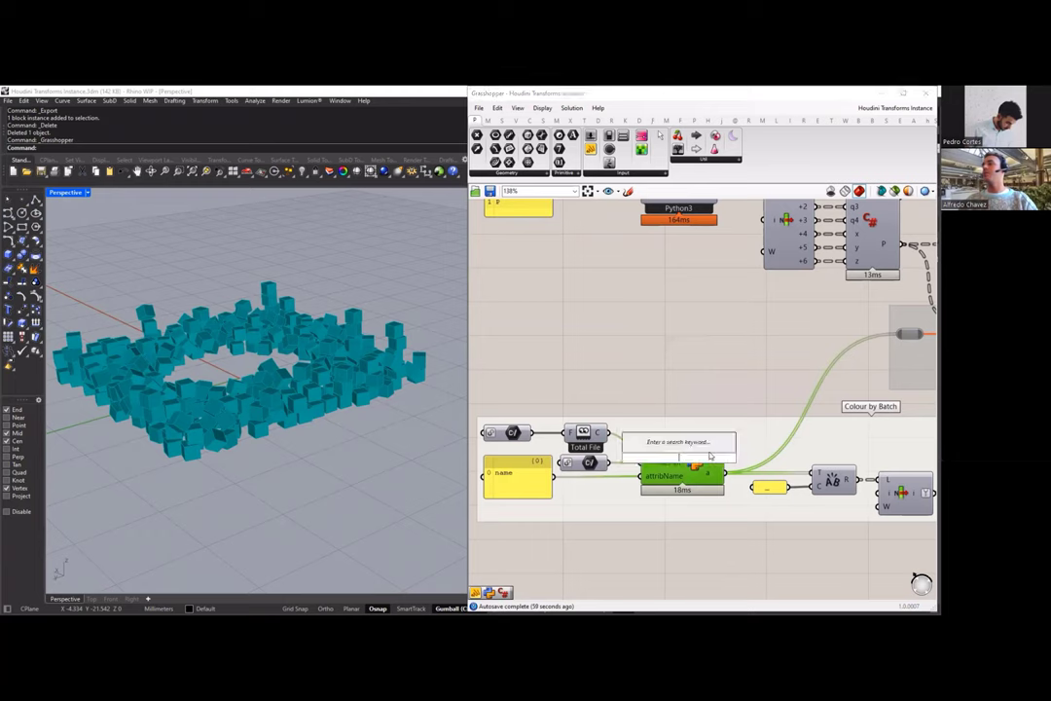
pyautogui.doubleClick(694, 462)
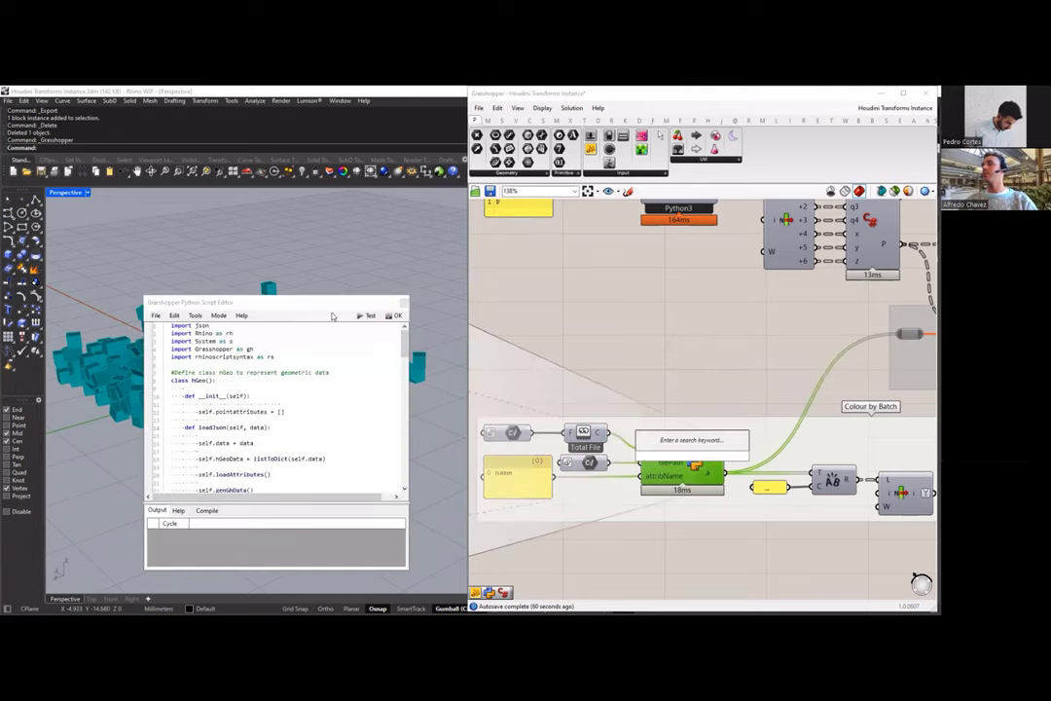
pyautogui.moveTo(315, 306); pyautogui.dragTo(652, 263)
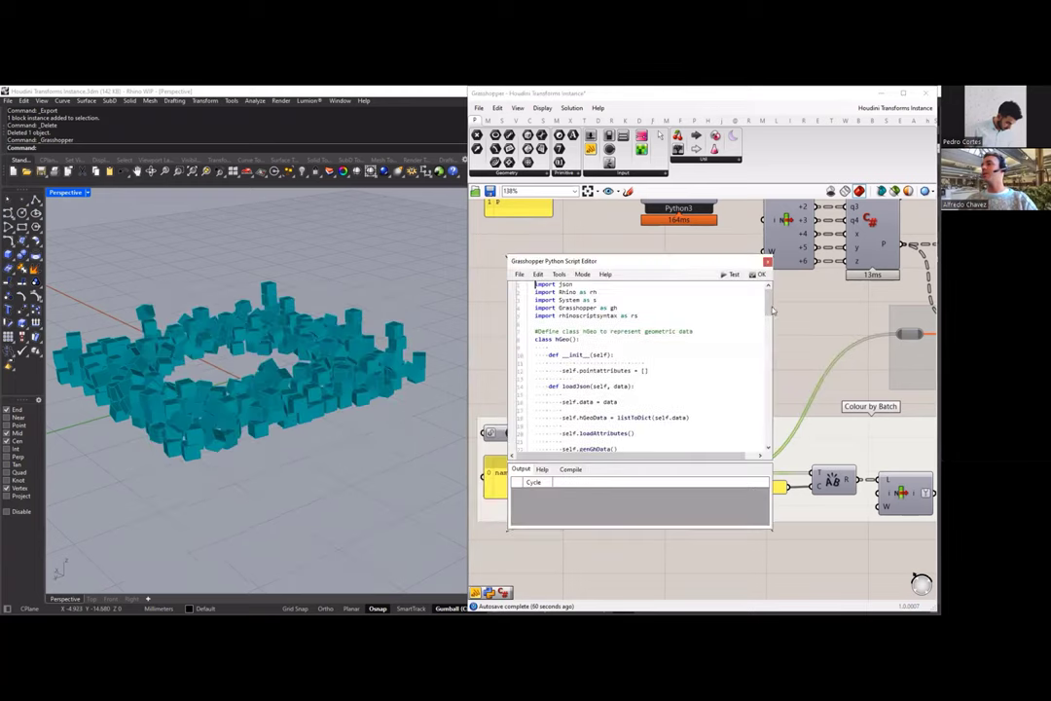
pyautogui.moveTo(770, 292); pyautogui.dragTo(772, 390)
pyautogui.scroll(-8, 743, 293)
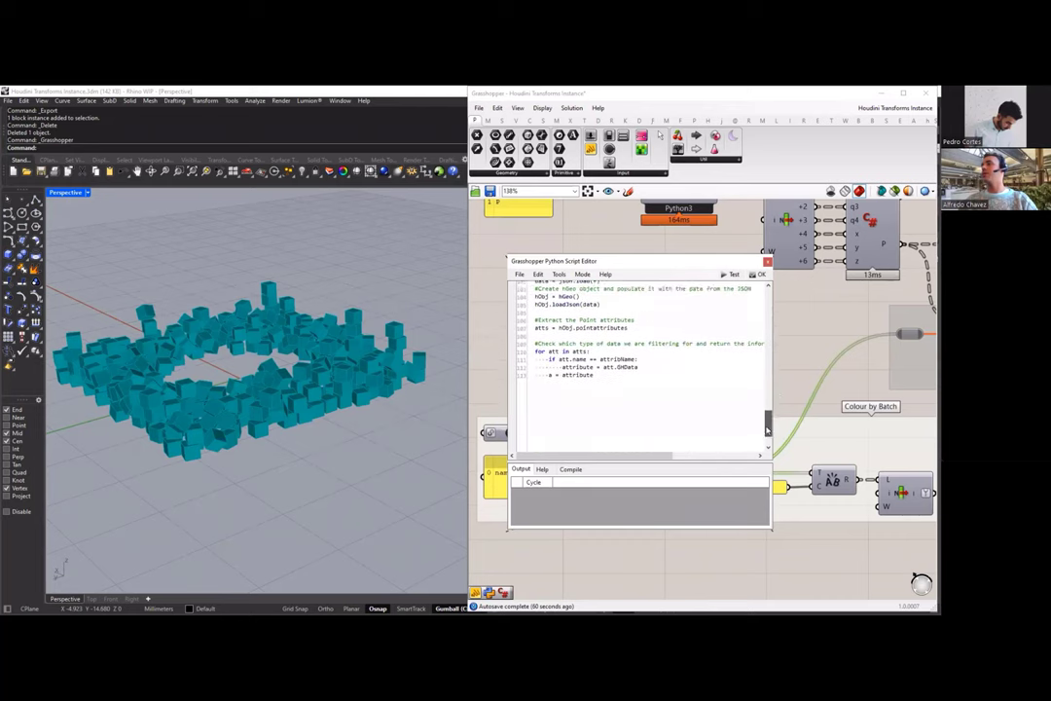
pyautogui.click(758, 273)
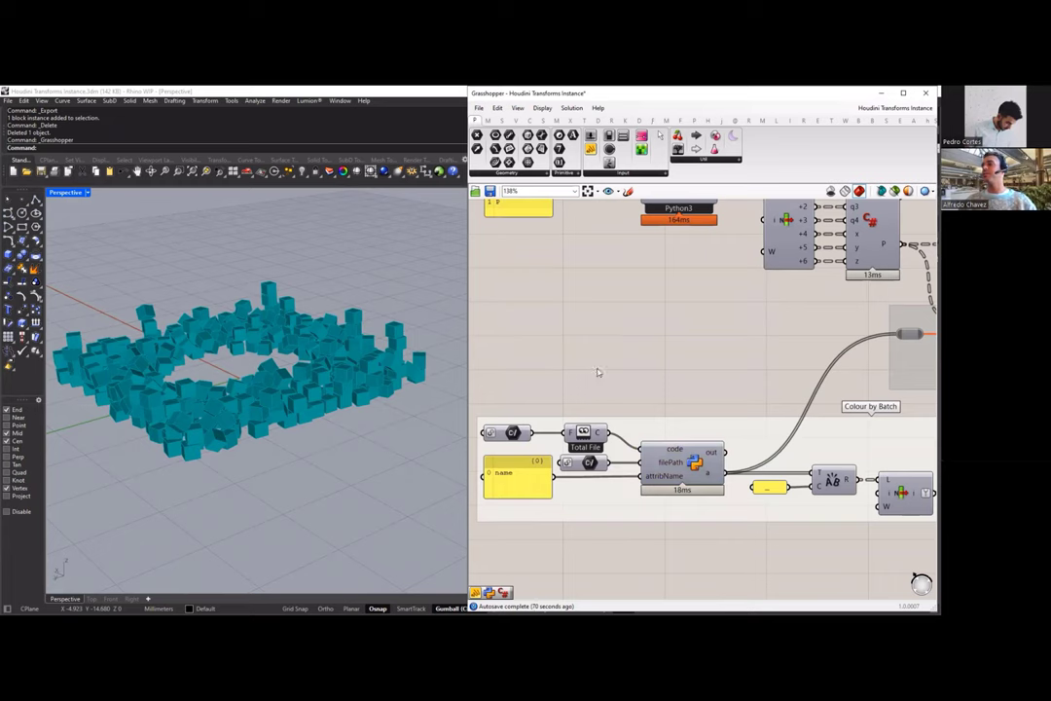
# Step: Add a panel below the Colour by Batch group and connect it to the Python component's a output
pyautogui.scroll(-1, 597, 371)
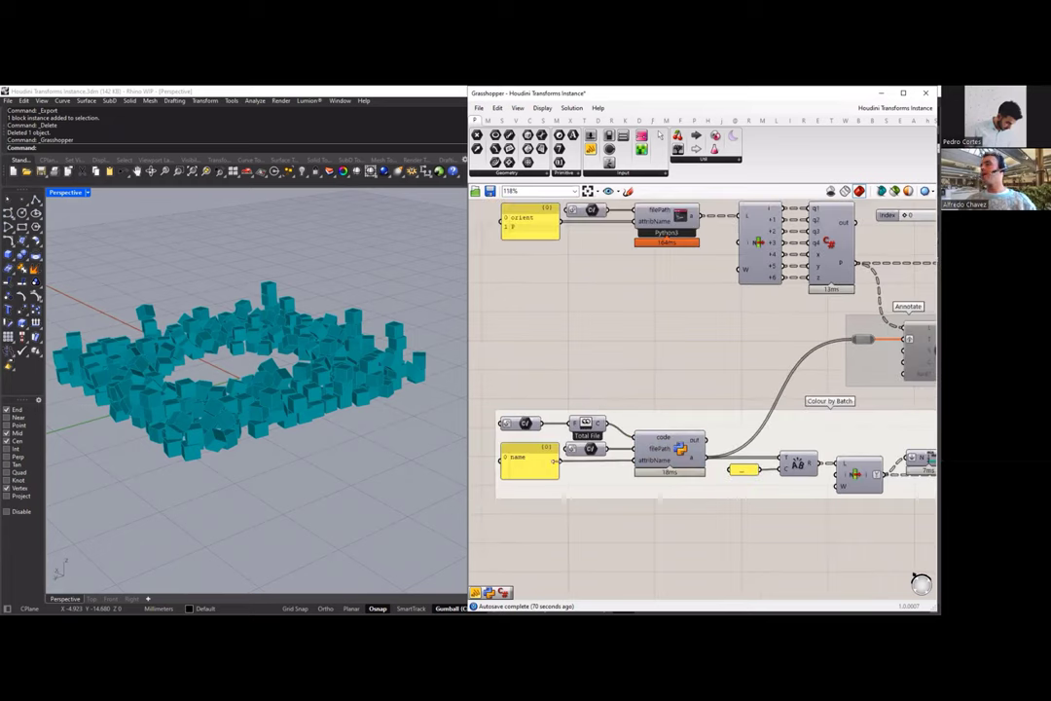
pyautogui.scroll(-1, 542, 463)
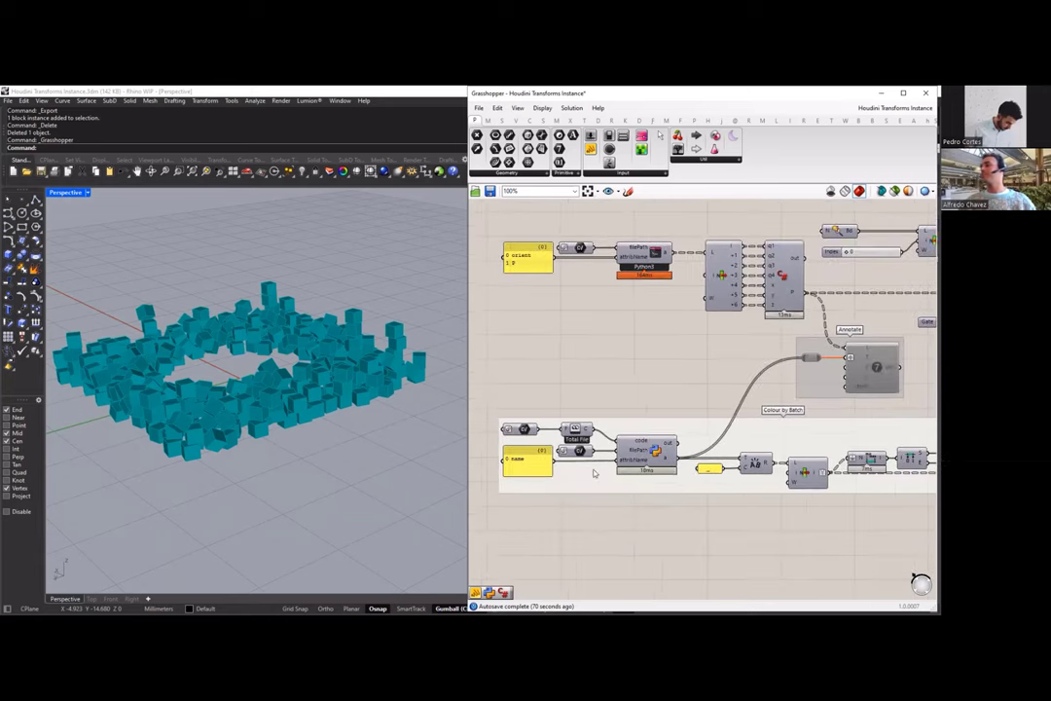
pyautogui.moveTo(730, 481); pyautogui.dragTo(623, 495, button='right')
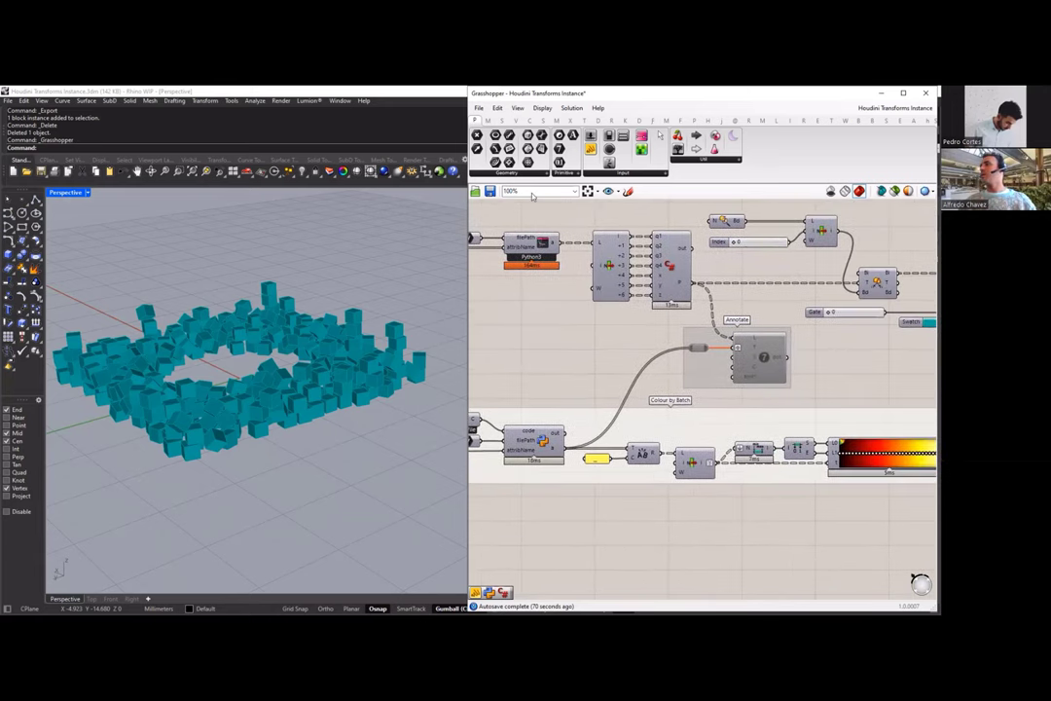
pyautogui.moveTo(589, 150); pyautogui.dragTo(625, 533)
pyautogui.moveTo(565, 444); pyautogui.dragTo(588, 531)
pyautogui.moveTo(624, 566); pyautogui.dragTo(589, 501, button='right')
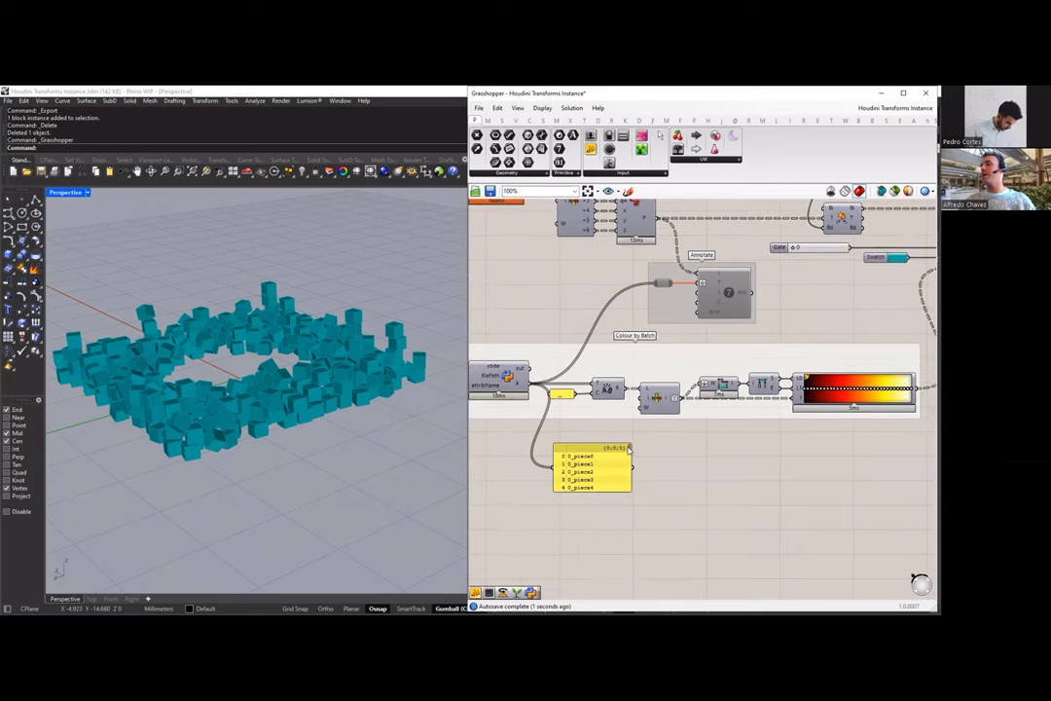
# Step: Enlarge the new panel to browse the full list of piece names, and delete it
pyautogui.moveTo(629, 449); pyautogui.dragTo(574, 576)
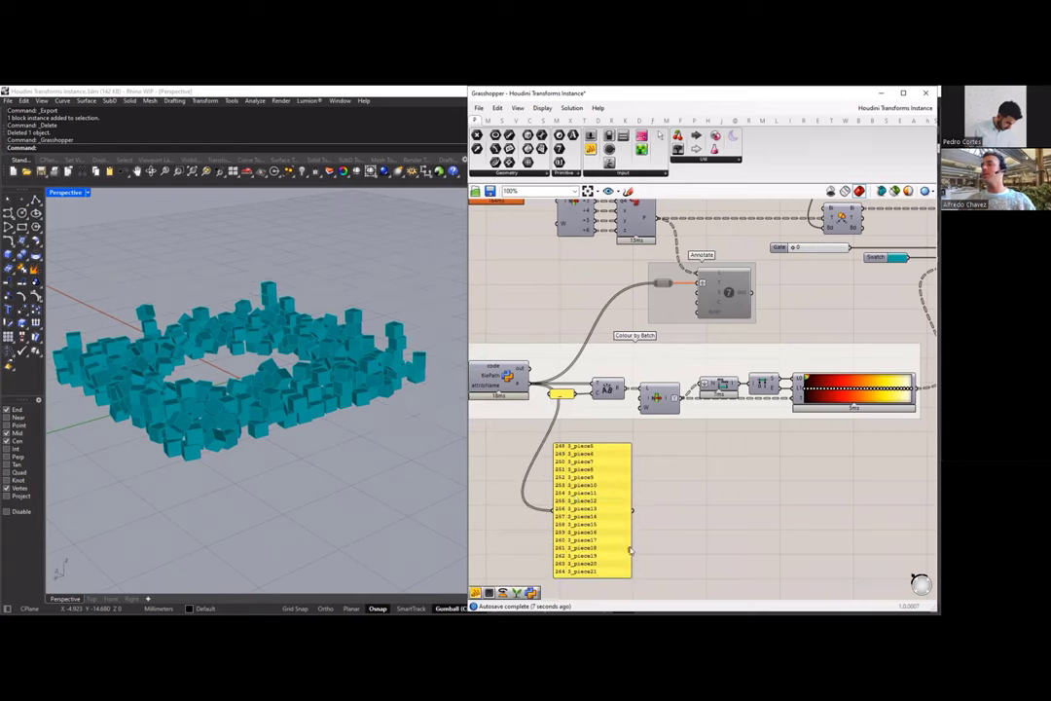
pyautogui.moveTo(629, 550)
pyautogui.mouseDown()
pyautogui.moveTo(629, 518)
pyautogui.moveTo(629, 569)
pyautogui.mouseUp()
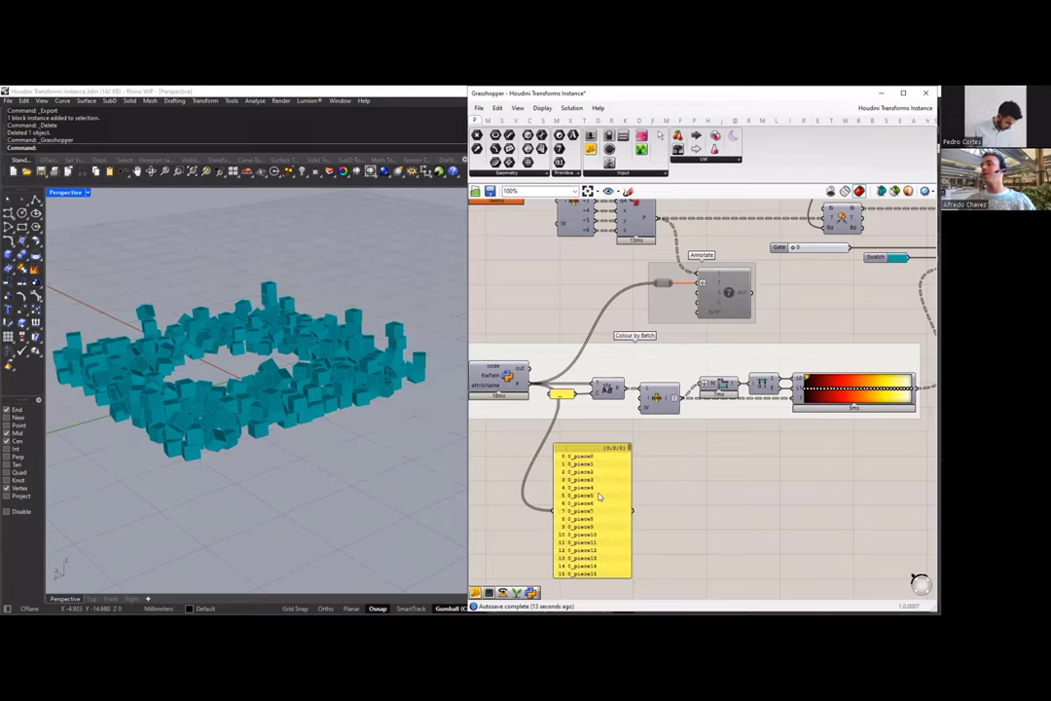
pyautogui.click(601, 497)
pyautogui.press('Delete')
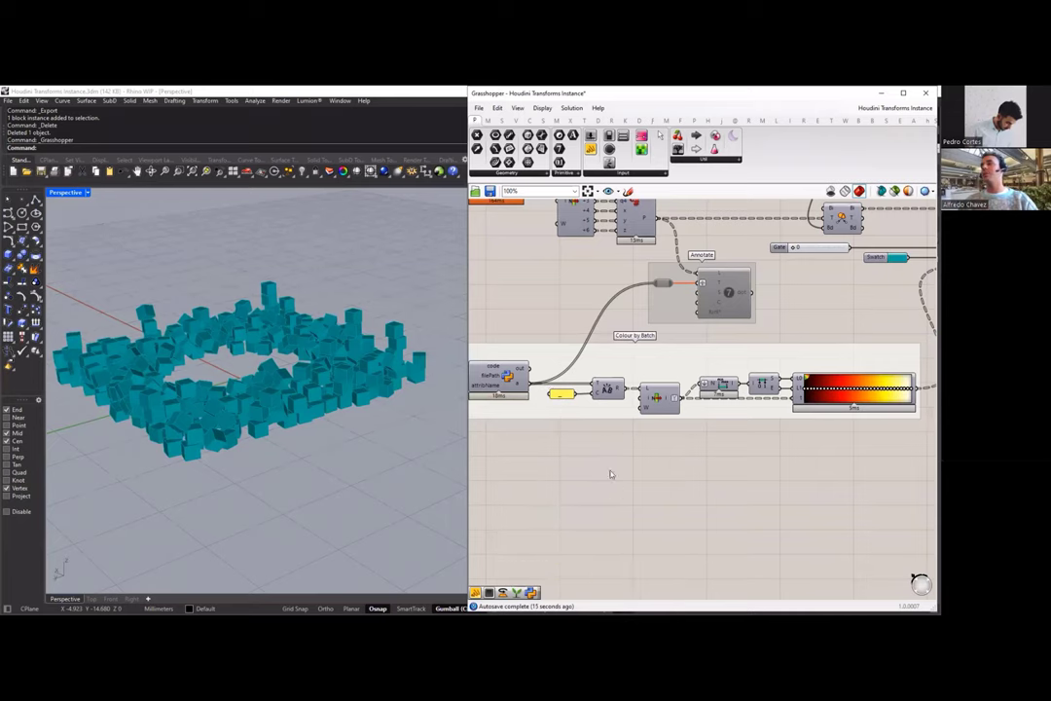
# Step: Set the Gate slider to 1 to colour the blocks by batch, and inspect the coloured aggregation in Rhino
pyautogui.scroll(-1, 738, 427)
pyautogui.hscroll(3, 738, 427)
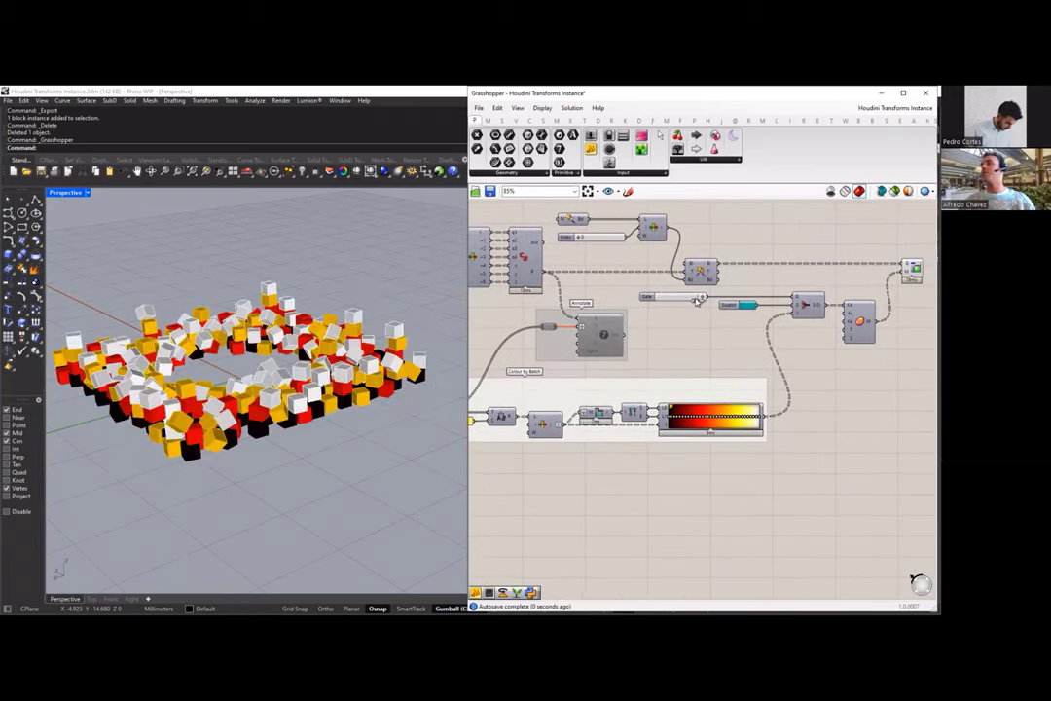
pyautogui.moveTo(351, 415); pyautogui.dragTo(273, 437, button='right')
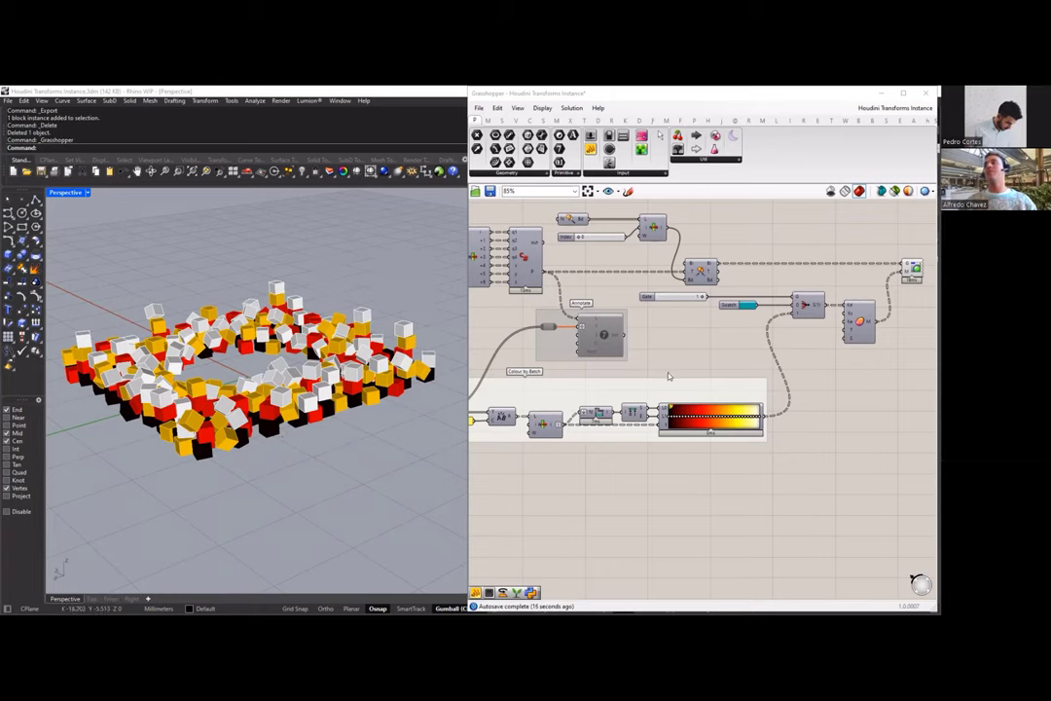
# Step: Enable the text tag component in the Annotate group to label each block with its piece name
pyautogui.moveTo(669, 342); pyautogui.dragTo(721, 345, button='right')
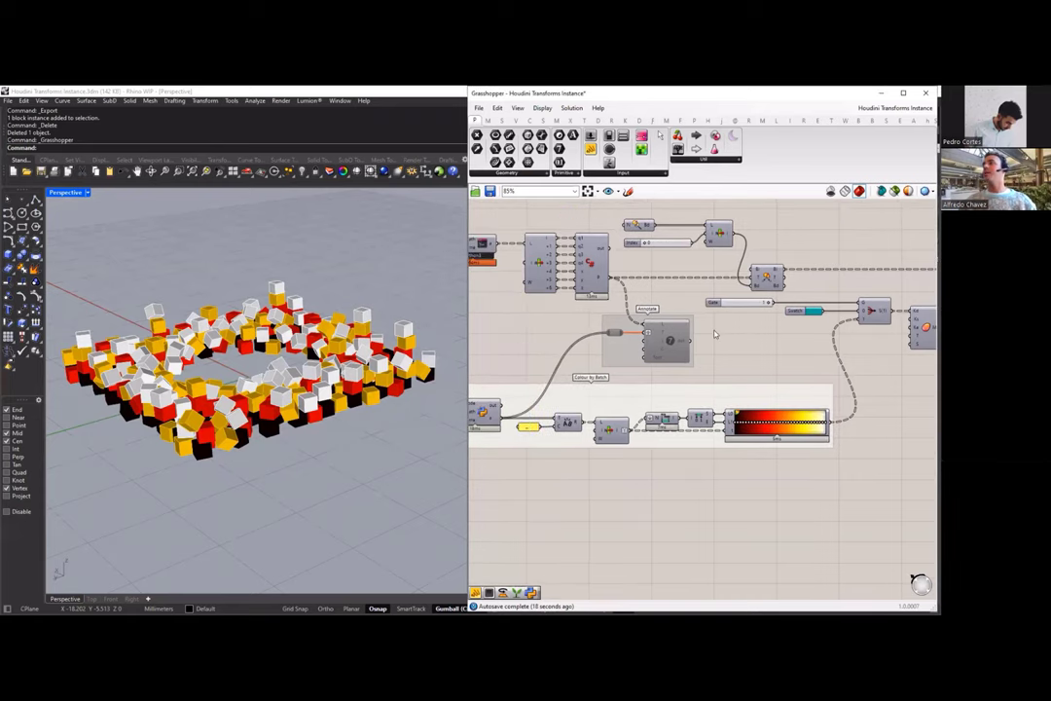
pyautogui.click(668, 341)
pyautogui.middleClick(661, 346)
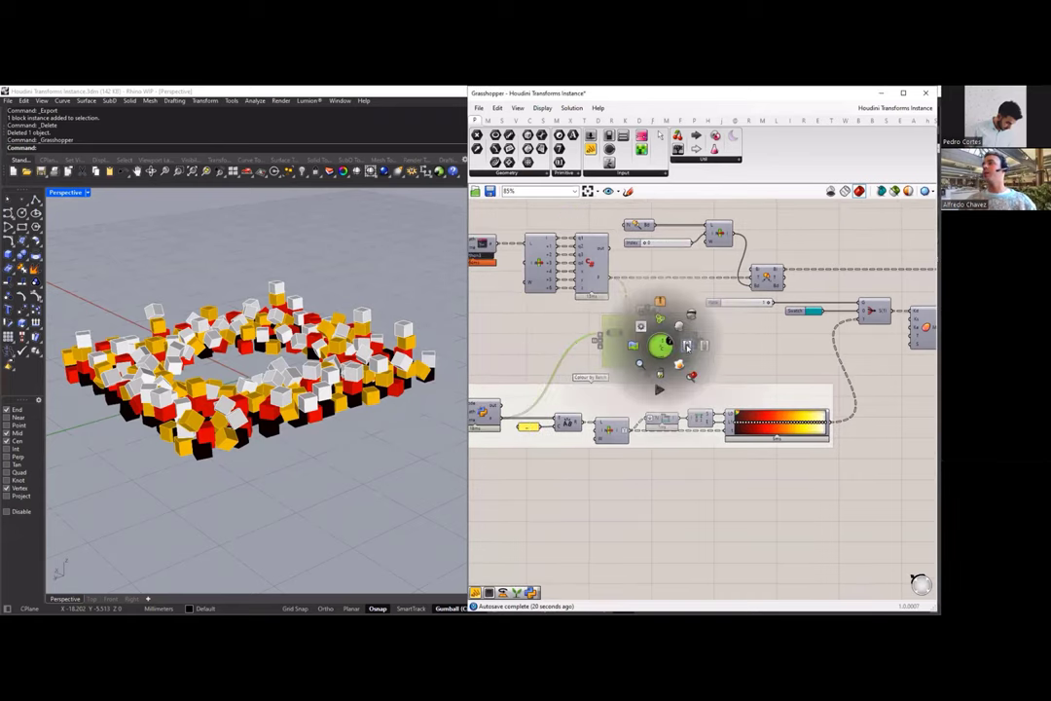
pyautogui.click(750, 351)
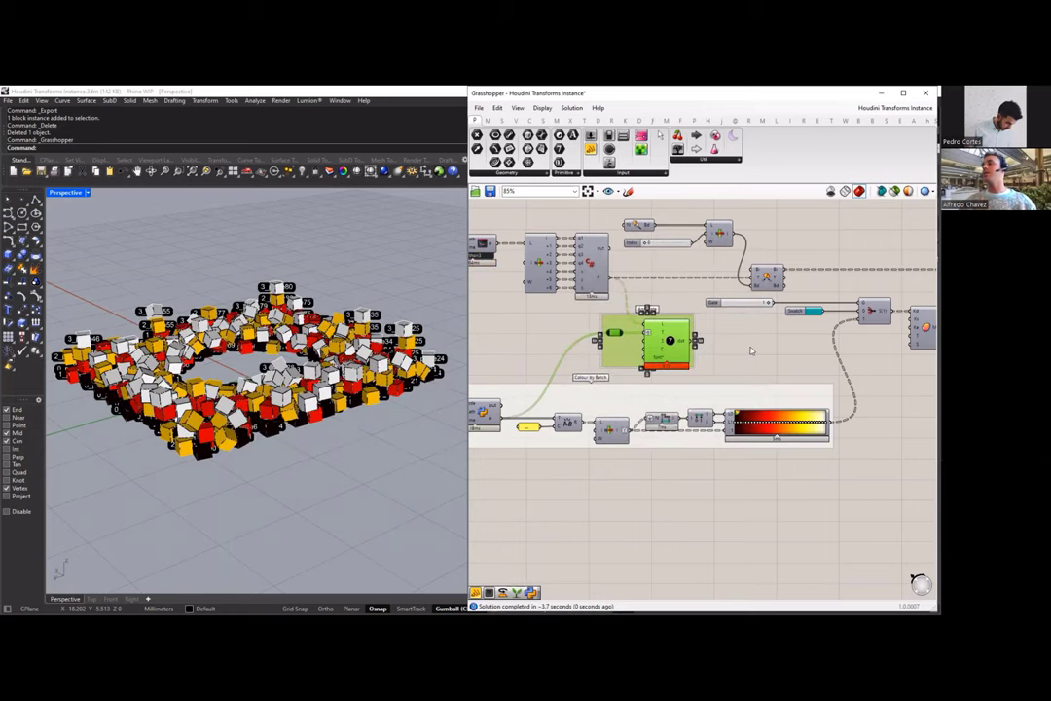
# Step: Turn off the preview of the final material preview component to leave only the piece labels in the Rhino viewport
pyautogui.scroll(-2, 570, 315)
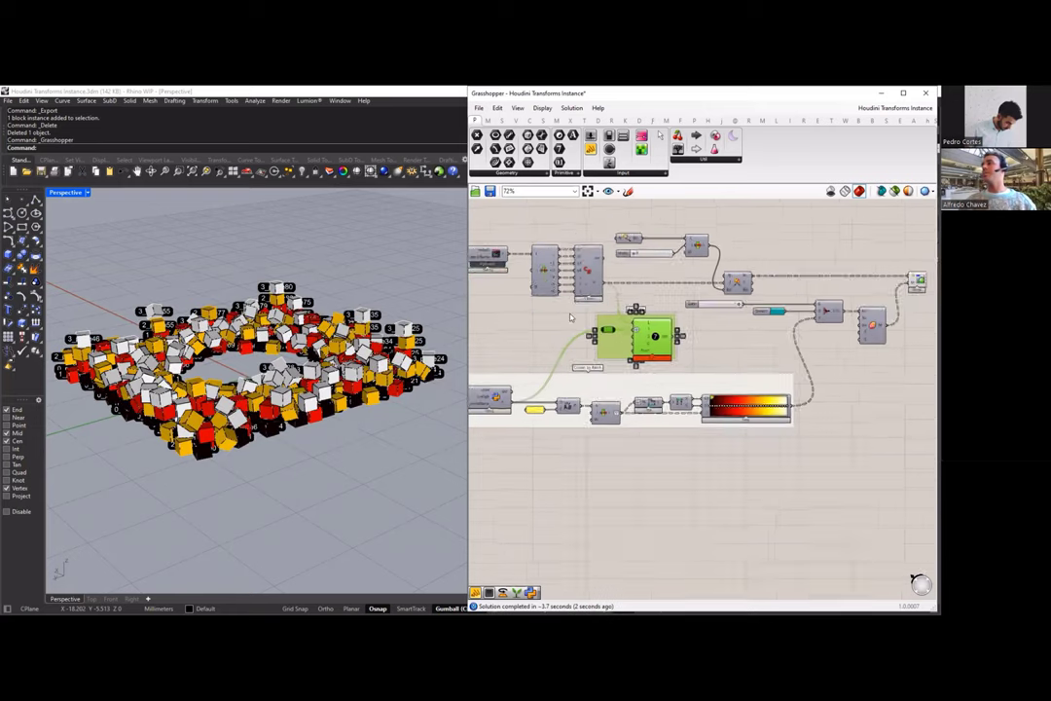
pyautogui.middleClick(867, 287)
pyautogui.click(887, 278)
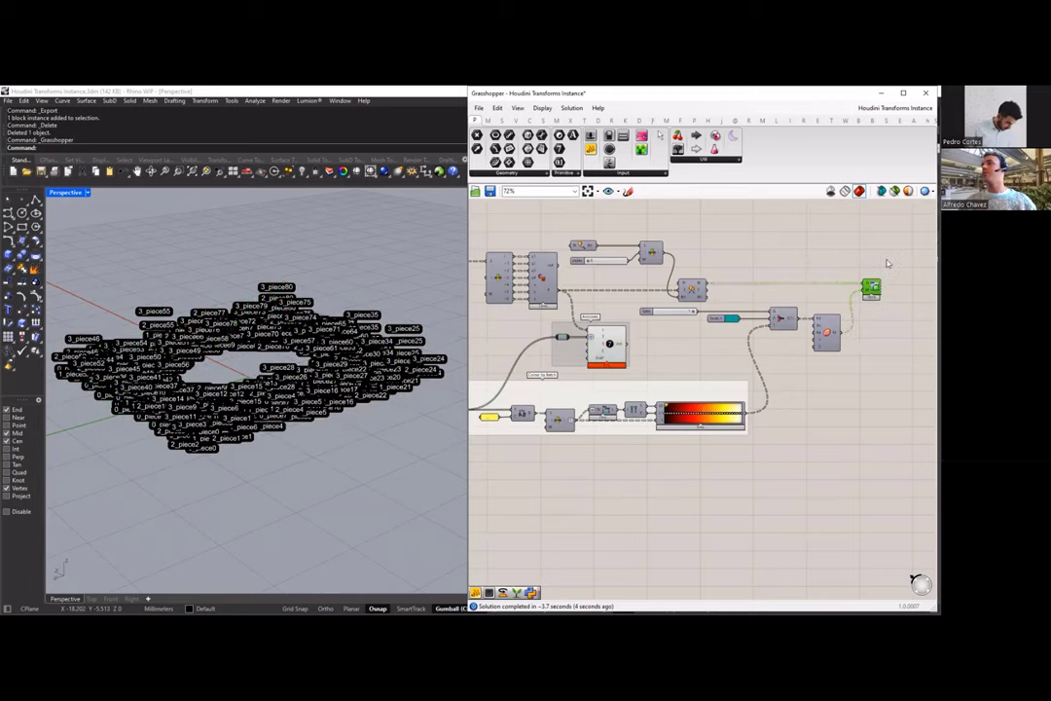
# Step: Disable the text tag component in the Annotate group
pyautogui.moveTo(194, 389); pyautogui.dragTo(353, 376, button='right')
pyautogui.moveTo(355, 374); pyautogui.dragTo(246, 386, button='right')
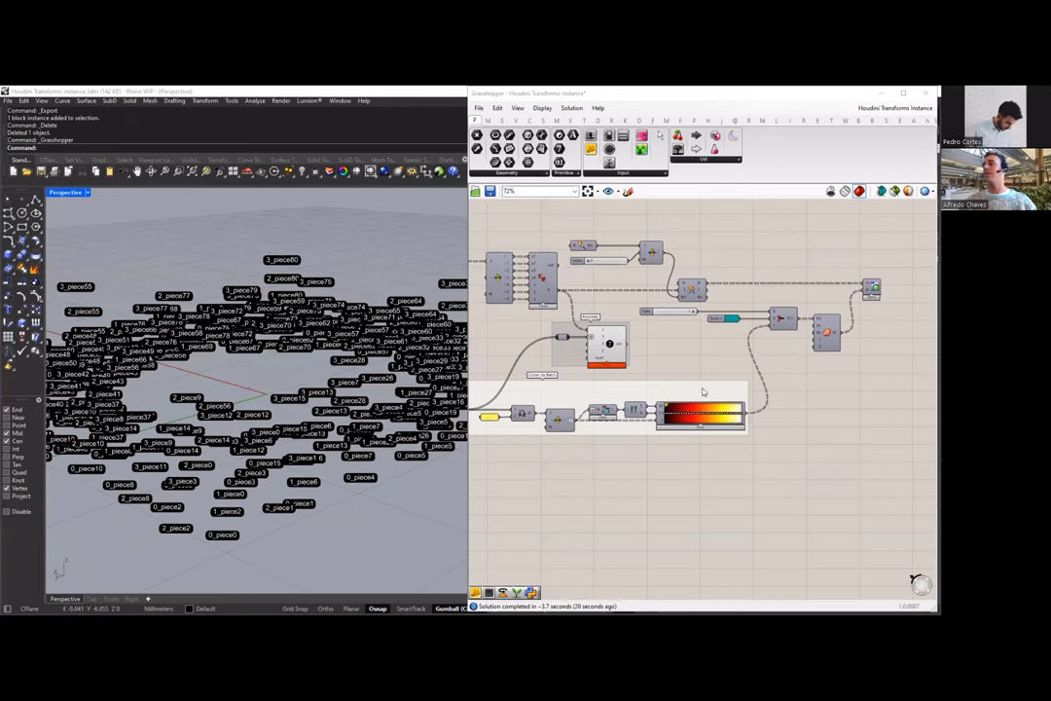
pyautogui.click(609, 347)
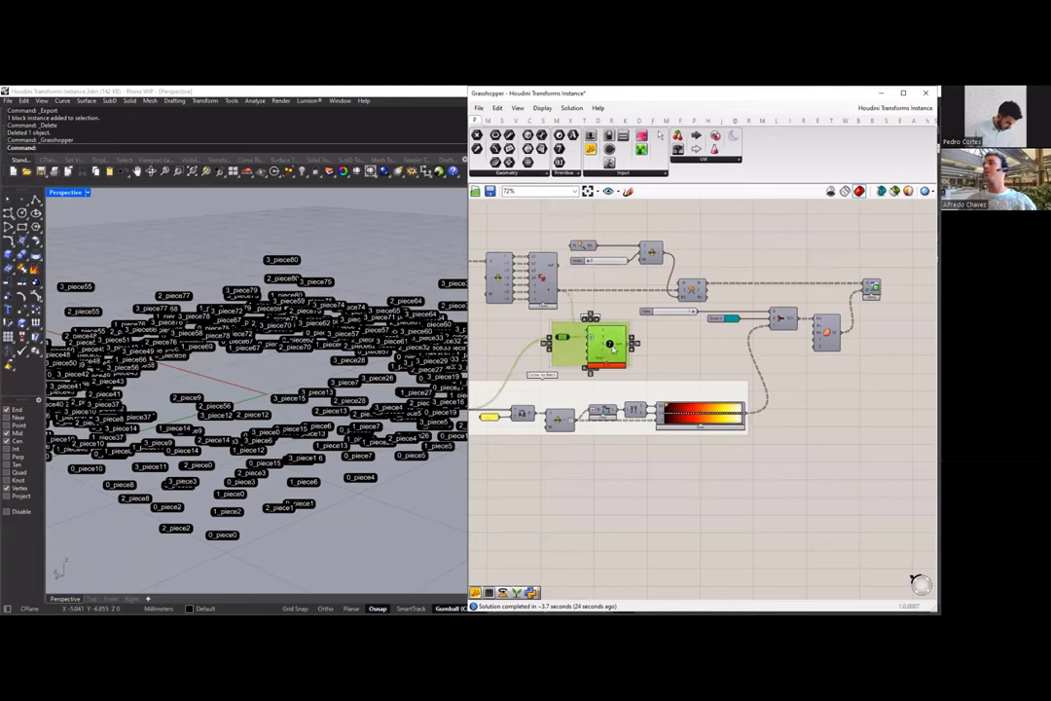
pyautogui.press('space')
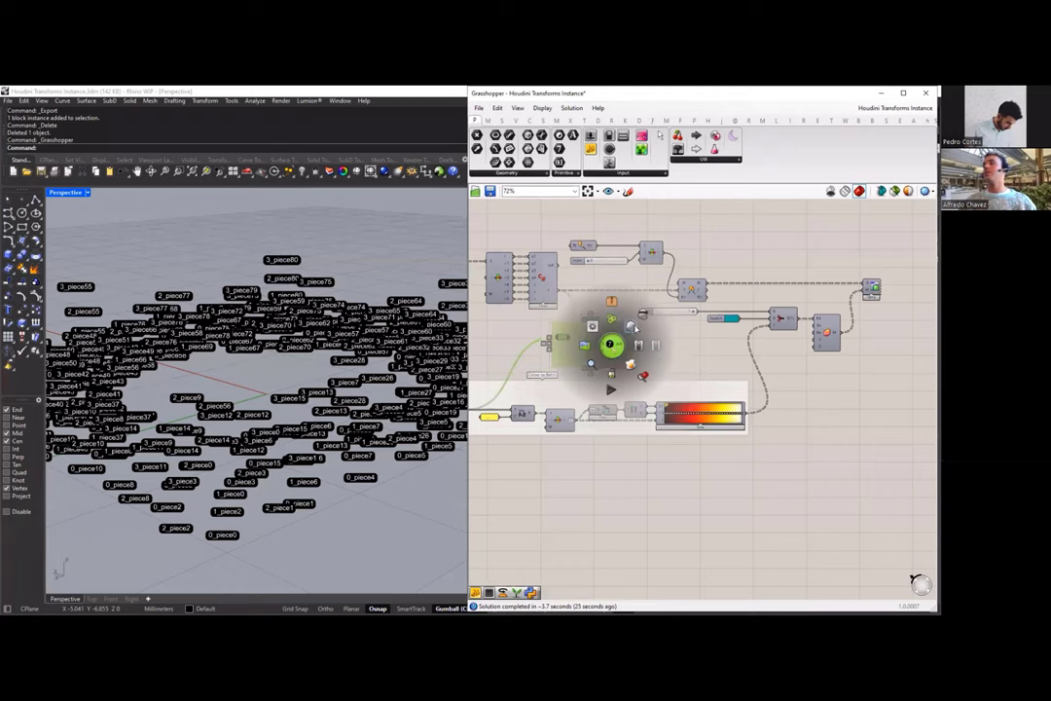
pyautogui.click(657, 349)
pyautogui.click(676, 354)
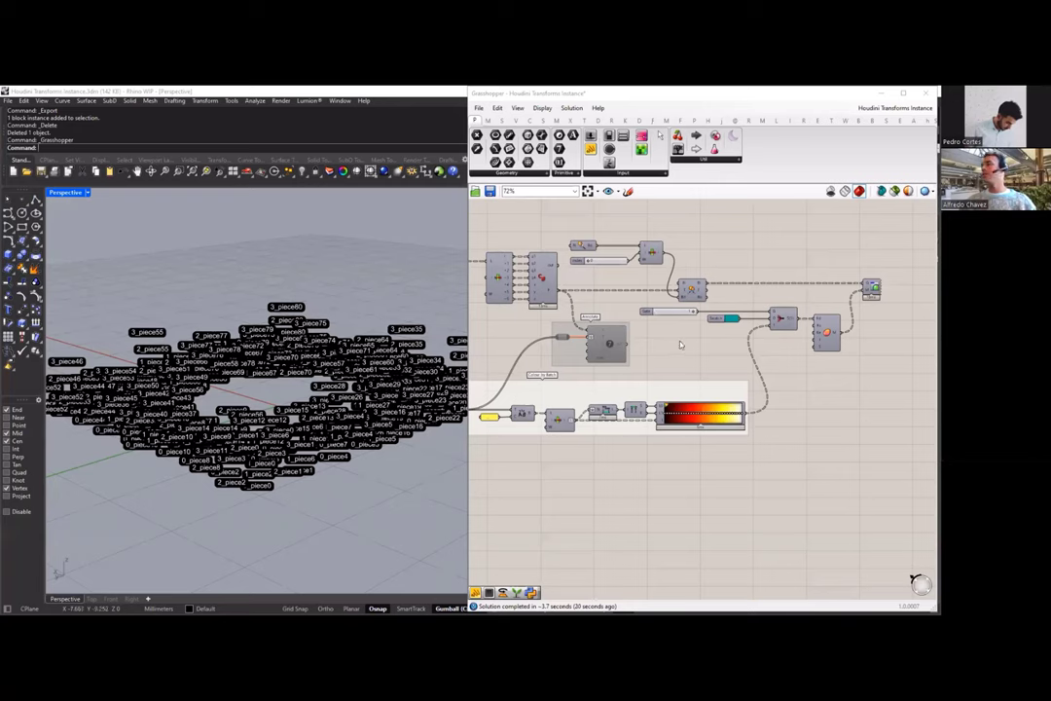
# Step: Turn on the preview of the final material preview component to show the coloured blocks in Rhino
pyautogui.middleClick(680, 345)
pyautogui.middleClick(873, 286)
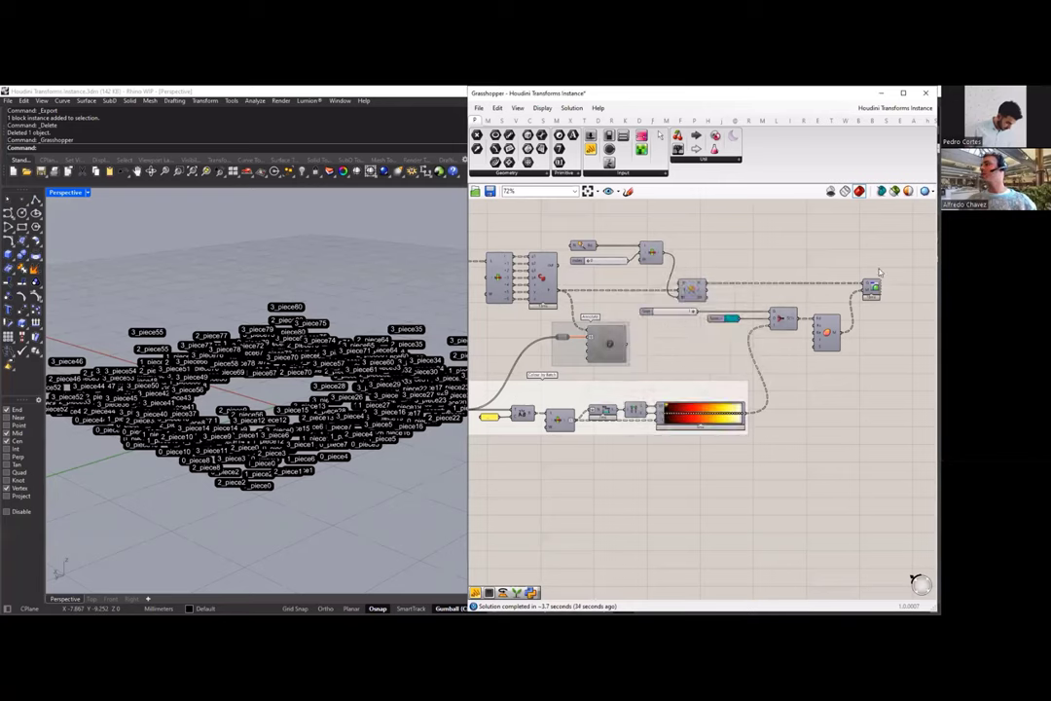
pyautogui.middleClick(874, 285)
pyautogui.click(874, 285)
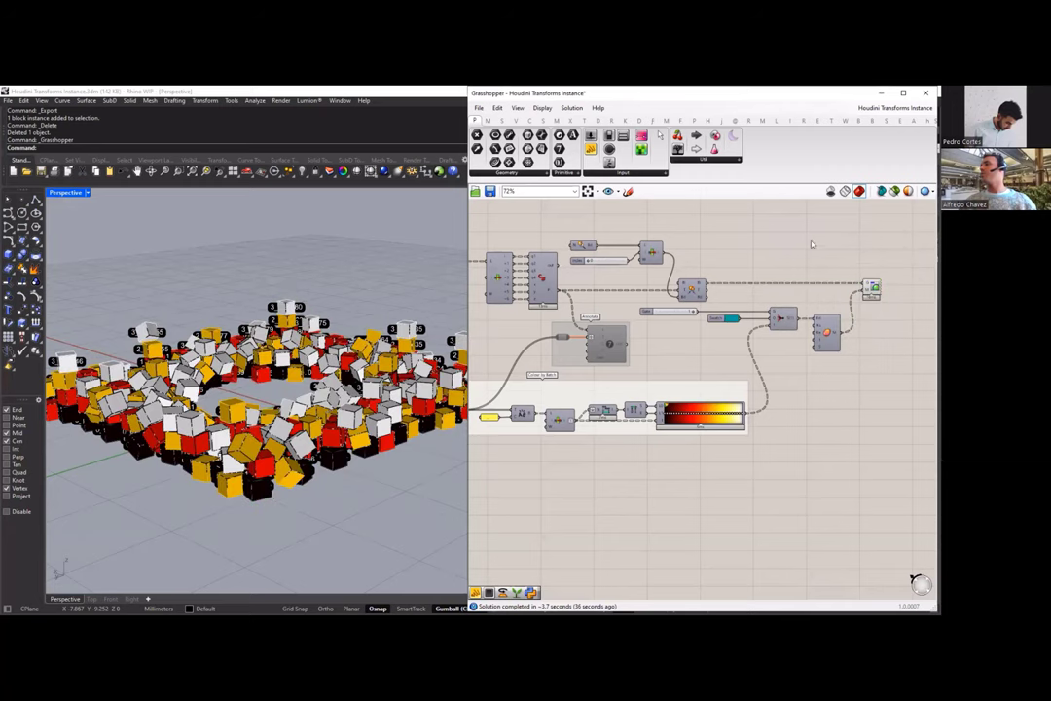
# Step: Review the Grasshopper definition from the file inputs through the block instances to the batch colouring and preview components
pyautogui.scroll(-2, 699, 358)
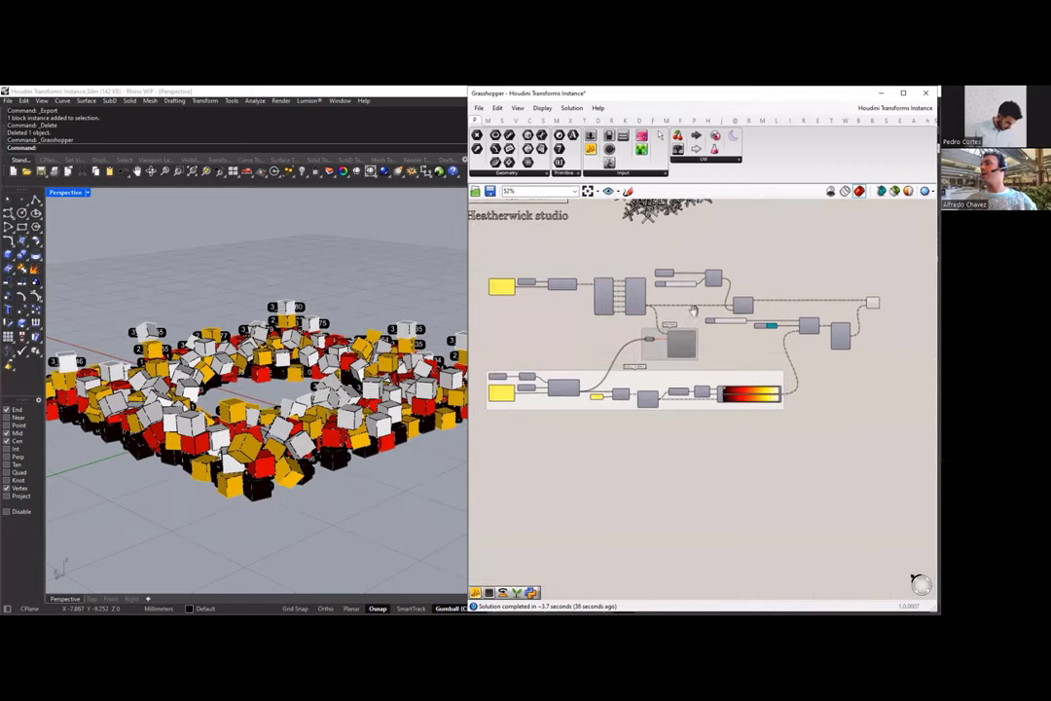
pyautogui.scroll(3, 652, 370)
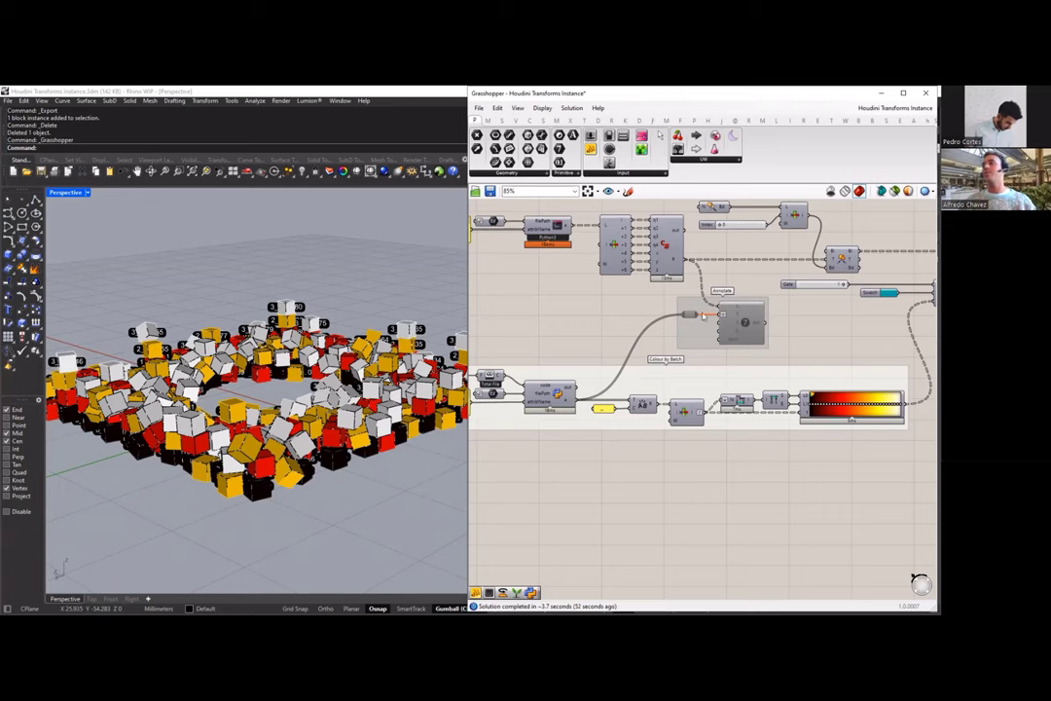
pyautogui.scroll(-5, 610, 345)
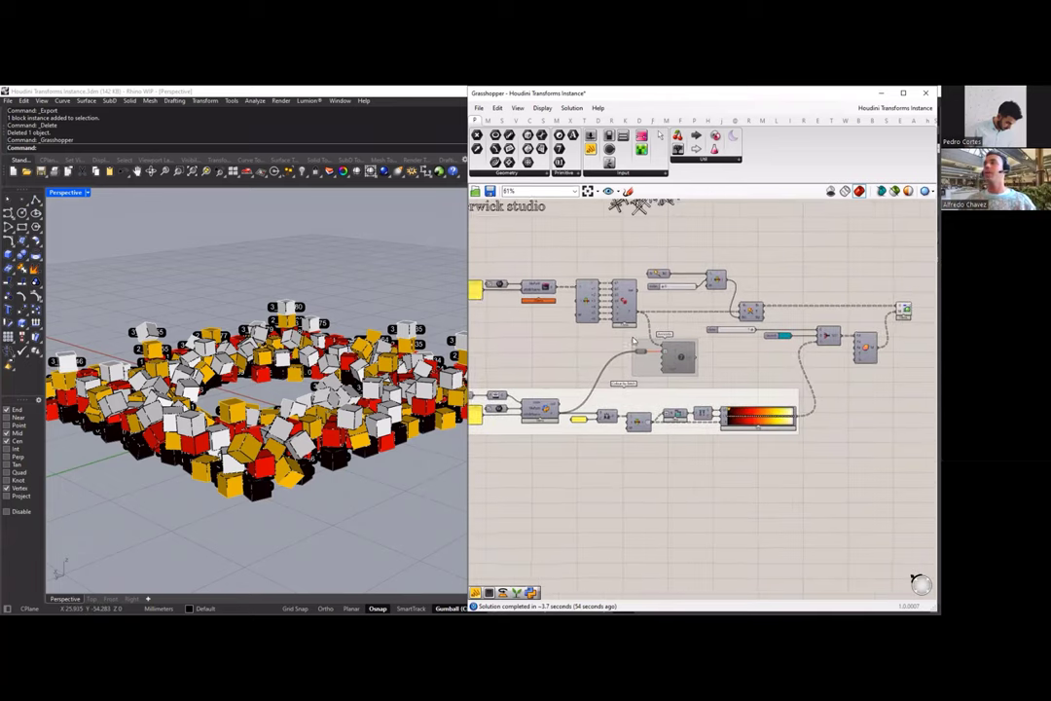
pyautogui.scroll(3, 658, 333)
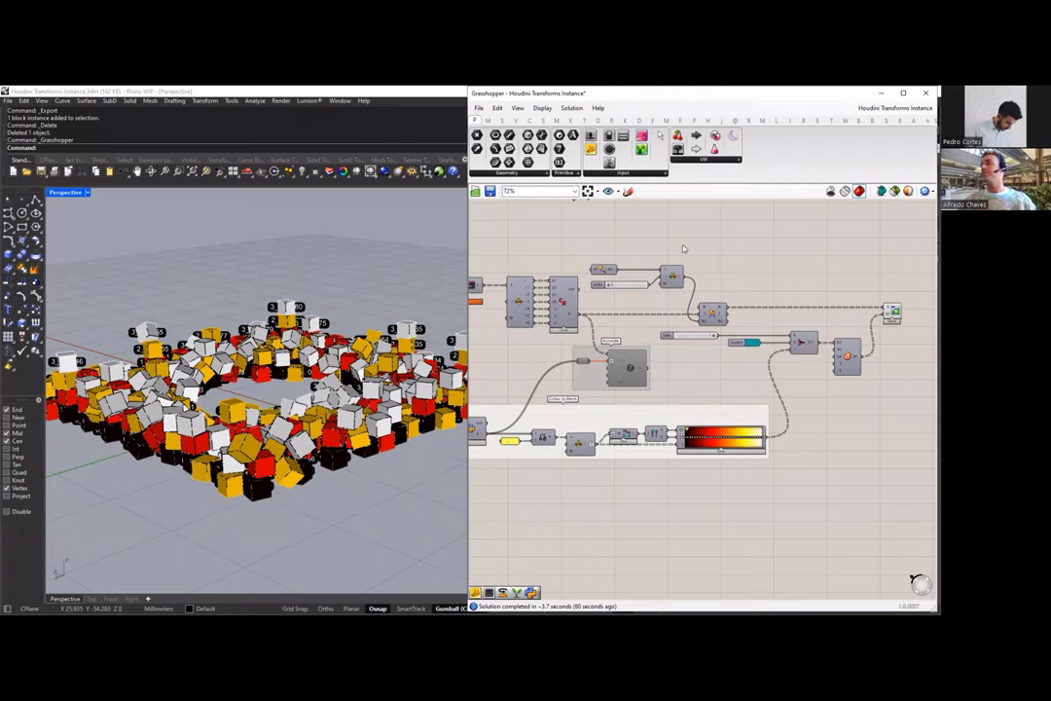
pyautogui.scroll(-1, 682, 233)
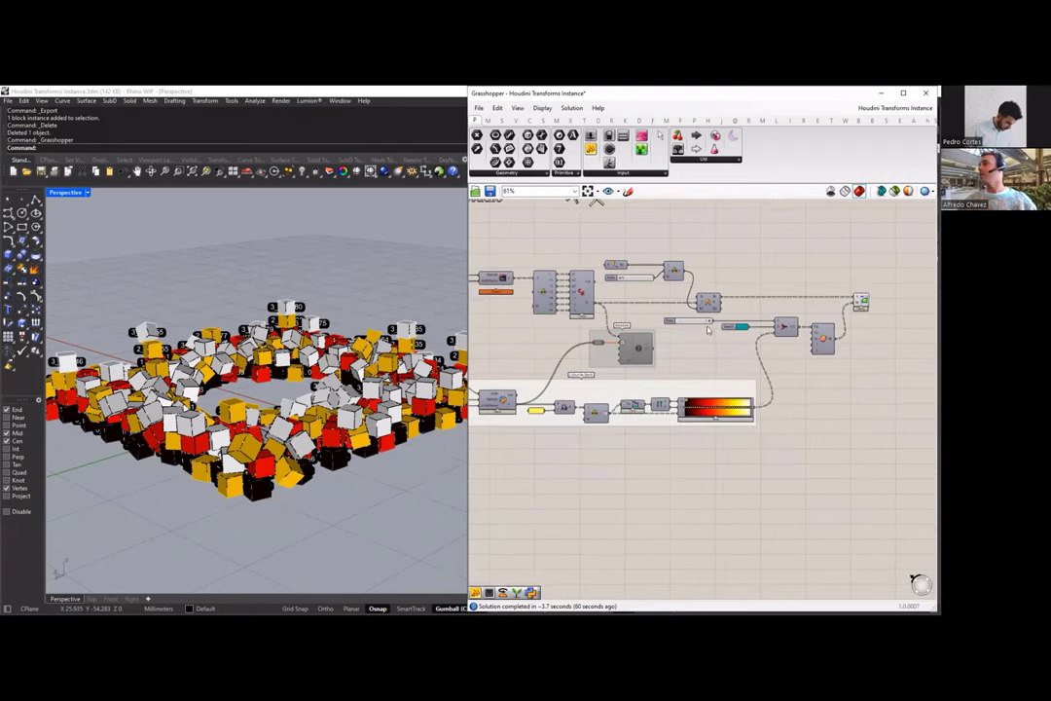
pyautogui.scroll(-2, 643, 327)
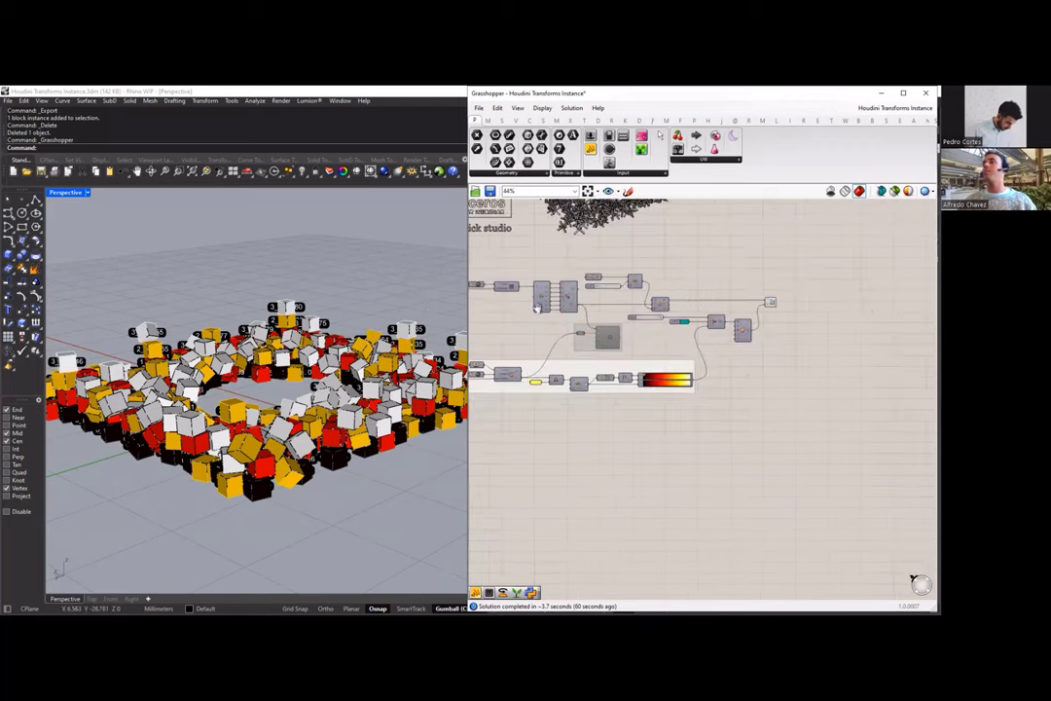
pyautogui.scroll(3, 644, 327)
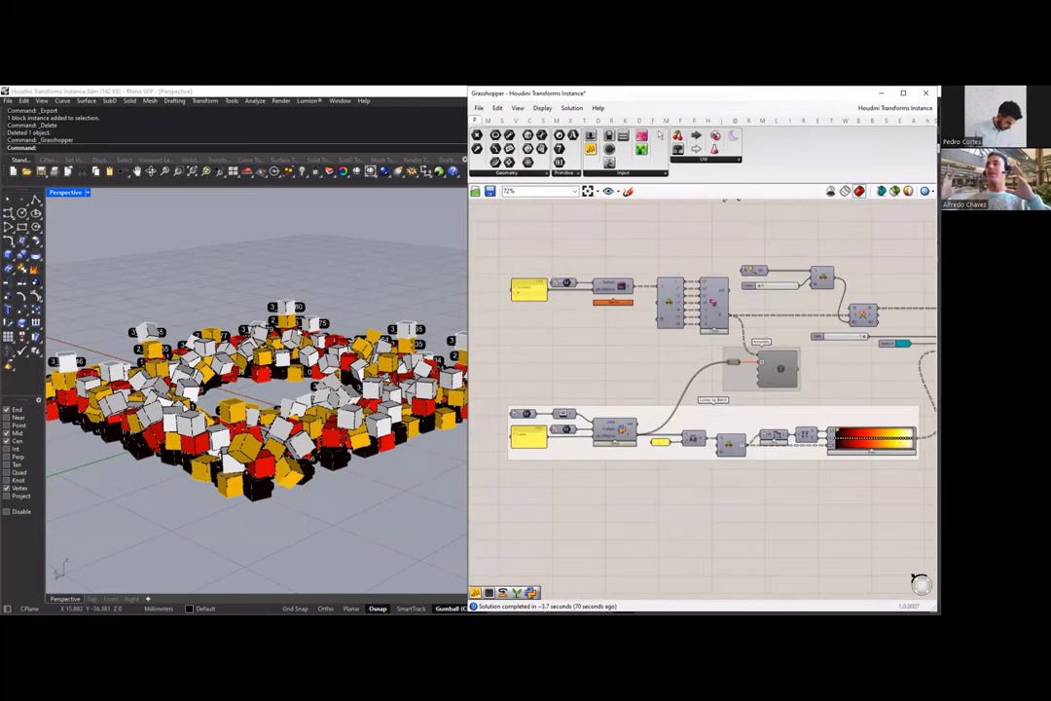
# Step: Select all Grasshopper components to highlight their geometry in the Rhino viewport, and clear the selection
pyautogui.click(340, 283)
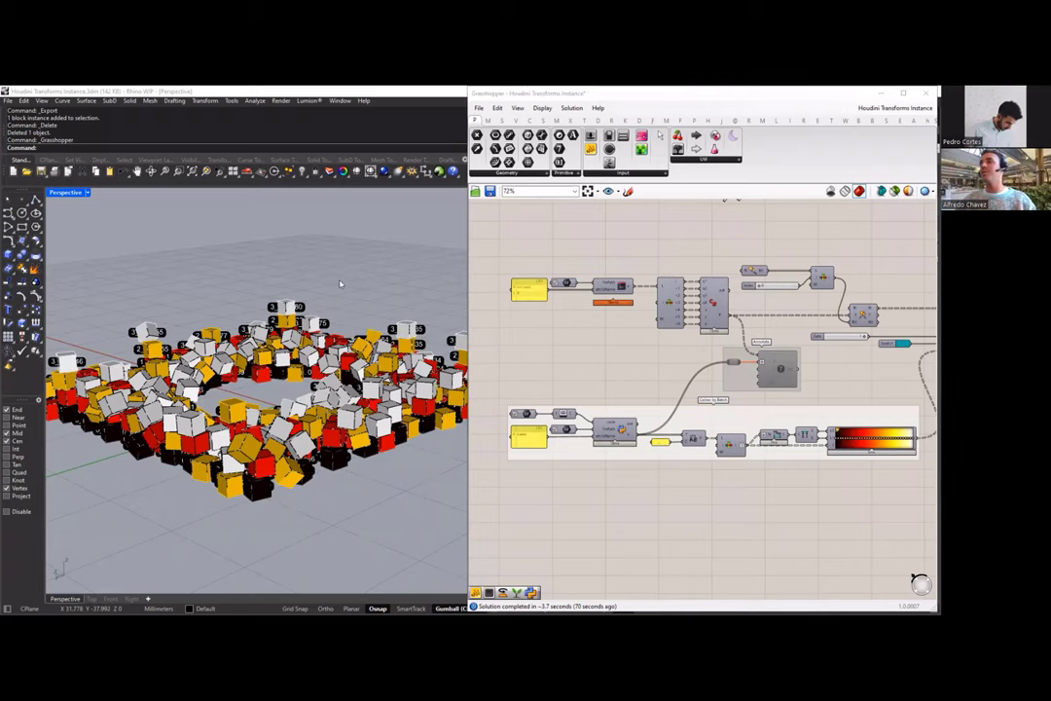
pyautogui.scroll(-3, 360, 323)
pyautogui.click(563, 308)
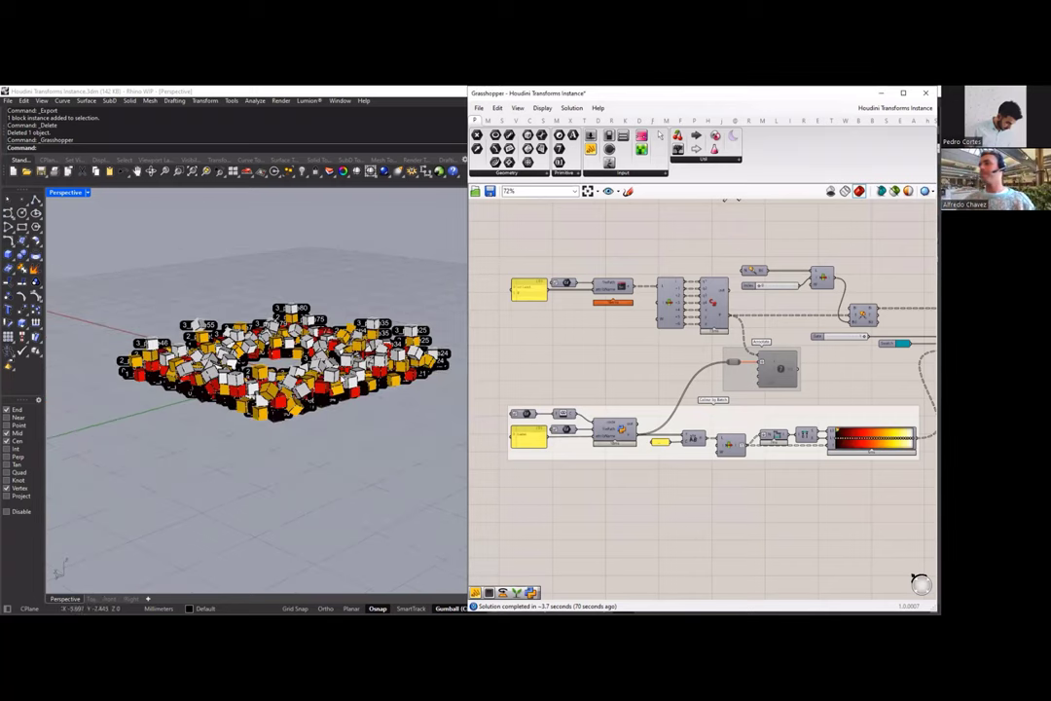
pyautogui.hotkey('ctrl', 'a')
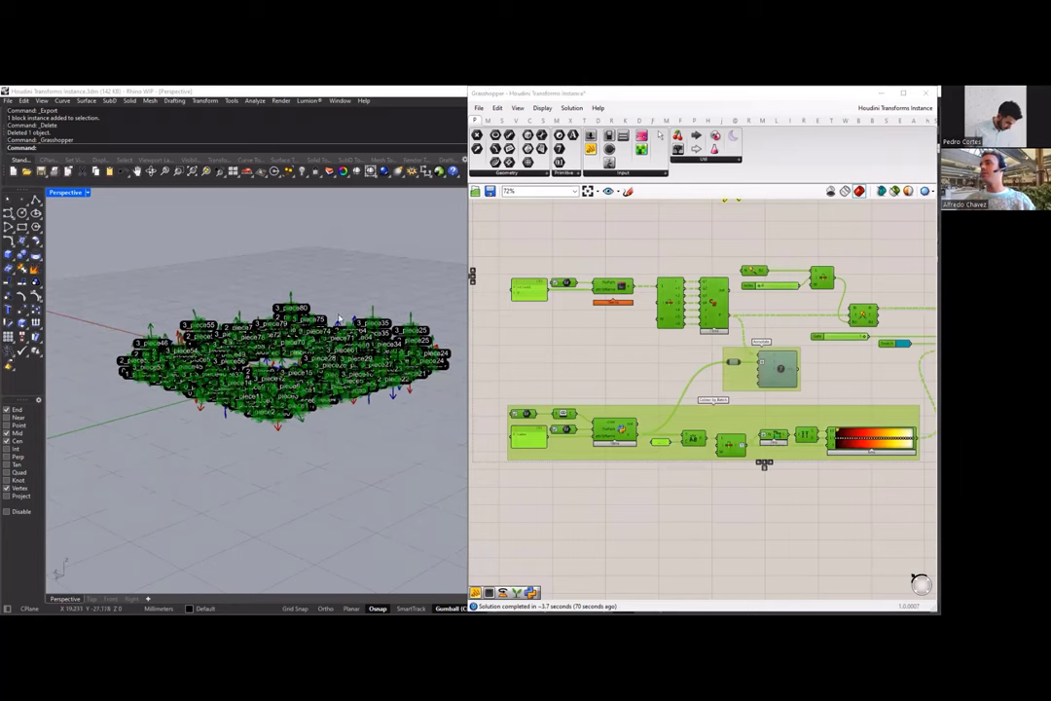
pyautogui.click(628, 372)
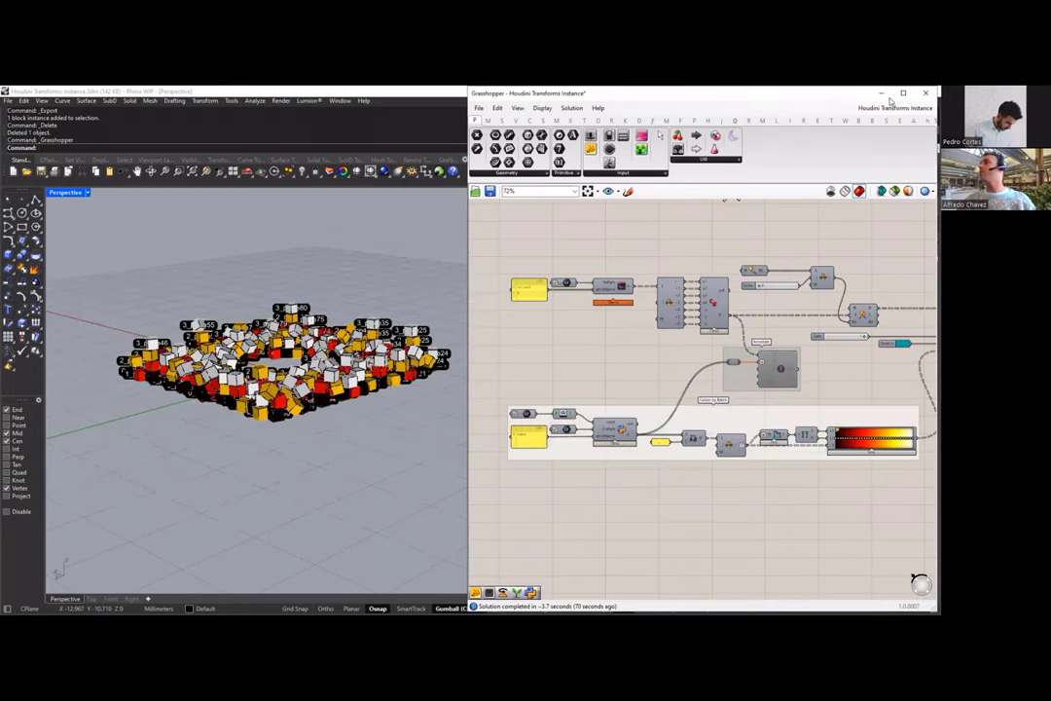
# Step: Set the Index slider that picks the block definition to 0
pyautogui.scroll(3, 823, 349)
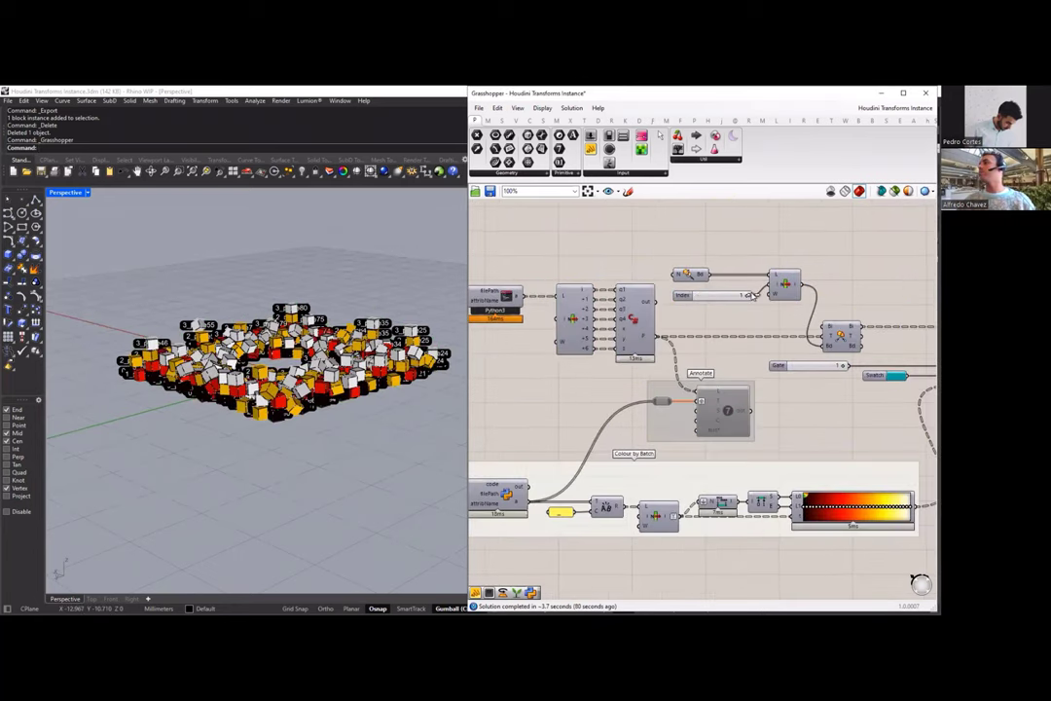
pyautogui.moveTo(750, 295); pyautogui.dragTo(699, 295)
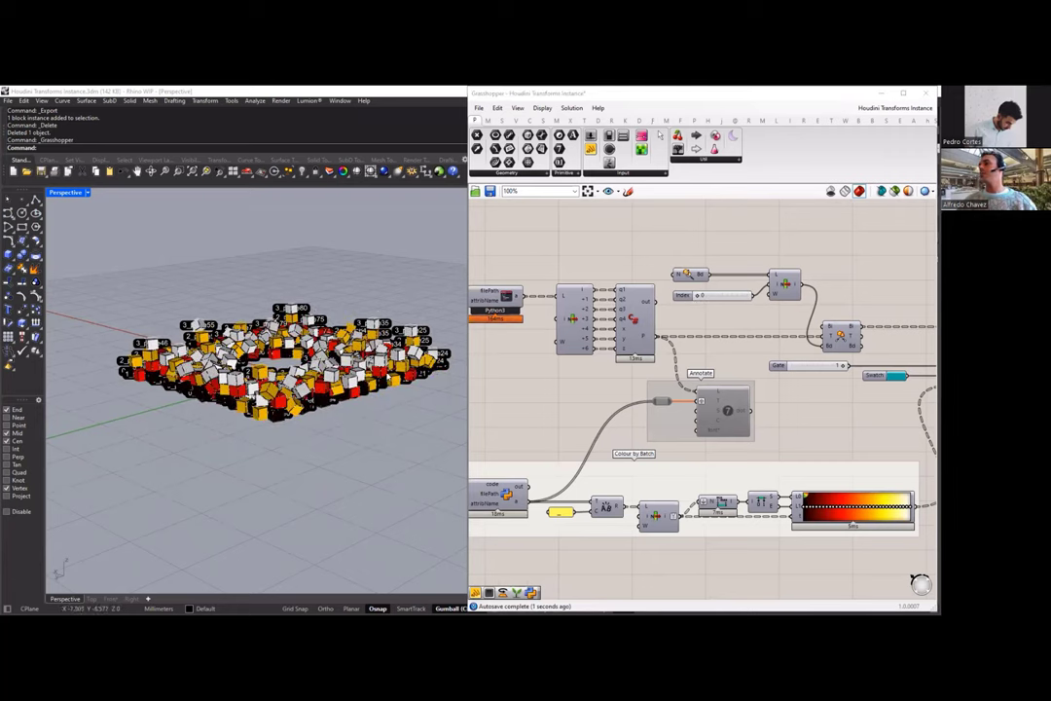
# Step: Delete the disabled text tag component of the Annotate group and the relay that feeds it
pyautogui.click(699, 399)
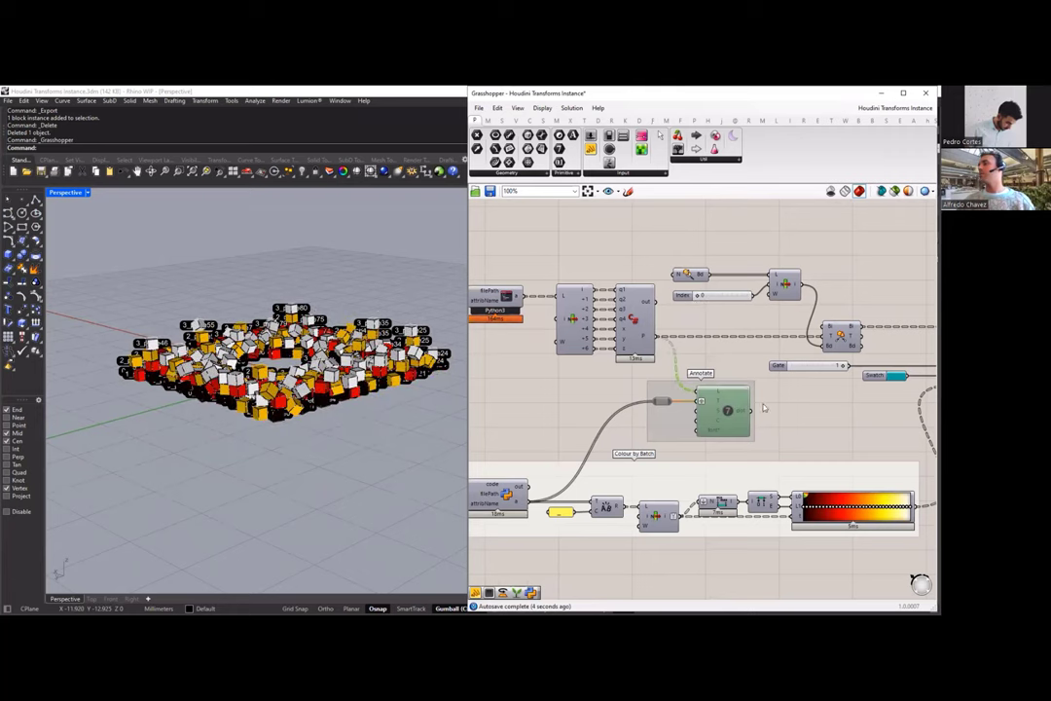
pyautogui.press('Delete')
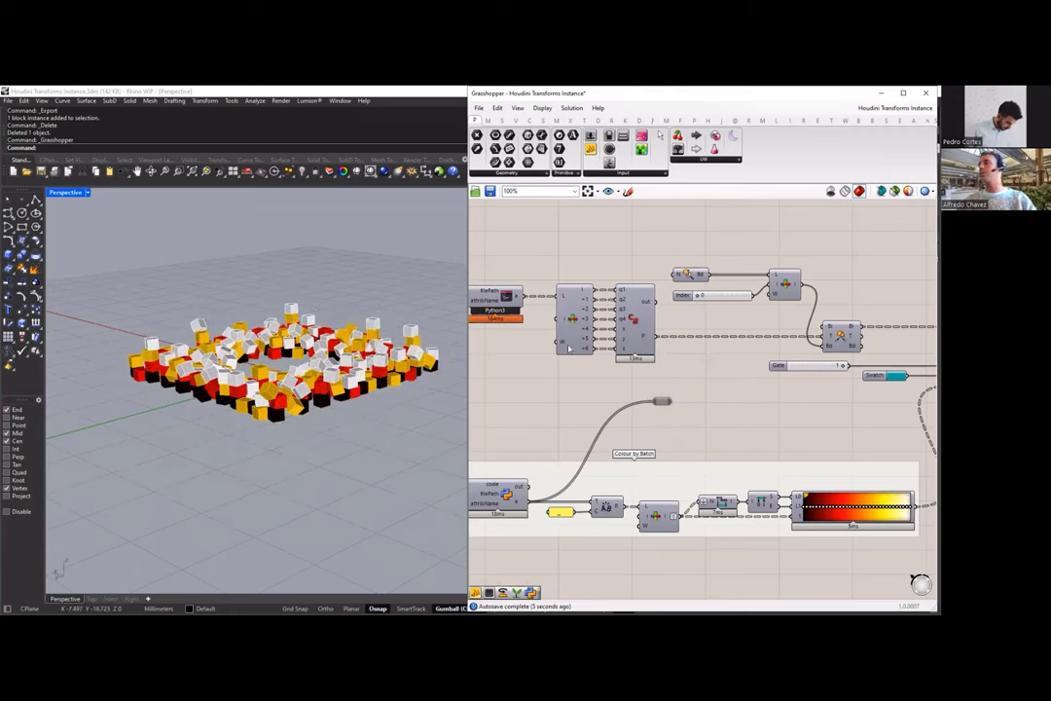
pyautogui.click(662, 400)
pyautogui.press('Delete')
# Step: Switch to Houdini and wire the transform3 node into Num_Primitives_Unit to swap the cube for the cross-shaped unit
pyautogui.scroll(-2, 578, 358)
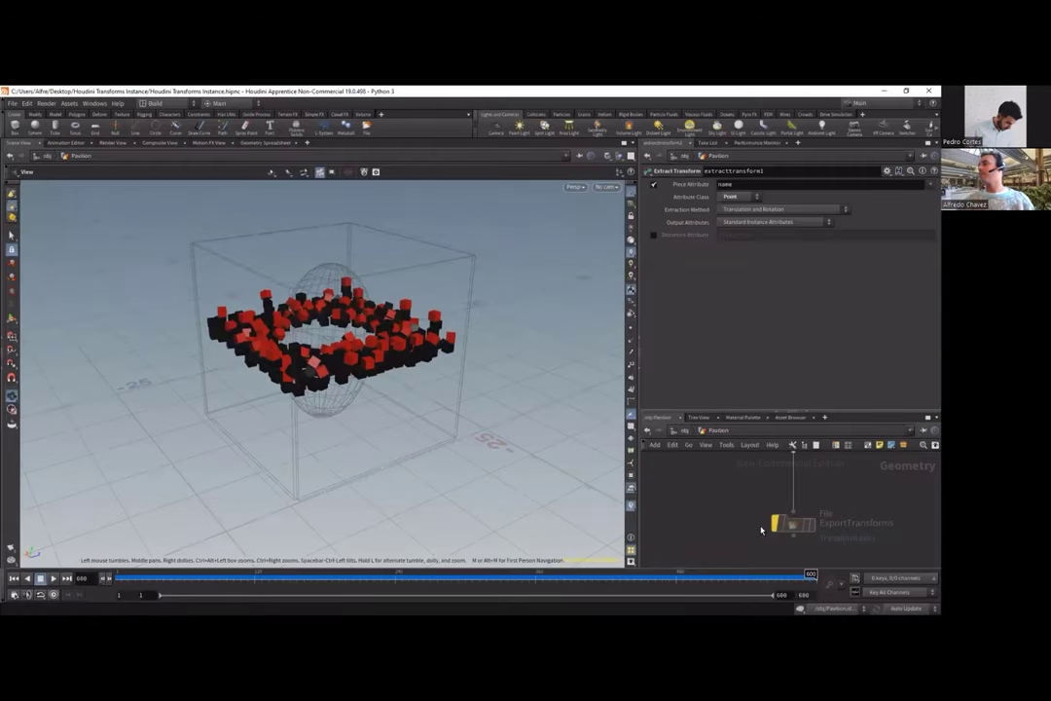
pyautogui.scroll(-5, 762, 530)
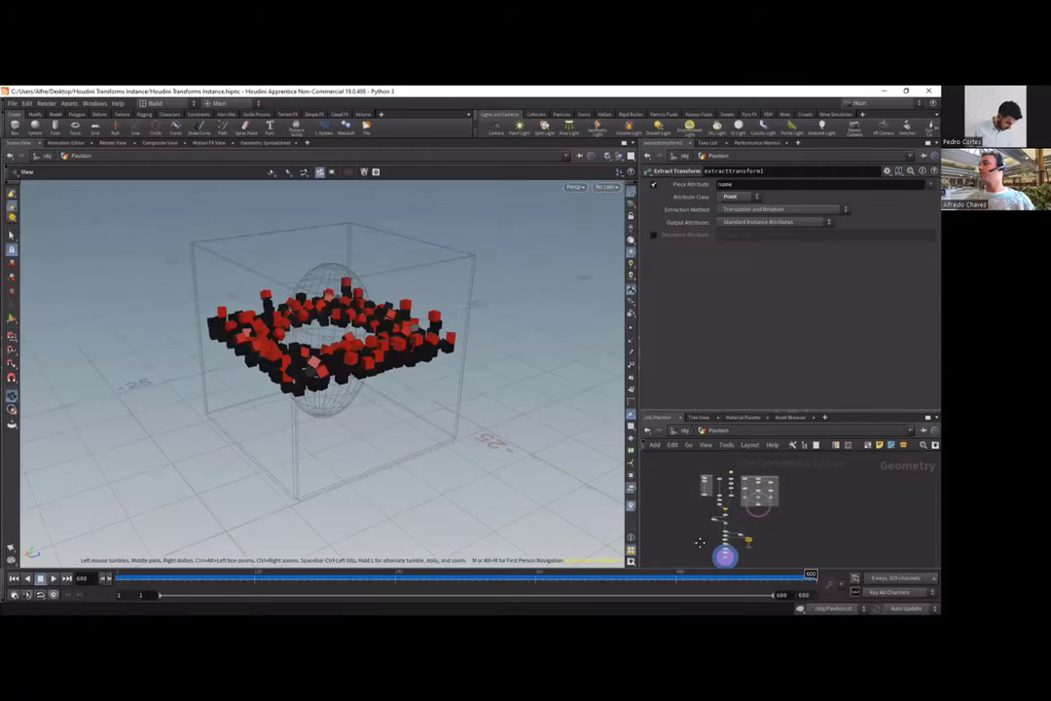
pyautogui.scroll(5, 700, 543)
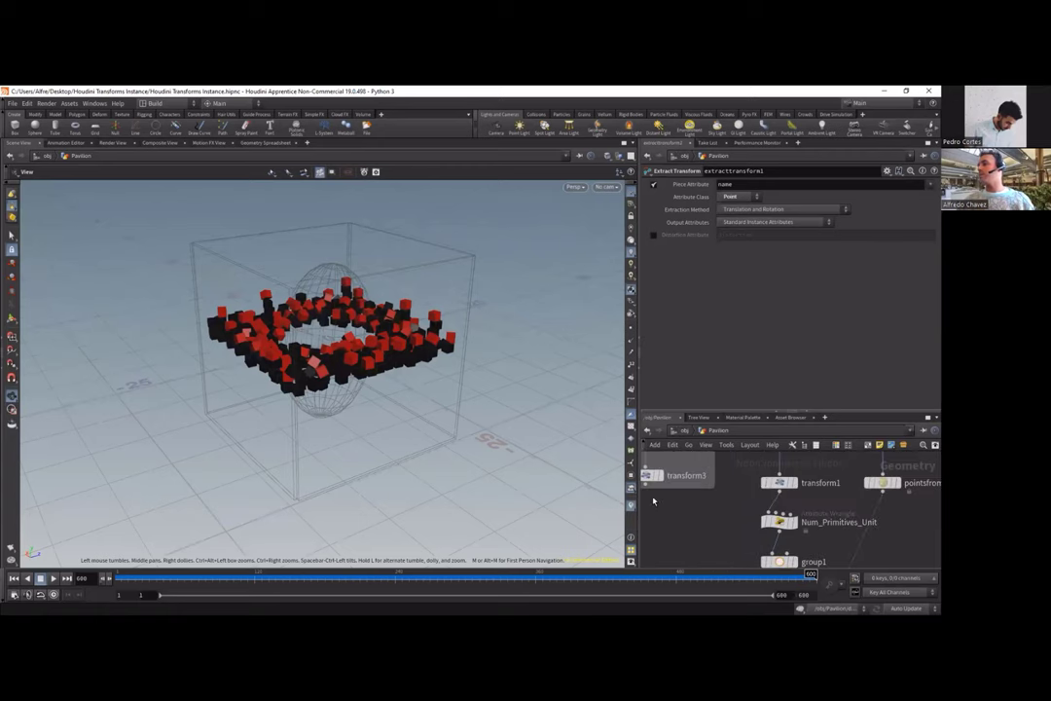
pyautogui.scroll(-2, 679, 504)
pyautogui.click(670, 492)
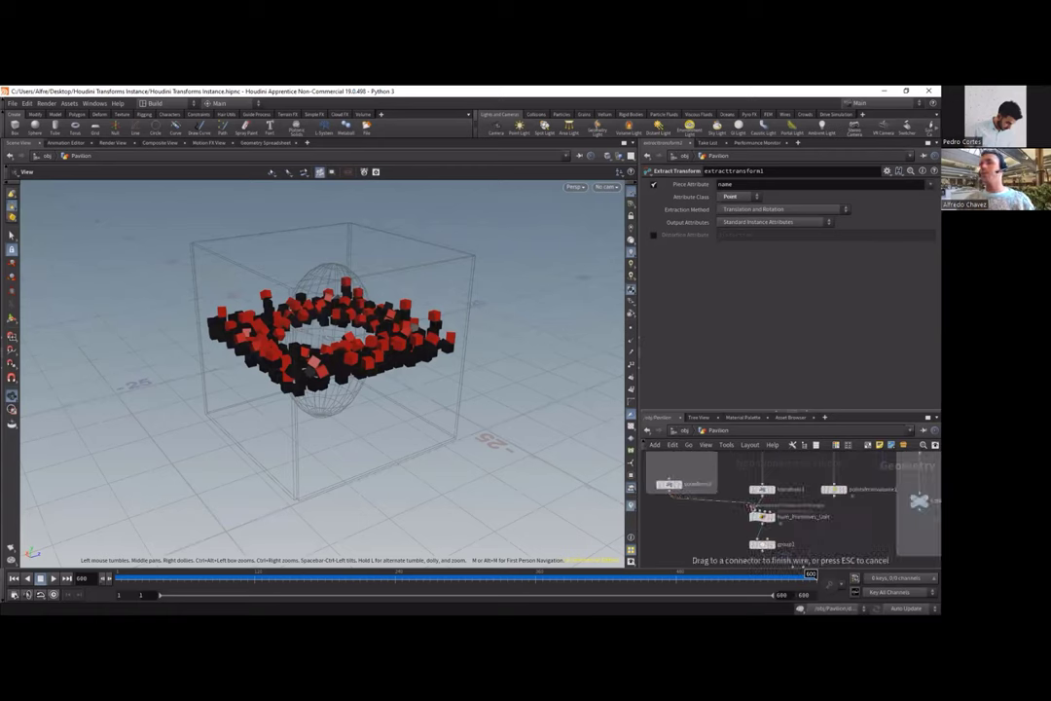
pyautogui.press('Escape')
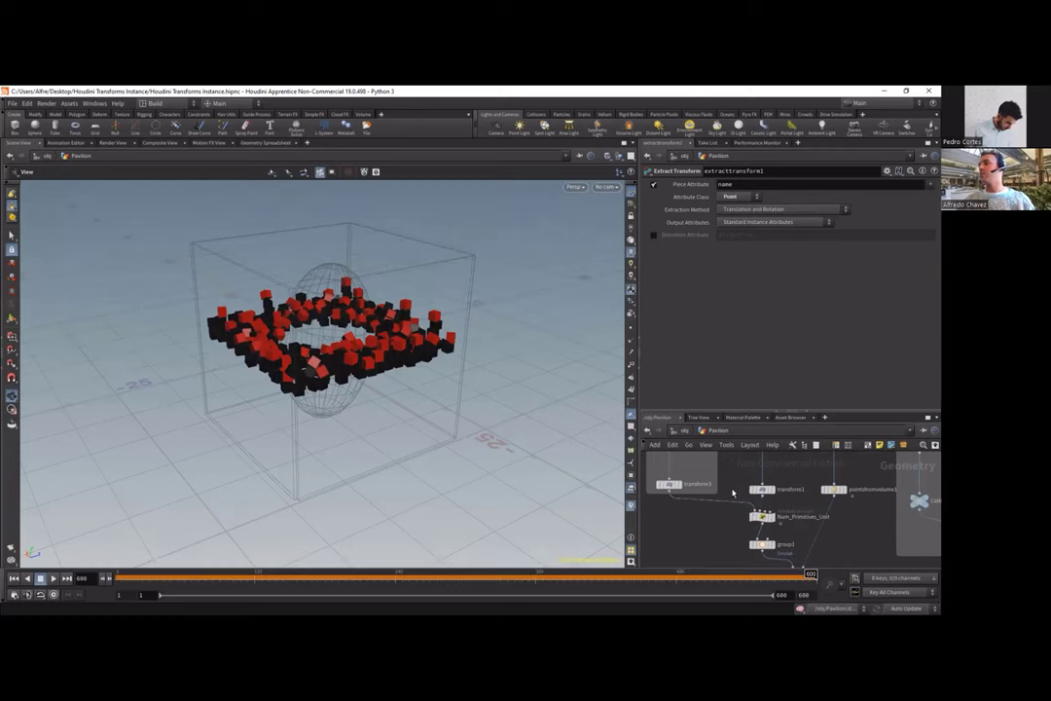
# Step: Return the timeline to frame 1, inspect the cross-shaped units above the sphere, and play the simulation
pyautogui.click(121, 575)
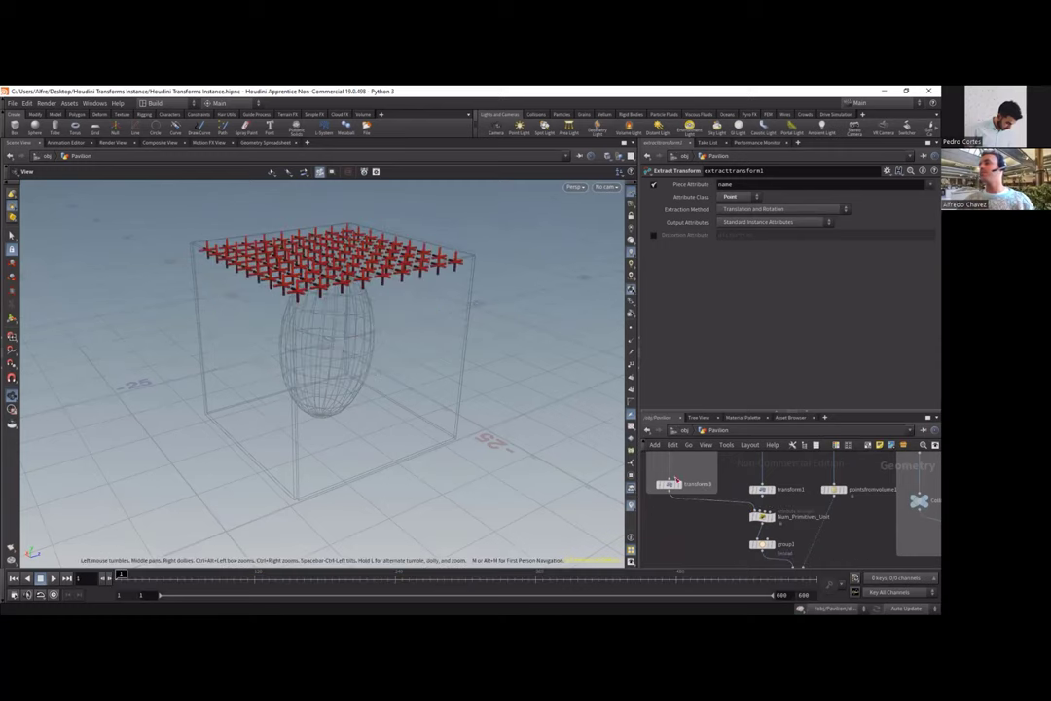
pyautogui.scroll(5, 269, 236)
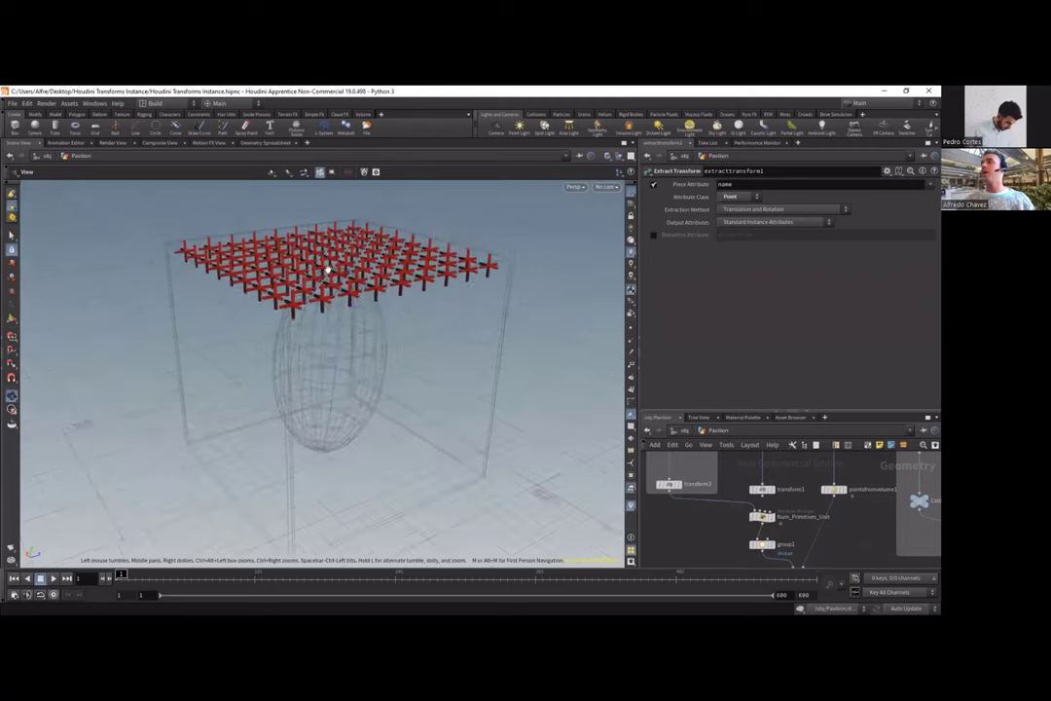
pyautogui.scroll(-3, 329, 270)
pyautogui.press('h')
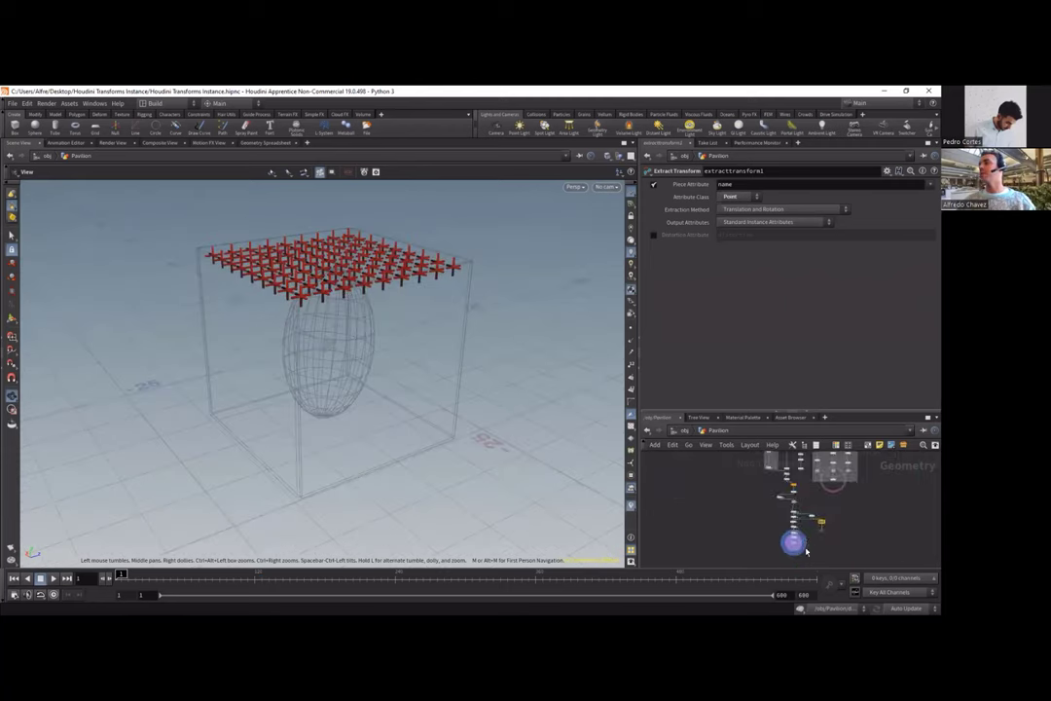
pyautogui.click(53, 577)
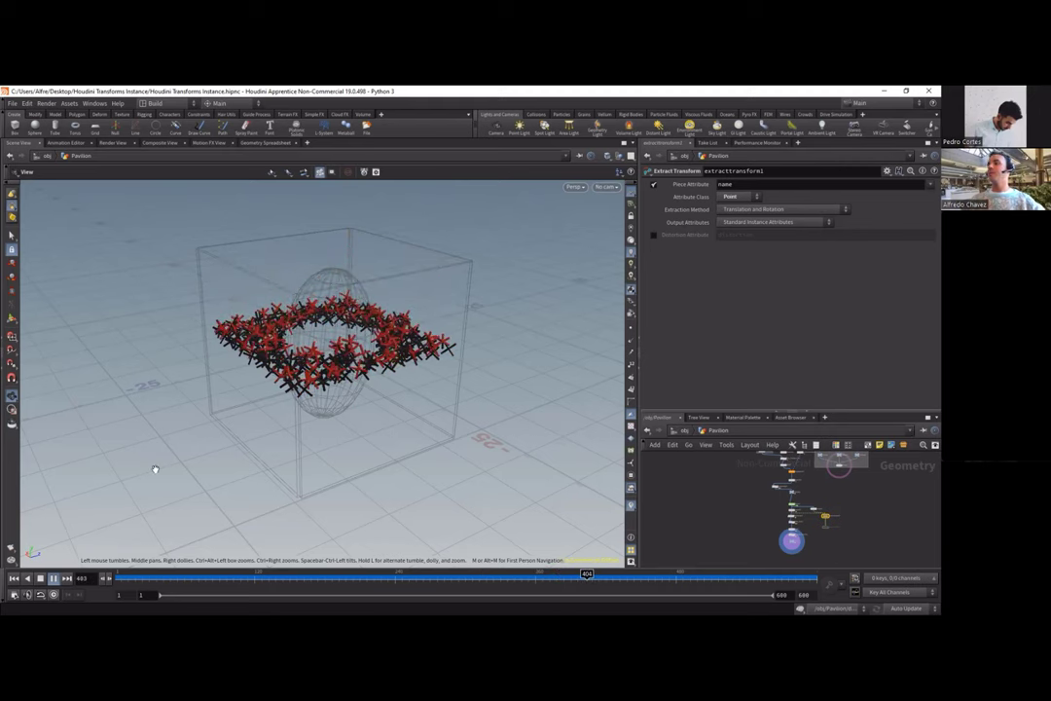
# Step: Jump to the first frame and on to the last frame, 600, and bring the extracttransform1 export branch into view
pyautogui.click(13, 578)
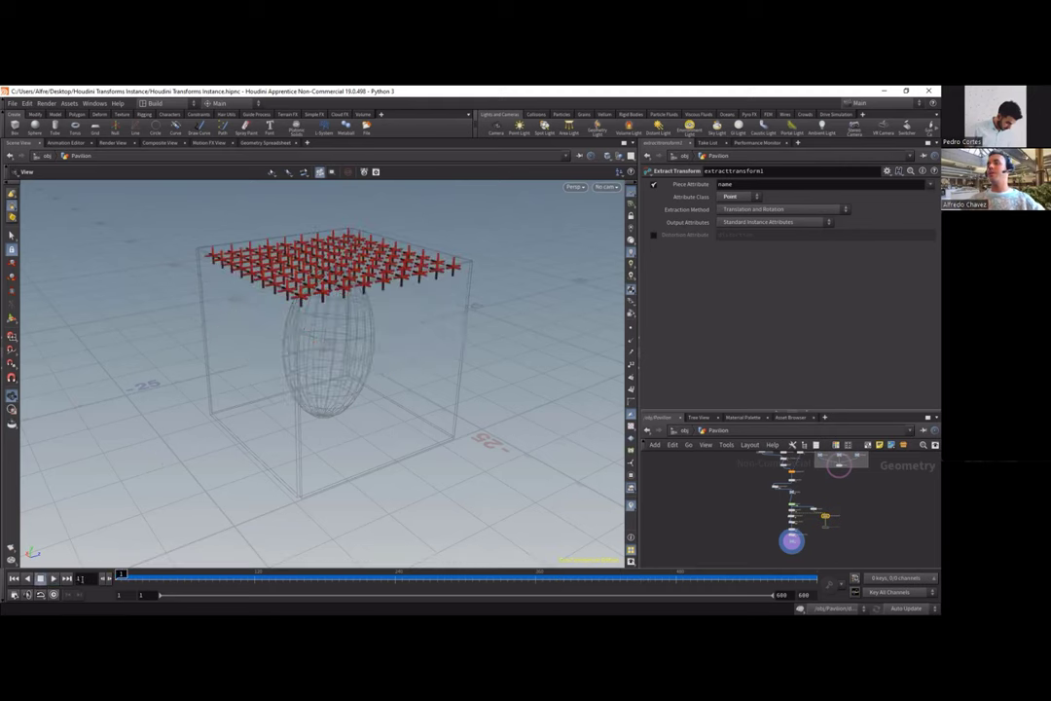
pyautogui.click(67, 578)
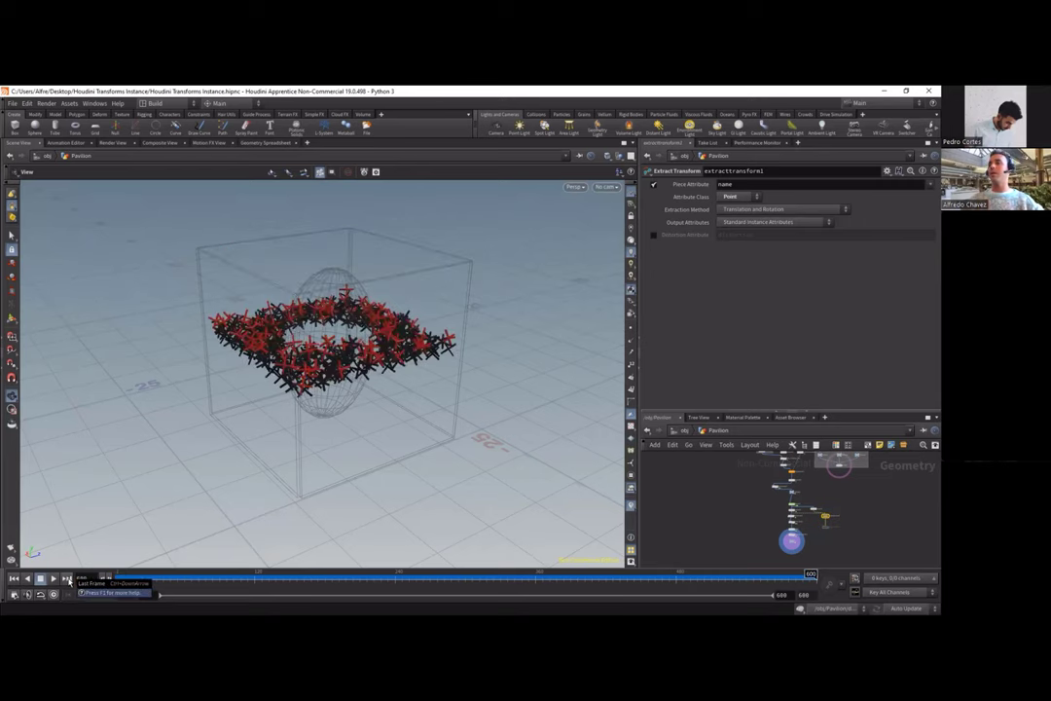
pyautogui.scroll(5, 843, 505)
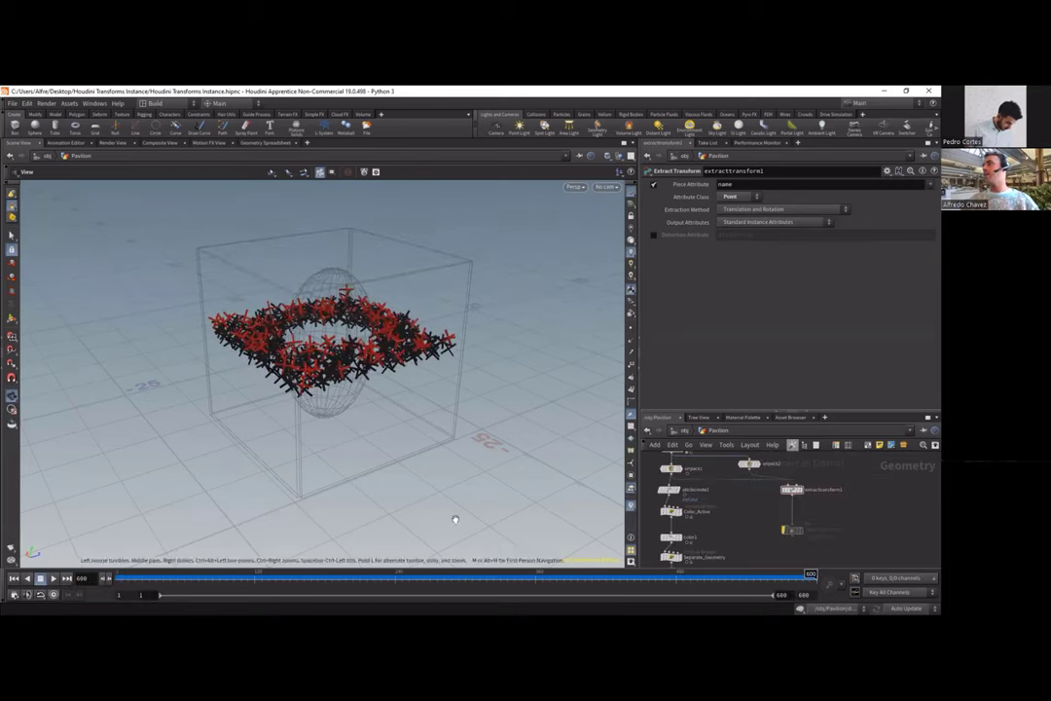
# Step: Switch to Visual Studio Code and close the JSON Houdini to Gh Simplified.py file
pyautogui.hotkey('alt', 'Tab')
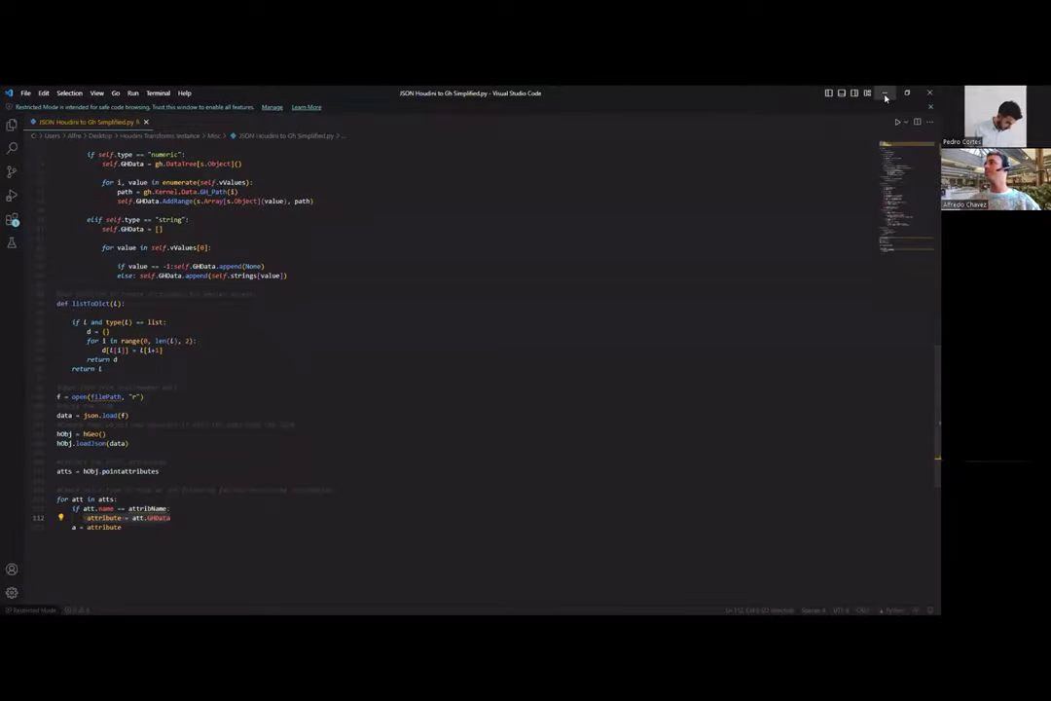
pyautogui.click(146, 122)
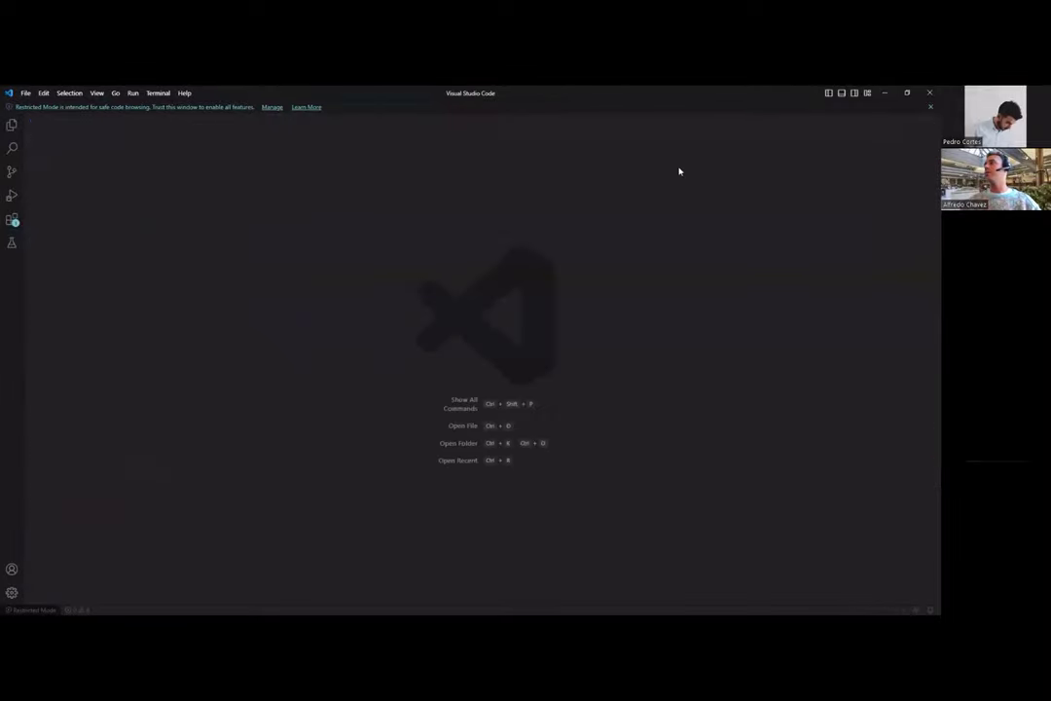
# Step: Close Visual Studio Code and display the ExportTransforms File node in Houdini to write the cross aggregation to Transform.json
pyautogui.click(928, 93)
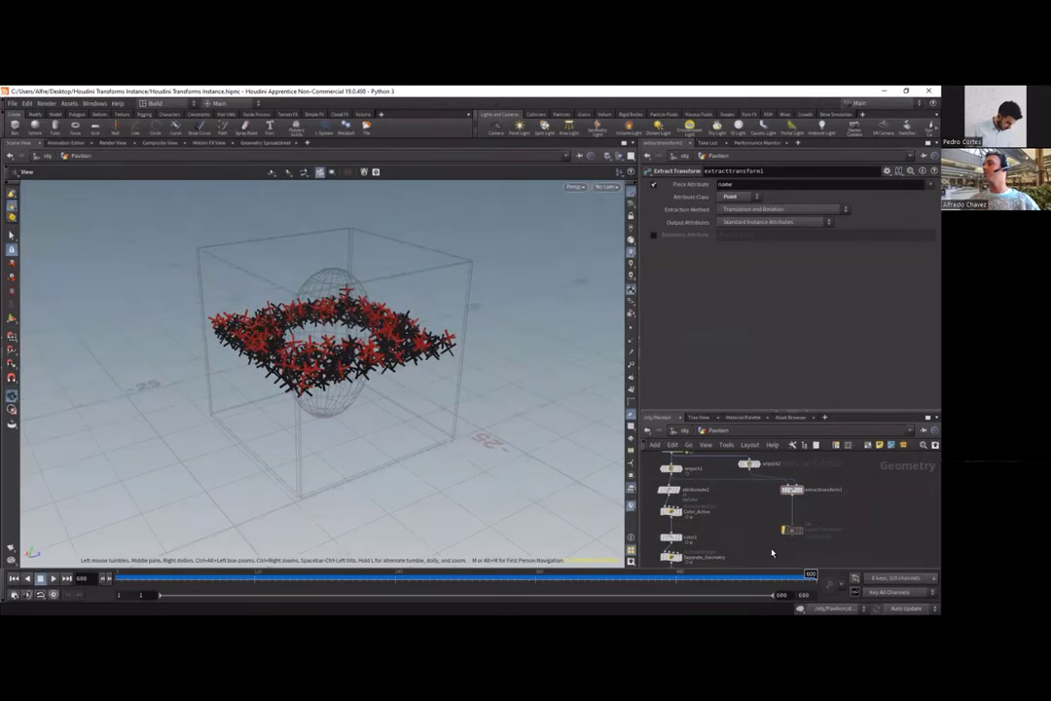
pyautogui.scroll(3, 774, 544)
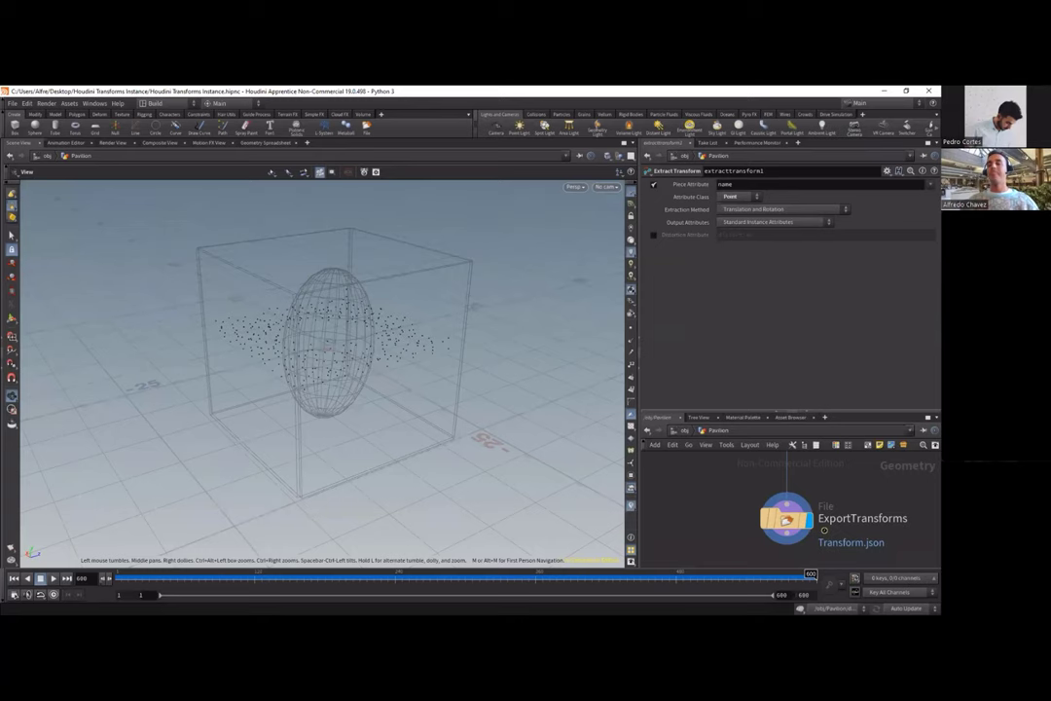
# Step: Switch to File Explorer, check the modified date of Transform.json in the Houdini Transforms Instance folder, and minimise the window
pyautogui.hotkey('alt', 'Tab')
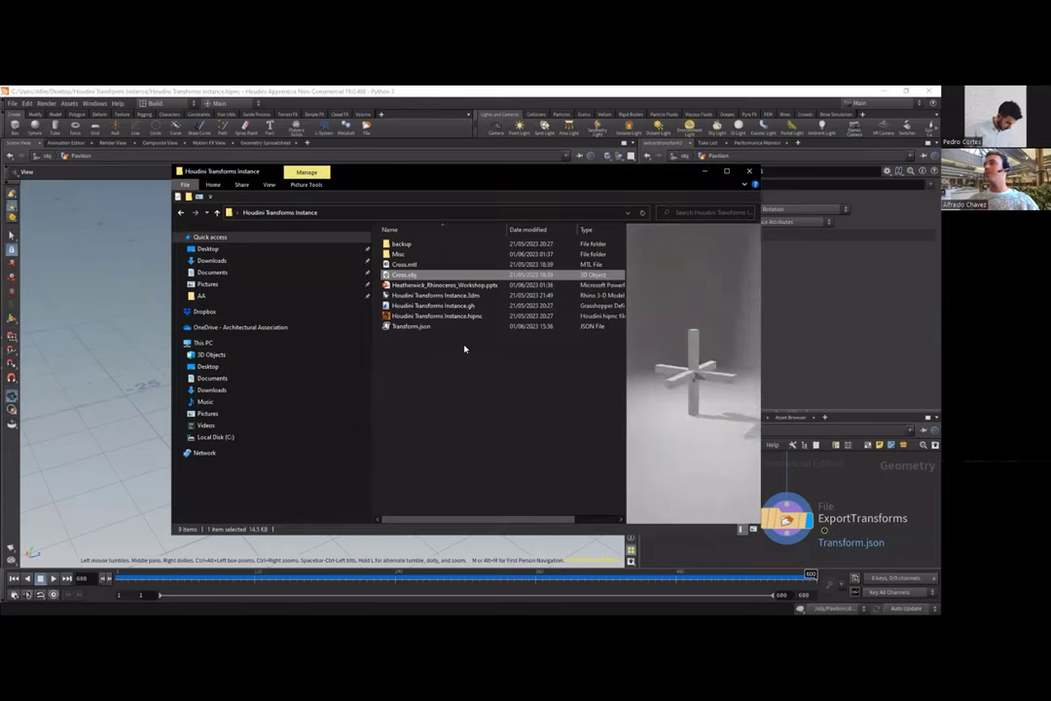
pyautogui.click(462, 347)
pyautogui.click(456, 329)
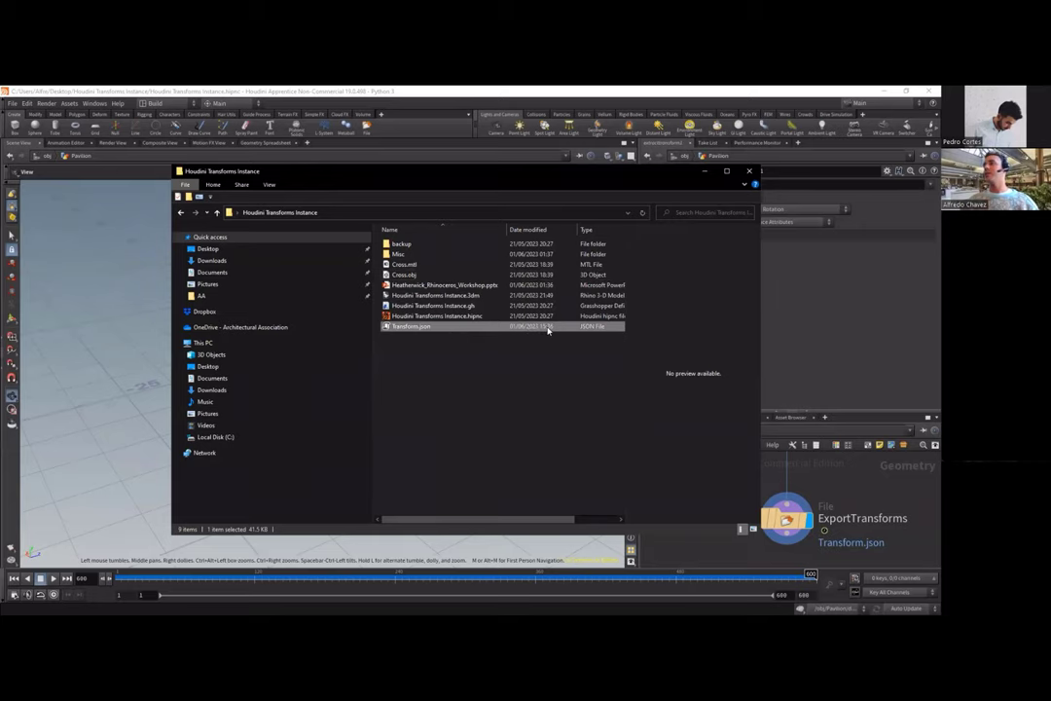
pyautogui.click(705, 173)
# Step: Switch to Rhino and Grasshopper and set the Index slider to 1 to swap the cube block for the cross block
pyautogui.hotkey('alt', 'Tab')
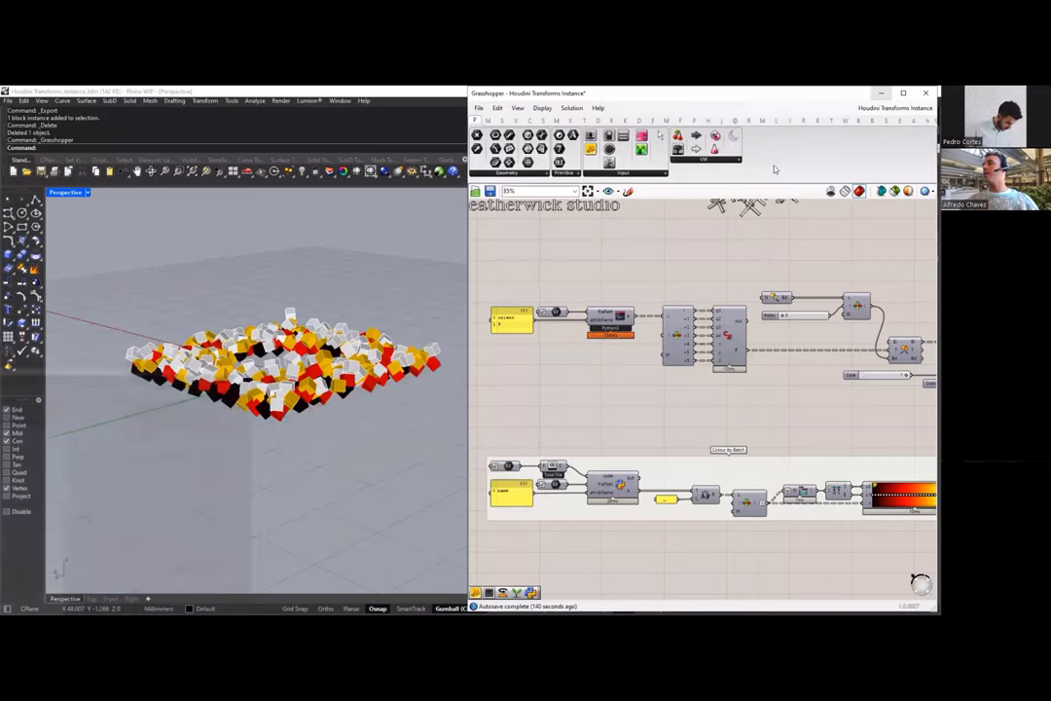
pyautogui.scroll(-3, 593, 360)
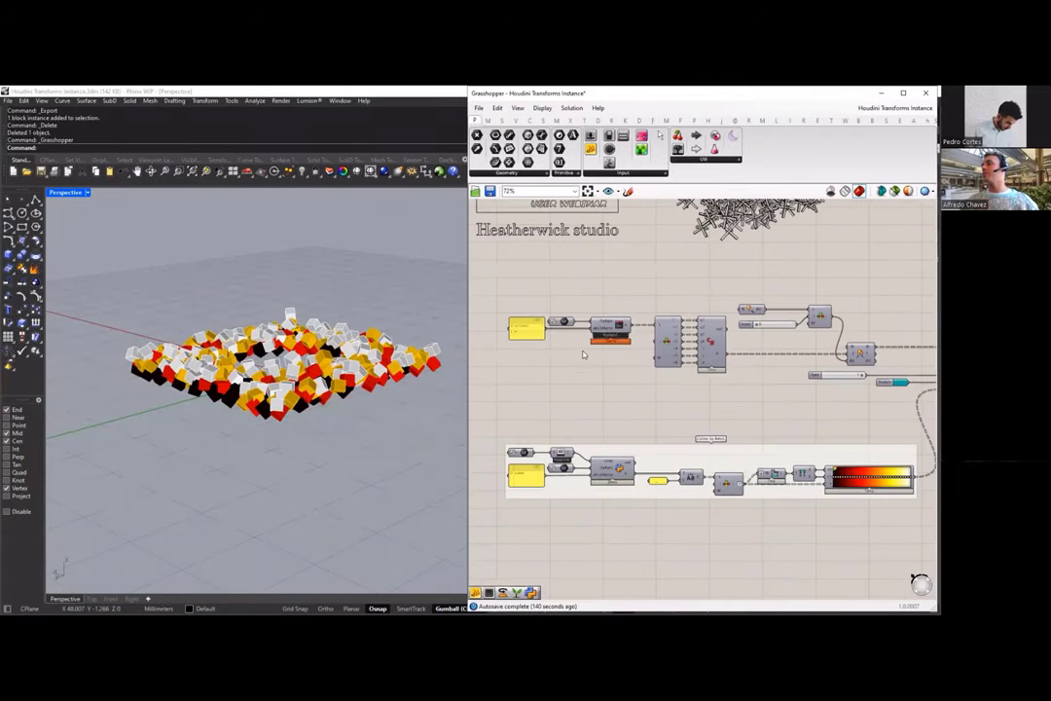
pyautogui.scroll(3, 774, 336)
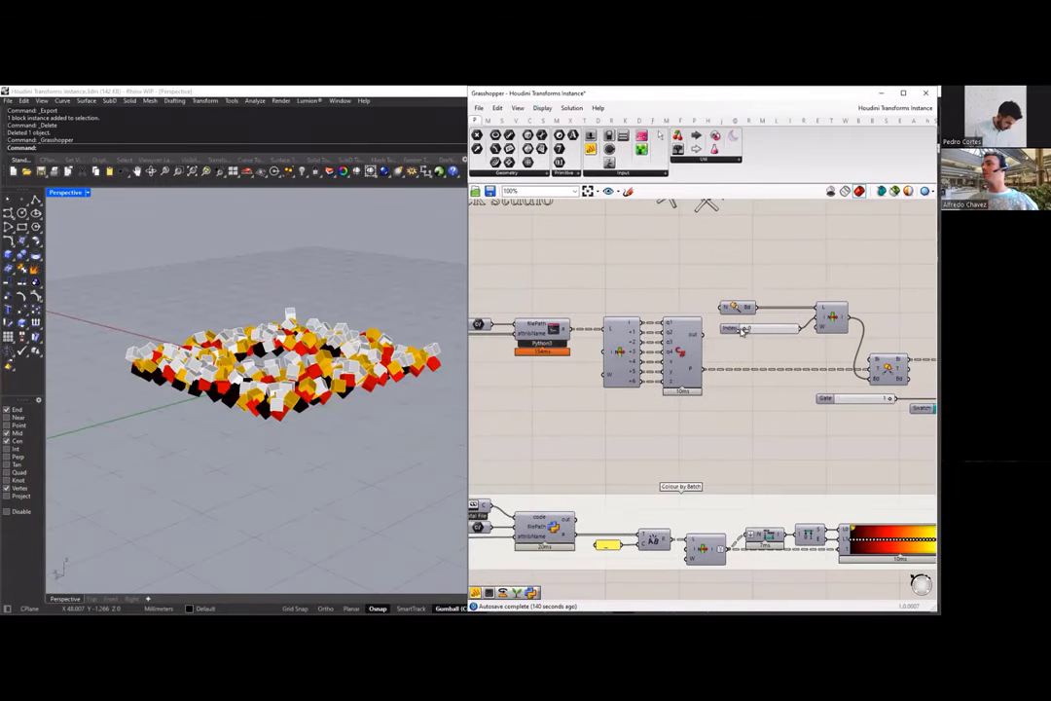
pyautogui.scroll(3, 272, 418)
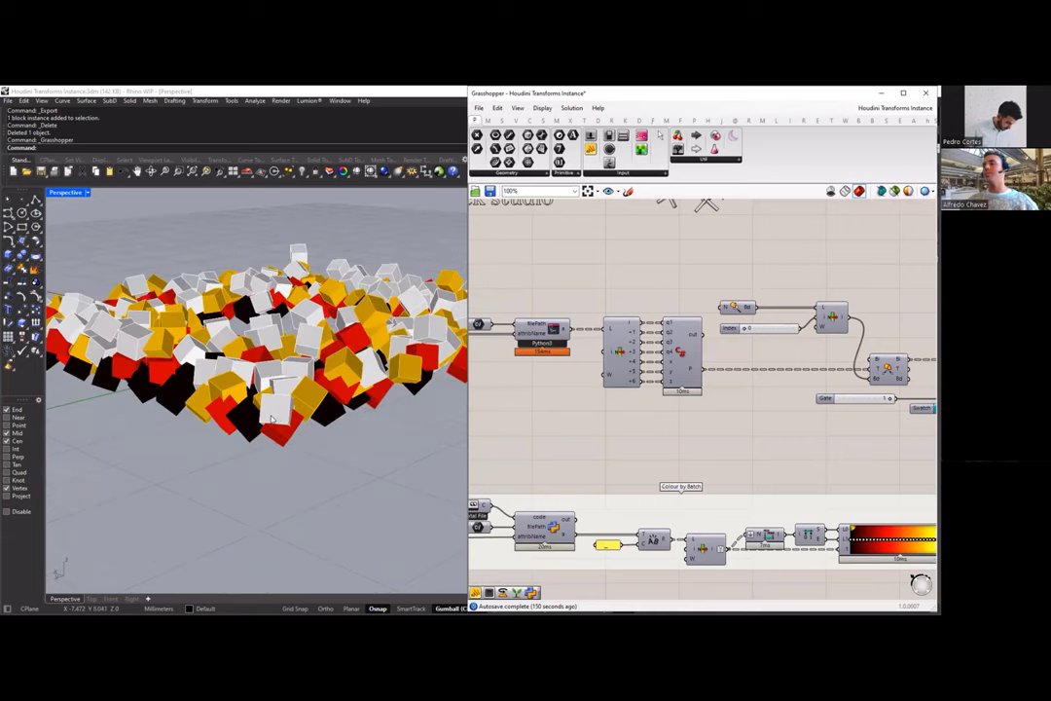
pyautogui.scroll(2, 273, 419)
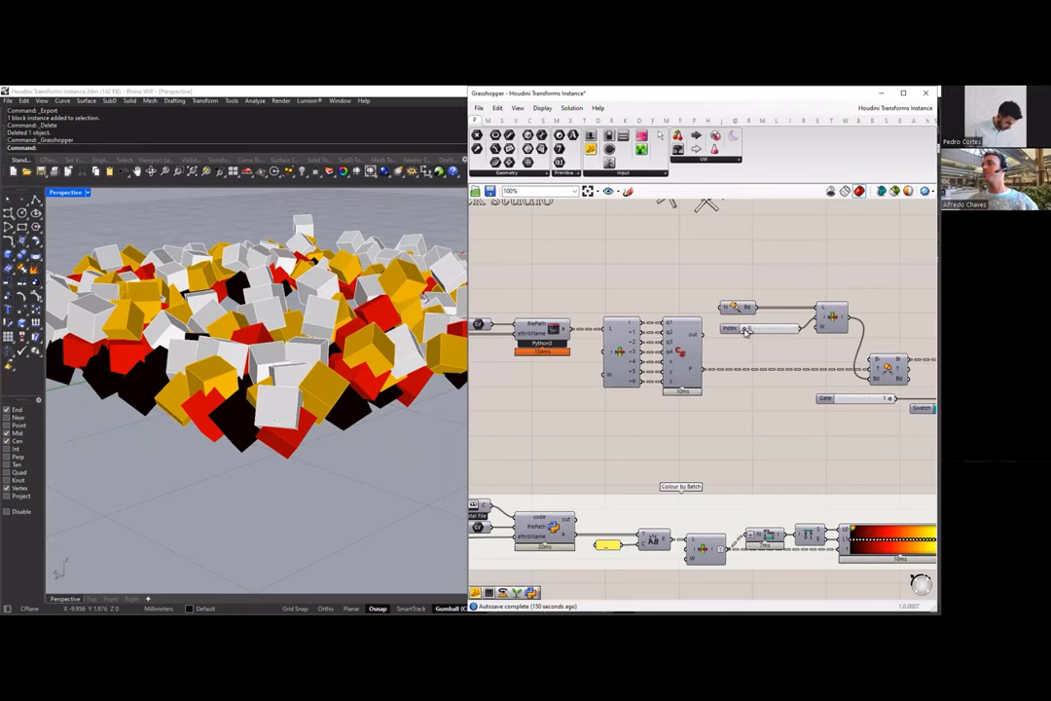
pyautogui.moveTo(747, 331); pyautogui.dragTo(793, 328)
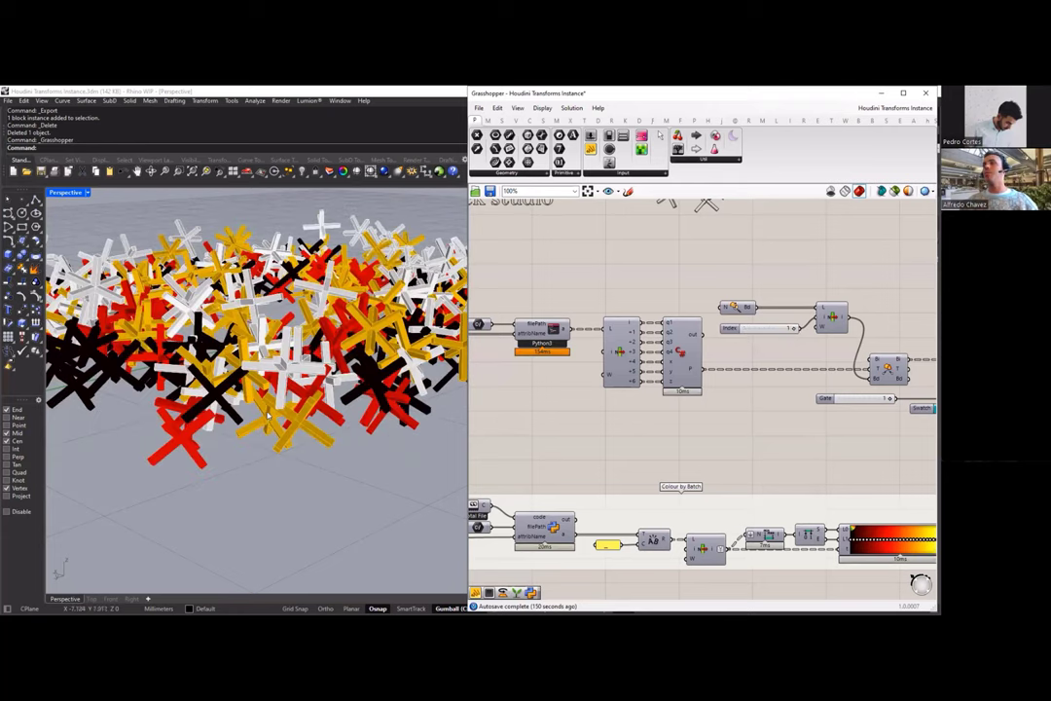
# Step: Examine the batch-coloured cross aggregation in the Perspective viewport and look over the transform and Colour by Batch parts of the definition
pyautogui.scroll(-5, 267, 411)
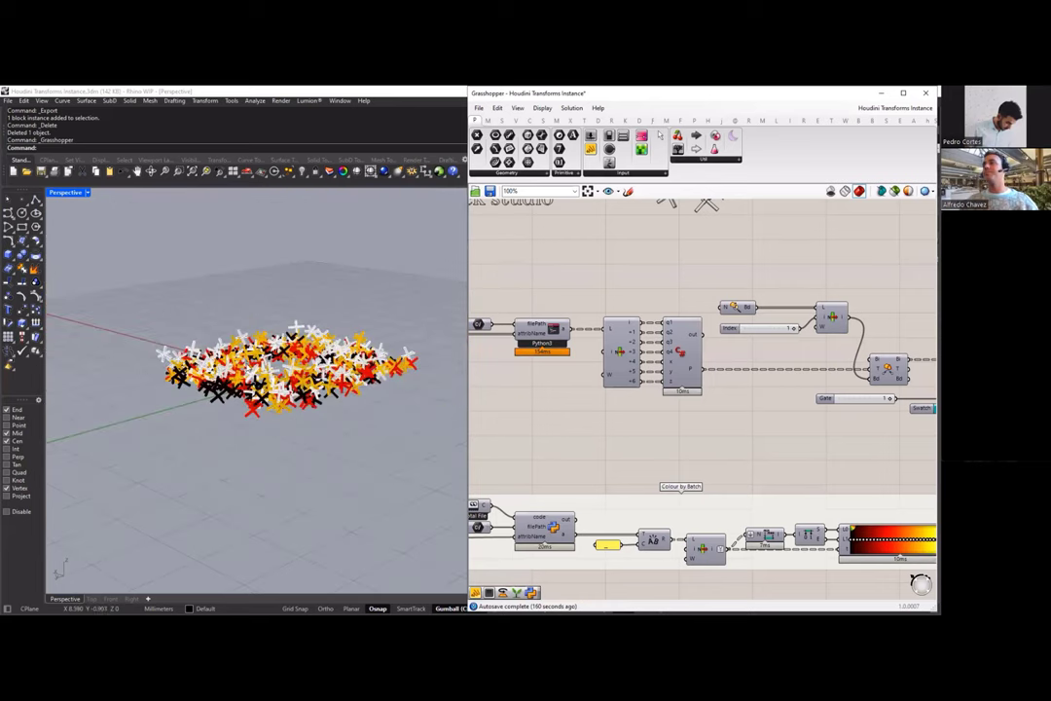
pyautogui.moveTo(248, 386); pyautogui.dragTo(275, 351, button='right')
pyautogui.scroll(5, 280, 383)
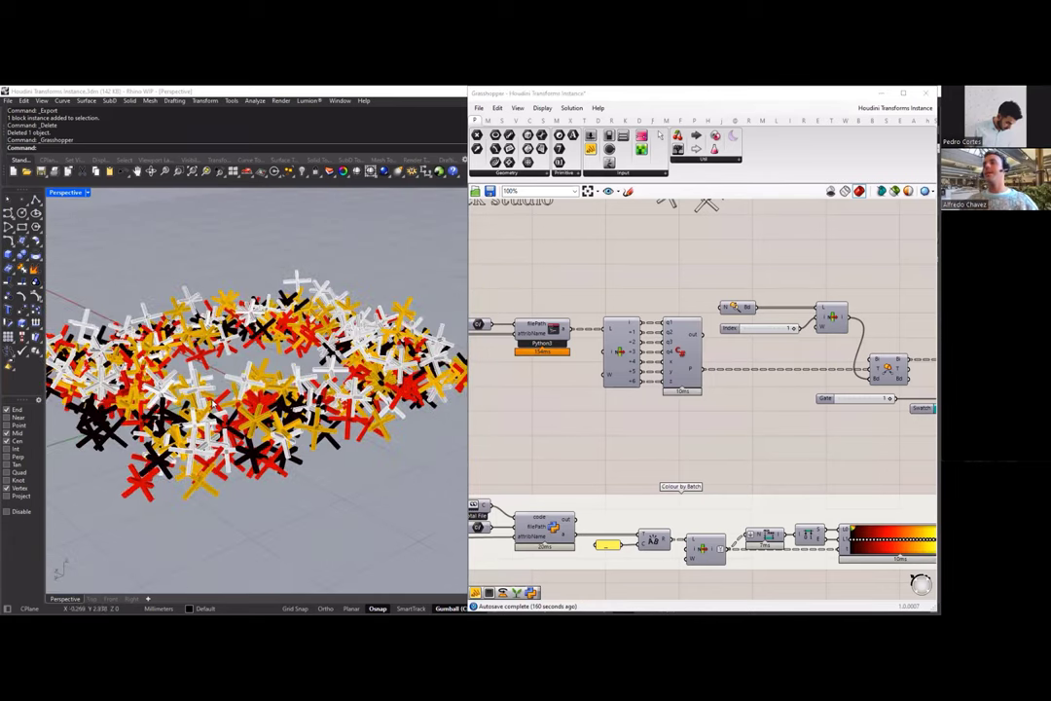
pyautogui.scroll(3, 282, 380)
pyautogui.scroll(-6, 282, 380)
pyautogui.scroll(5, 283, 380)
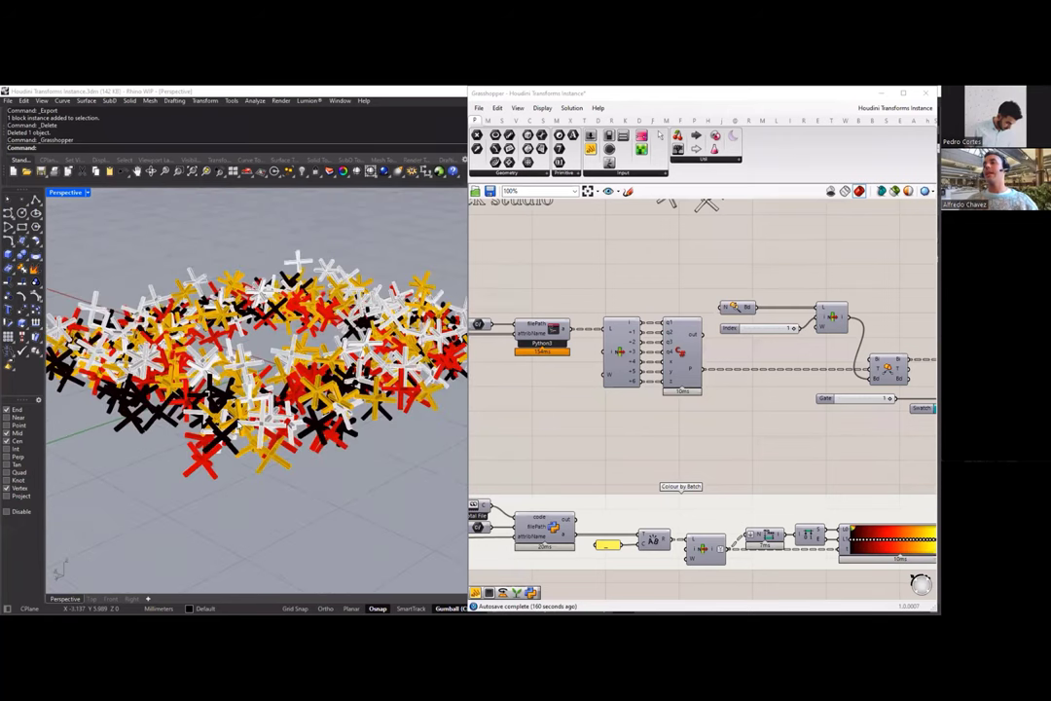
pyautogui.click(635, 426)
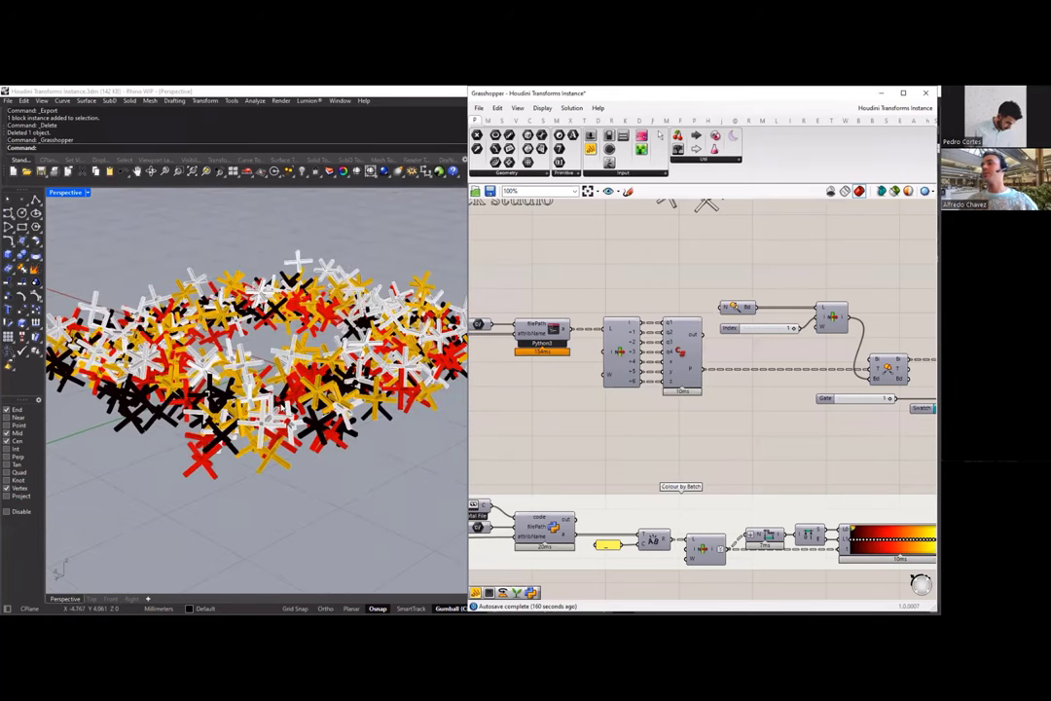
pyautogui.moveTo(231, 347); pyautogui.dragTo(275, 375, button='right')
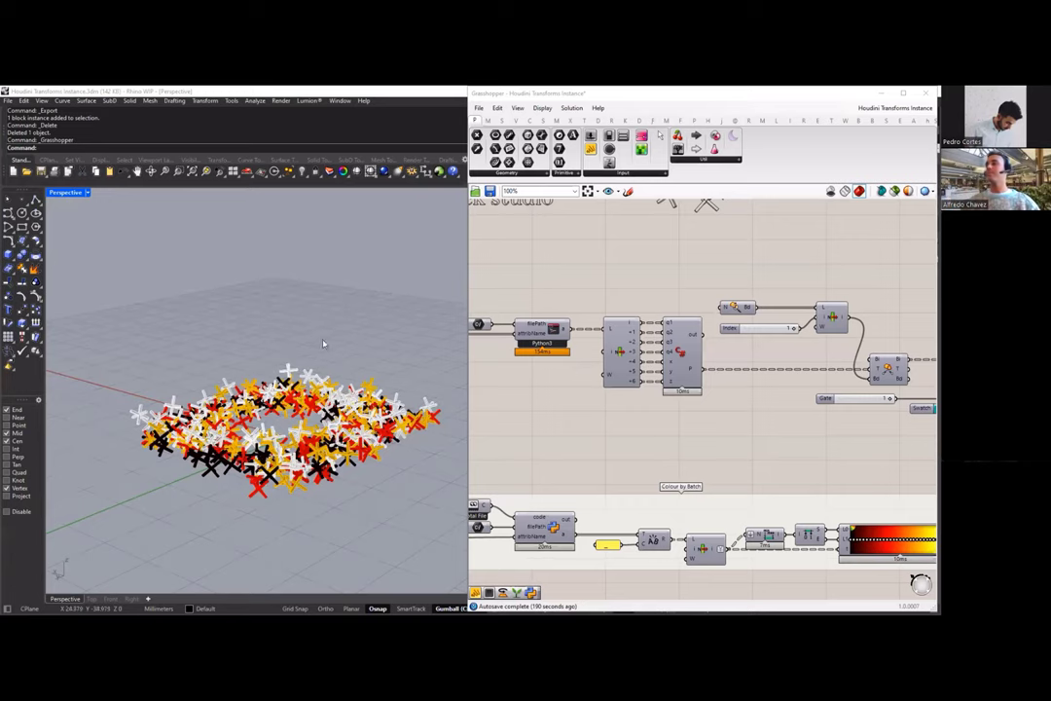
pyautogui.click(620, 446)
pyautogui.scroll(-3, 619, 445)
pyautogui.scroll(2, 776, 356)
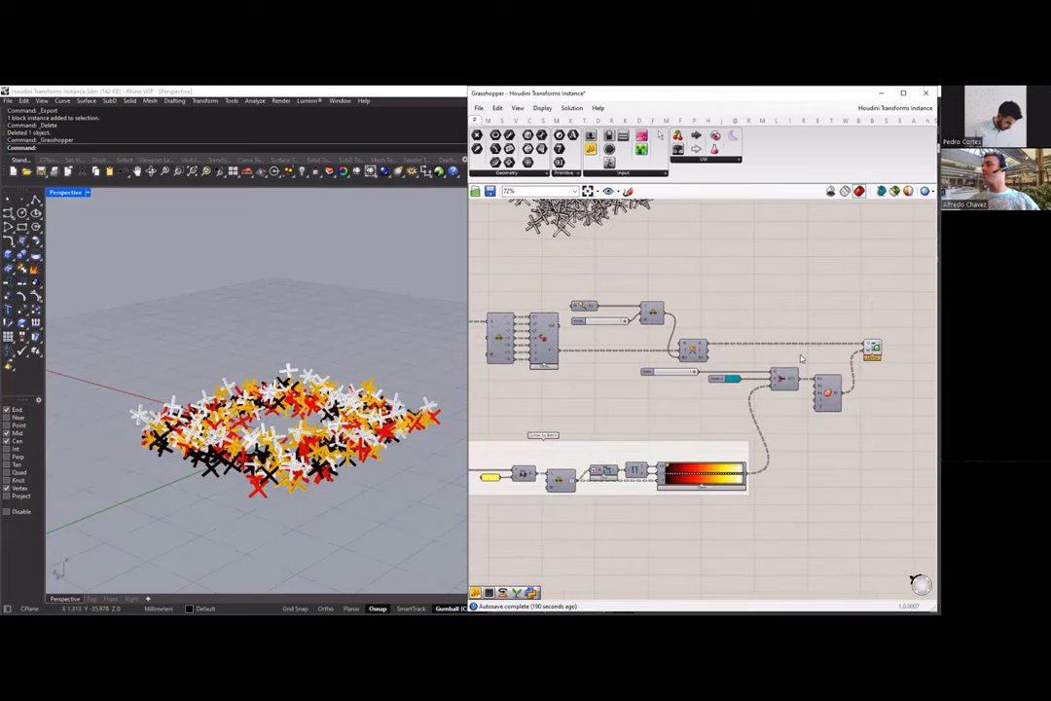
pyautogui.scroll(-1, 650, 391)
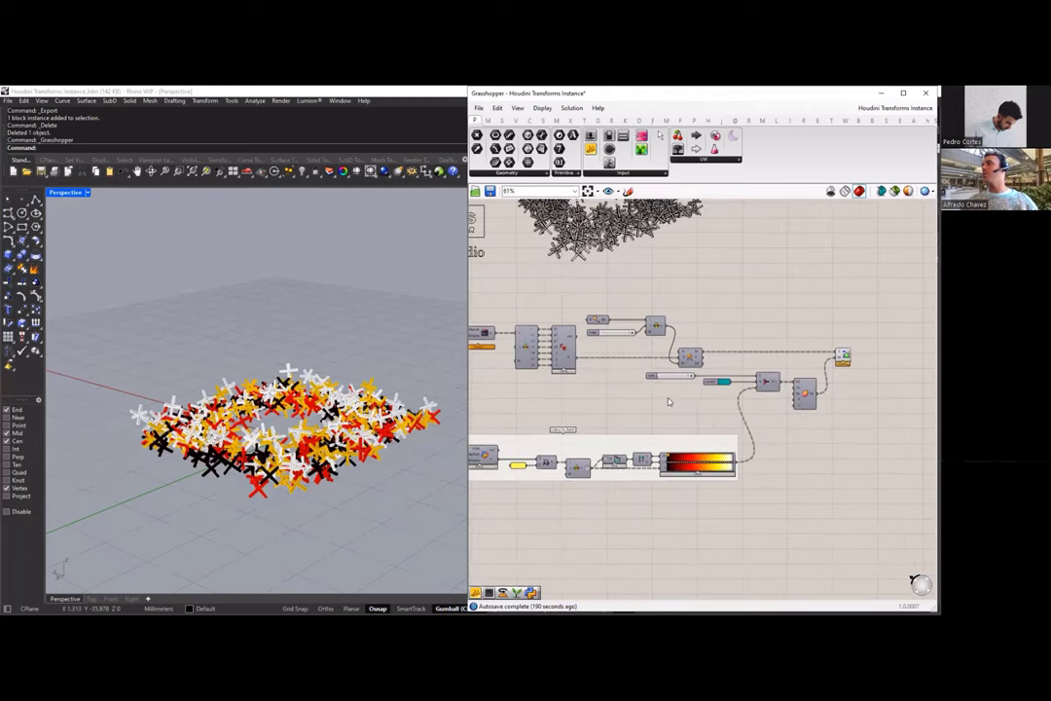
pyautogui.scroll(-1, 603, 394)
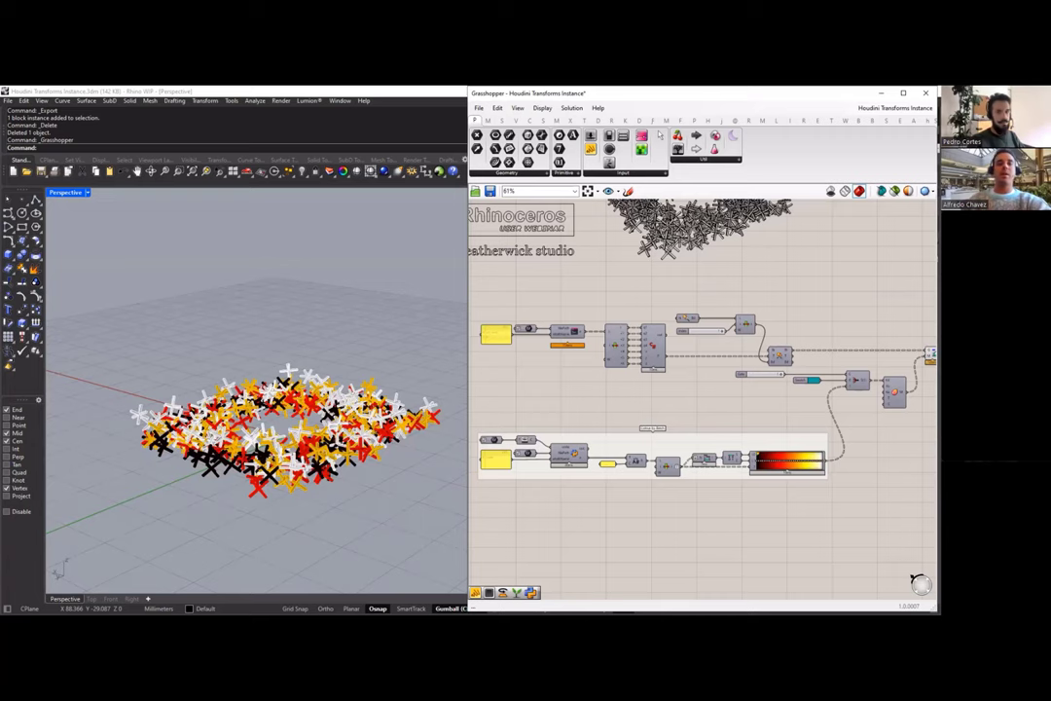
# Step: Switch to Houdini, display the dopnet1 node and enter its dynamics network
pyautogui.hotkey('alt', 'Tab')
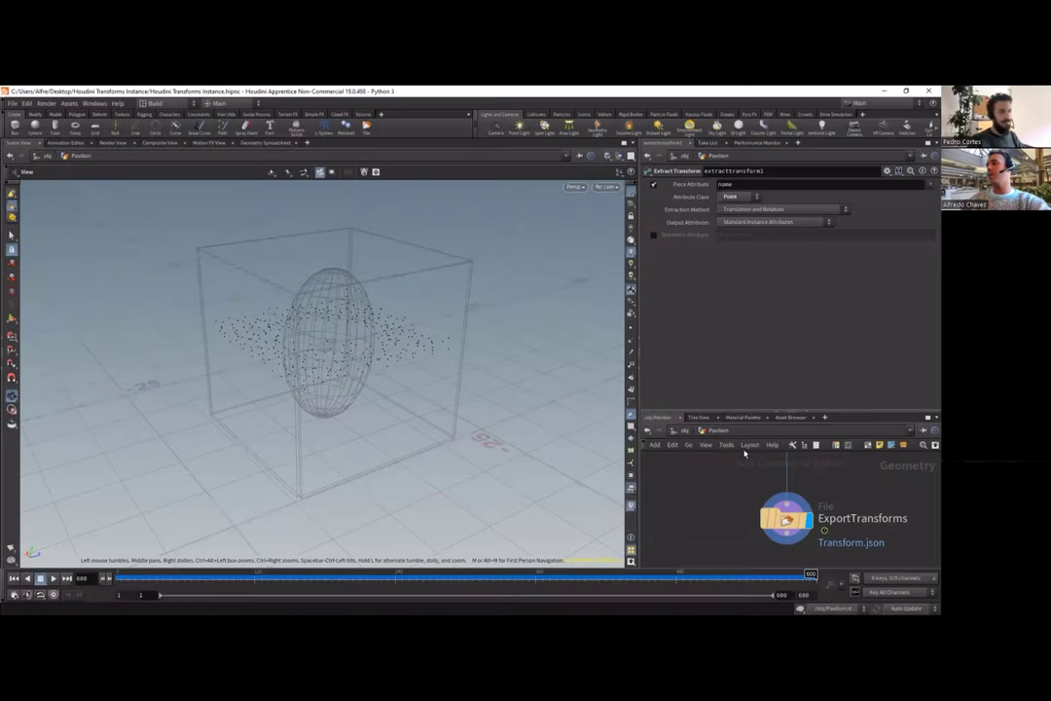
pyautogui.doubleClick(768, 506)
pyautogui.scroll(2, 834, 489)
pyautogui.press('l')
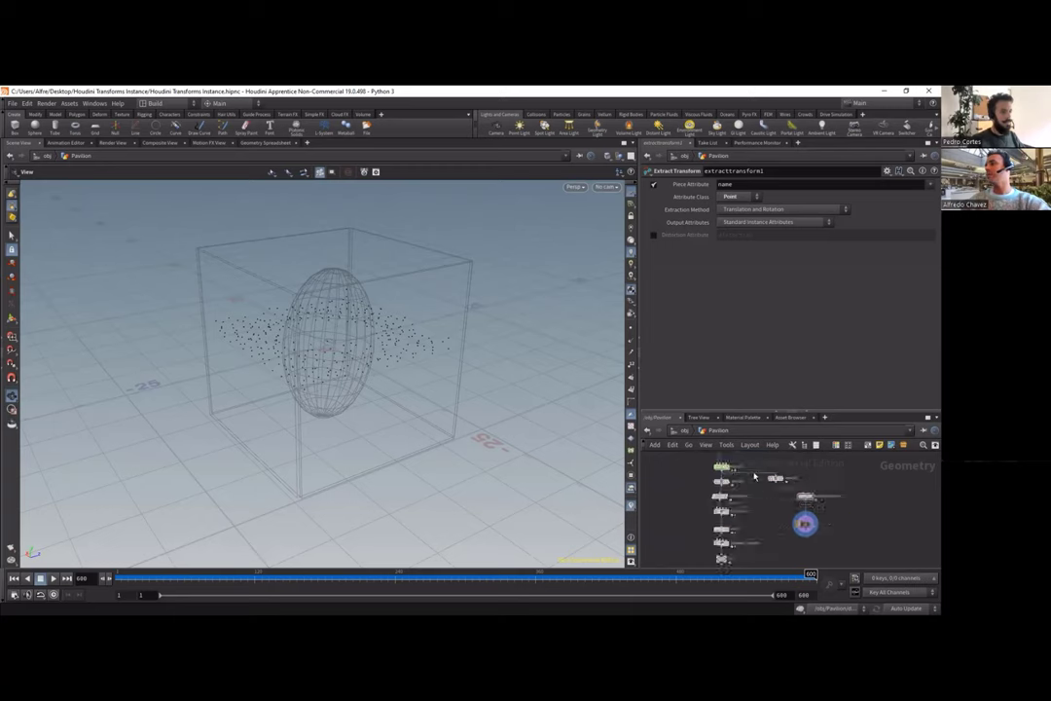
pyautogui.scroll(4, 725, 472)
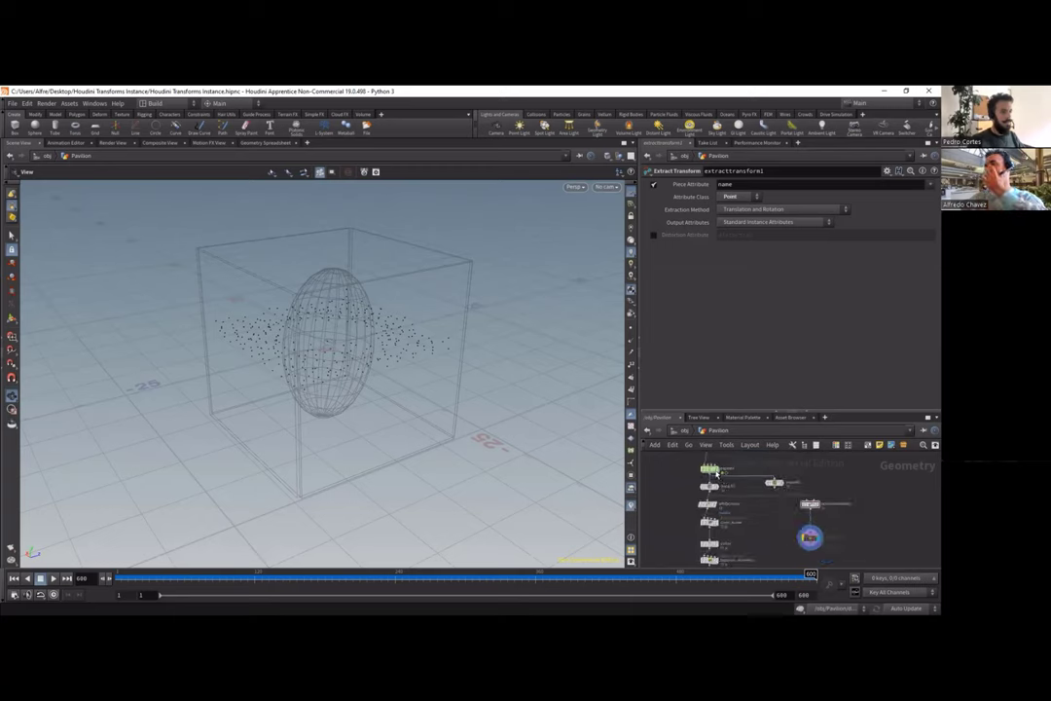
pyautogui.click(699, 469)
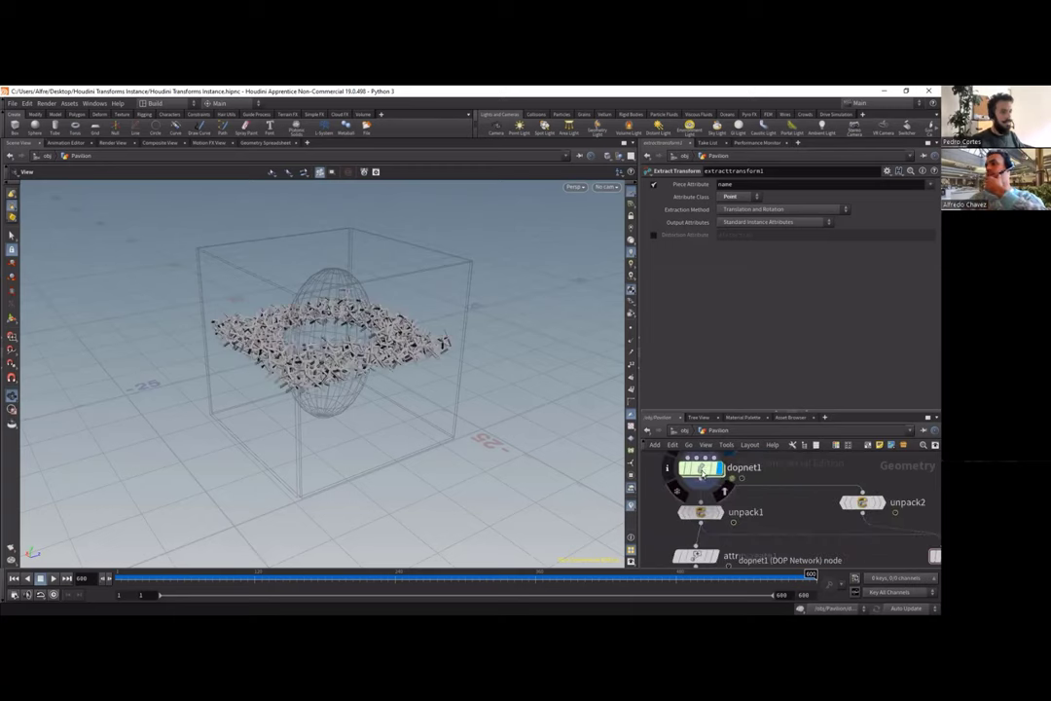
pyautogui.doubleClick(701, 471)
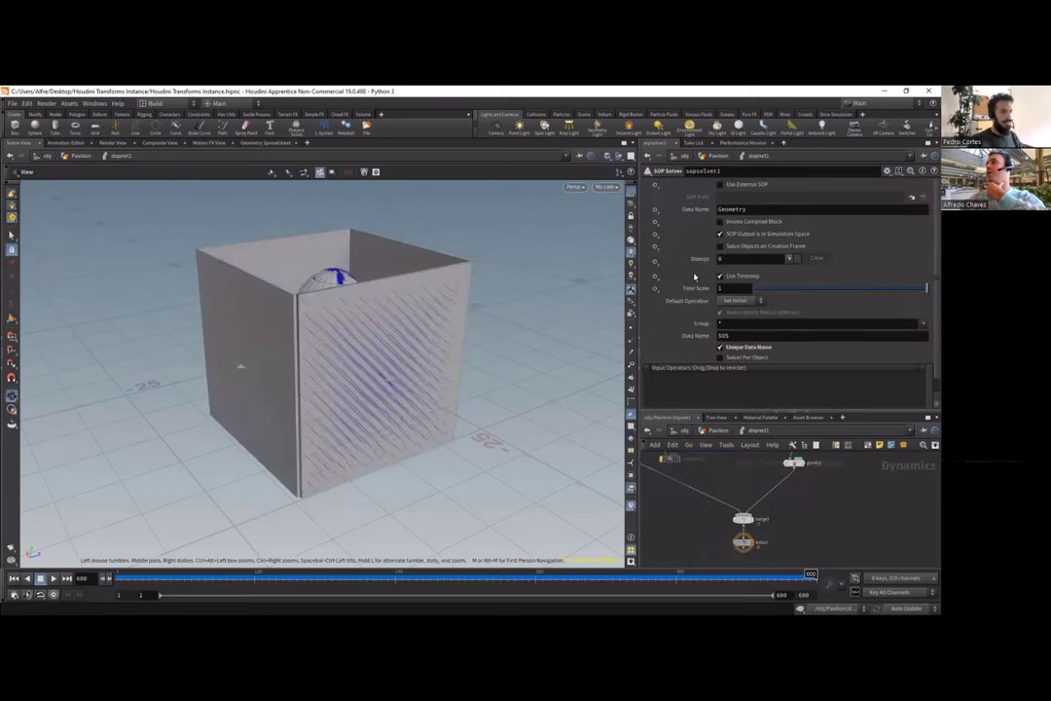
# Step: Show the Pavilion RBD Packed Object in the dopnet1 network and examine the crosses' blue Bullet guide geometry up close
pyautogui.scroll(3, 764, 474)
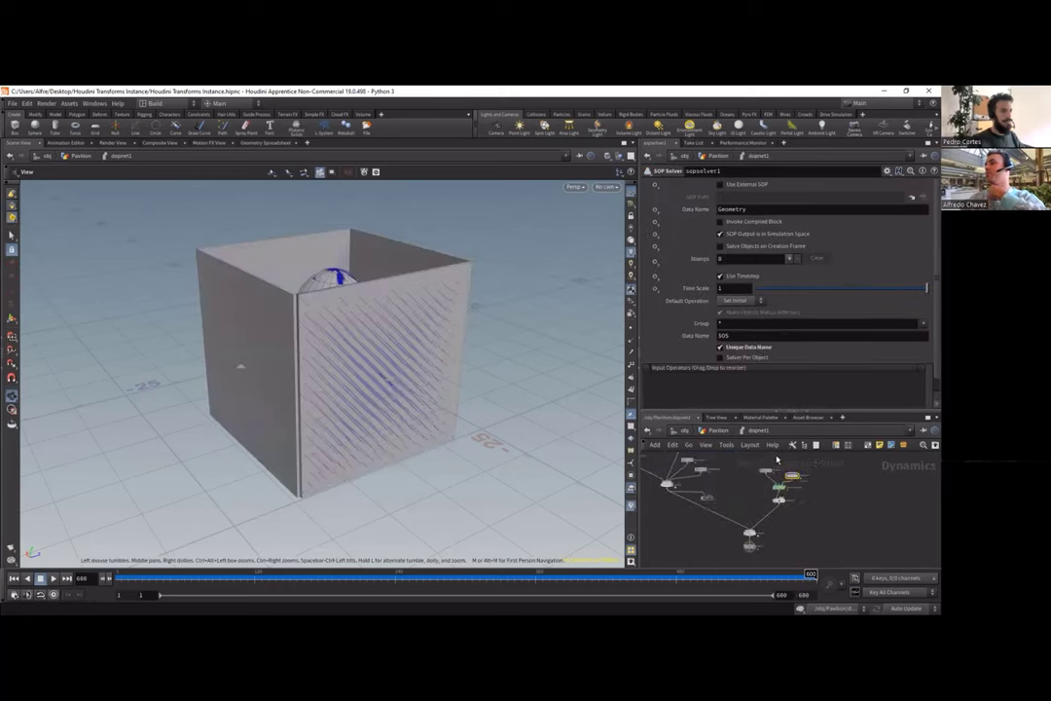
pyautogui.scroll(1, 764, 474)
pyautogui.click(769, 478)
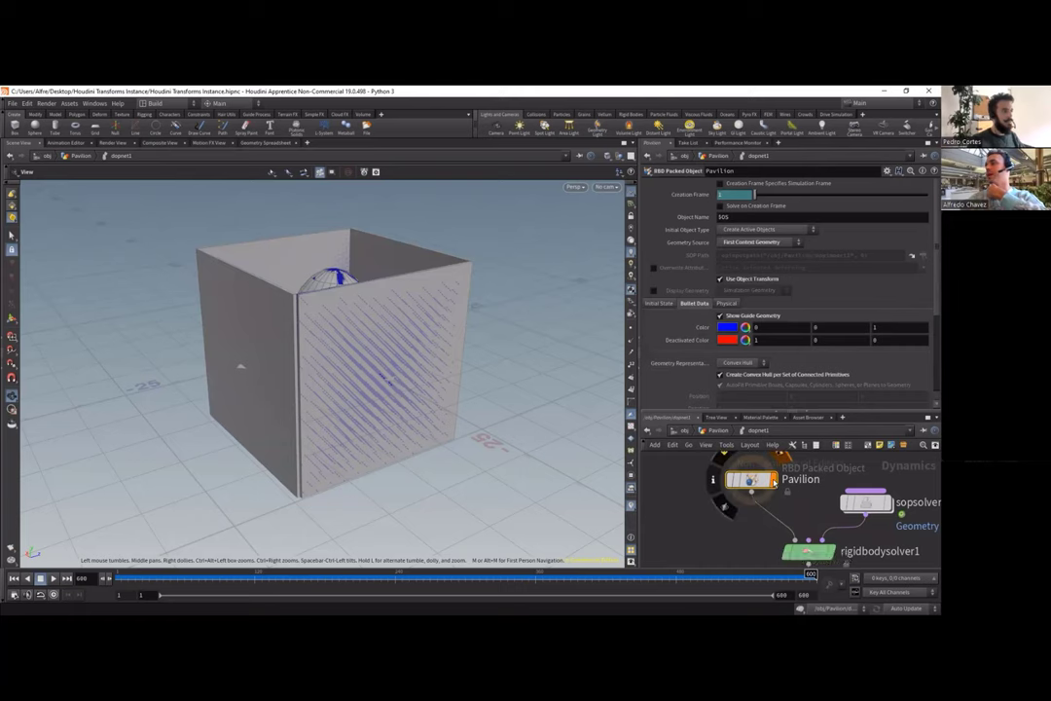
pyautogui.scroll(10, 381, 302)
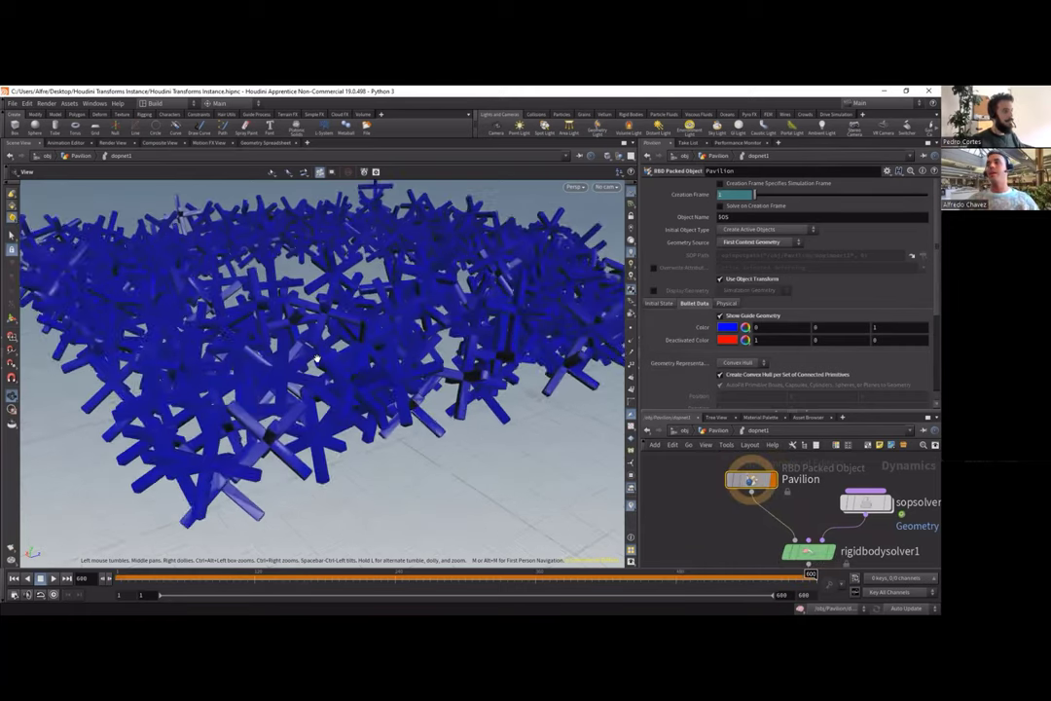
pyautogui.scroll(-8, 311, 369)
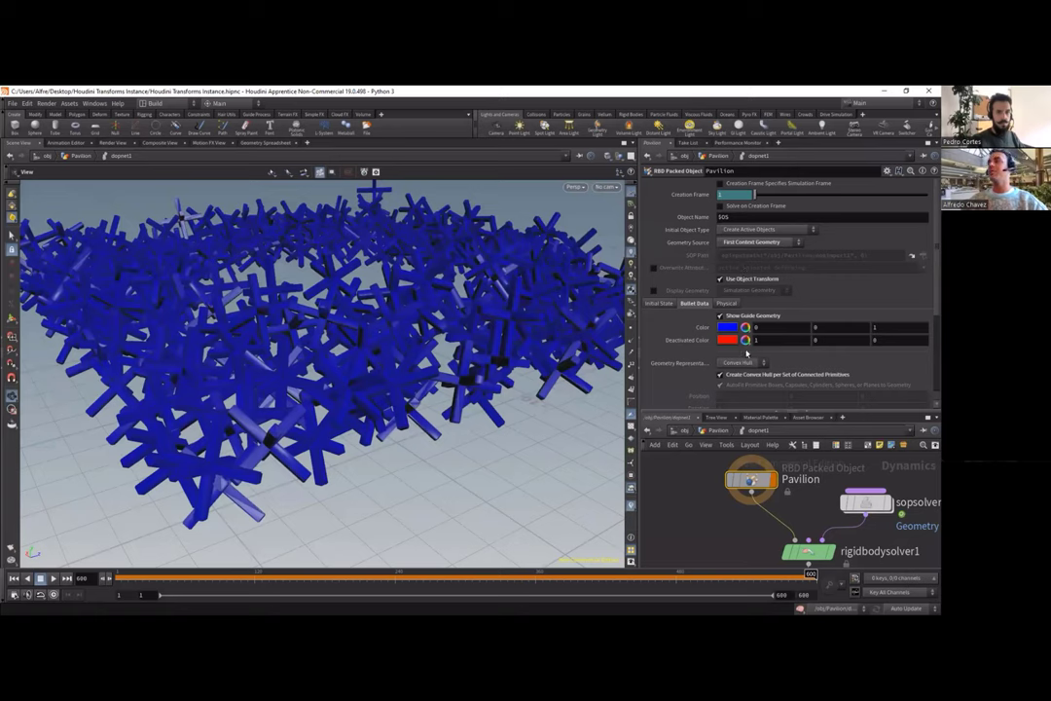
# Step: Try Box and Cylinder as the Geometry Representation of the Pavilion RBD Packed Object
pyautogui.click(746, 363)
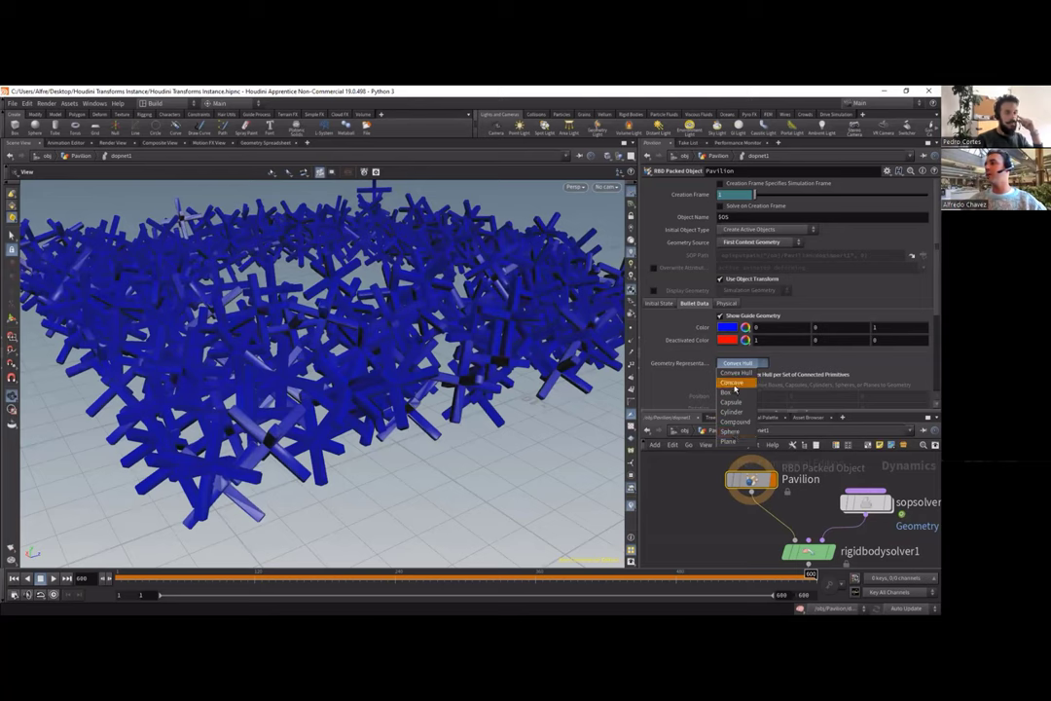
pyautogui.click(735, 392)
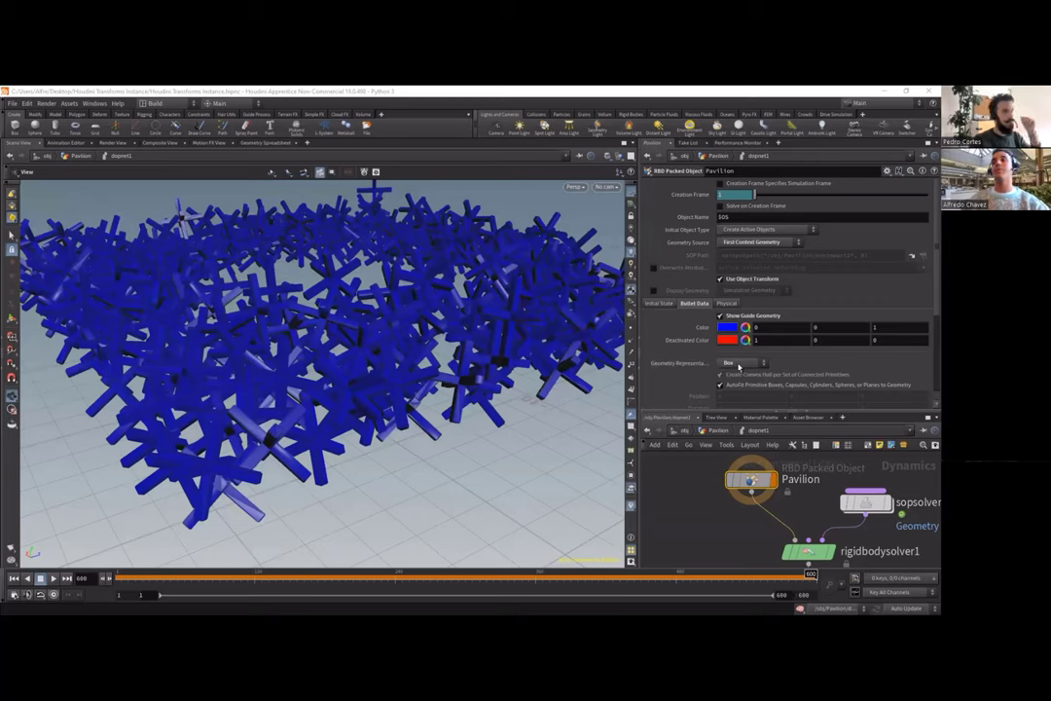
pyautogui.click(738, 364)
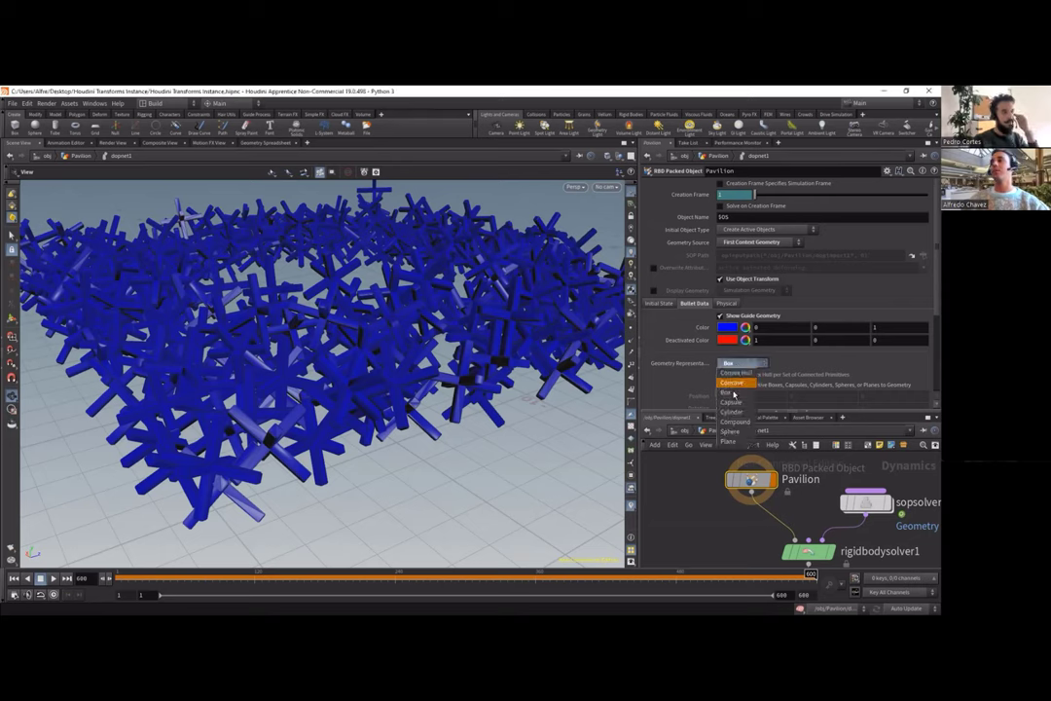
pyautogui.click(737, 412)
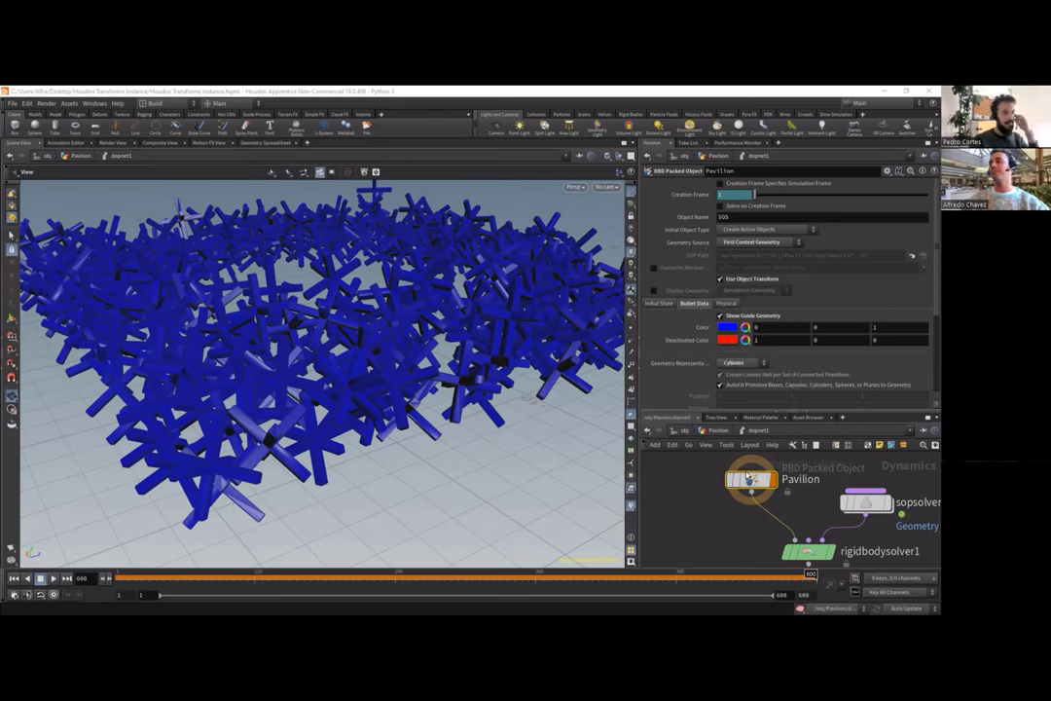
# Step: Reset the simulation on dopnet1 and re-enter its network to examine the Cylinder collision guide of the Pavilion object
pyautogui.press('u')
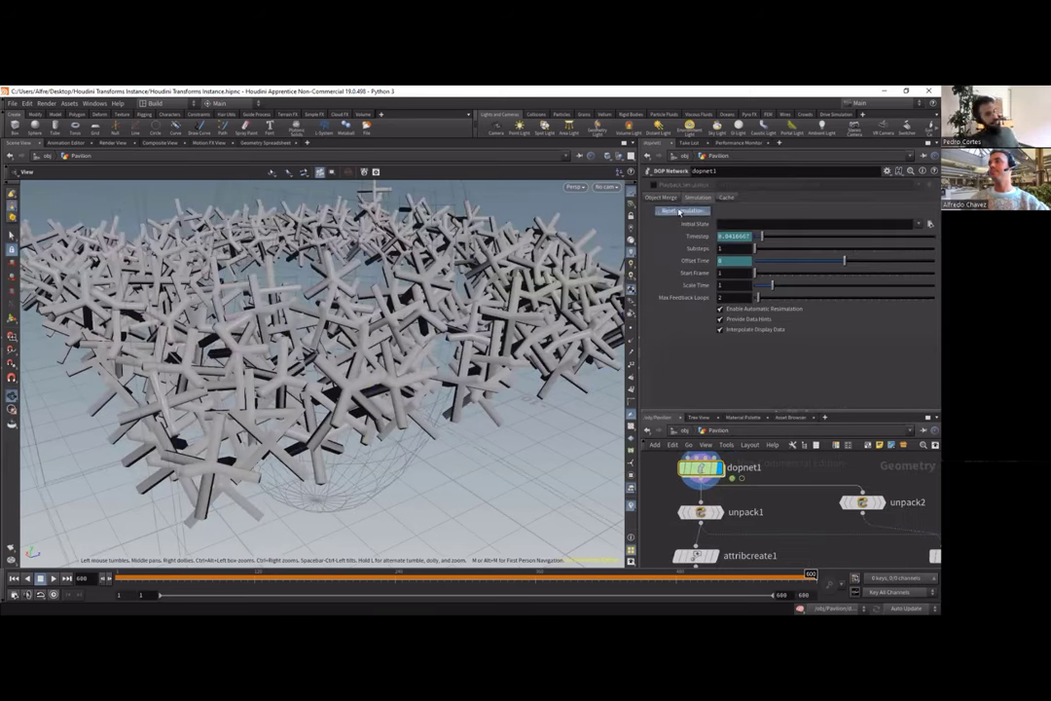
pyautogui.doubleClick(702, 469)
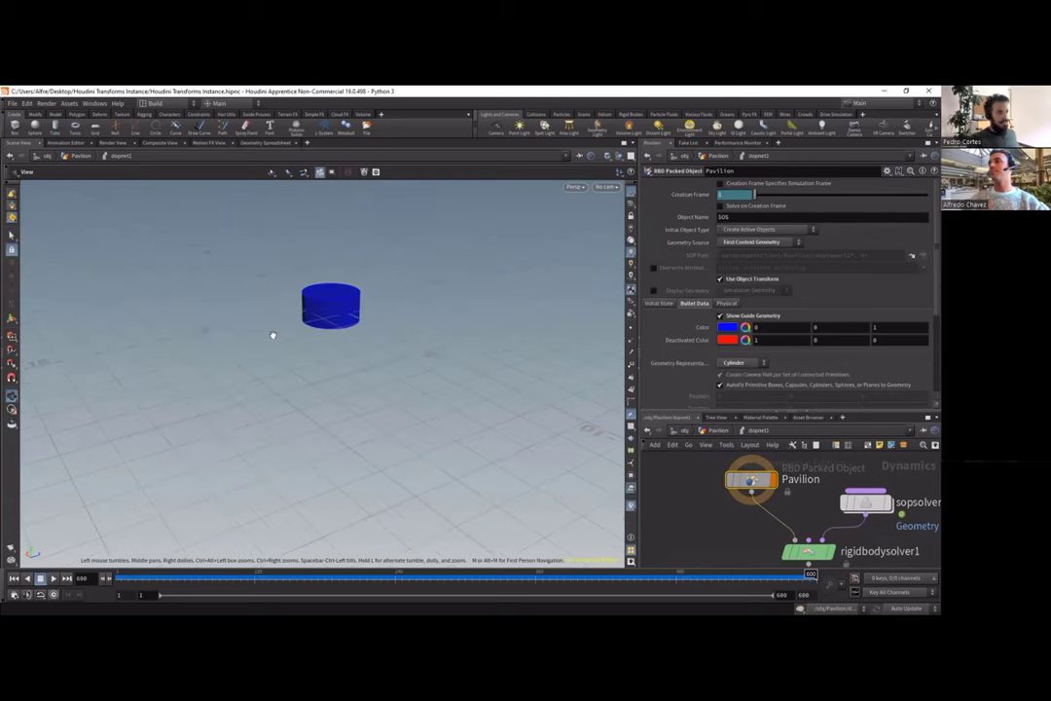
pyautogui.scroll(5, 333, 301)
pyautogui.scroll(-3, 332, 301)
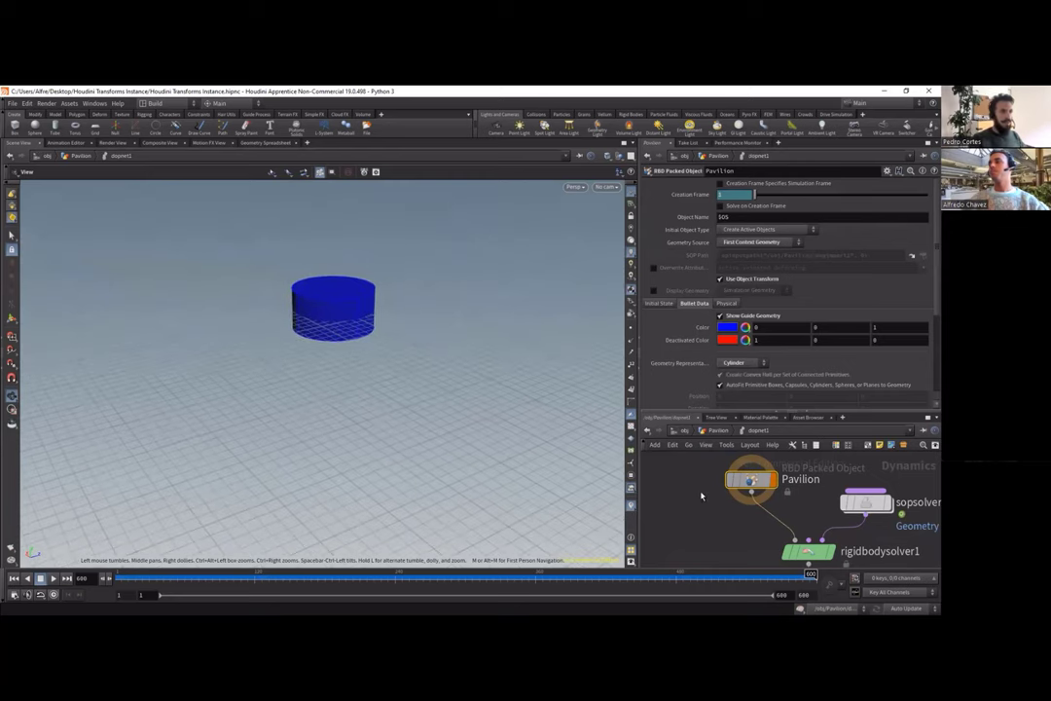
# Step: Set the Pavilion object's Geometry Representation back to Convex Hull
pyautogui.click(737, 362)
pyautogui.click(738, 386)
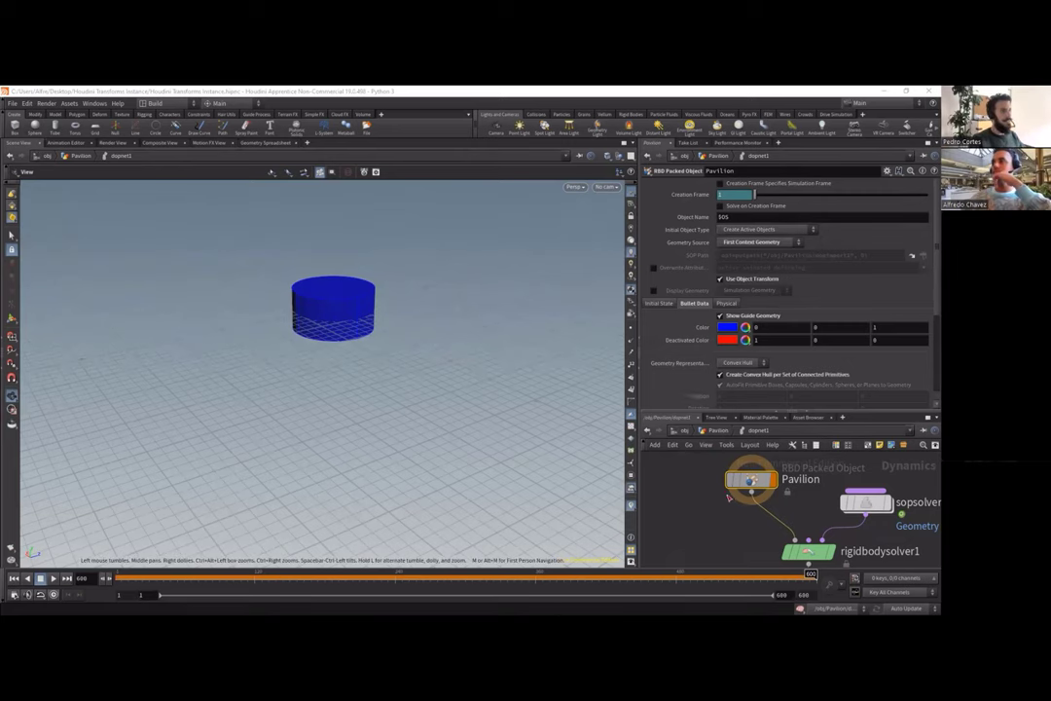
# Step: Examine the Bullet and RBD settings of the rigidbodysolver1 node, including its constraint solver parameters
pyautogui.scroll(-3, 651, 489)
pyautogui.scroll(3, 795, 511)
pyautogui.click(795, 515)
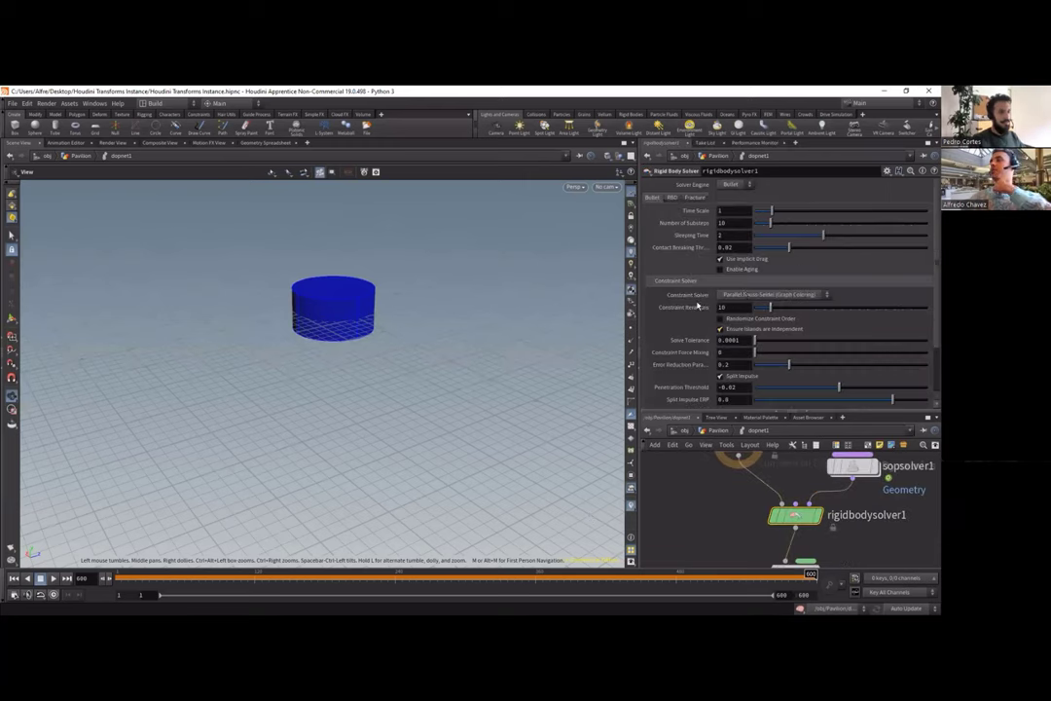
pyautogui.scroll(-2, 697, 316)
pyautogui.scroll(-2, 697, 313)
pyautogui.scroll(5, 693, 292)
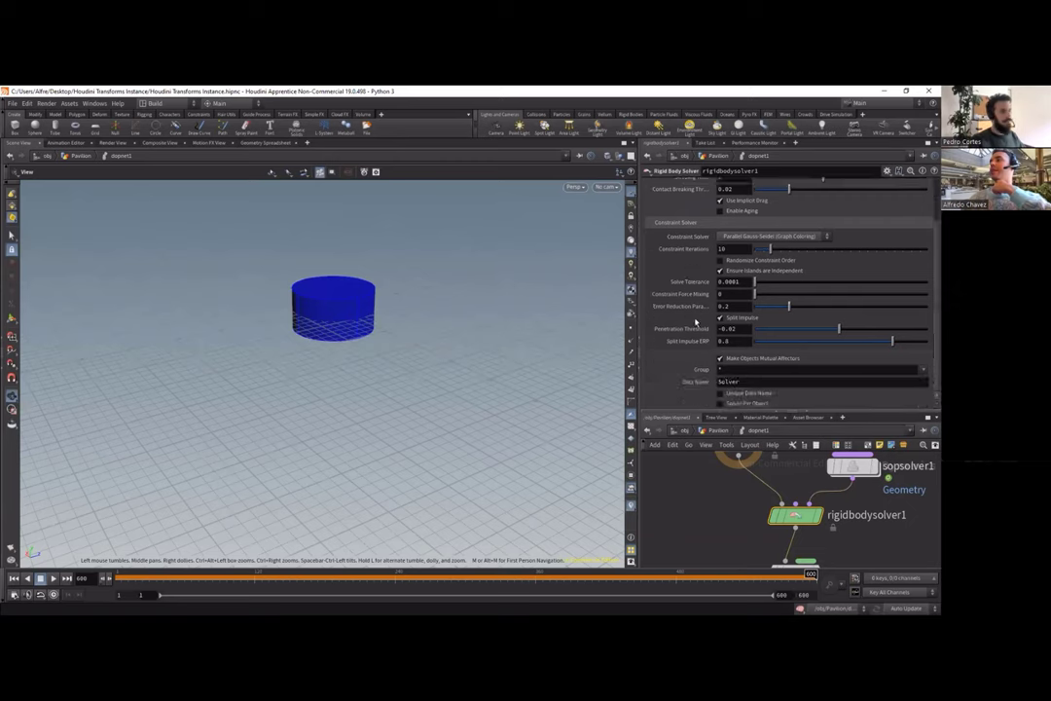
pyautogui.click(679, 198)
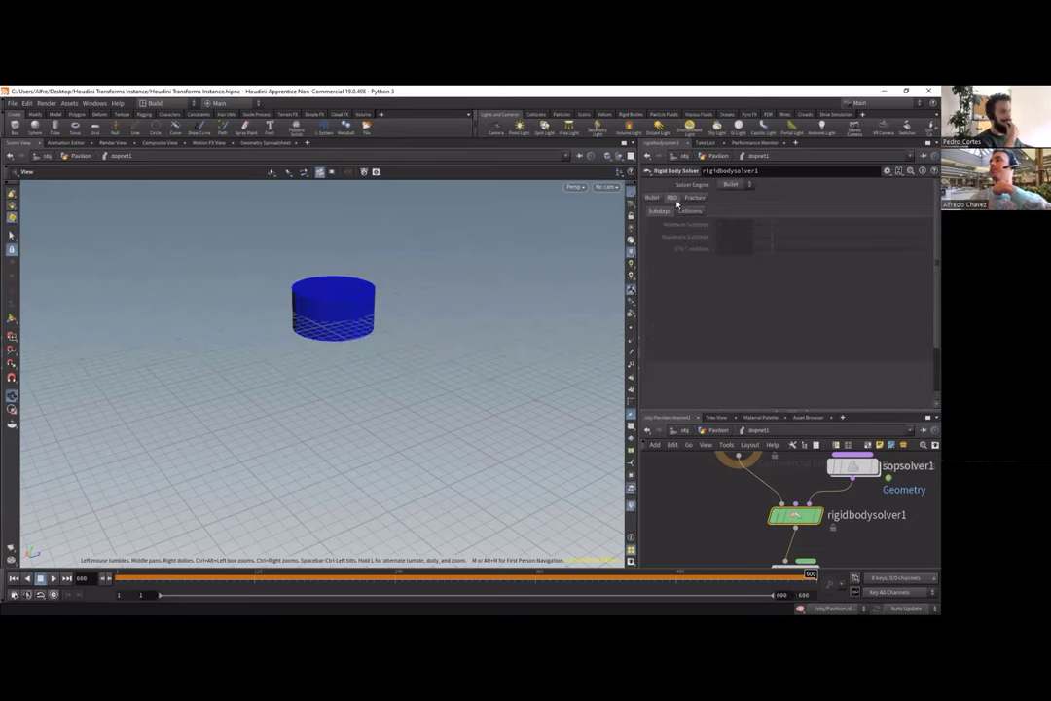
pyautogui.click(653, 198)
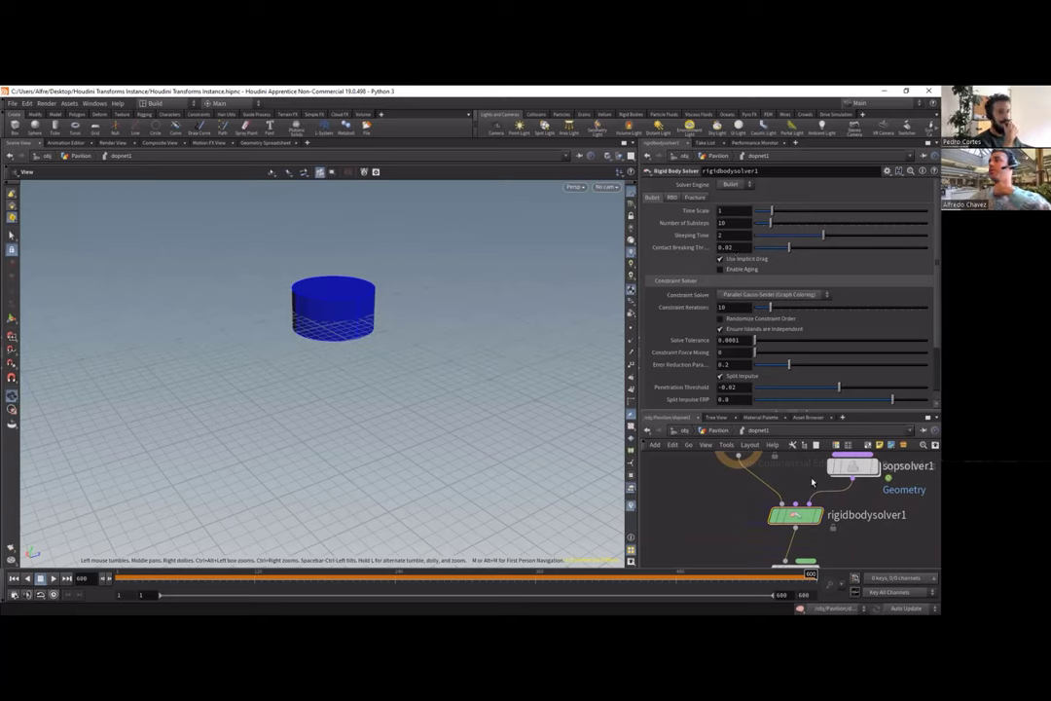
# Step: Show the Pavilion RBD Packed Object's Bullet Data parameters for collision padding and shrinking the collision geometry
pyautogui.scroll(-2, 798, 479)
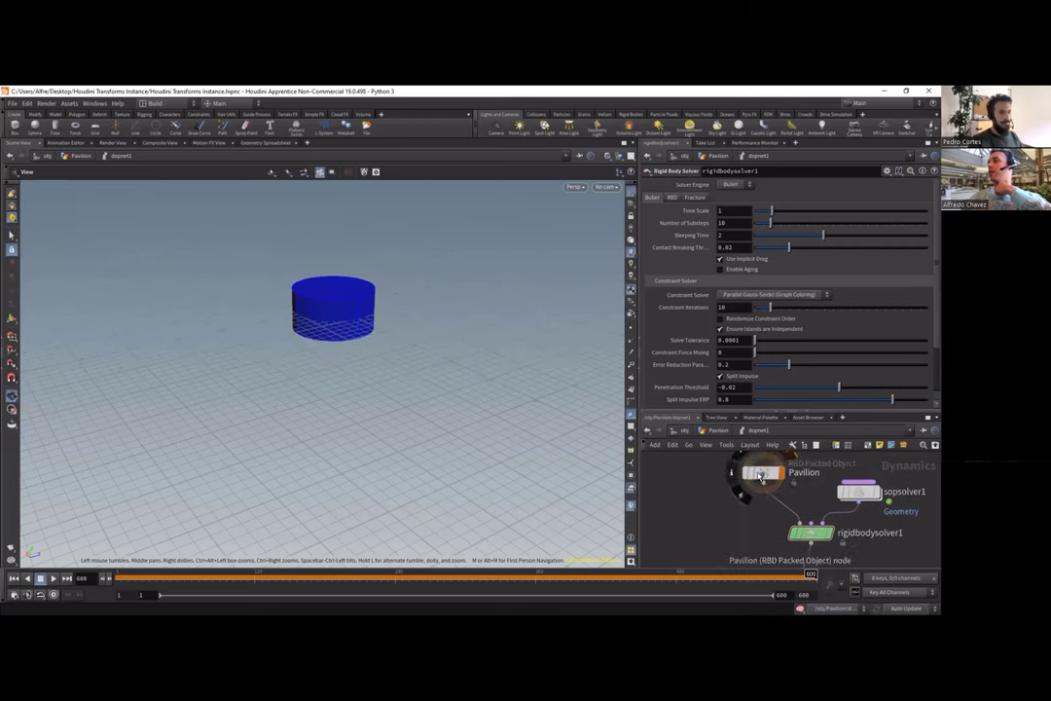
pyautogui.click(761, 475)
pyautogui.scroll(-3, 696, 269)
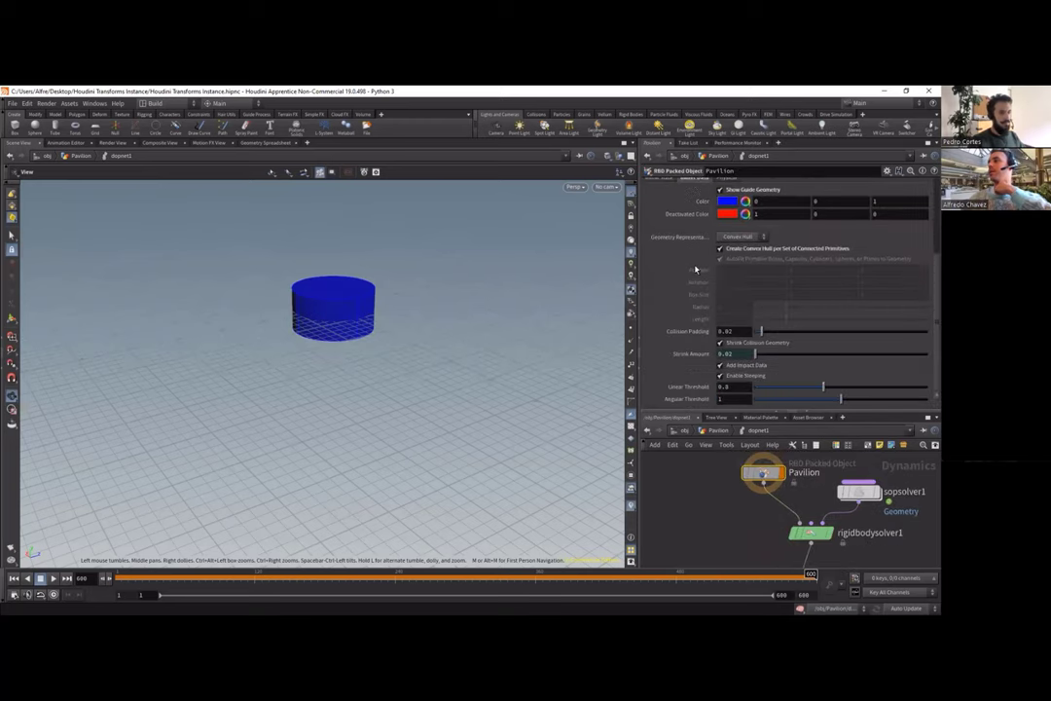
# Step: Show the gravity1 node in dopnet1 and point out the vertical component of its Force parameter
pyautogui.scroll(-3, 776, 490)
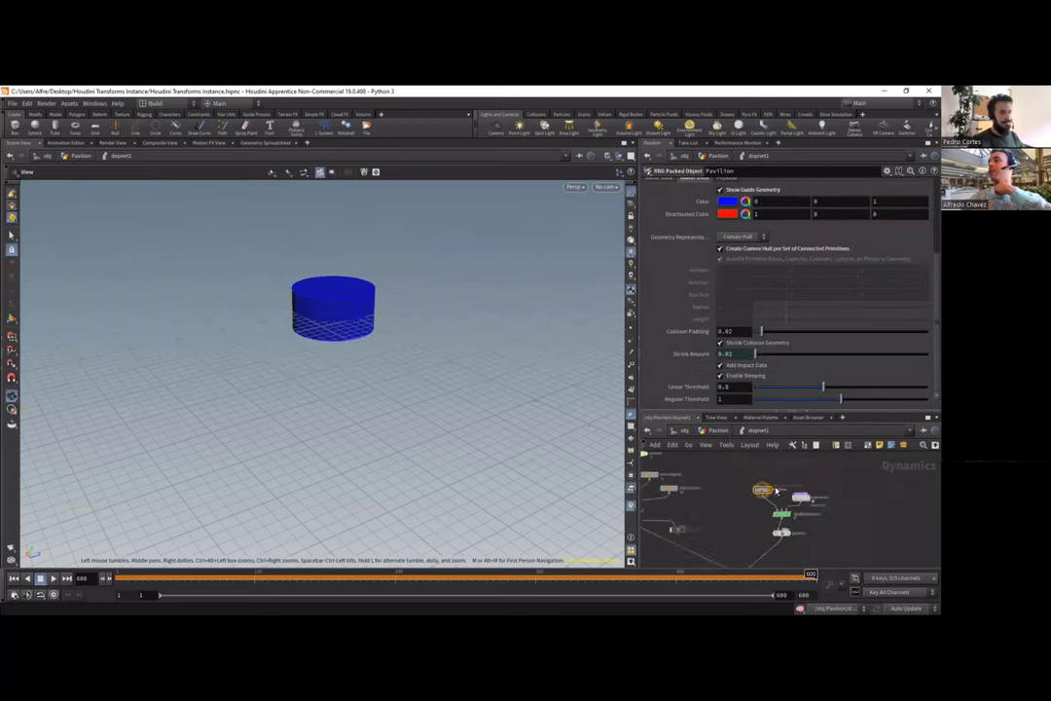
pyautogui.scroll(3, 776, 490)
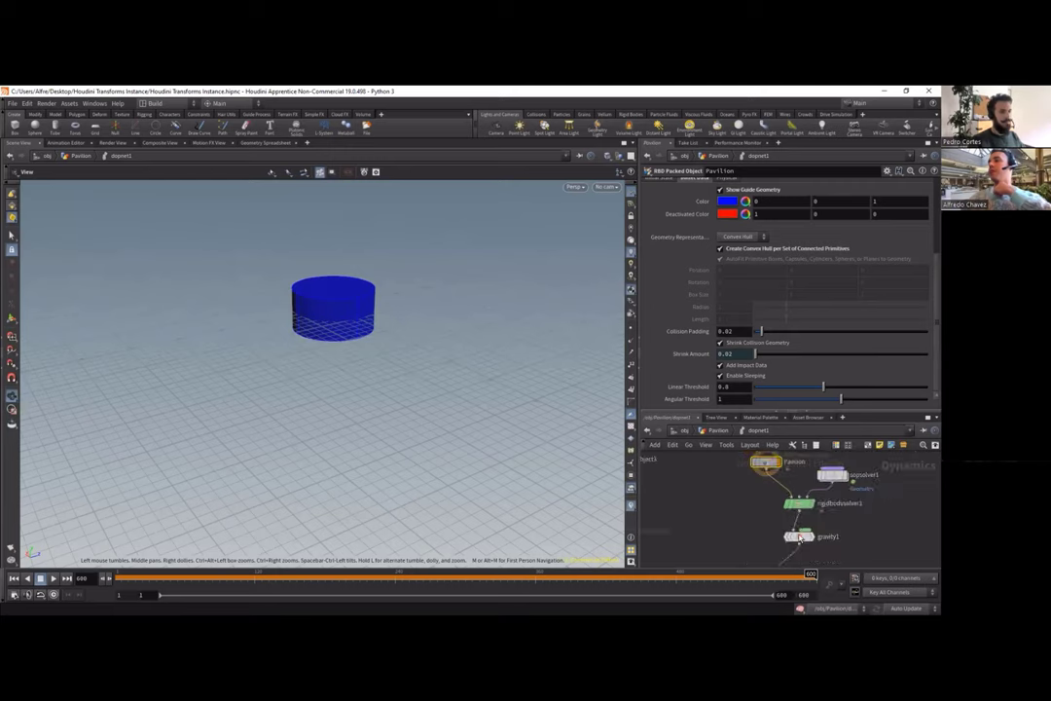
pyautogui.scroll(2, 800, 538)
pyautogui.click(798, 535)
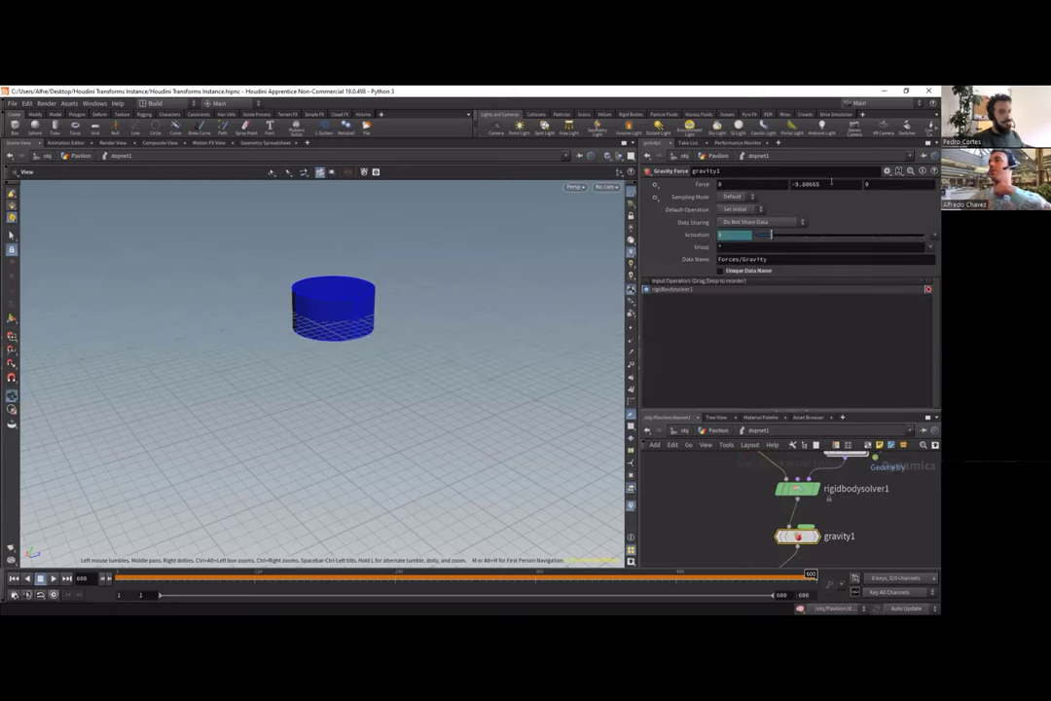
pyautogui.doubleClick(821, 183)
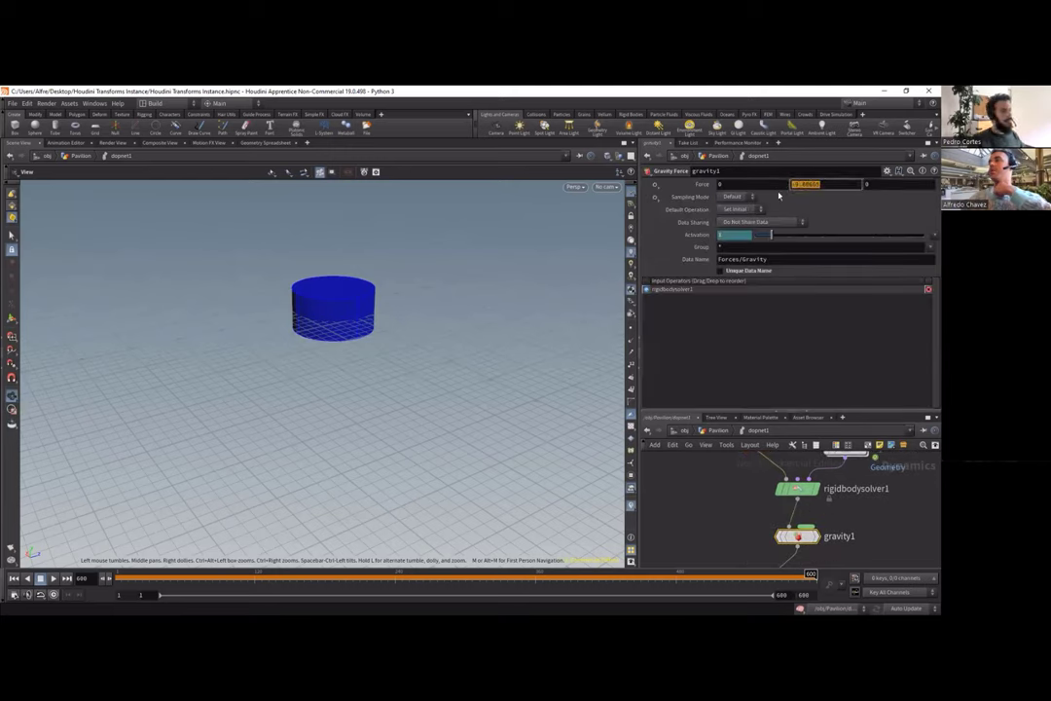
pyautogui.click(745, 520)
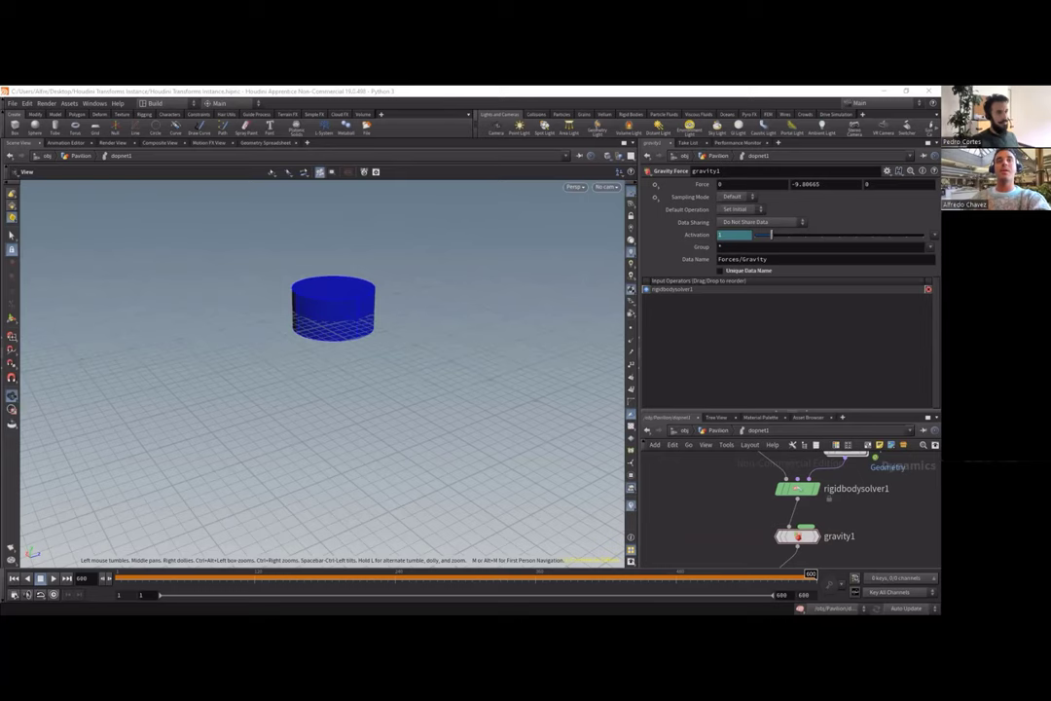
# Step: Switch to the Heatherwick workshop presentation in PowerPoint, show slides 9 and 10 on novel fabrication methods, and return to Houdini
pyautogui.hotkey('alt', 'Tab')
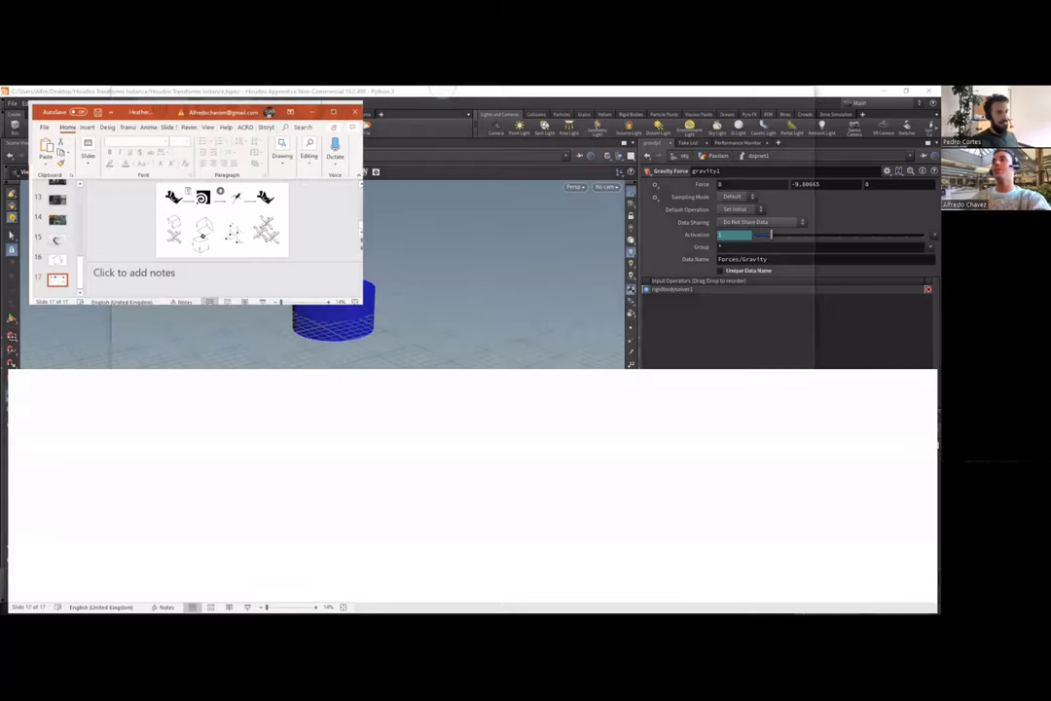
pyautogui.scroll(5, 73, 389)
pyautogui.click(73, 408)
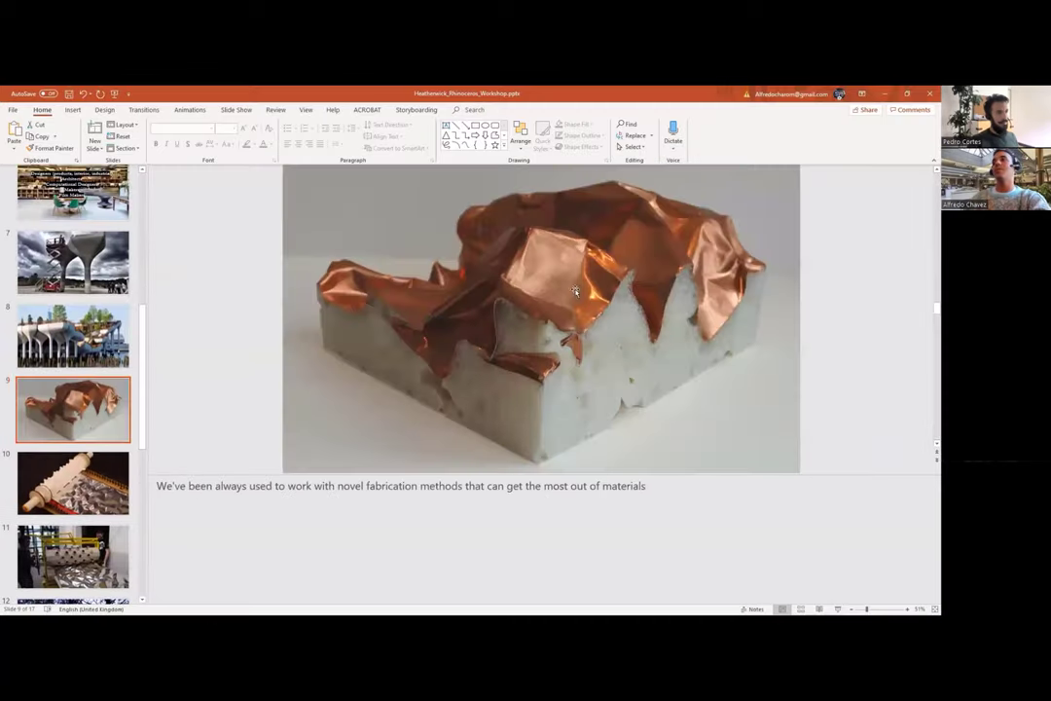
pyautogui.press('Down')
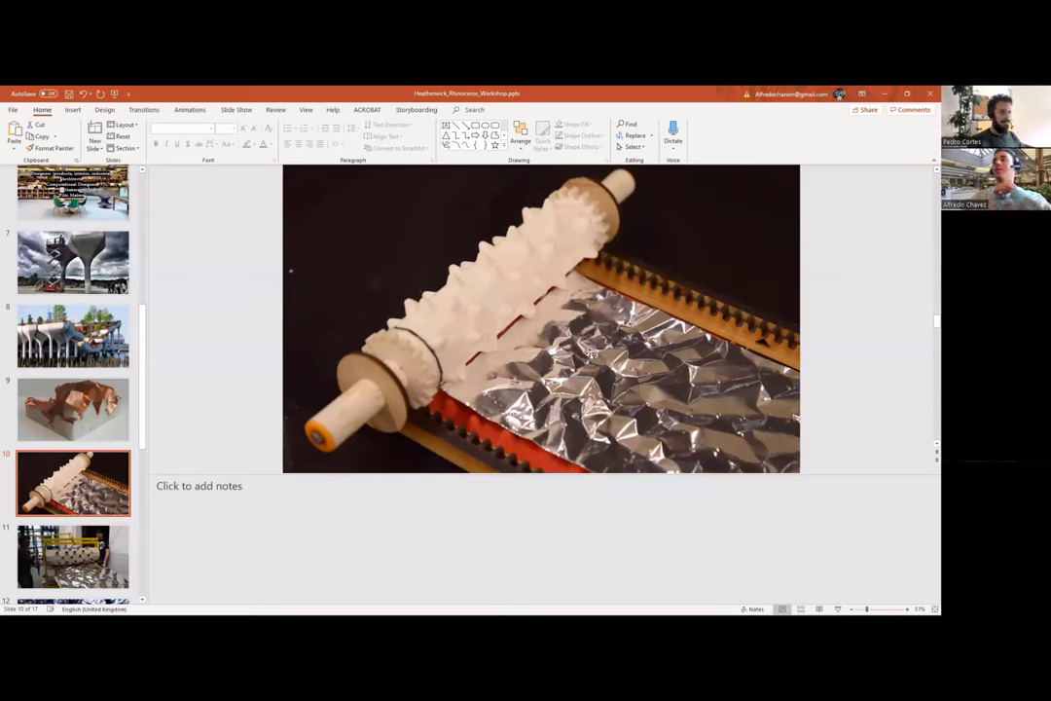
pyautogui.click(890, 97)
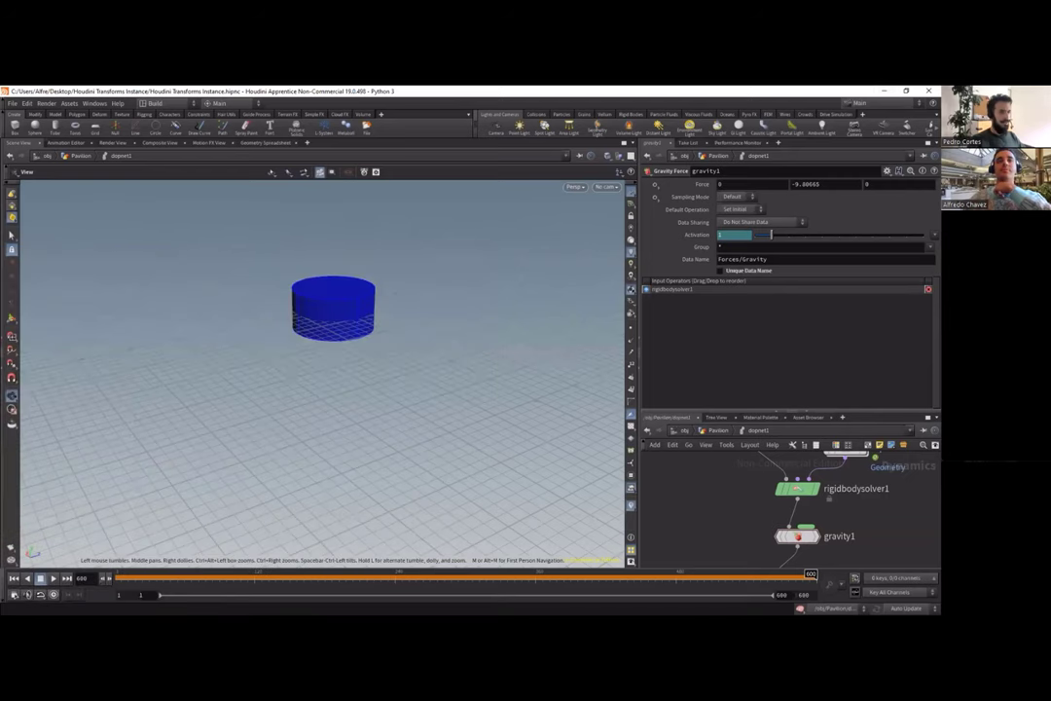
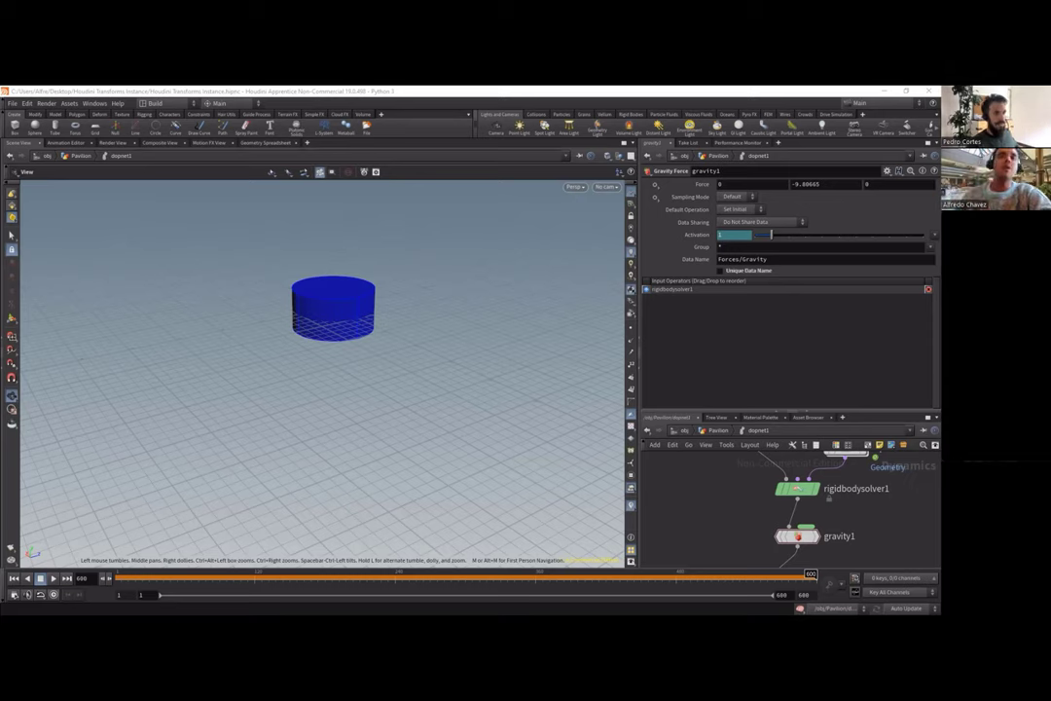
pyautogui.hotkey('alt', 'Tab')
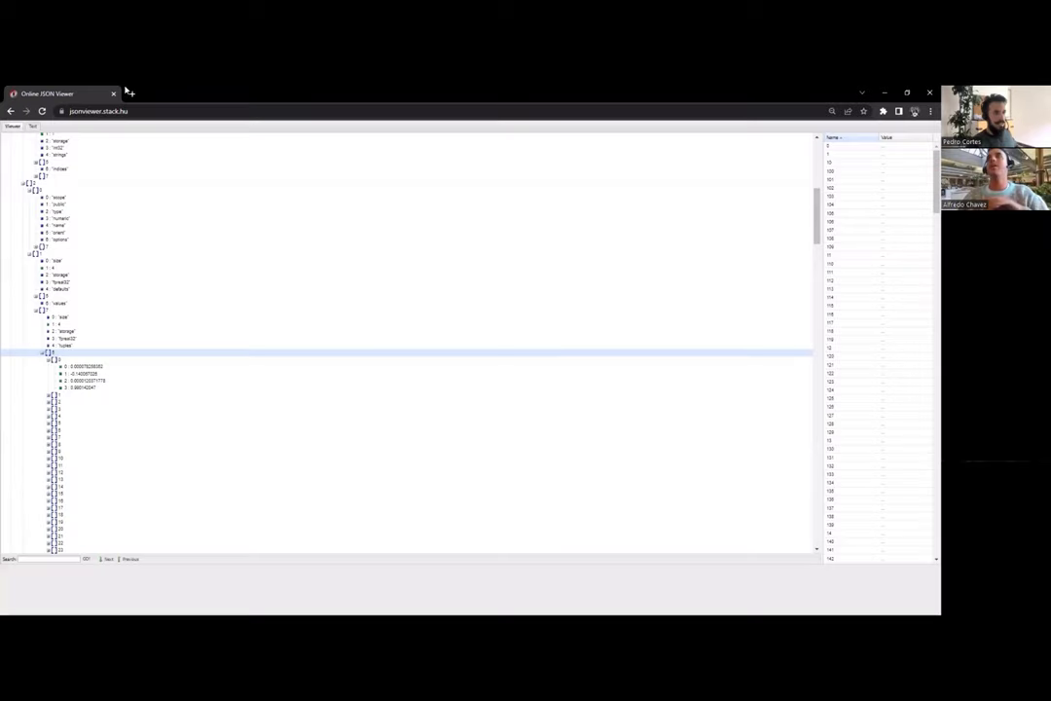
pyautogui.hotkey('alt', 'Tab')
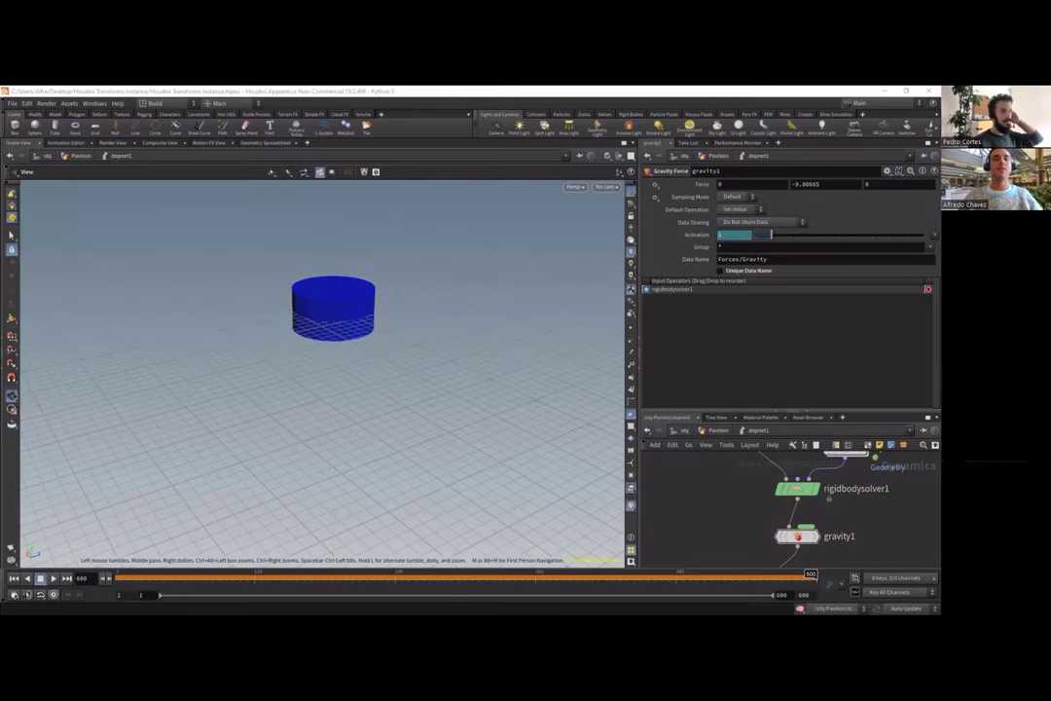